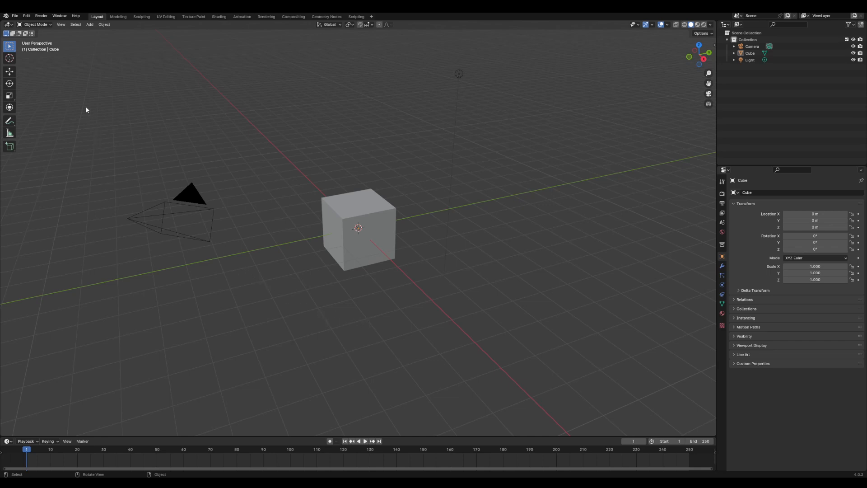
Open the preferences and examine the Interface settings
click(27, 16)
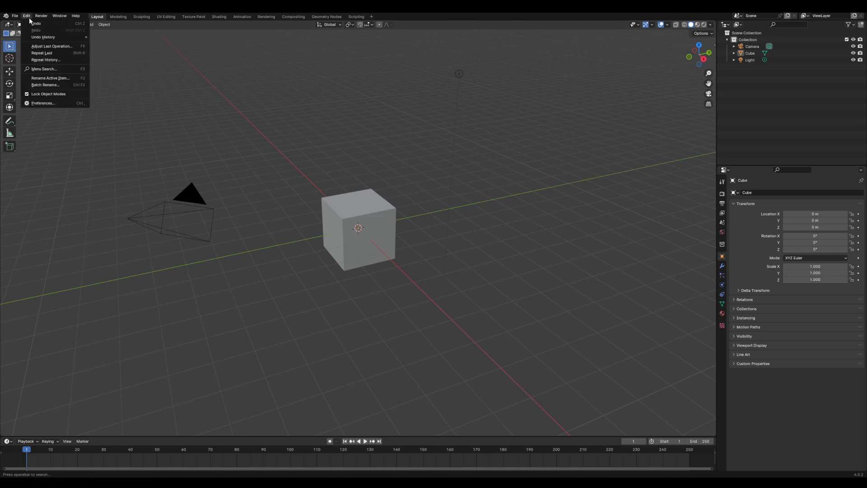
click(29, 20)
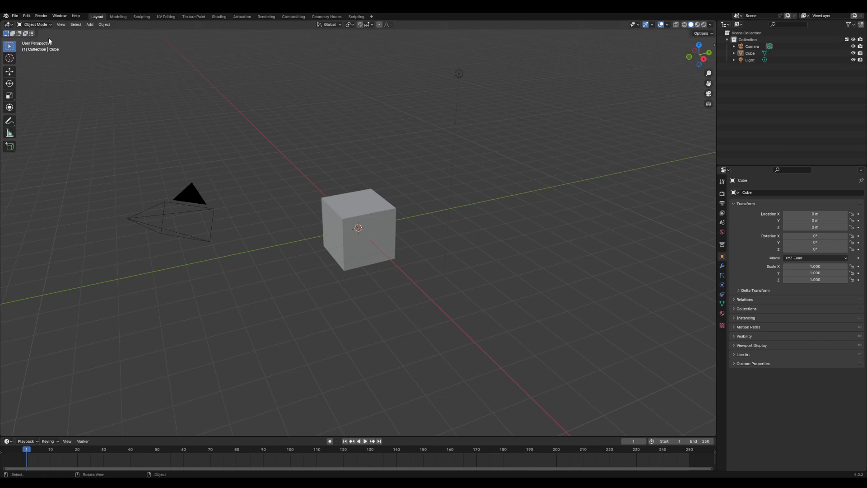
click(30, 19)
click(41, 103)
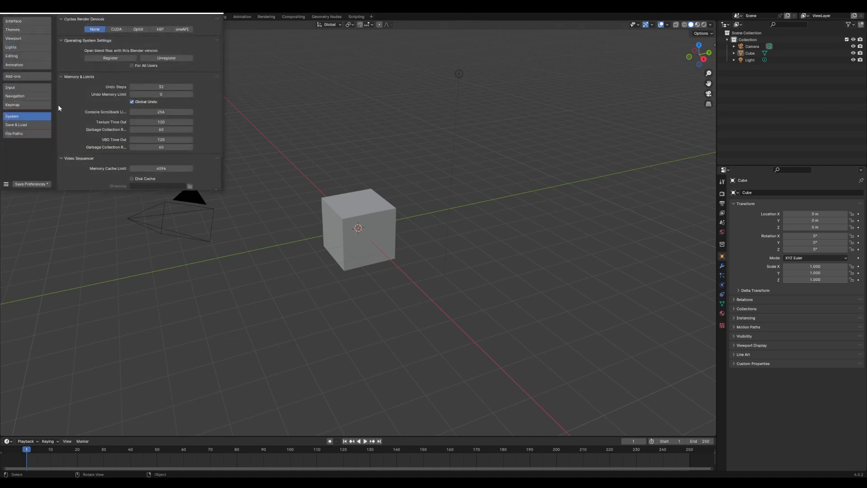
drag(116, 14, 248, 100)
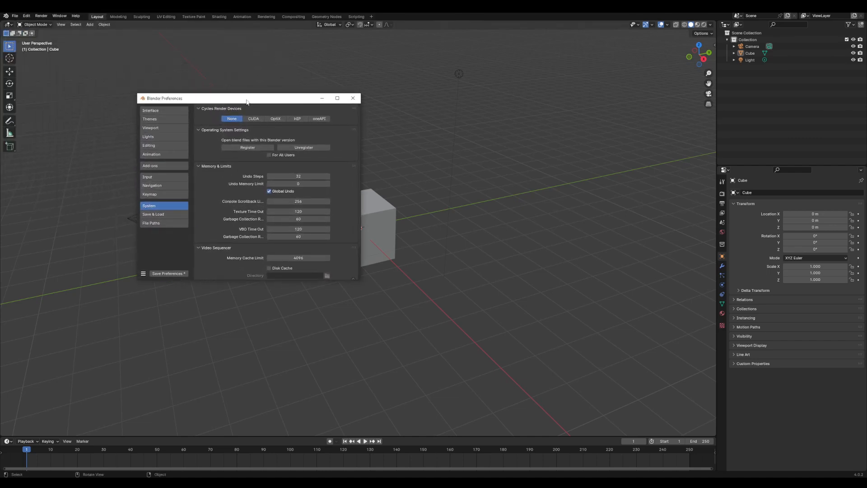
click(167, 112)
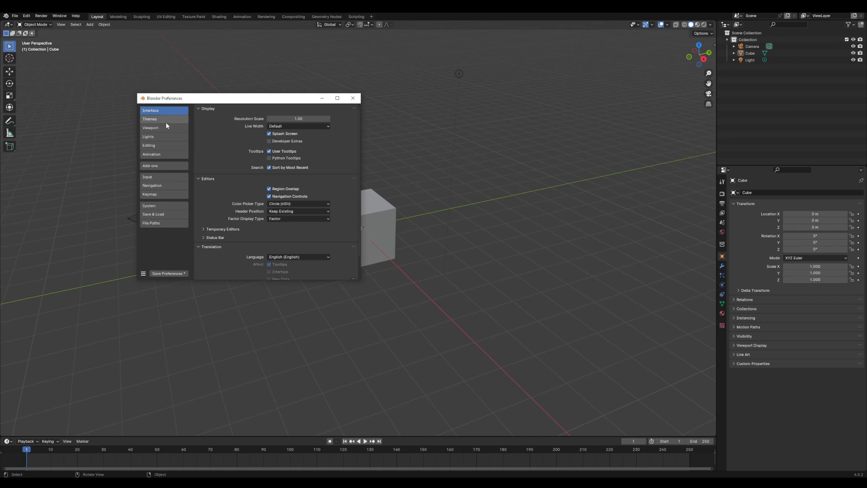
scroll(221, 154, down, 2)
scroll(221, 158, up, 2)
Choose the Blender preset for the keymap in the preferences and close the preferences window
click(166, 195)
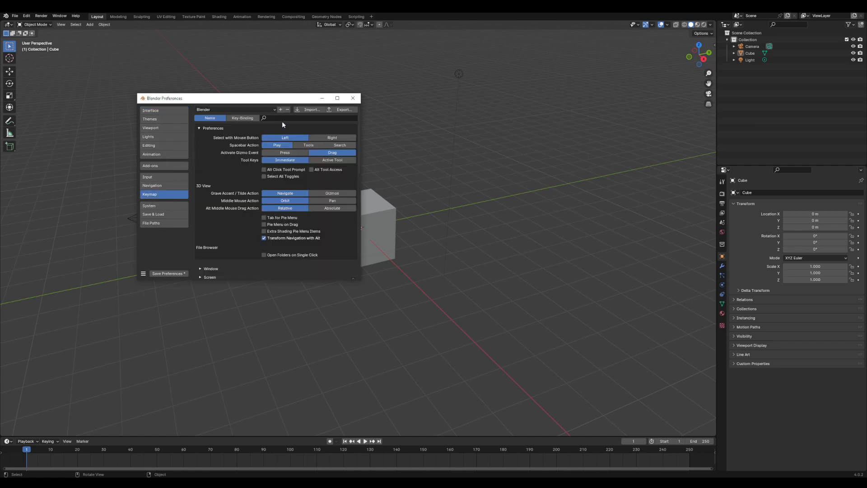
click(217, 109)
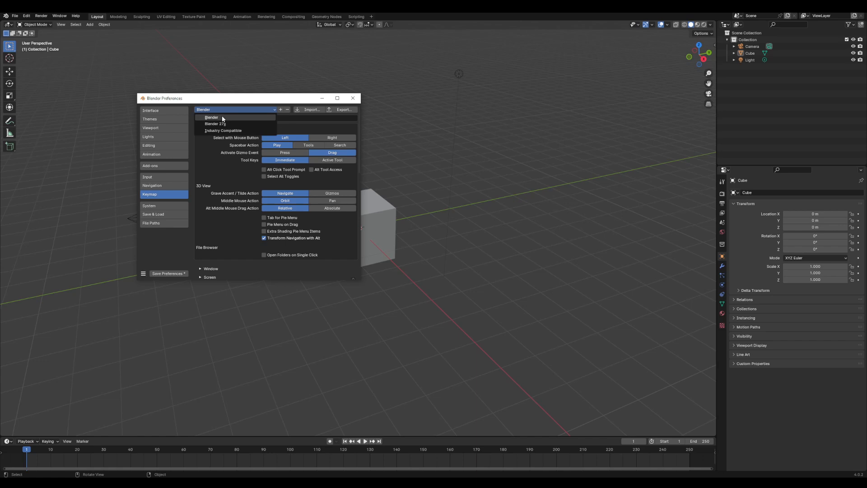
click(222, 118)
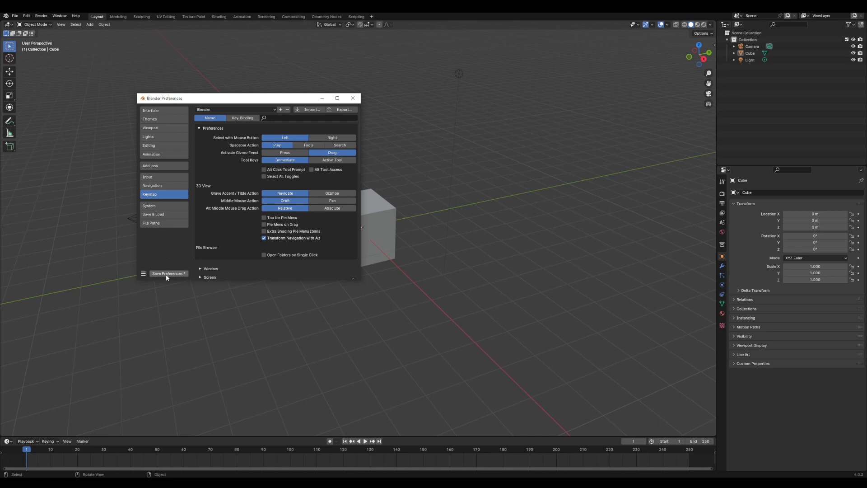
drag(241, 94, 187, 109)
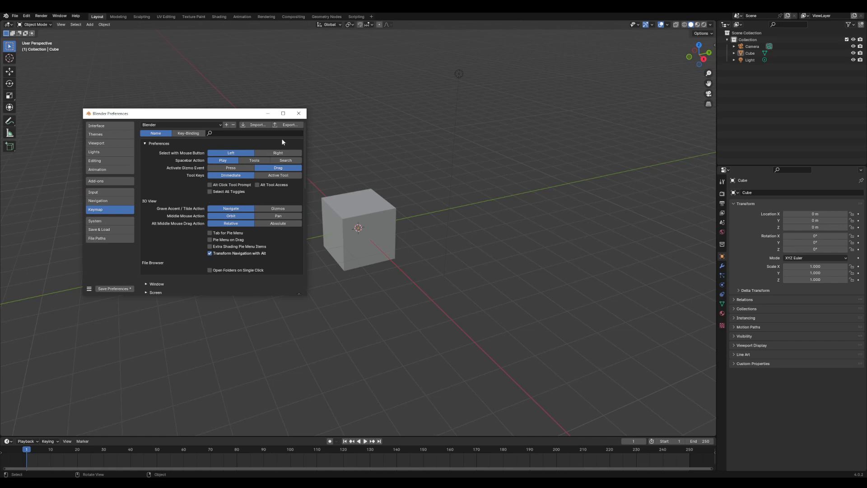
click(298, 117)
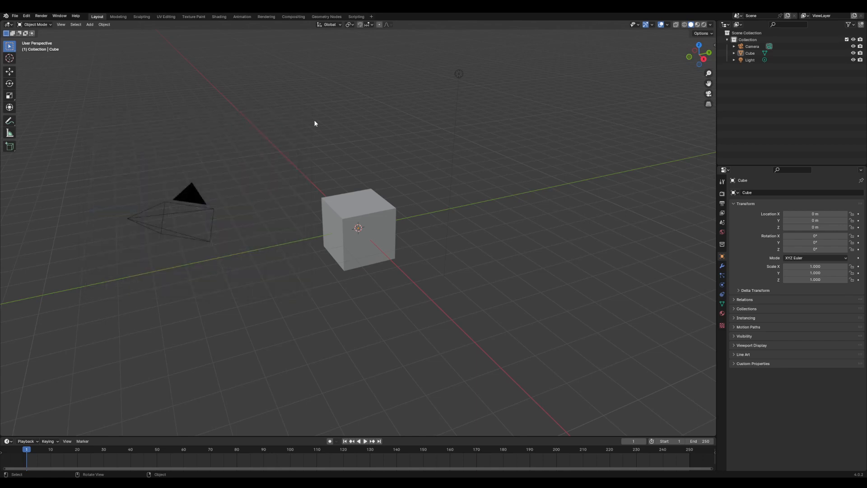
Search the add-ons in the preferences for "scre", enable System: Screencast Keys, and close the preferences
click(27, 16)
click(48, 104)
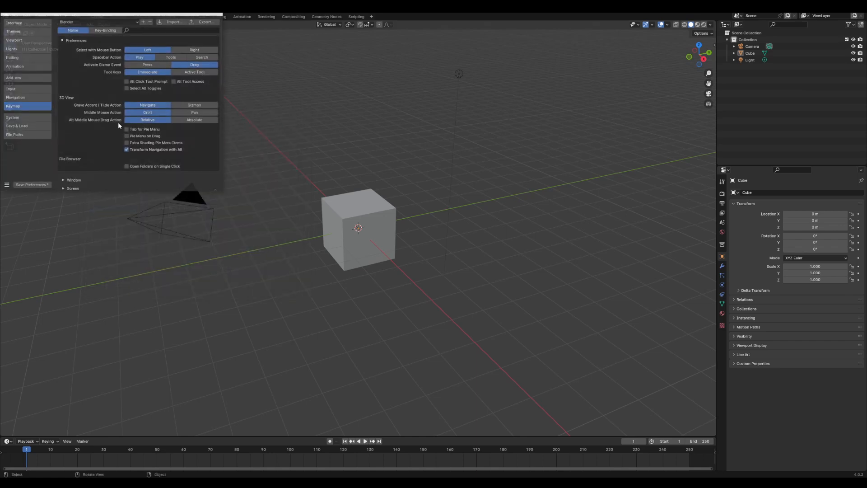
click(34, 78)
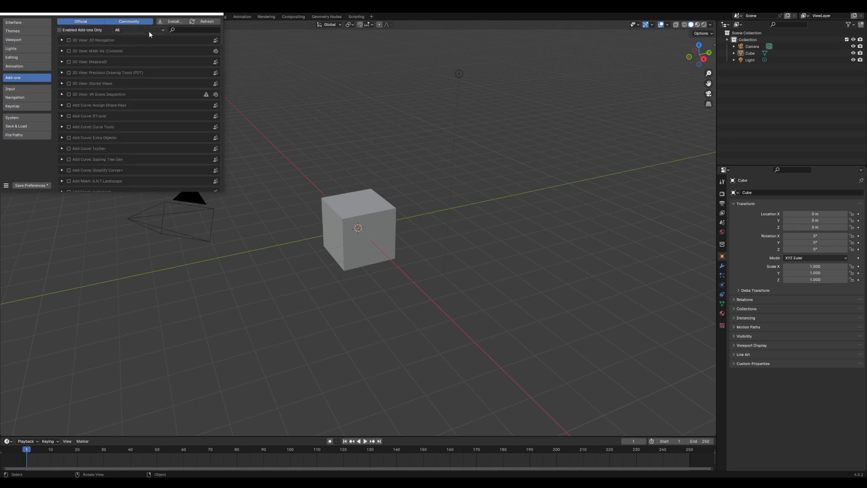
text(scre)
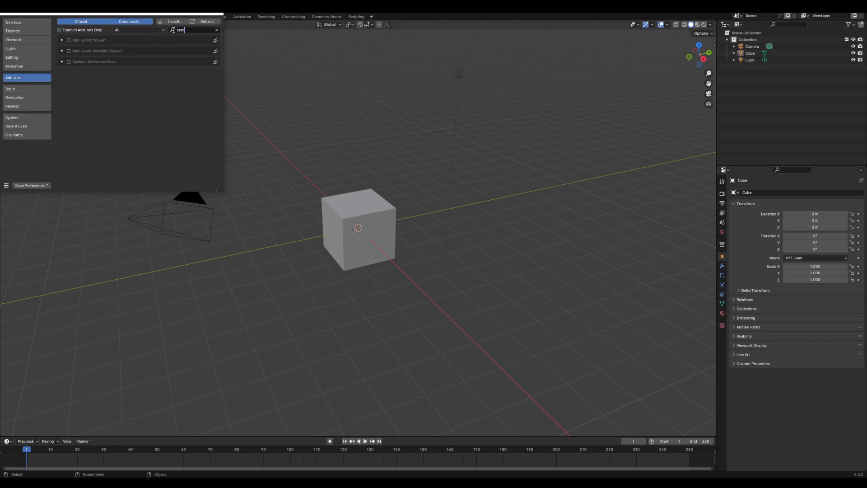
click(68, 61)
click(61, 62)
click(61, 62)
click(218, 15)
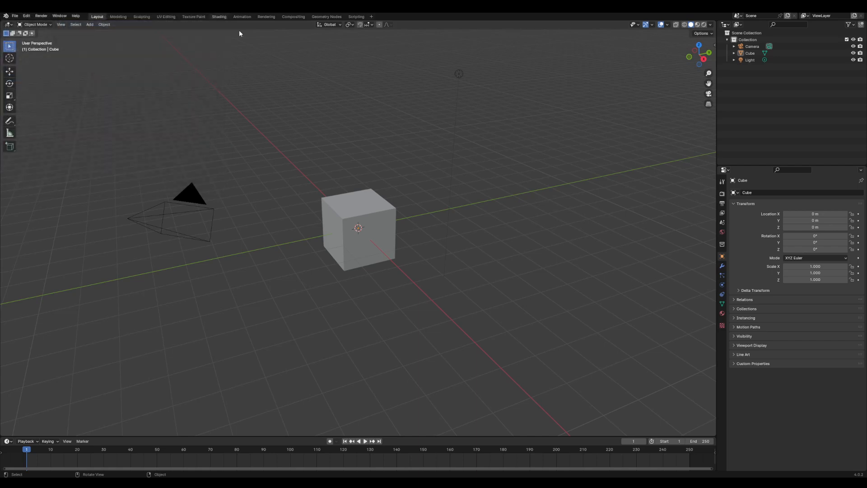
Turn on the Screencast Keys display in the 3D viewport and hide its settings
key(n)
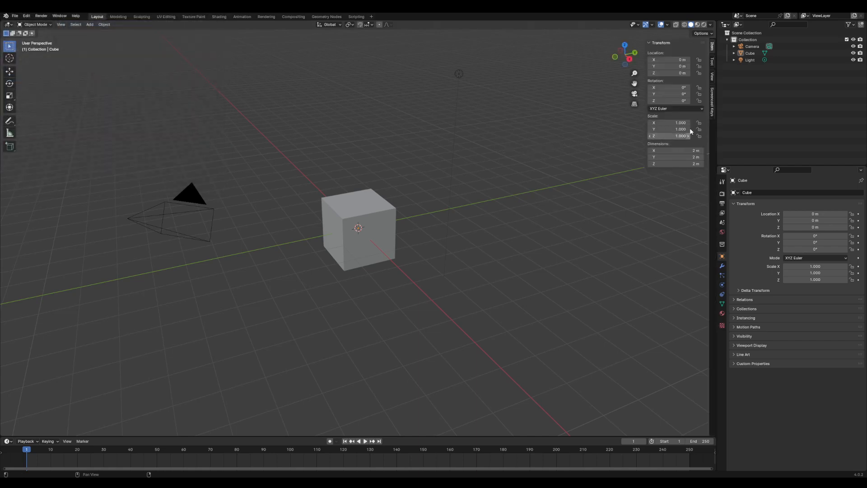
click(712, 104)
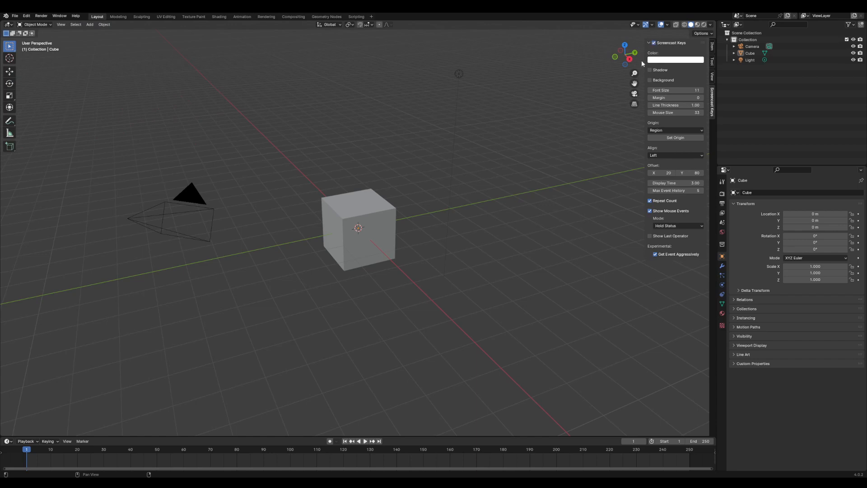
key(n)
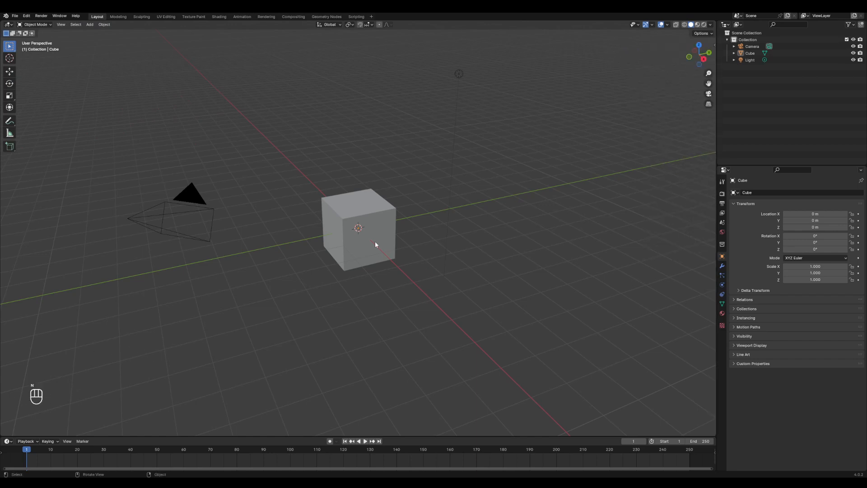
Select the cube and test the key display by starting and cancelling a move twice
click(359, 241)
key(g)
key(Escape)
key(g)
key(Escape)
Set the Screencast Keys font size to 14 and the line thickness to 1.24
key(n)
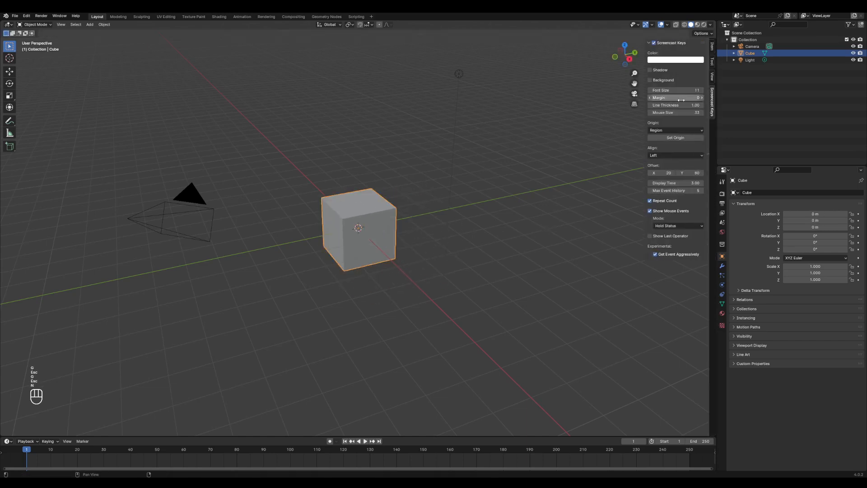
click(682, 91)
text(17)
key(Return)
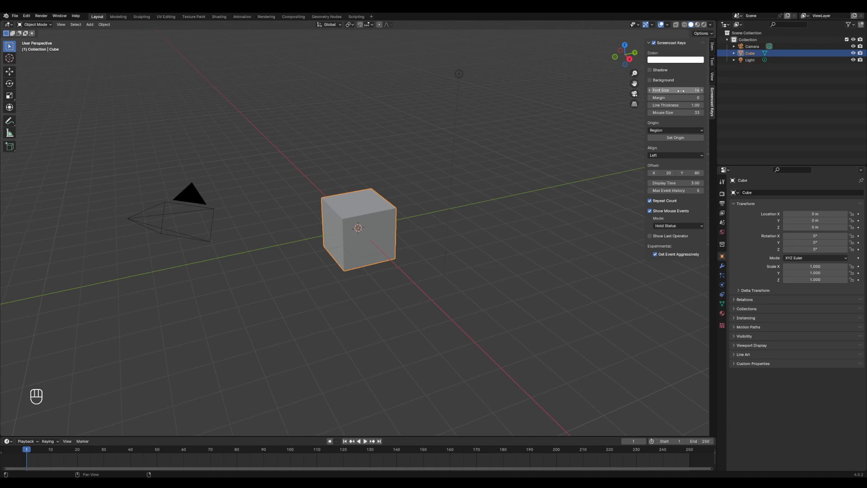
mouse_move(673, 98)
mouse_down()
mouse_move(700, 98)
mouse_move(672, 98)
mouse_move(683, 105)
mouse_up()
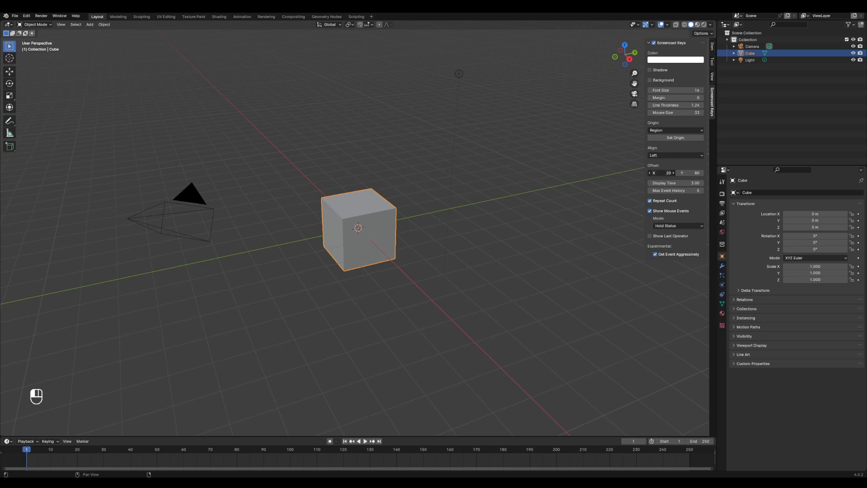
Set the Screencast Keys X offset to 0, clear the selection, and hide the settings again
drag(662, 173, 653, 173)
click(408, 231)
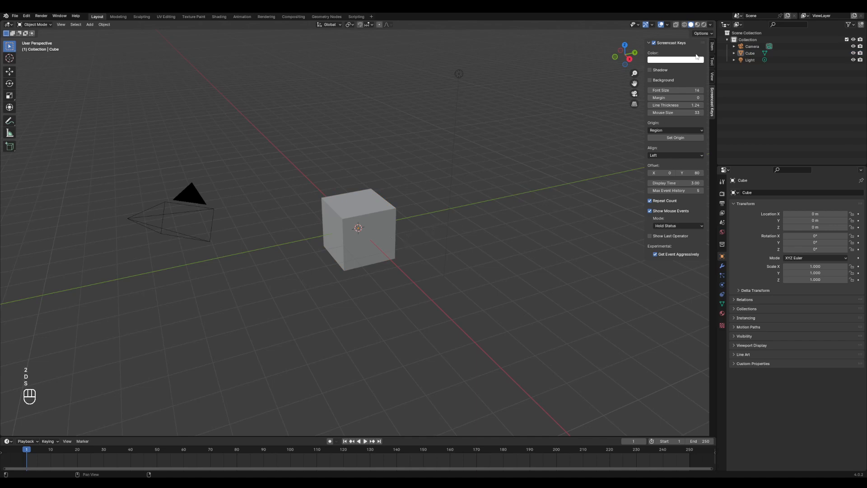
key(n)
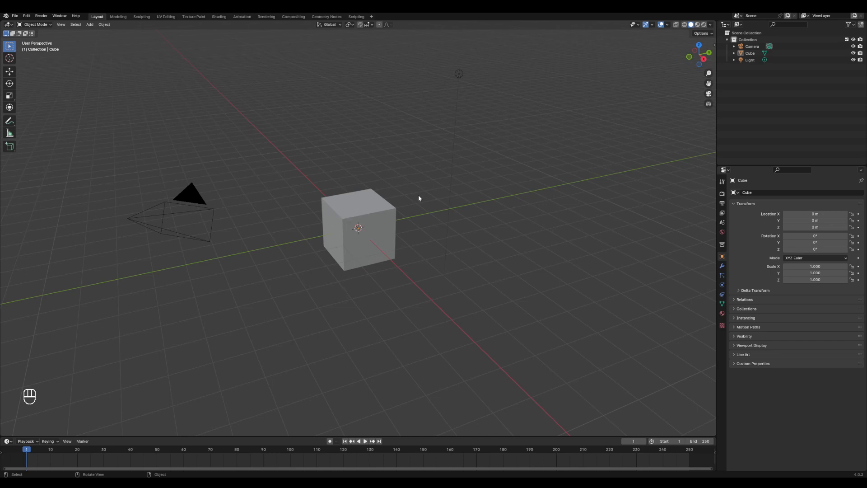
Select the light, cube and camera in turn to examine how the outliner entries correspond to the viewport objects
click(751, 60)
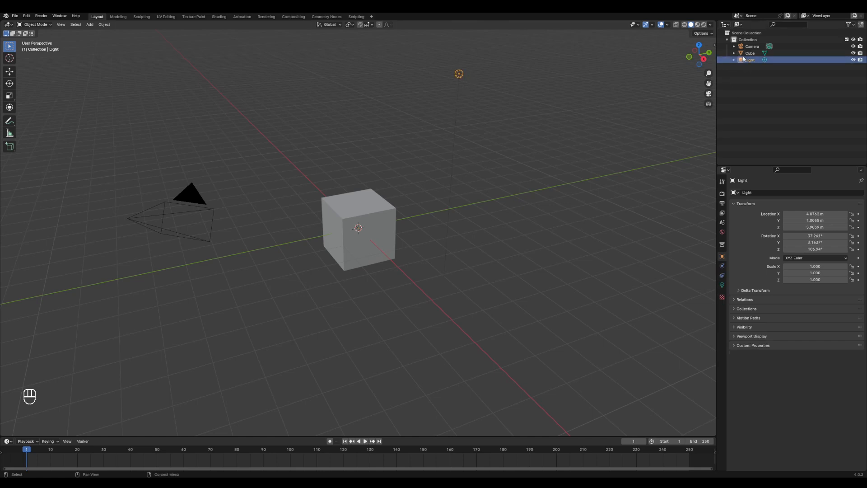
click(345, 220)
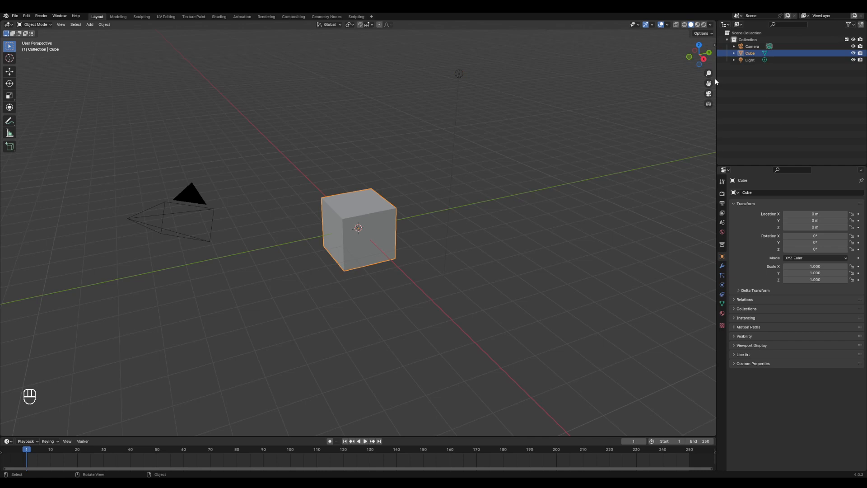
click(751, 46)
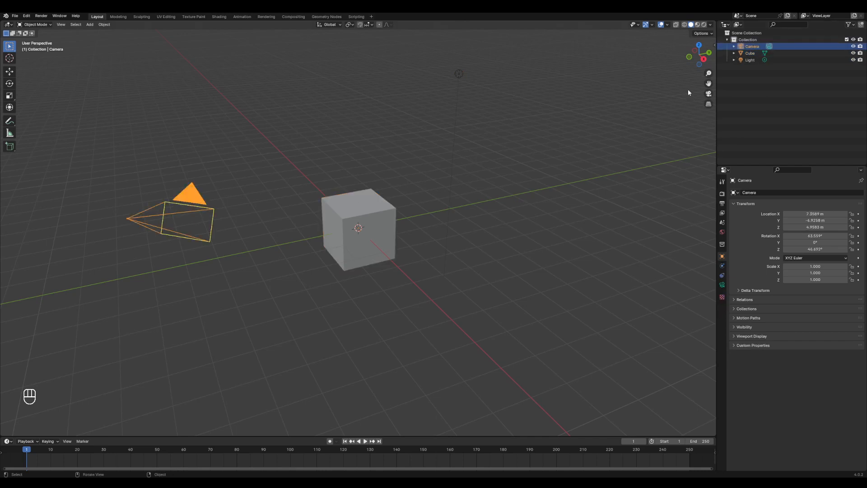
click(751, 53)
click(751, 59)
click(750, 54)
click(751, 47)
click(751, 60)
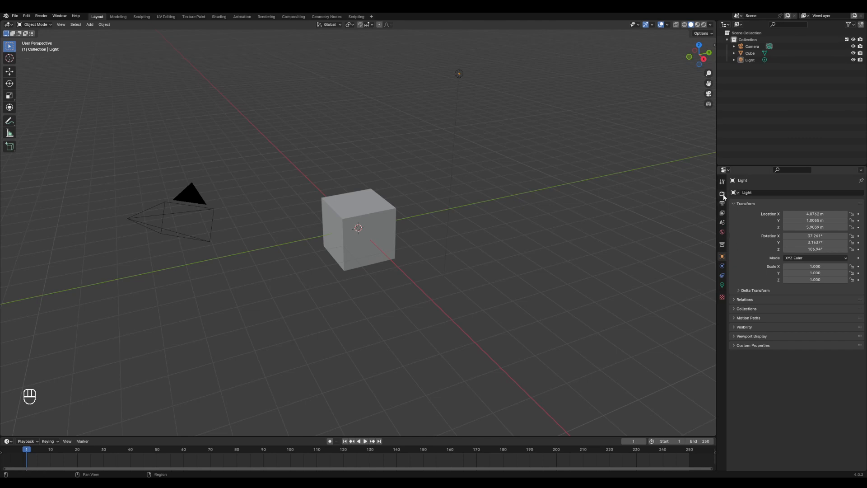
Examine the scene-wide settings in turn: World, Scene, View Layer, Output and Render properties
click(722, 231)
ctrl+scroll(722, 230, up, 4)
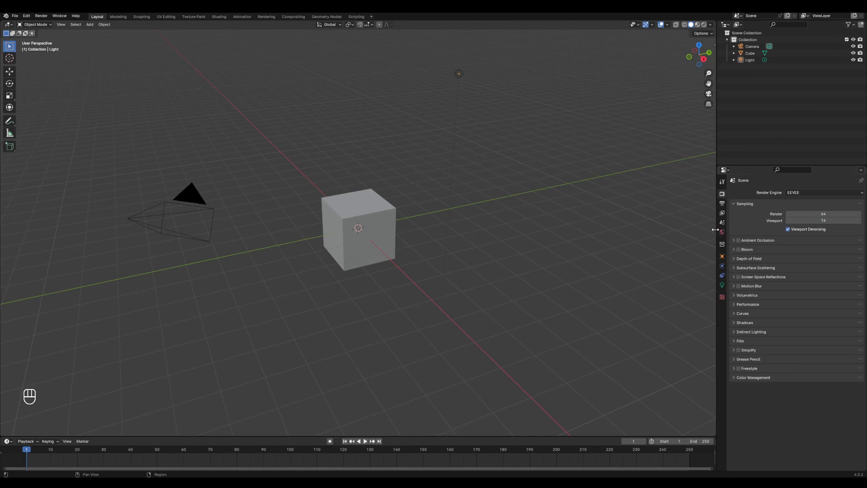
click(723, 232)
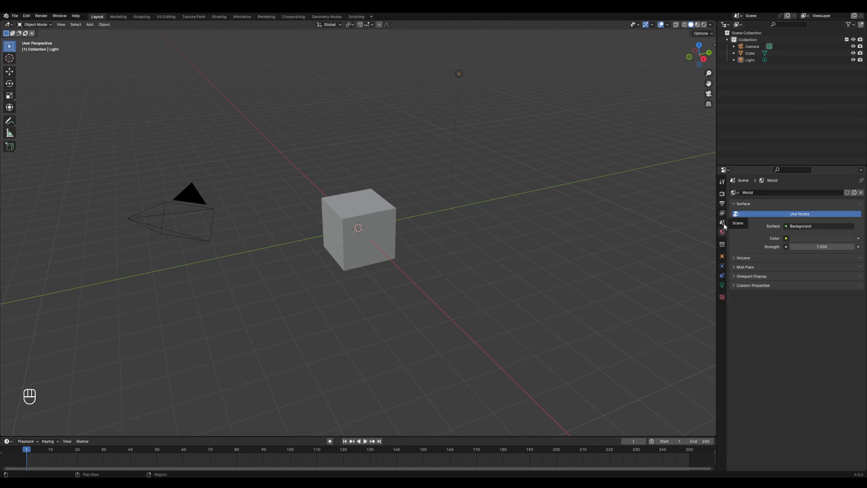
click(723, 223)
click(723, 214)
click(724, 206)
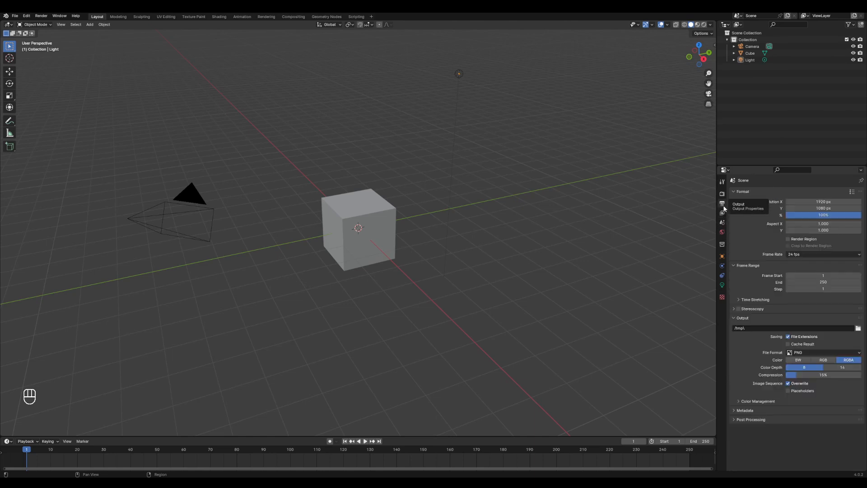
click(721, 194)
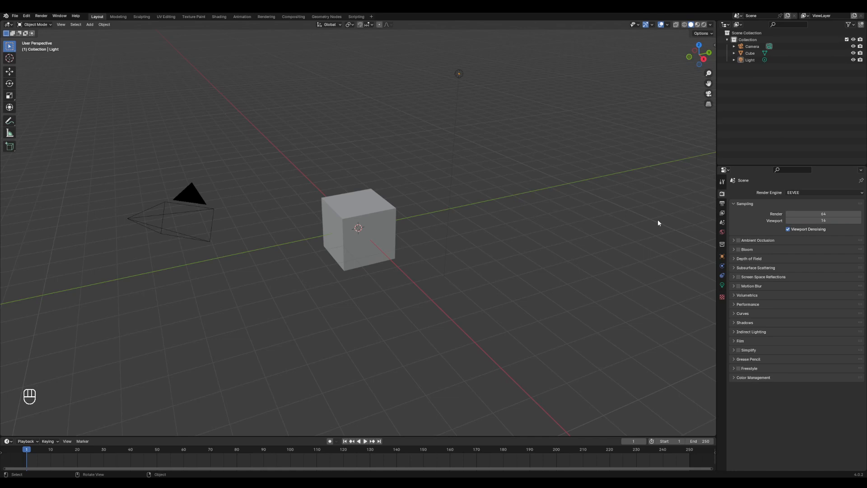
Examine the light's physics and constraint properties and return to its object properties
click(722, 265)
click(722, 275)
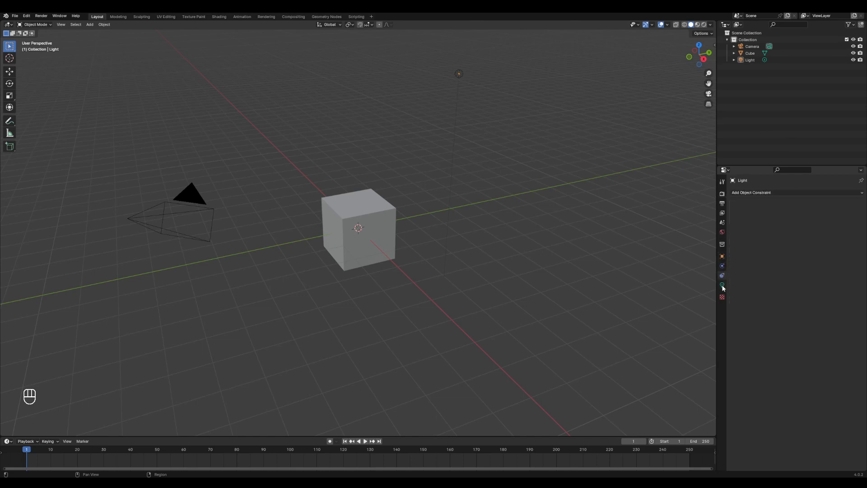
click(721, 256)
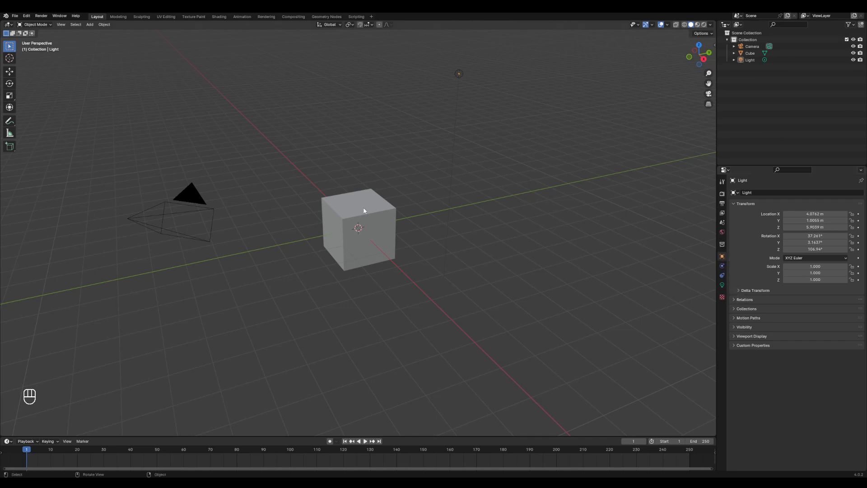
Select the cube, the camera and the light in the viewport to compare their object properties
click(375, 211)
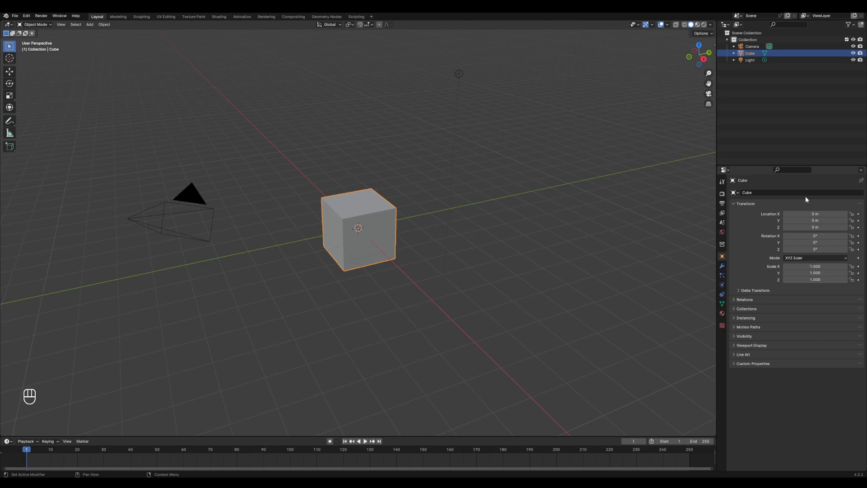
click(199, 203)
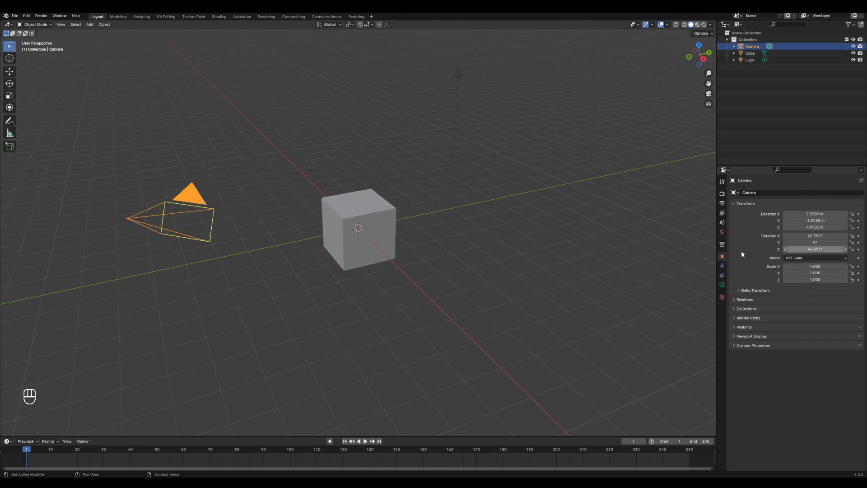
click(459, 74)
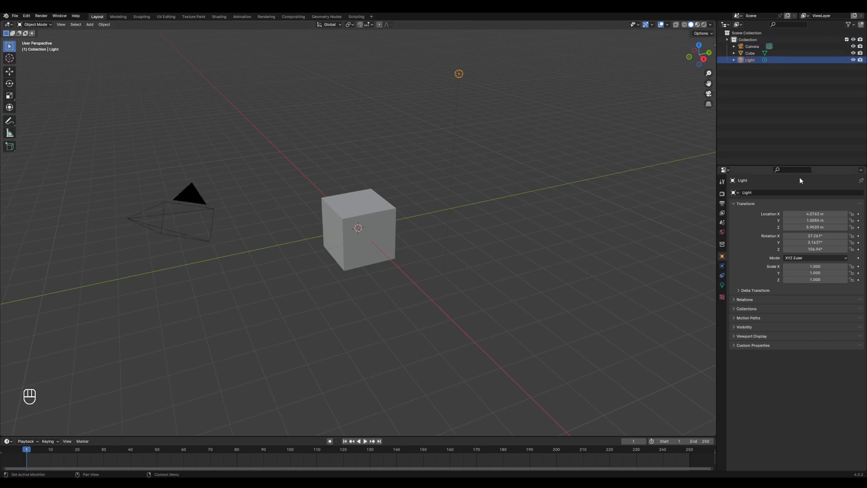
Select the cube, camera and light in turn to compare their location, rotation and scale values, and clear the selection
click(370, 227)
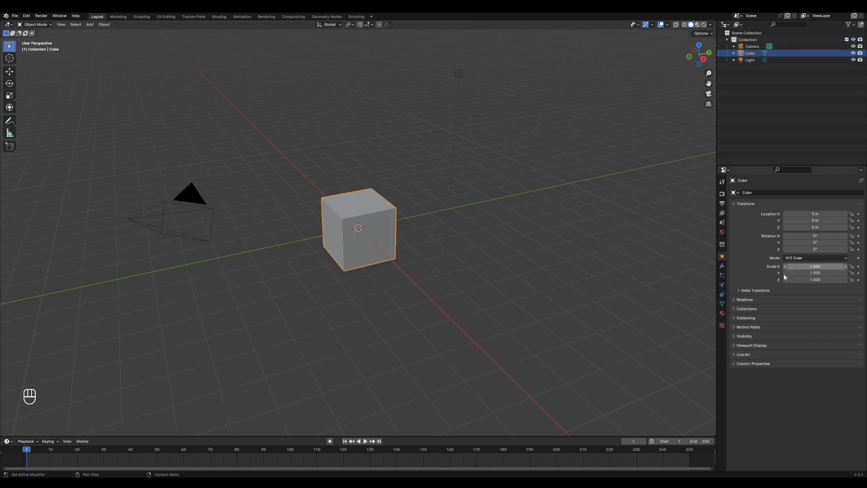
click(201, 203)
click(469, 76)
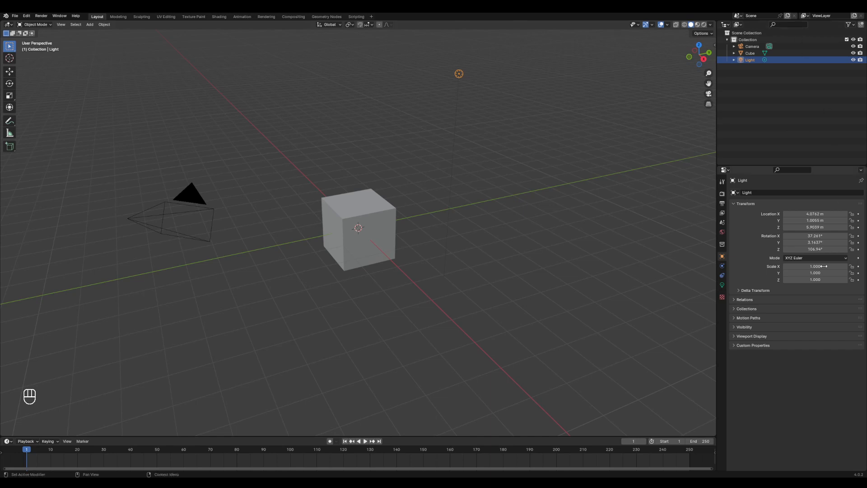
click(411, 311)
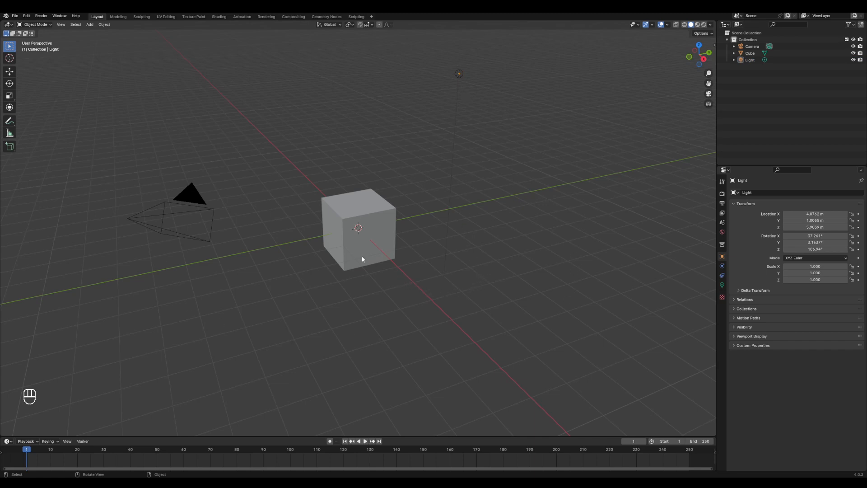
Select the cube, camera and light individually in the viewport, clearing the selection on empty space between picks
click(380, 216)
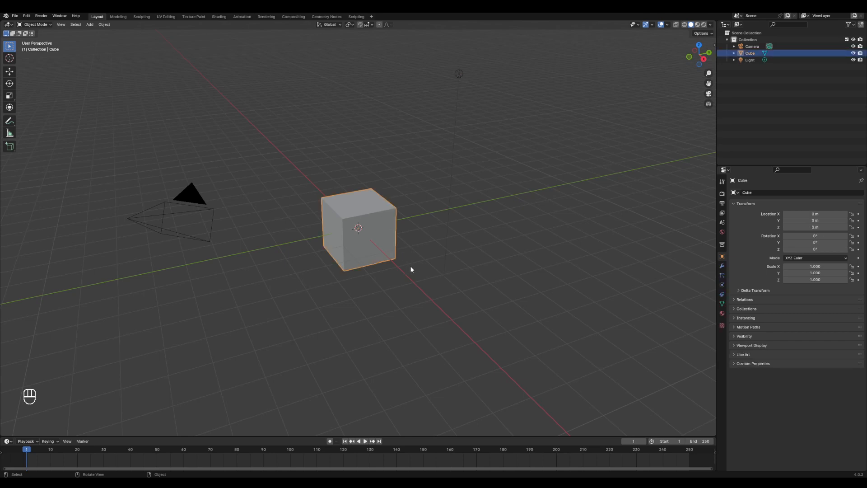
click(189, 200)
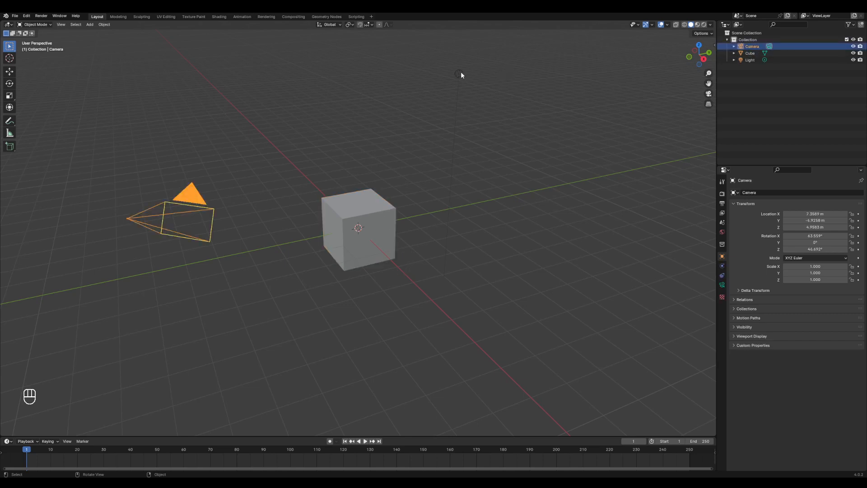
click(391, 210)
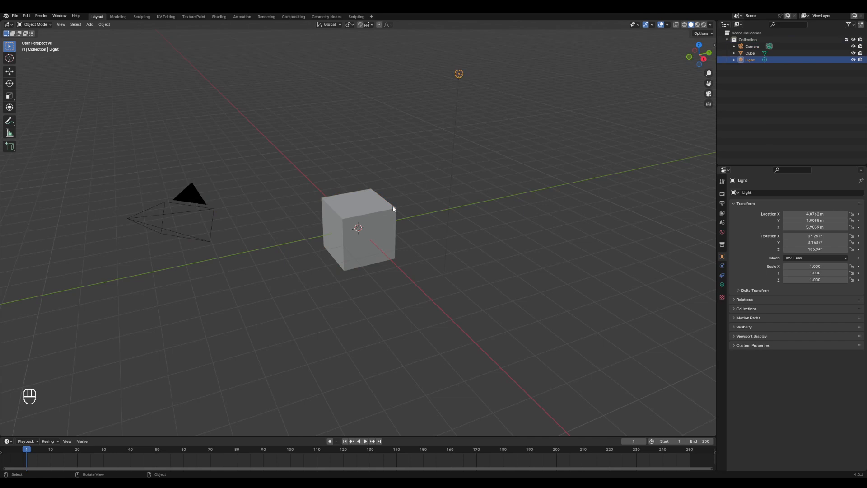
click(195, 197)
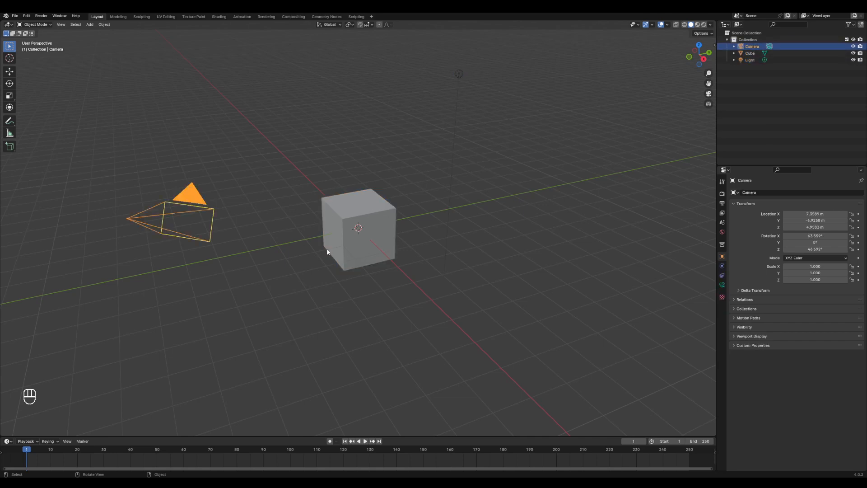
click(266, 138)
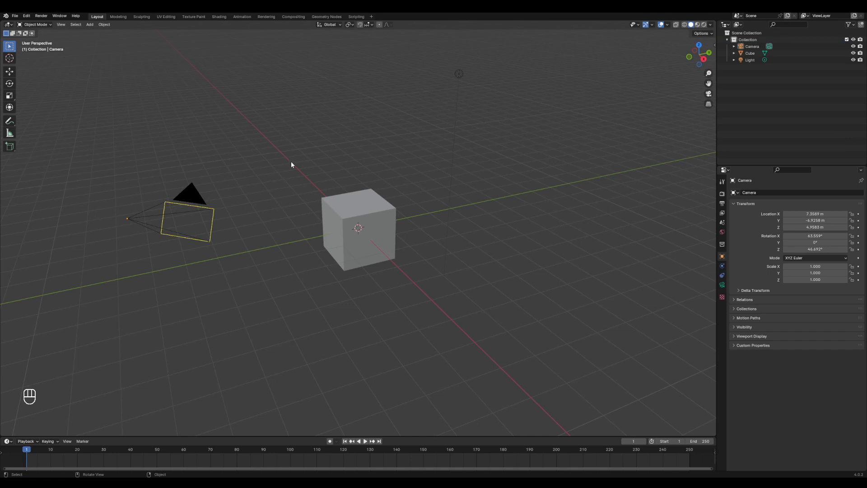
click(360, 213)
click(321, 172)
click(347, 206)
Alternate between selecting and deselecting all scene objects, compare this with selecting only the cube, and clear the selection
key(a)
key(a)
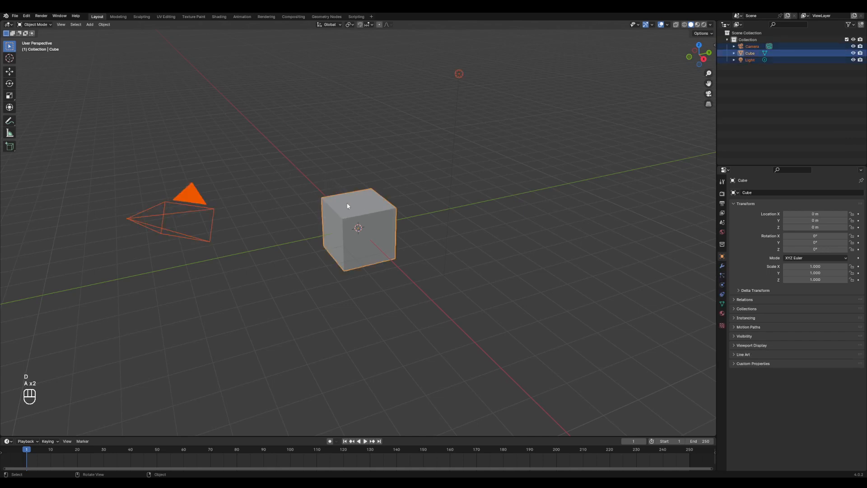
key(a)
key(a)
key(a)
key(a)
key(a)
key(a)
key(a)
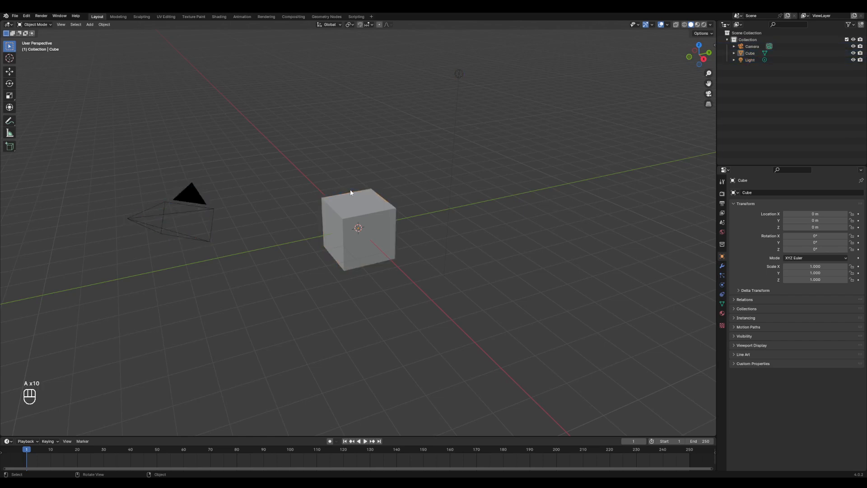
key(a)
key(a)
click(360, 203)
key(a)
key(a)
click(363, 196)
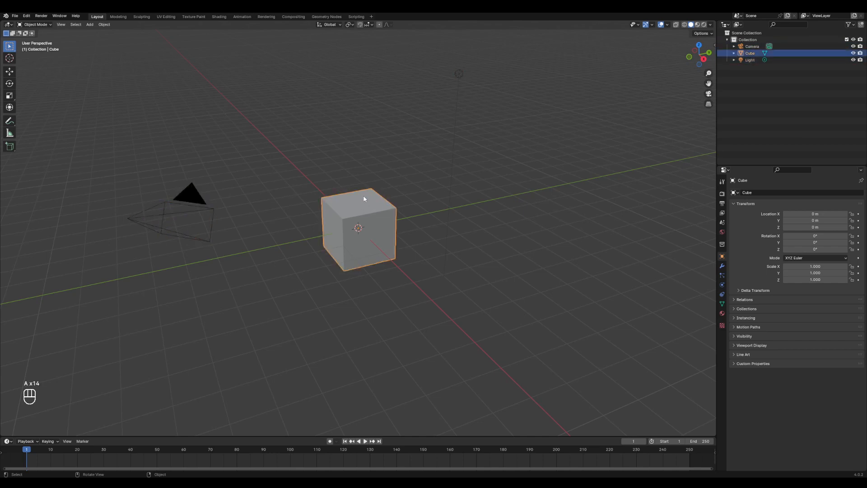
key(a)
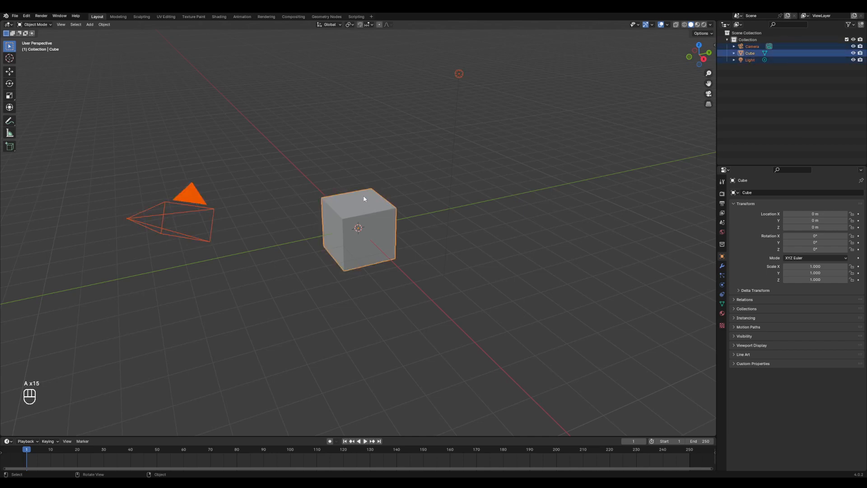
key(a)
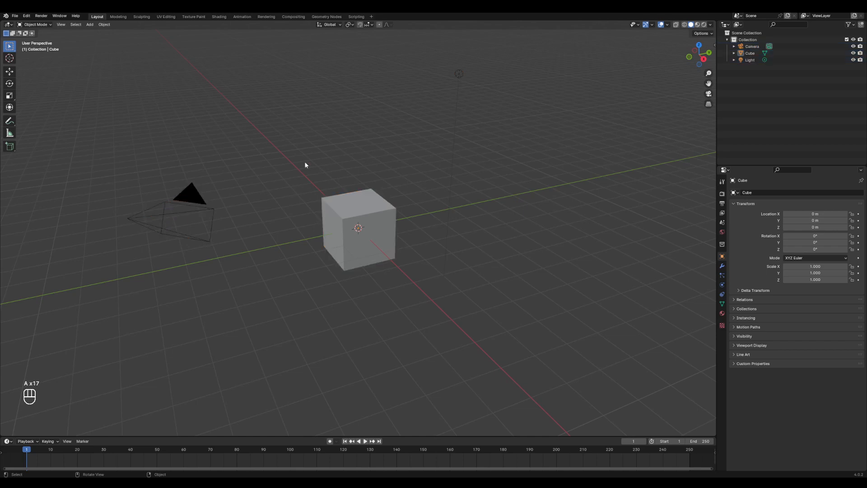
click(373, 206)
click(513, 173)
Examine the default scene by orbiting around the cube, zooming in and out, and panning the viewport
middle_drag(273, 223, 172, 177)
middle_drag(264, 193, 284, 229)
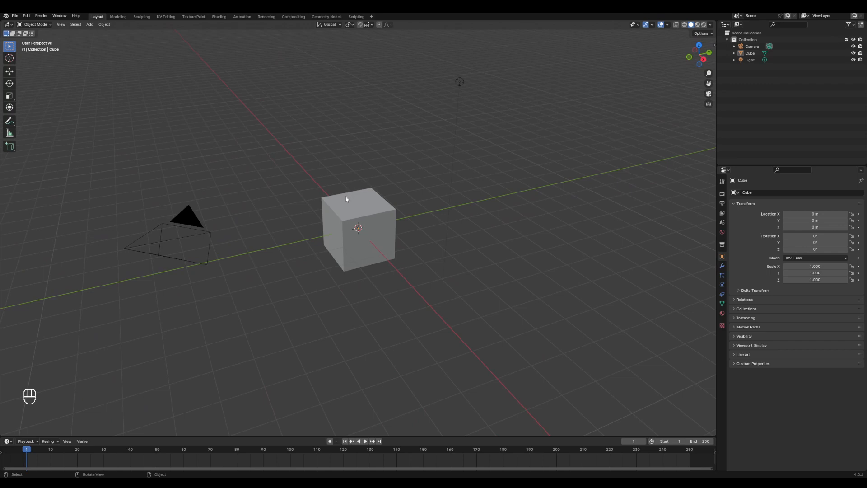
scroll(347, 199, down, 5)
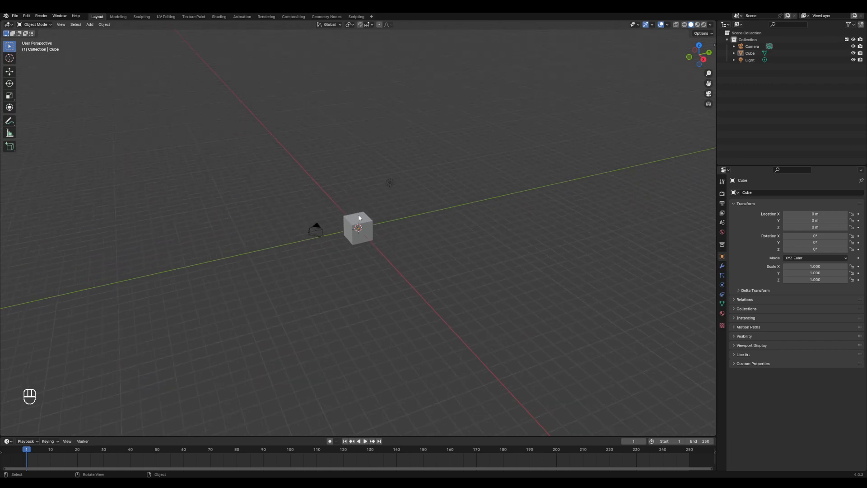
scroll(362, 218, up, 5)
scroll(362, 216, down, 2)
scroll(362, 215, up, 1)
key(ctrl)
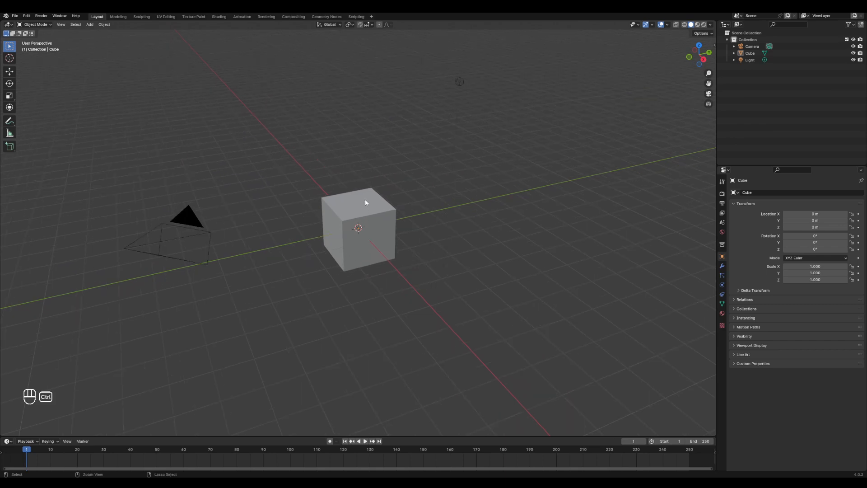
mouse_move(366, 203)
ctrl+middle_down()
mouse_move(387, 322)
mouse_move(362, 191)
mouse_move(383, 301)
mouse_move(370, 200)
mouse_move(371, 213)
ctrl+middle_up()
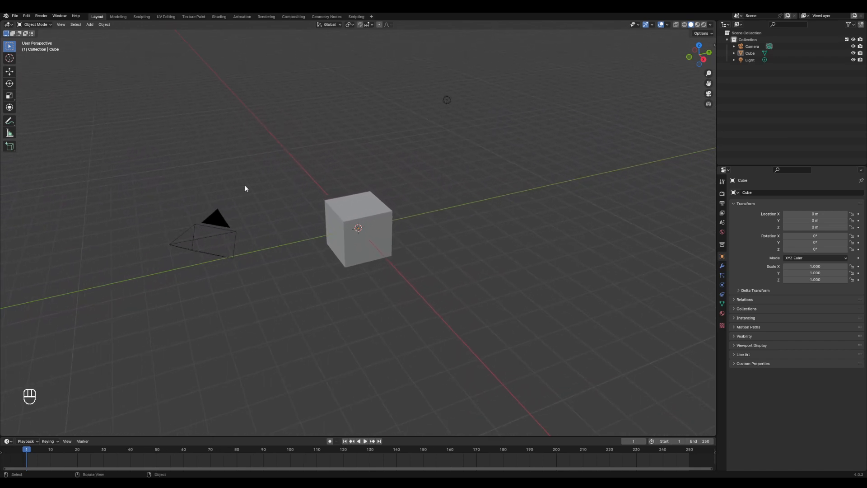
key(shift)
shift+middle_drag(519, 195, 517, 212)
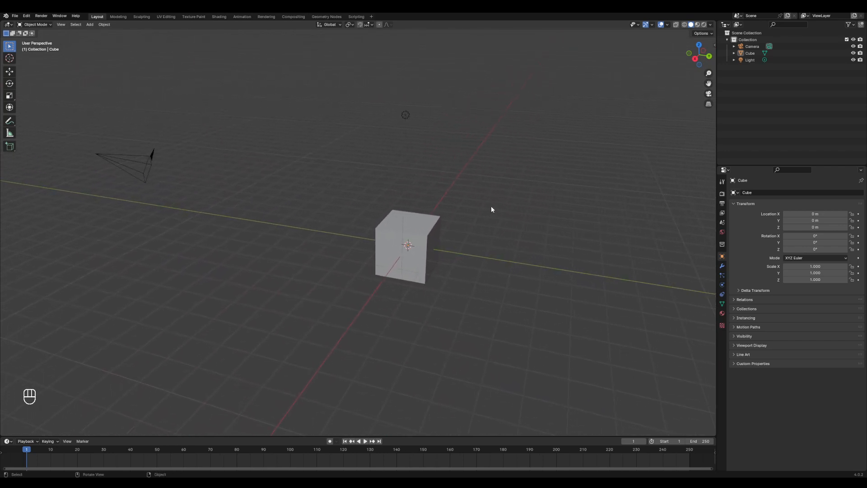
Examine the cube, camera and light from other sides and at different distances by combining zoom and orbit
scroll(489, 209, down, 5)
scroll(485, 210, up, 5)
scroll(485, 210, down, 3)
scroll(484, 209, up, 2)
key(ctrl)
ctrl+middle_drag(483, 208, 468, 221)
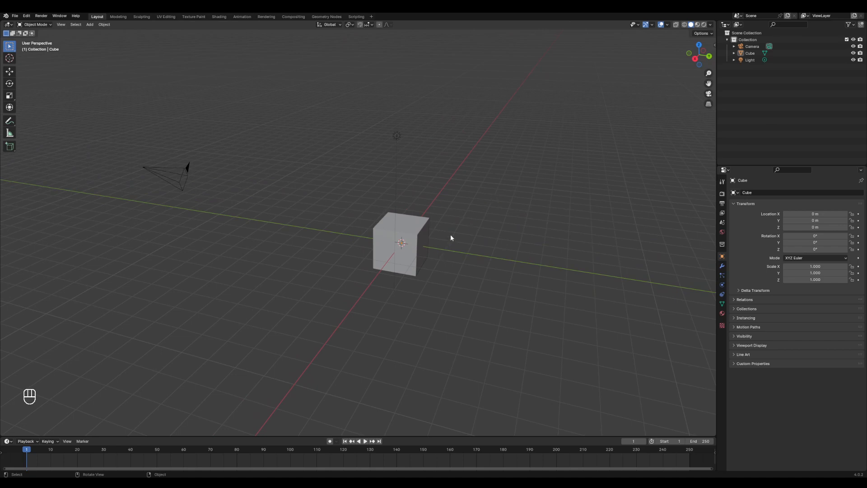
middle_drag(472, 224, 424, 241)
scroll(446, 227, down, 1)
scroll(446, 227, up, 3)
scroll(446, 226, down, 2)
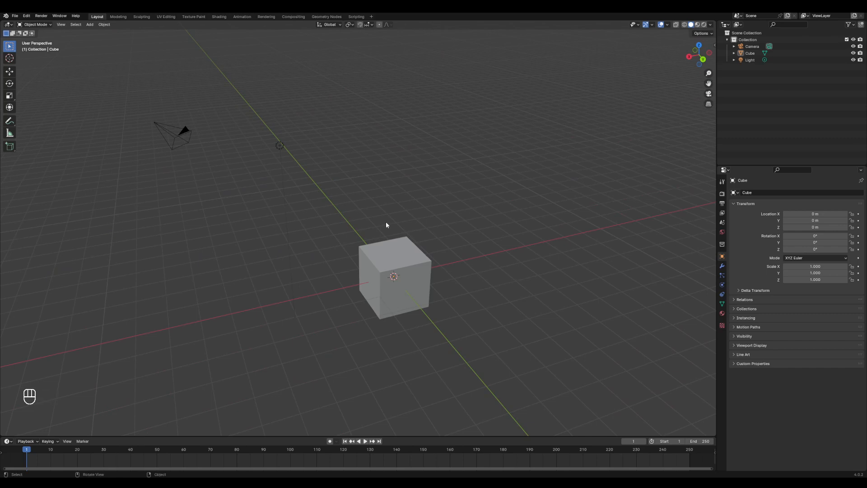
mouse_move(384, 221)
middle_down()
mouse_move(425, 221)
mouse_move(333, 220)
mouse_move(381, 220)
mouse_move(346, 217)
mouse_move(370, 191)
mouse_move(420, 190)
mouse_move(373, 195)
mouse_move(372, 219)
mouse_move(354, 219)
mouse_move(406, 224)
mouse_move(410, 234)
mouse_move(393, 230)
middle_up()
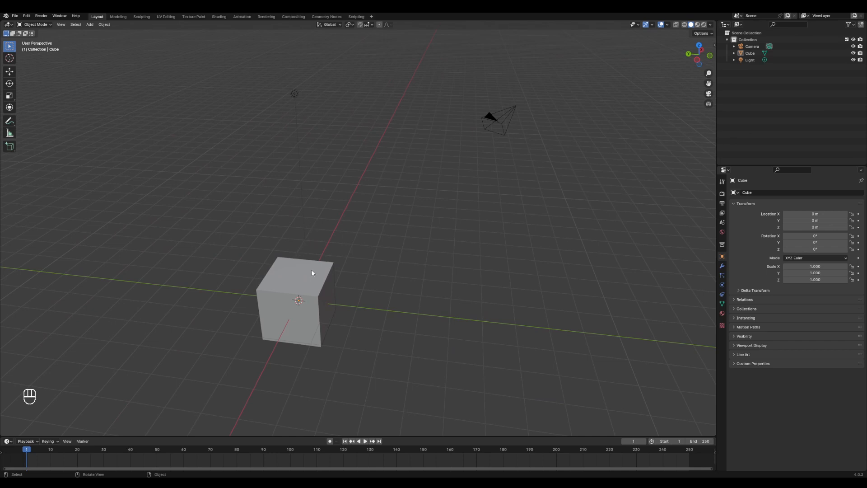
Select the cube, the light and the camera in turn from the new viewing angle and clear the selection
click(307, 285)
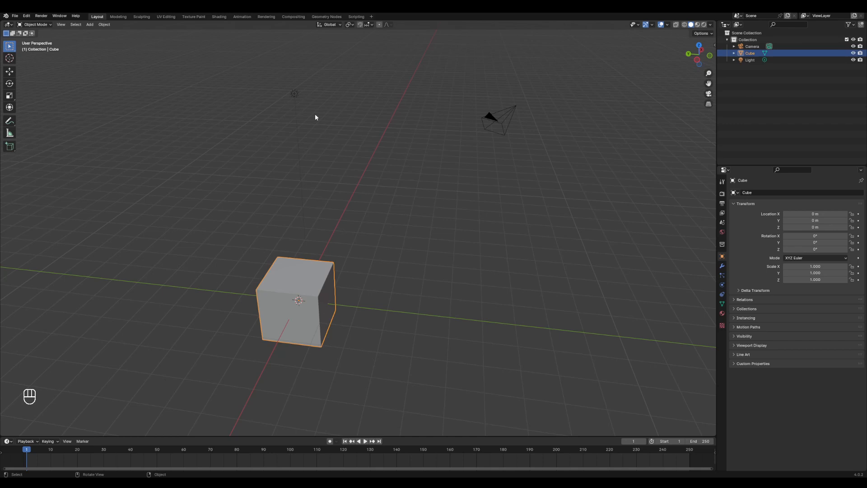
click(295, 93)
click(508, 112)
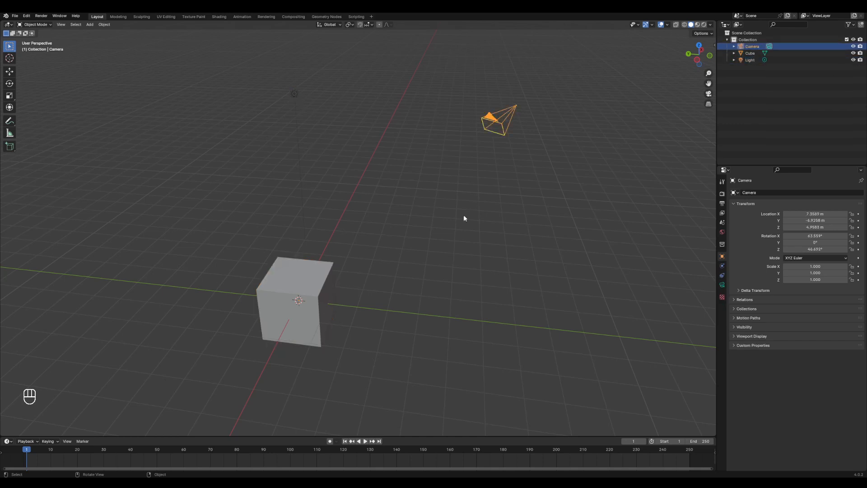
click(446, 232)
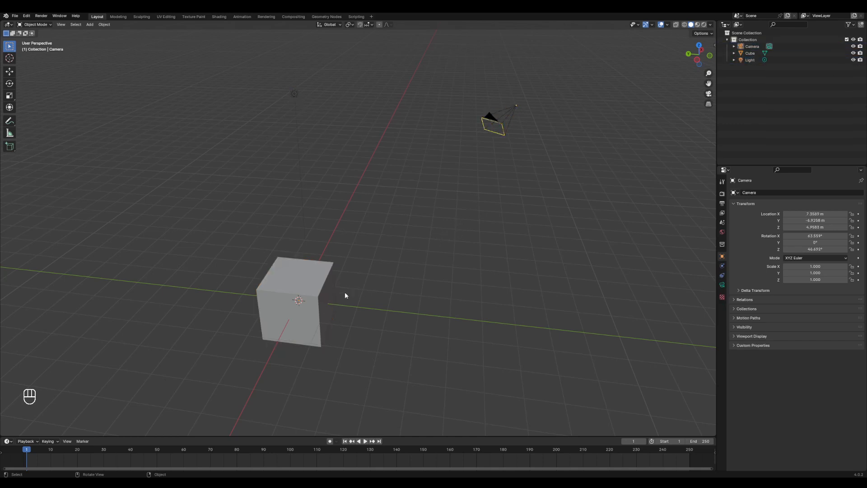
Select the cube and examine its modifier properties and the transform section of its object properties
click(318, 280)
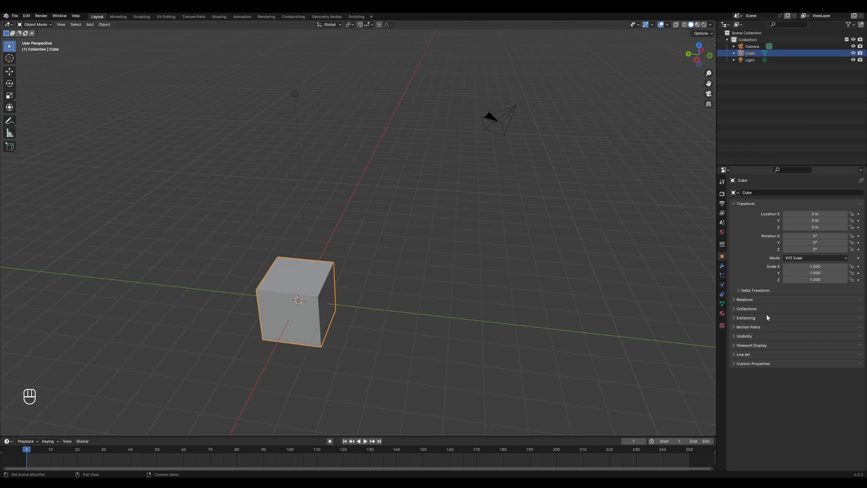
click(721, 265)
click(722, 256)
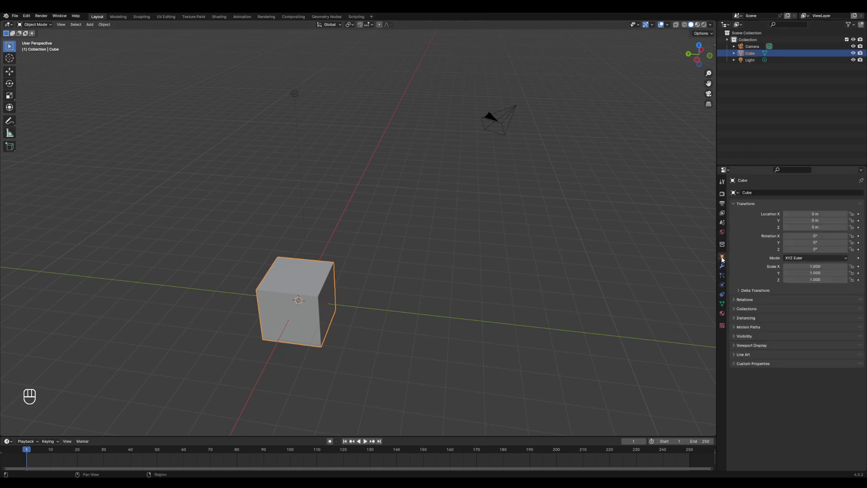
click(745, 204)
click(744, 202)
Set the cube's location to 2.27, 0.49, 0.14 m, rotation to -7°, 27°, 45° and scale to 1.940, 1.770, 1.010
middle_drag(360, 285, 390, 259)
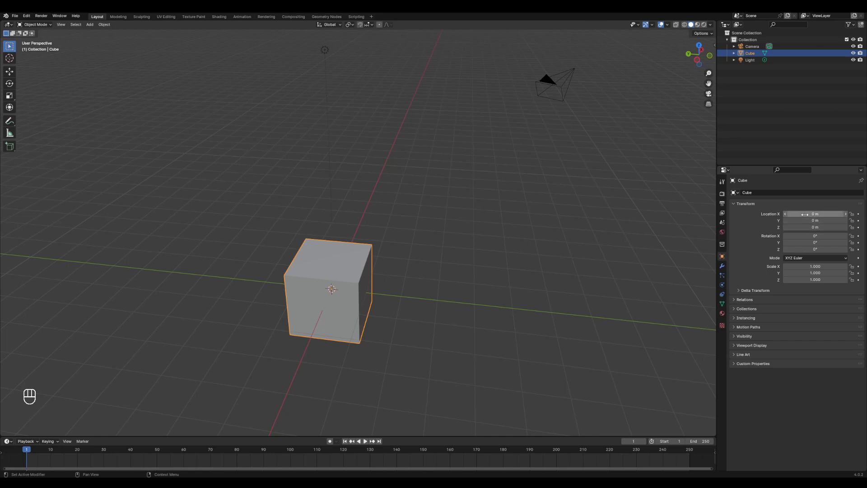
mouse_move(805, 214)
mouse_down()
mouse_move(858, 215)
mouse_move(797, 220)
mouse_move(830, 227)
mouse_move(795, 227)
mouse_move(810, 227)
mouse_up()
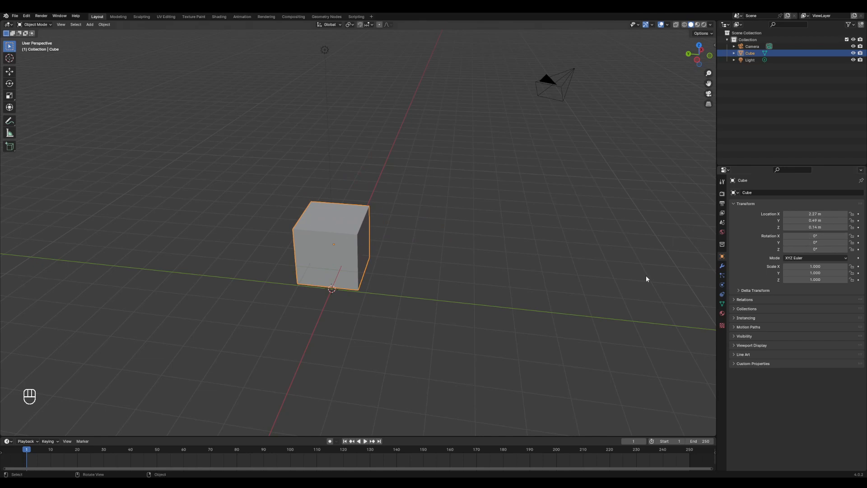
mouse_move(815, 236)
mouse_down()
mouse_move(843, 235)
mouse_move(811, 236)
mouse_move(808, 242)
mouse_move(824, 242)
mouse_move(810, 249)
mouse_move(826, 249)
mouse_move(818, 249)
mouse_up()
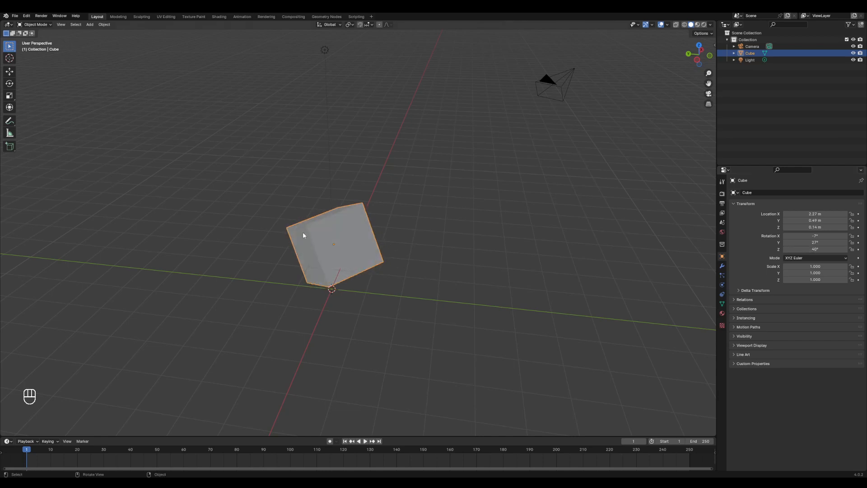
mouse_move(815, 267)
mouse_down()
mouse_move(835, 266)
mouse_move(814, 274)
mouse_move(835, 280)
mouse_move(811, 279)
mouse_up()
Clear the cube's rotation, scale and location back to their defaults
key(alt)
key(alt+r)
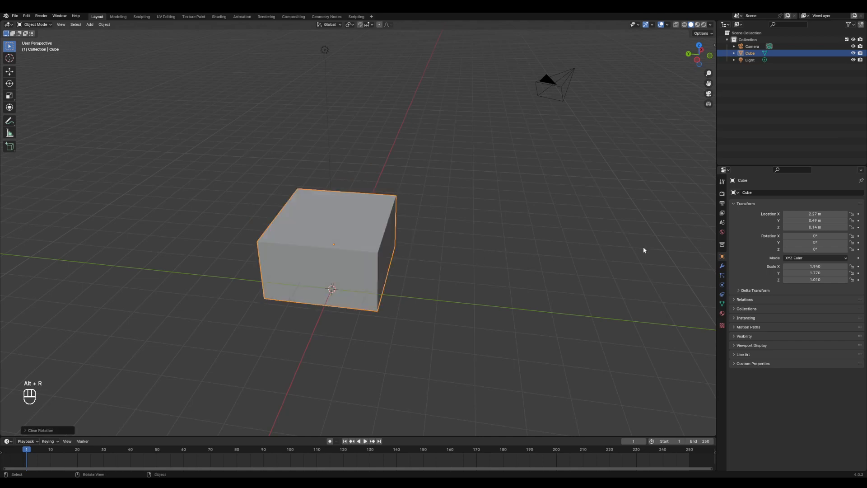
key(alt)
key(alt+s)
key(alt)
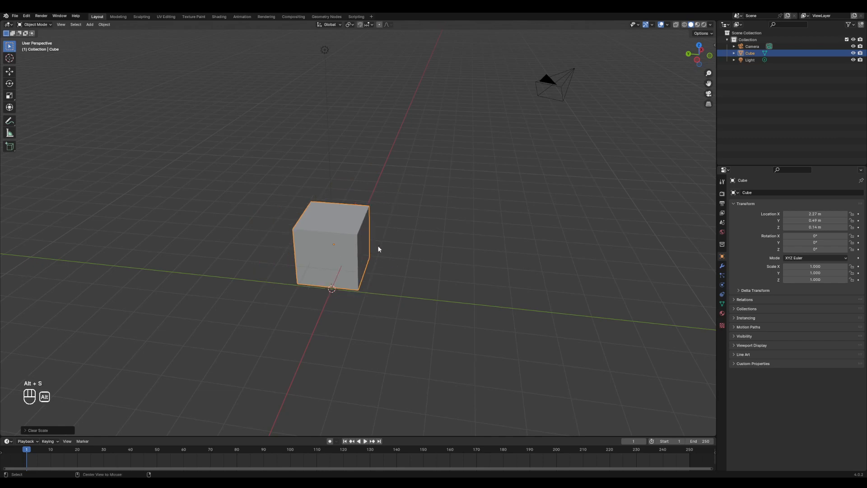
key(alt+g)
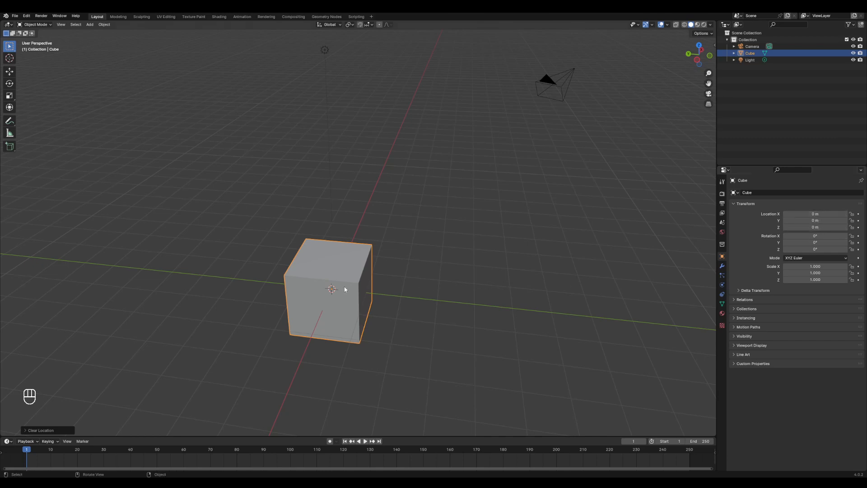
Move the cube to 2.55 m along the Y axis and clear its location again
mouse_move(815, 221)
mouse_down()
mouse_move(856, 220)
mouse_move(819, 221)
mouse_up()
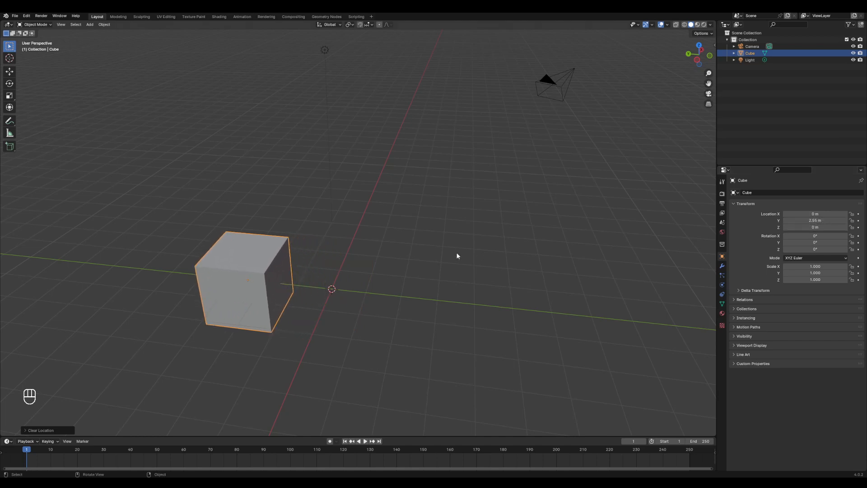
key(alt+g)
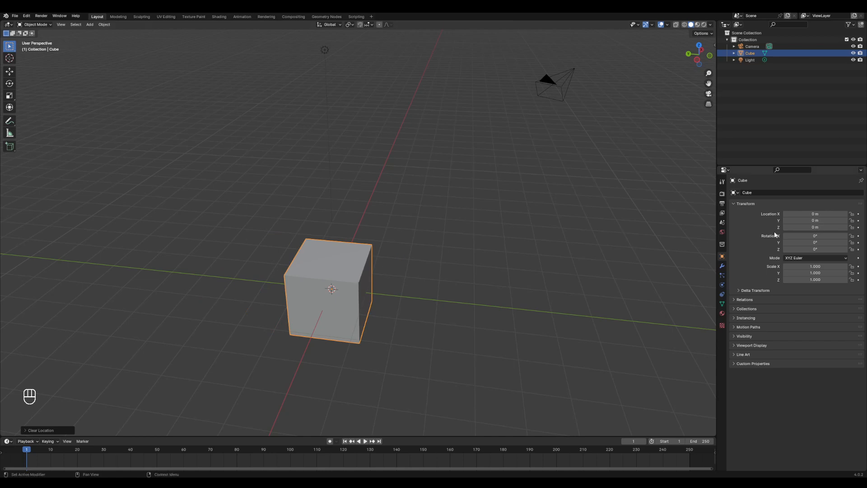
middle_drag(408, 251, 354, 281)
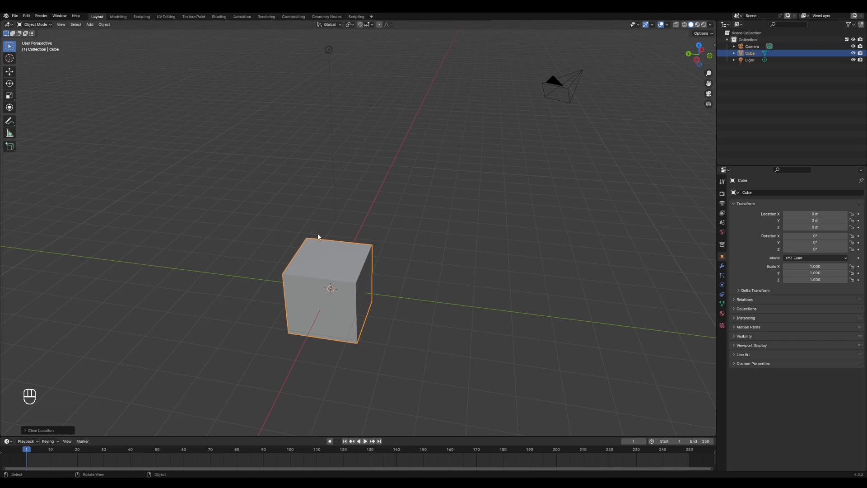
Reselect the cube and move it freely to about -1.31, 5.02, 2.21 m
middle_drag(332, 262, 355, 254)
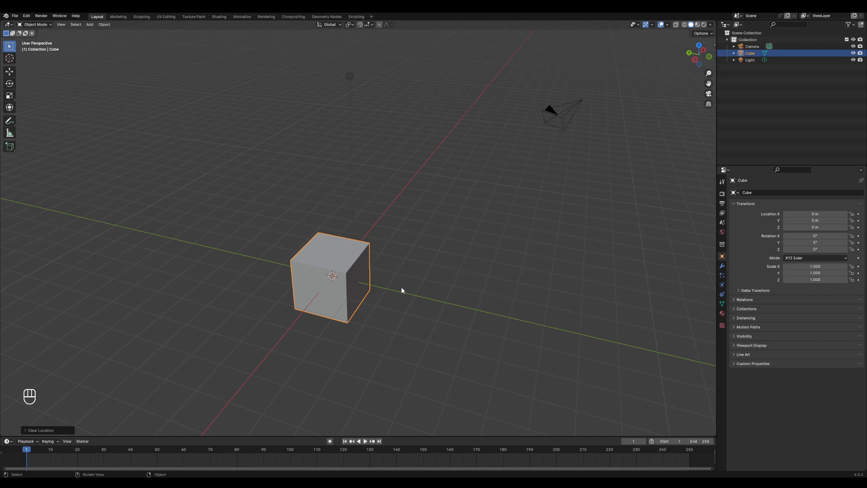
click(402, 257)
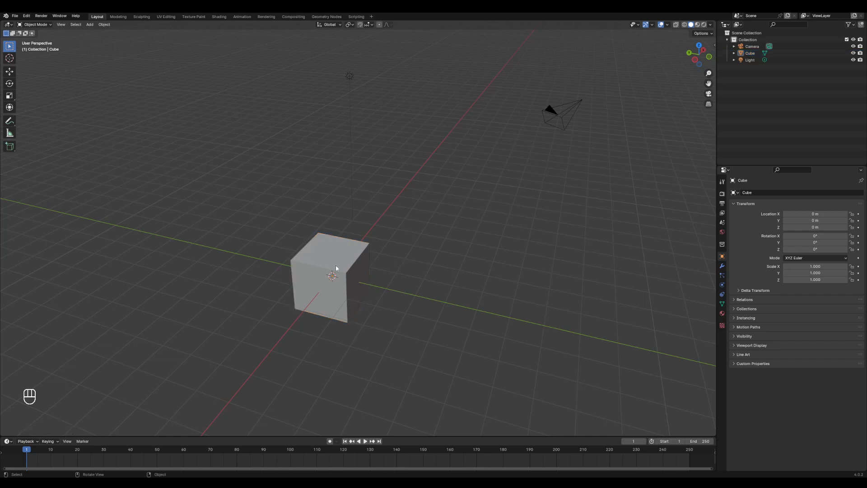
click(335, 265)
mouse_move(397, 281)
middle_down()
mouse_move(444, 285)
mouse_move(406, 283)
middle_up()
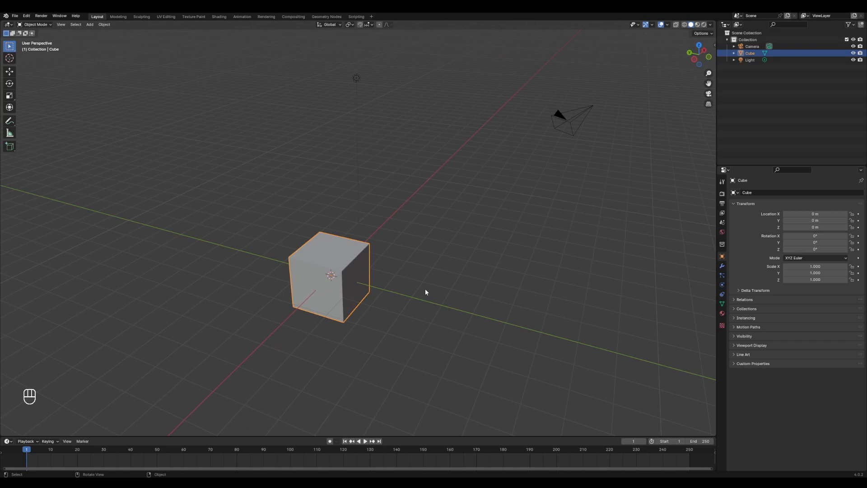
key(g)
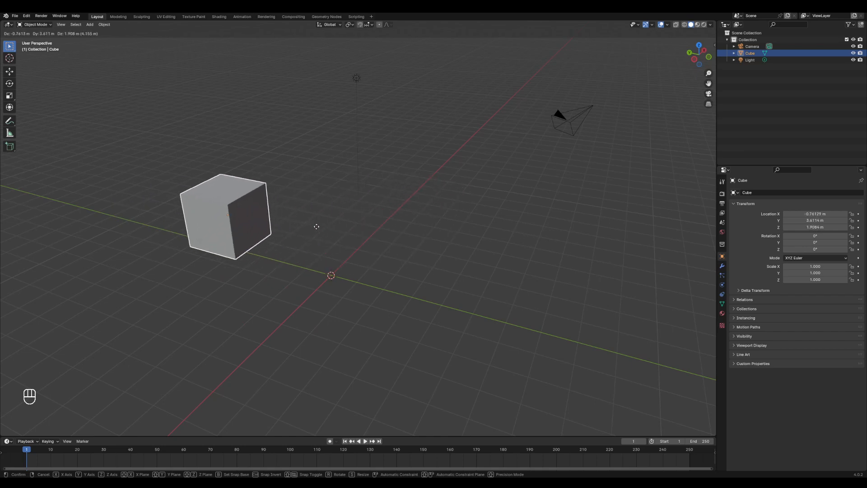
click(279, 222)
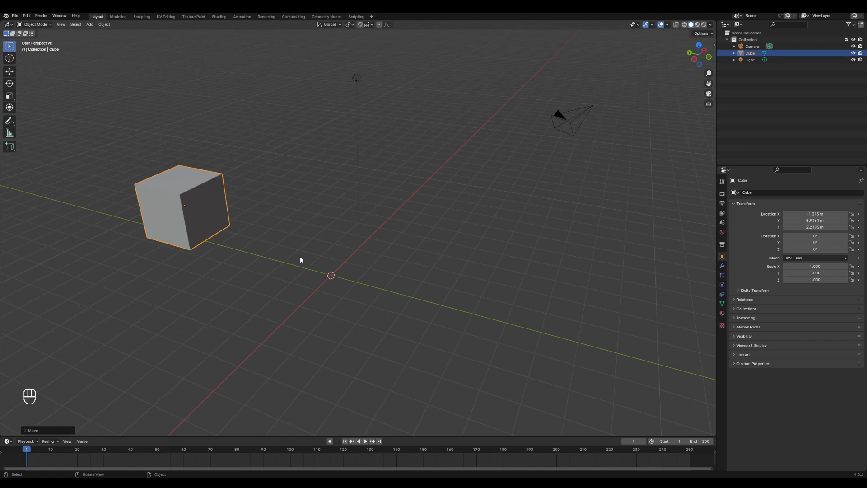
Move the cube freely across the scene to about 3.15, -5.81, 1.86 m
mouse_move(276, 256)
middle_down()
mouse_move(344, 242)
mouse_move(281, 258)
middle_up()
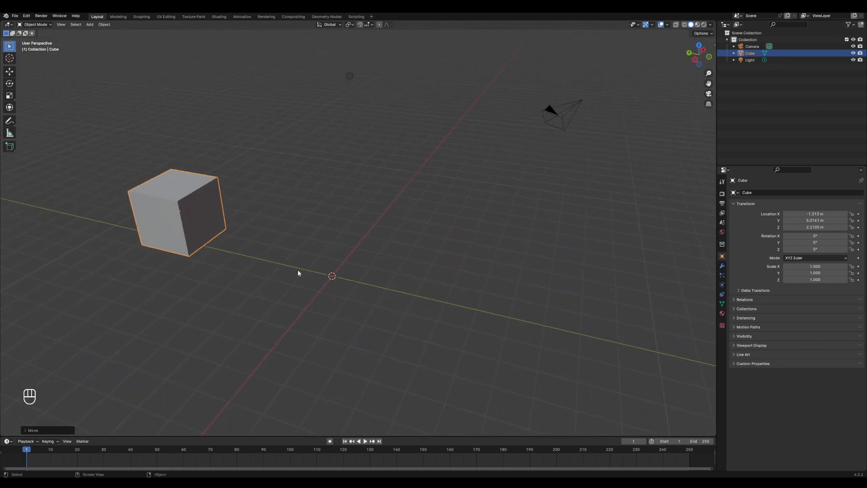
key(g)
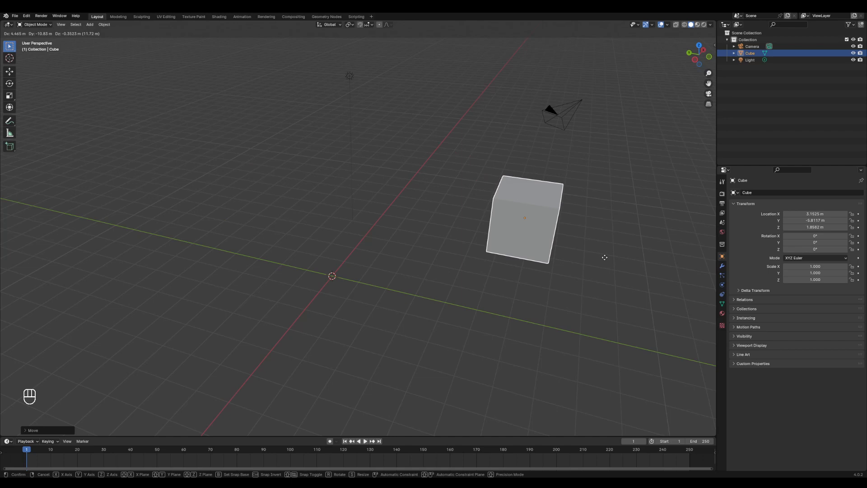
click(605, 256)
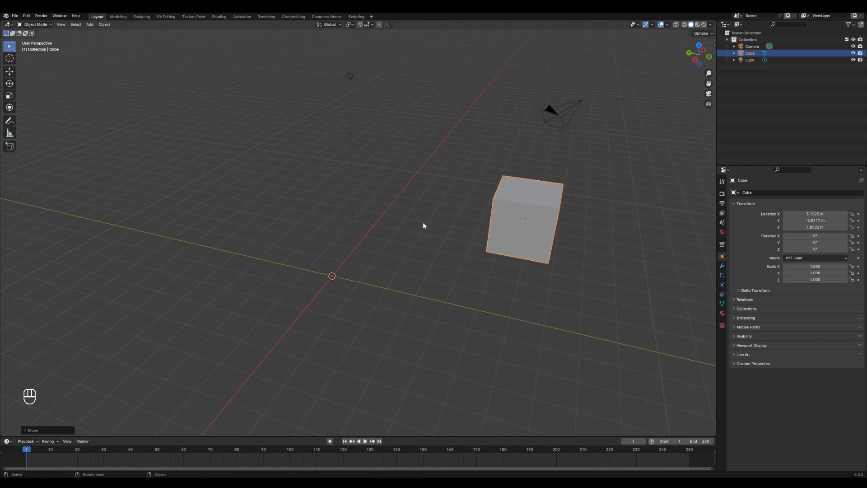
Try another free move of the reselected cube, and clear its location back to the world origin
click(163, 220)
click(513, 220)
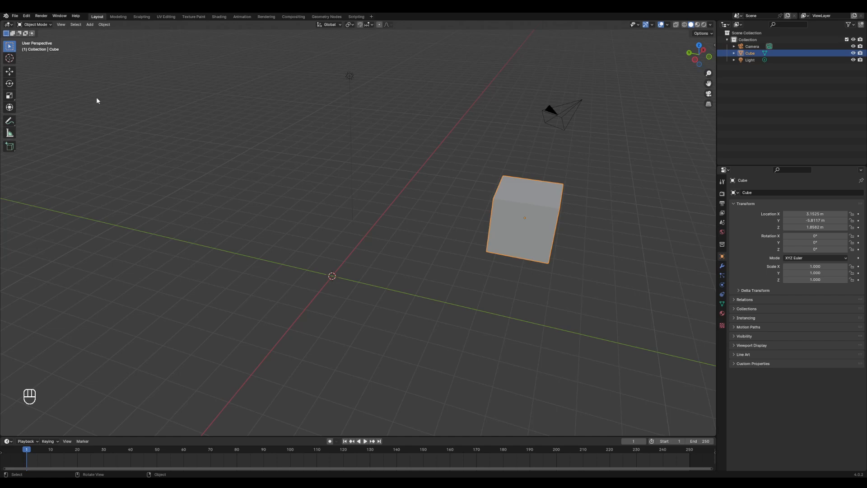
key(g)
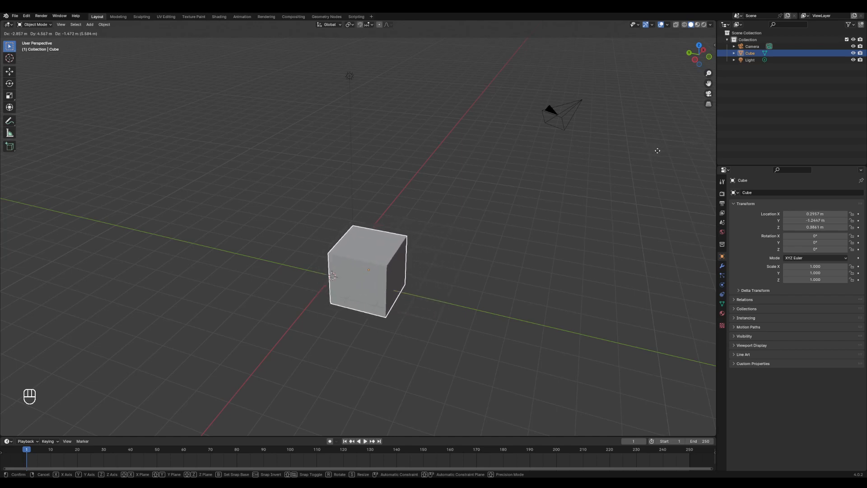
click(624, 144)
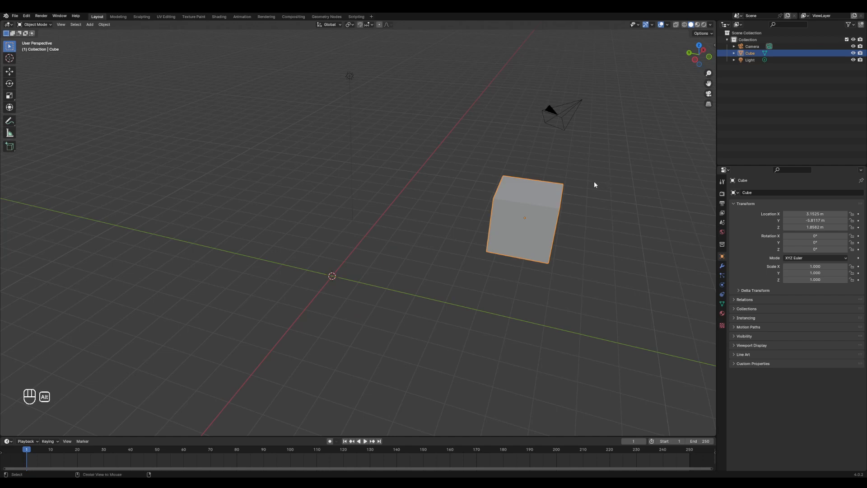
key(alt+g)
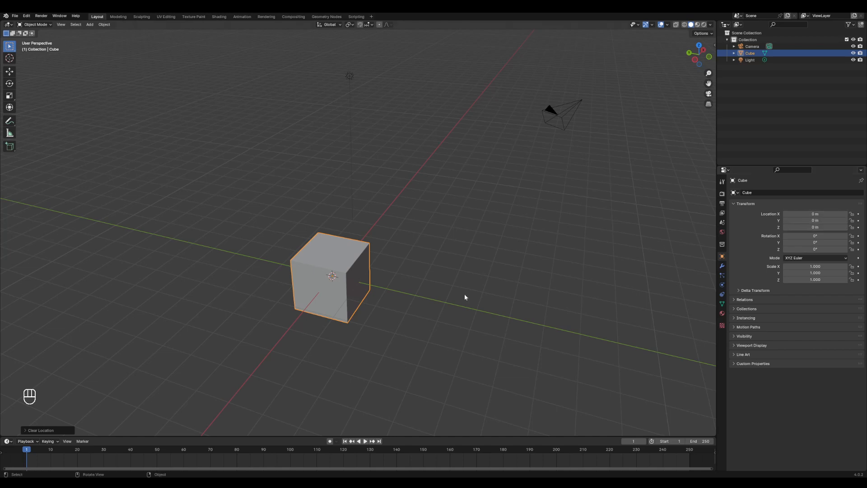
Move the cube along the global X axis only, by about 11.24 m
middle_drag(421, 286, 420, 288)
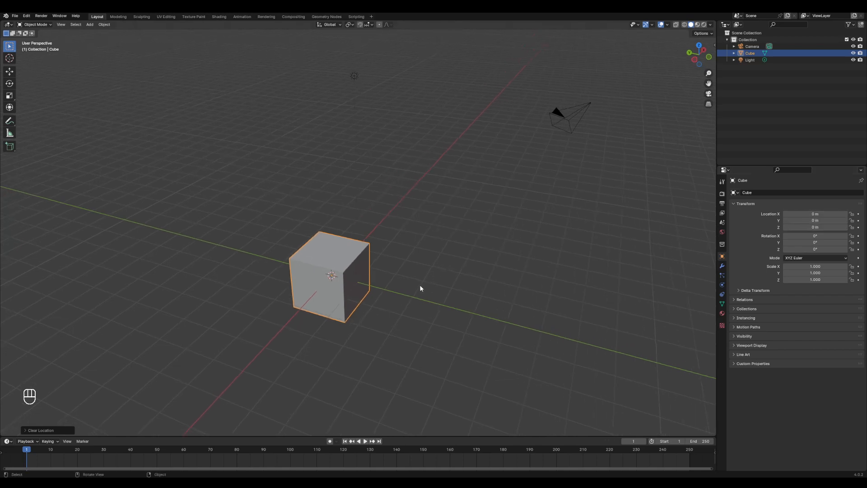
key(g)
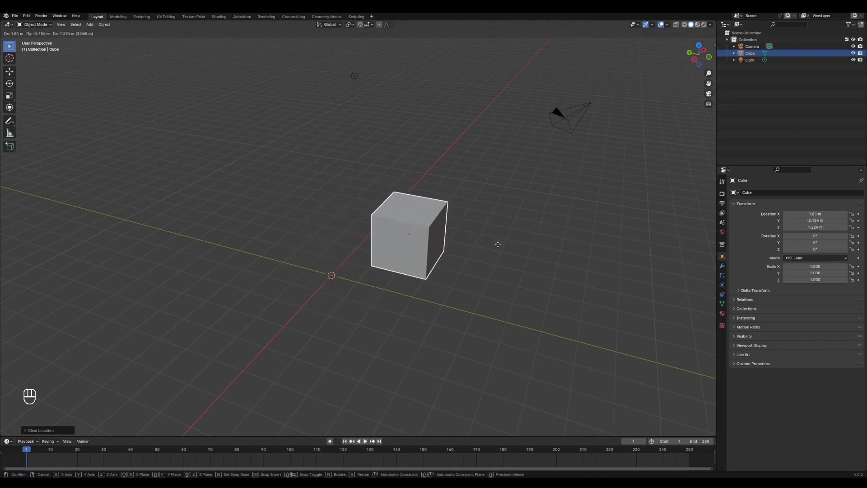
key(x)
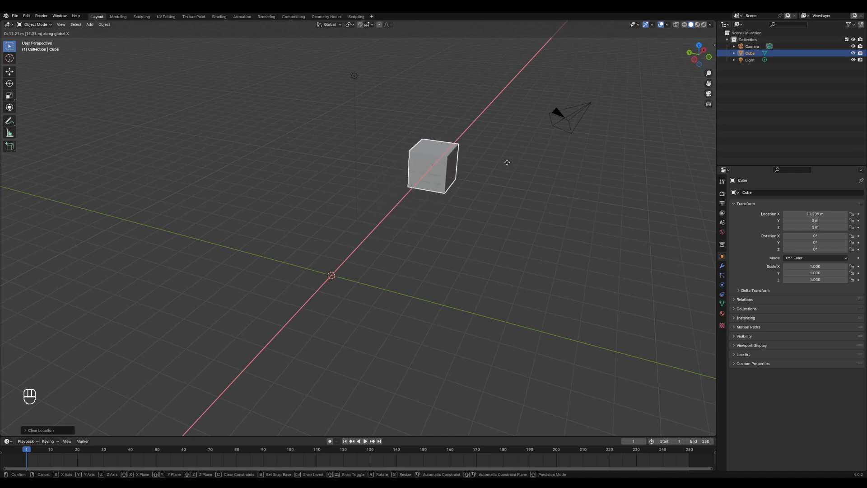
click(508, 162)
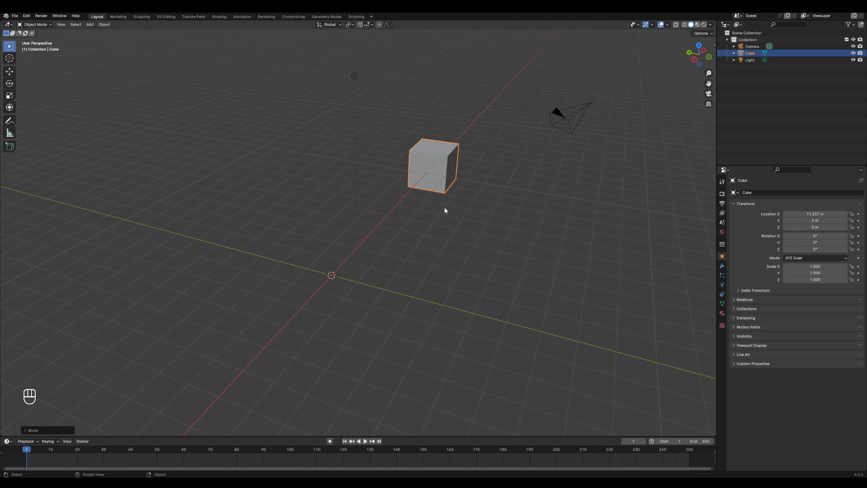
Move the cube about 9.02 m along the global Y axis and about 0.72 m along the global Z axis
key(g)
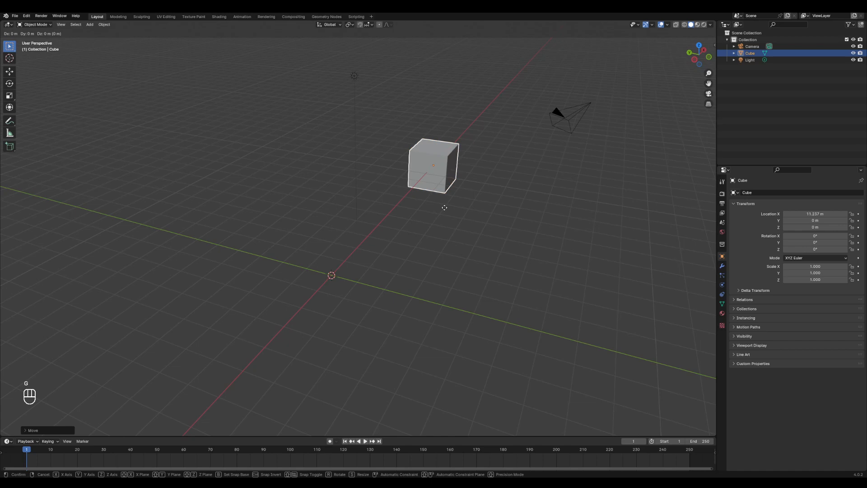
key(y)
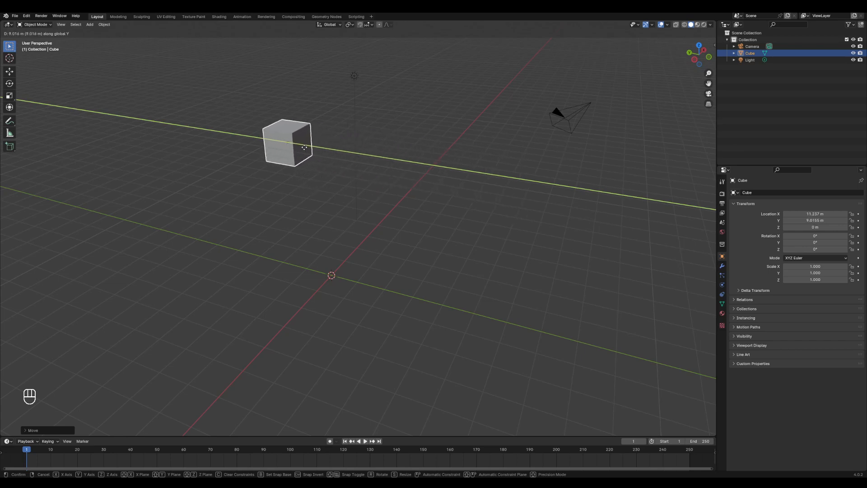
click(304, 148)
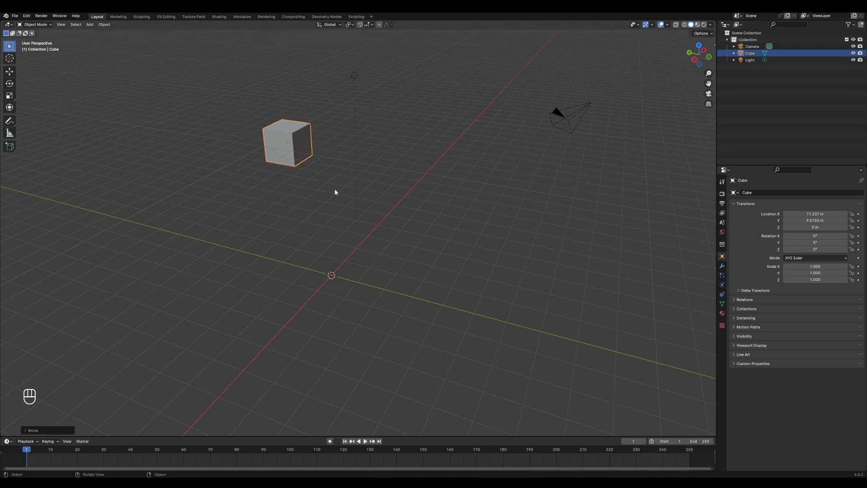
key(g)
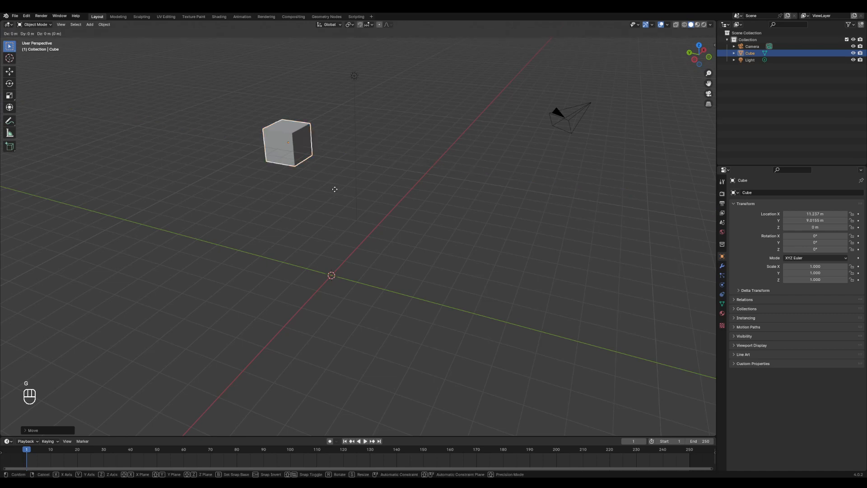
key(z)
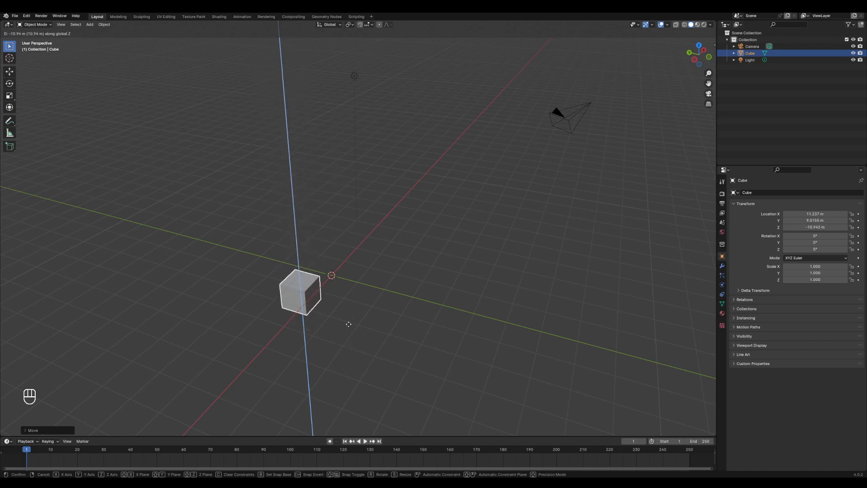
click(325, 181)
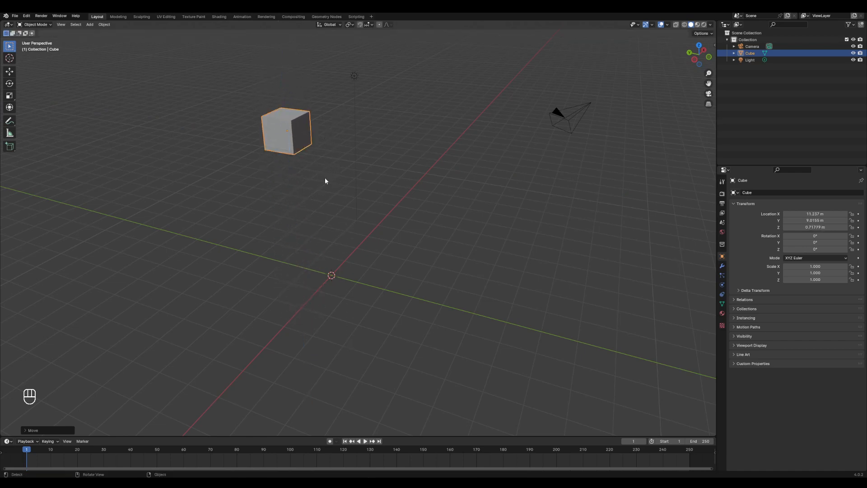
Move the cube while switching the constraint between the X, Y and Z axes, placing it at about 7.90 m on Y
key(g)
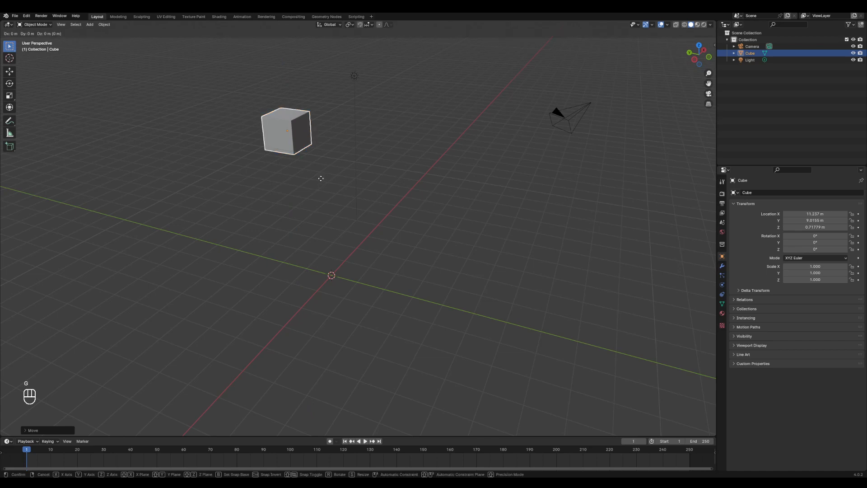
key(x)
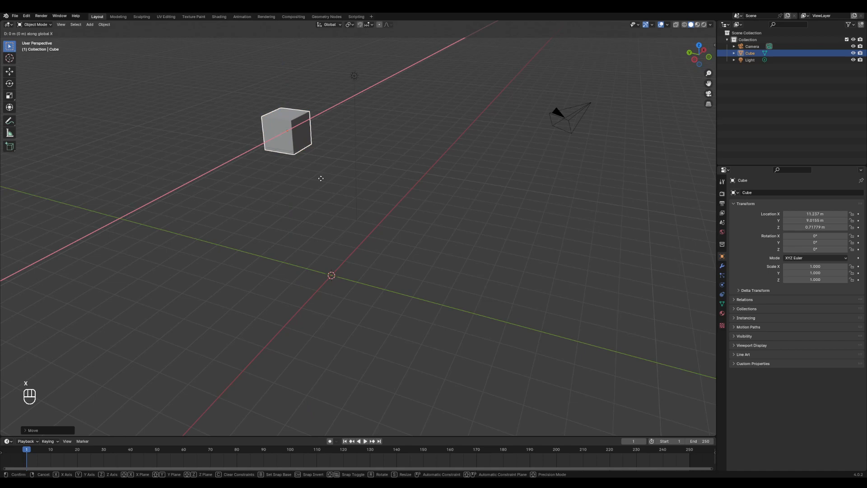
key(y)
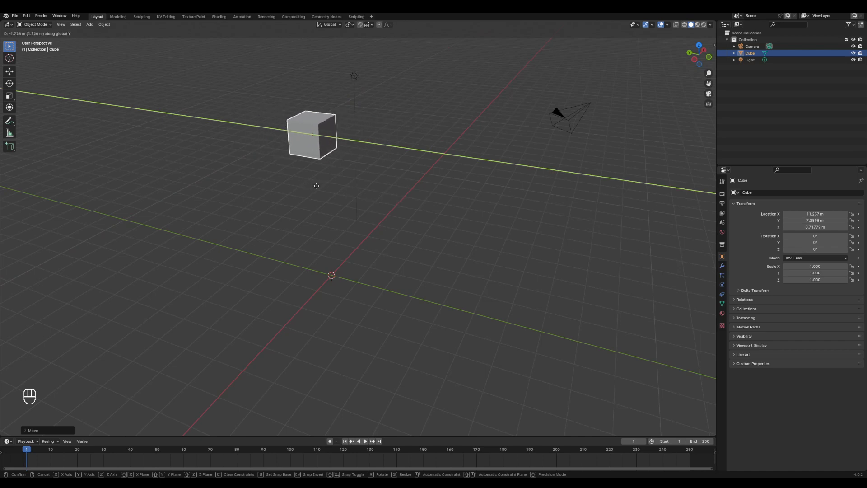
key(z)
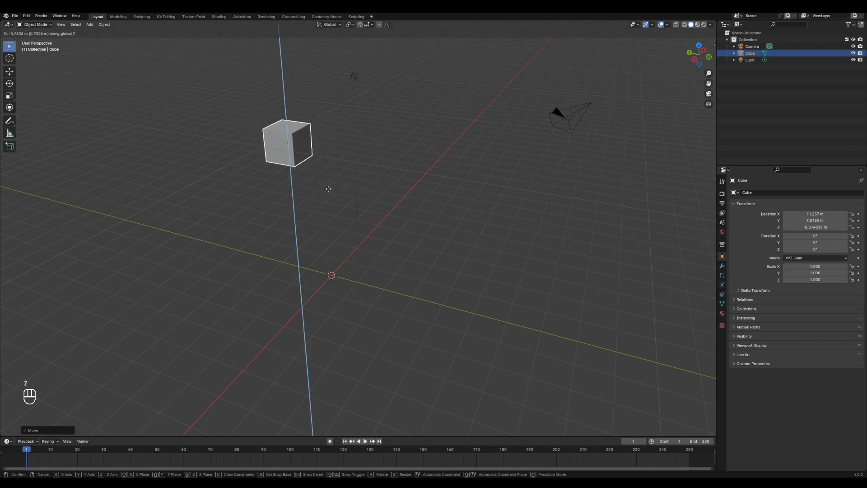
key(x)
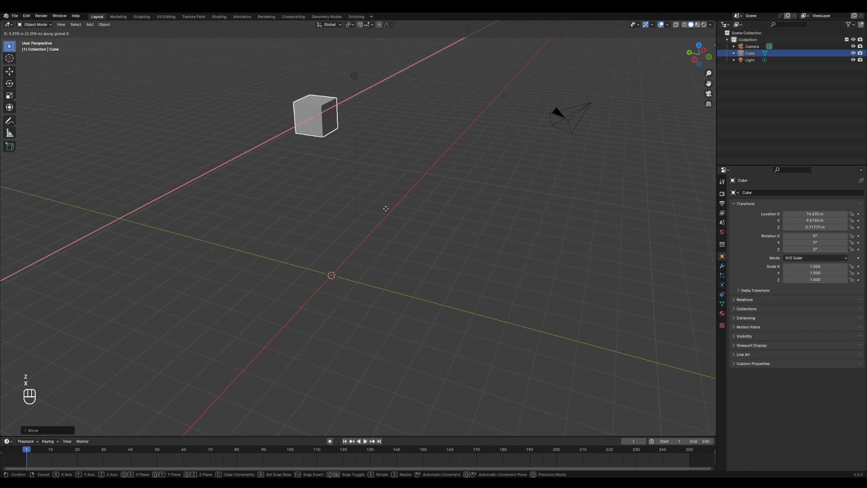
key(y)
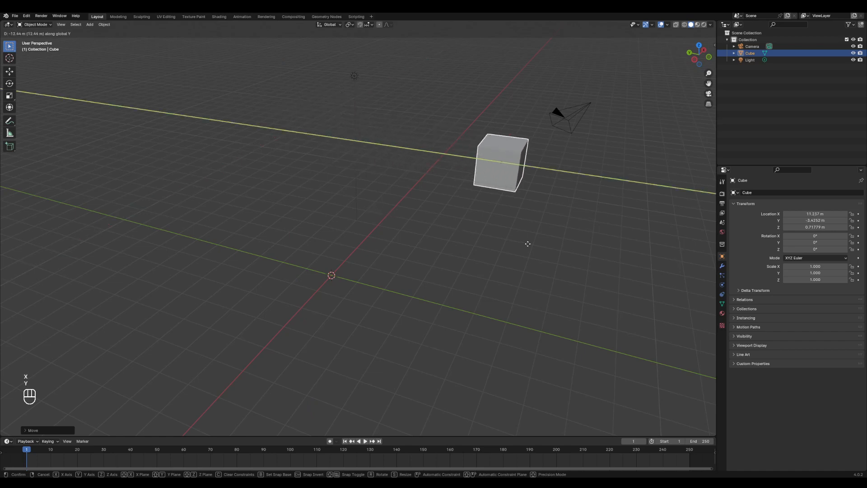
click(334, 204)
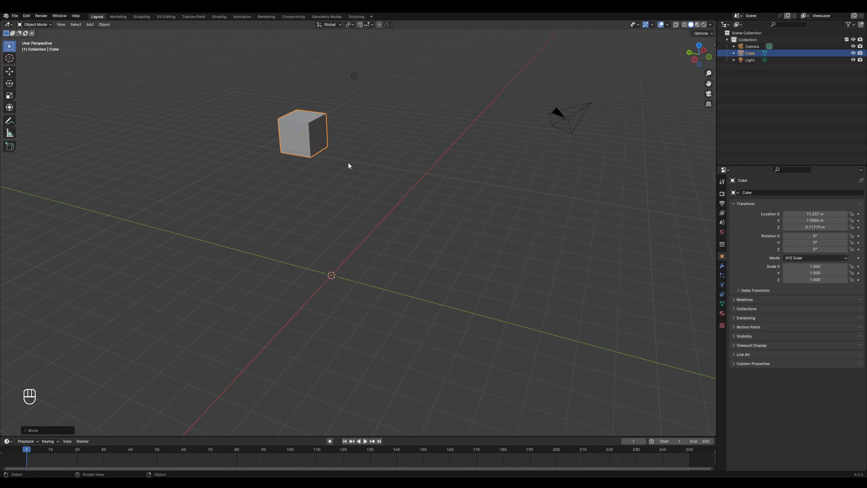
Try the X, Y and Z constraints in another move, cancel it, and clear the cube's location
key(g)
key(x)
key(y)
key(z)
key(Escape)
key(alt+g)
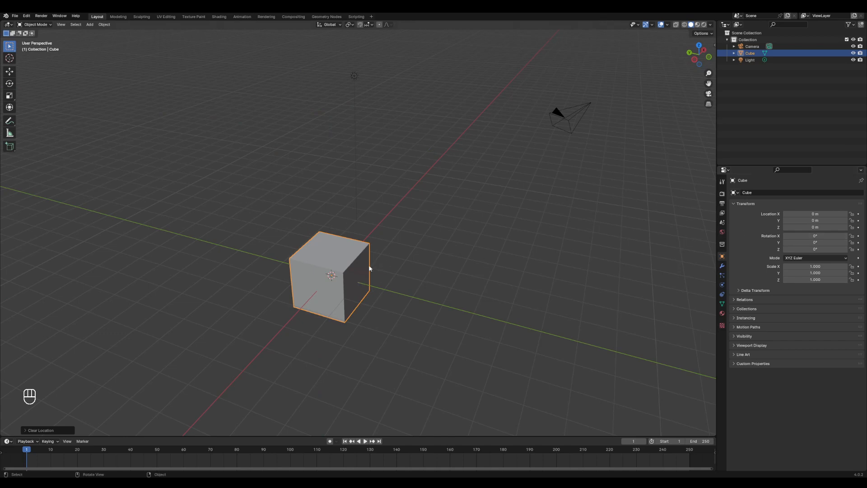
Rotate the reselected cube about -64° around the global Y axis and clear its rotation
click(407, 271)
click(357, 274)
key(r)
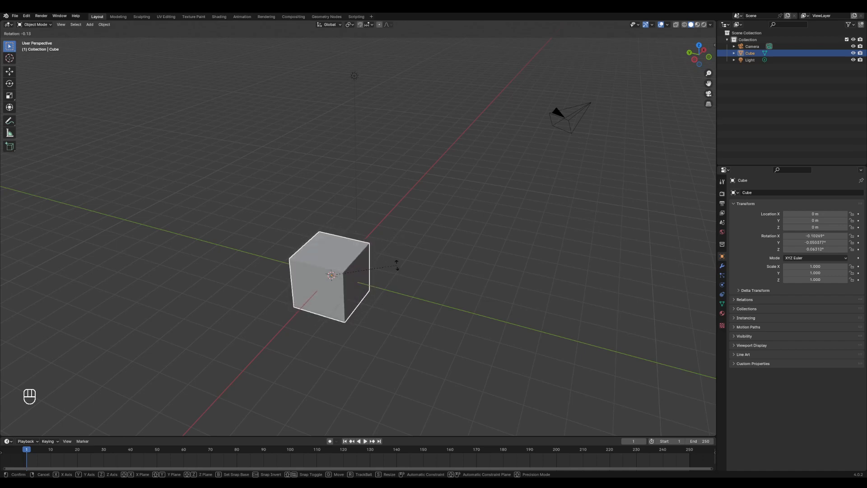
key(y)
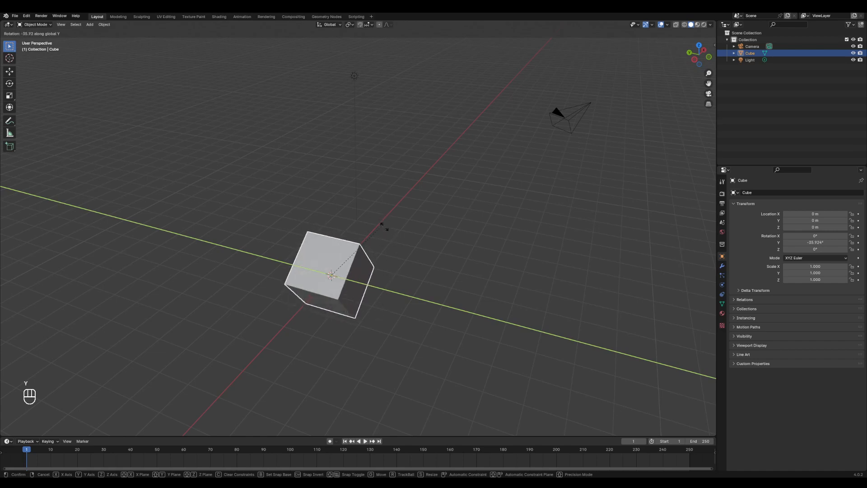
click(351, 216)
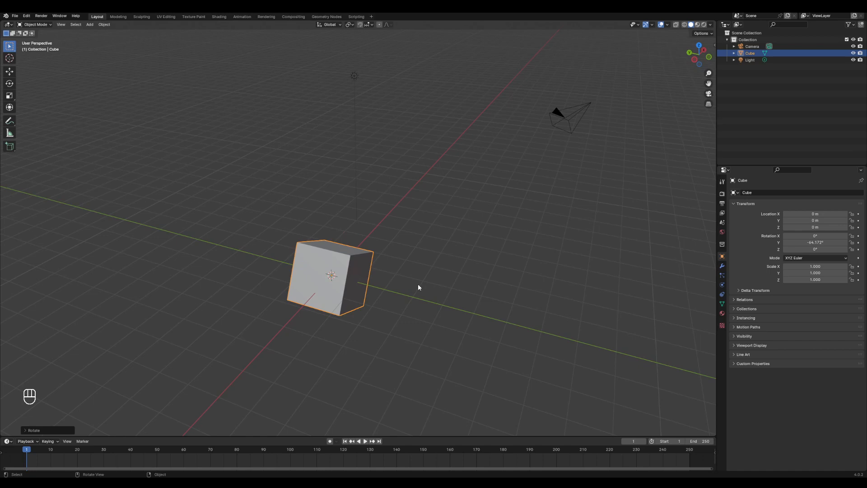
key(alt+r)
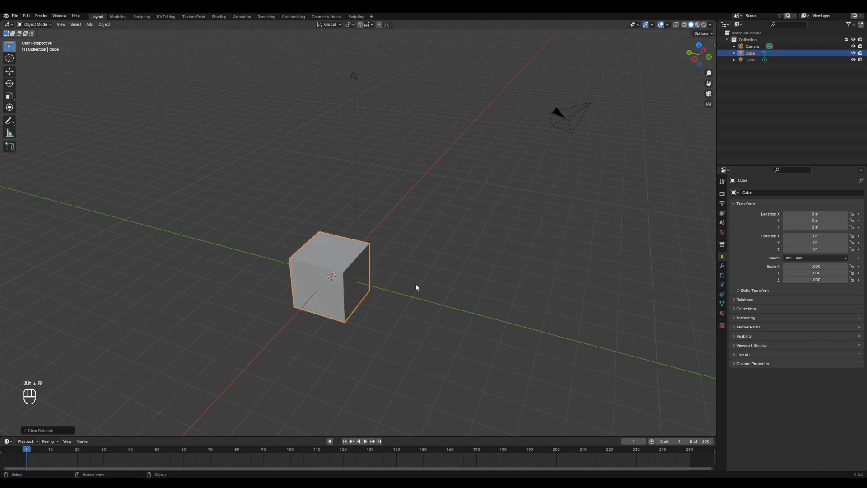
Rotate the cube about 12° around the global Z axis, reselect it and clear its rotation
key(r)
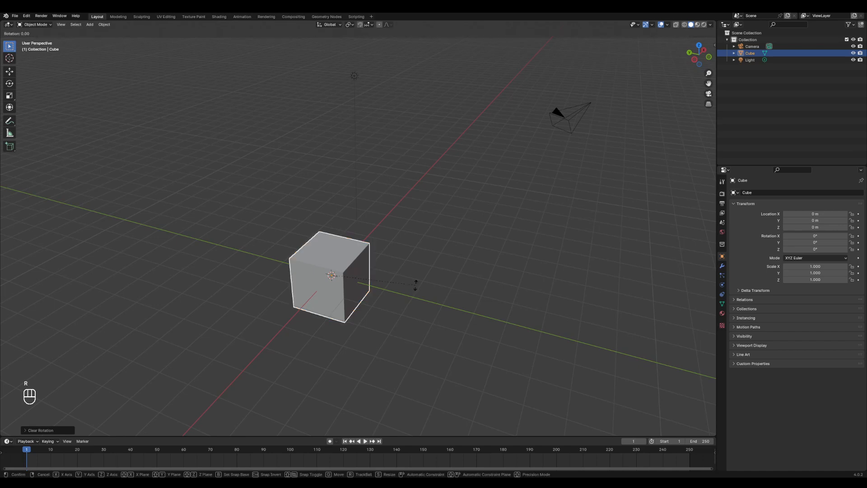
key(z)
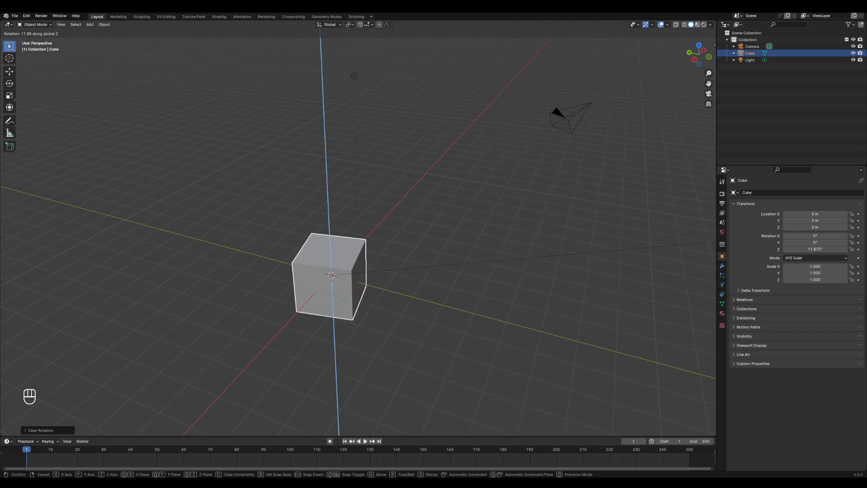
key(Return)
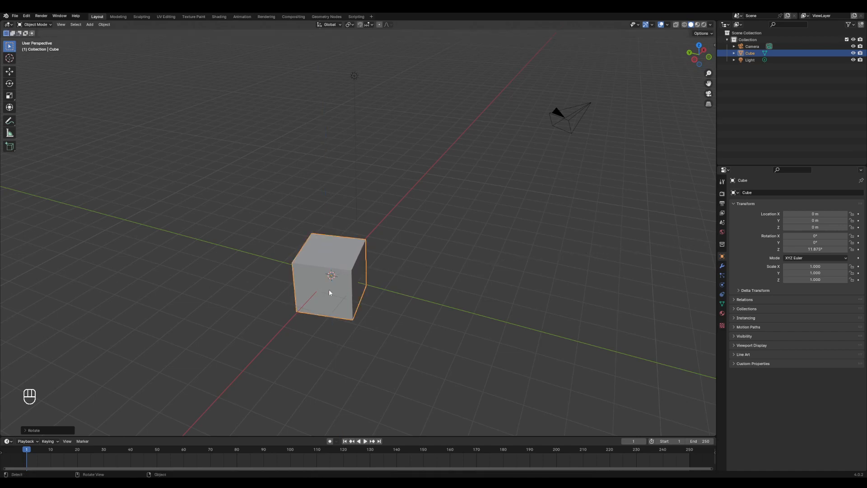
click(379, 294)
click(342, 284)
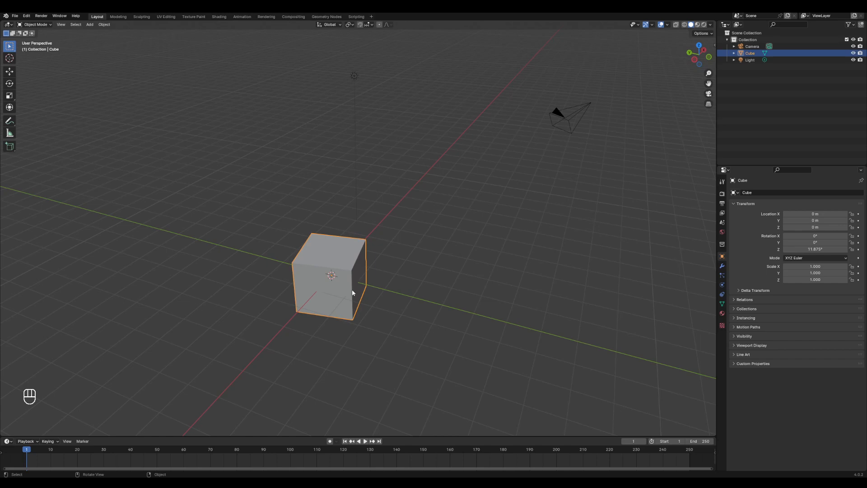
key(alt+r)
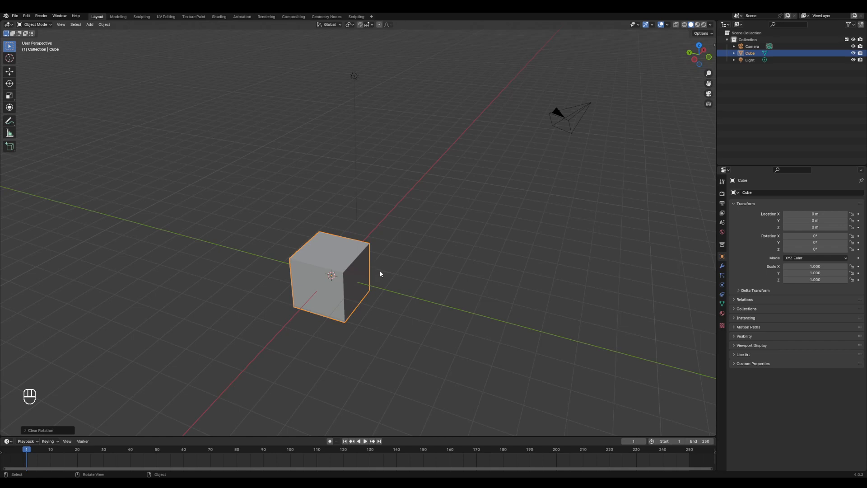
Try scaling the cube along the global Y, X and Z axes in turn, and cancel the scaling
key(s)
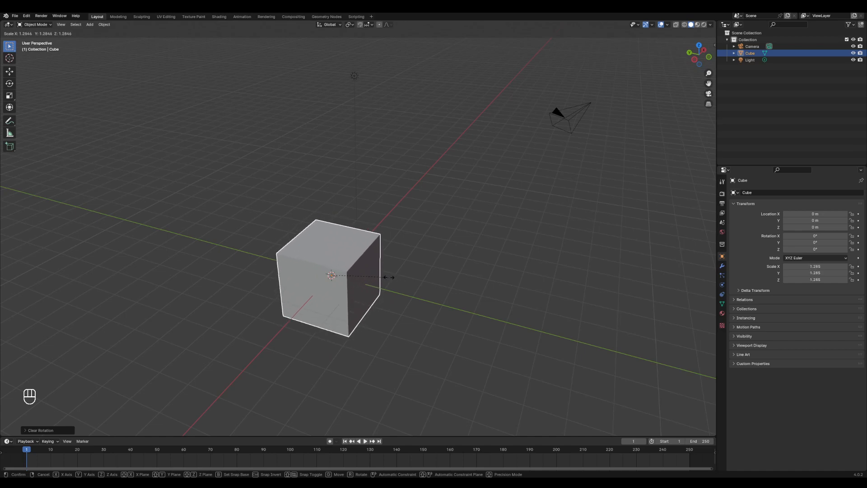
key(y)
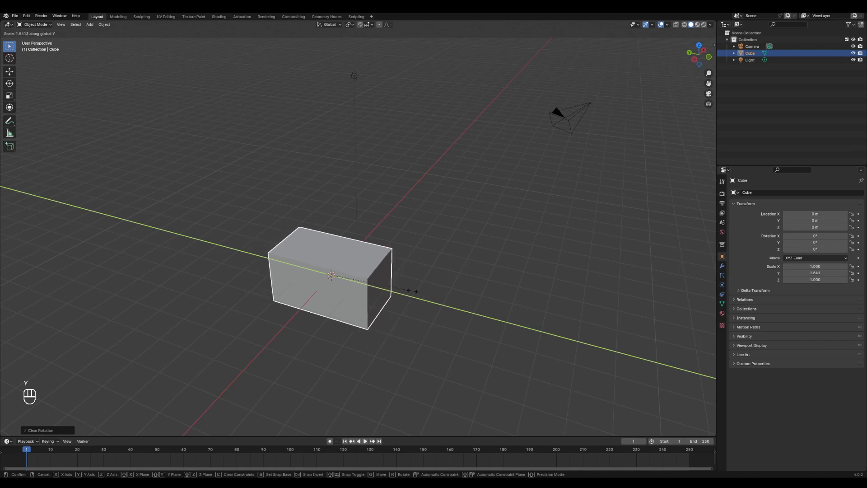
key(x)
key(z)
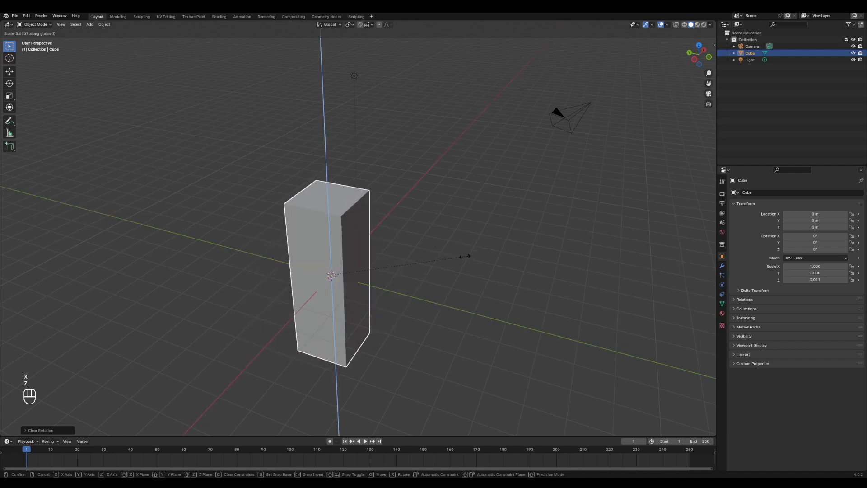
right_click(479, 291)
Try moving the cube along the global X and Y axes, and cancel the move
mouse_move(403, 295)
middle_down()
mouse_move(391, 294)
mouse_move(435, 286)
mouse_move(378, 290)
mouse_move(385, 281)
mouse_move(397, 287)
middle_up()
key(g)
key(x)
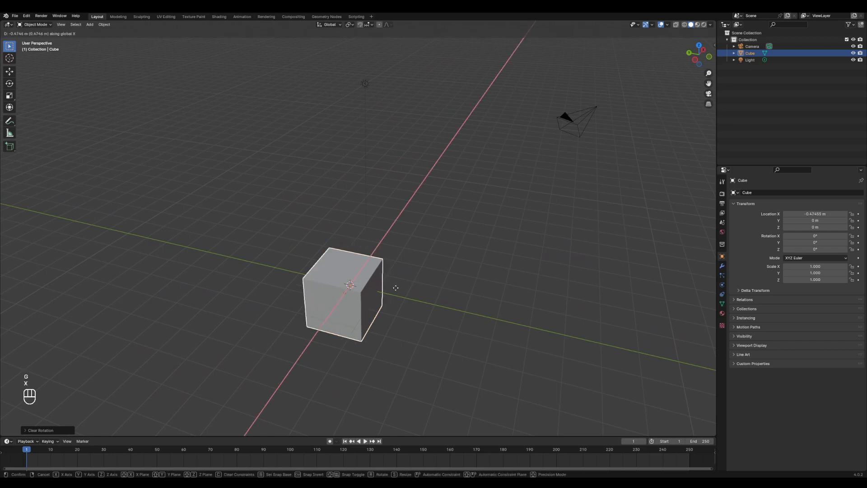
key(y)
key(Escape)
Reselect the cube and move it along the global Y axis to about 5.38 m
click(448, 298)
click(381, 290)
key(g)
key(t)
key(y)
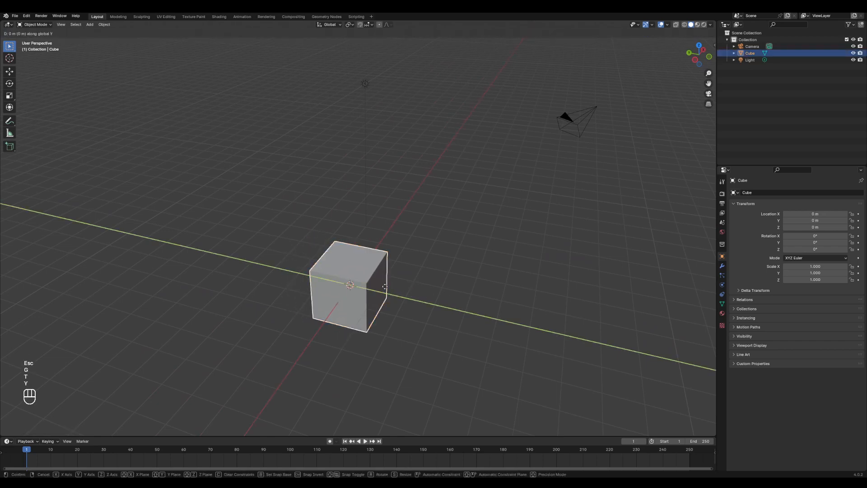
click(252, 275)
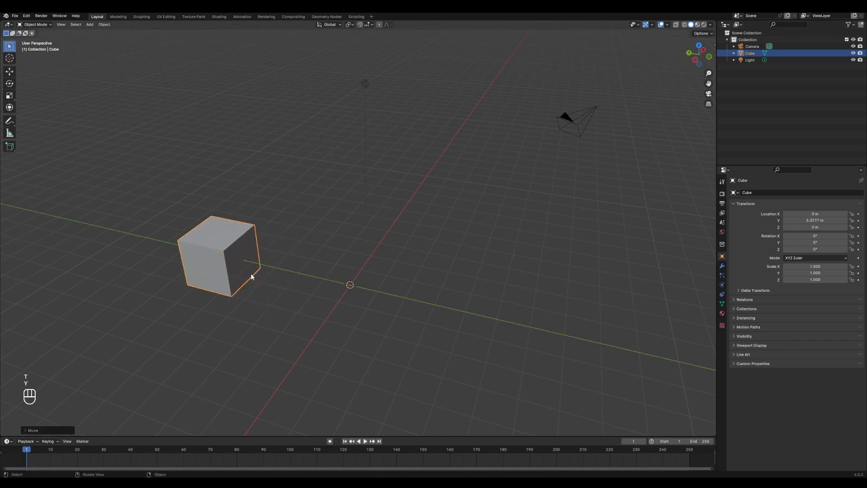
Scale the cube uniformly to about 2.1 and raise it along the Z axis to about 2.09 m
key(s)
click(336, 274)
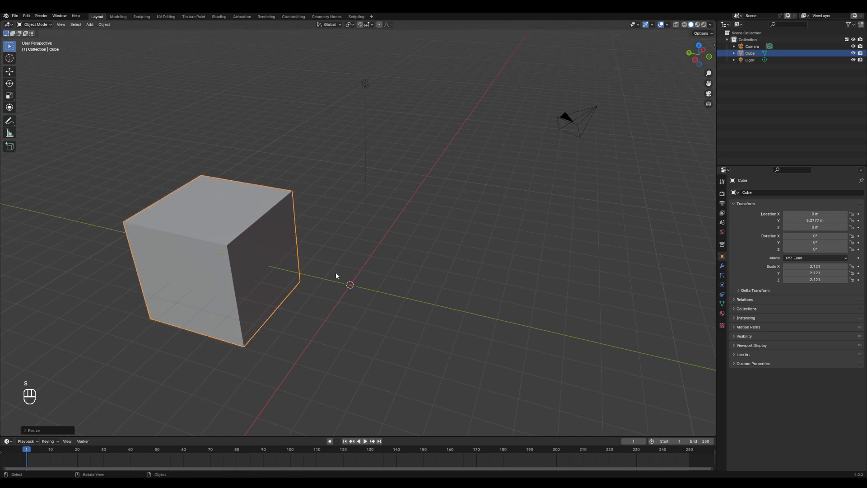
key(g)
key(z)
click(297, 232)
Select the light and move it along the global X axis to about -0.16 m
mouse_move(319, 286)
middle_down()
mouse_move(280, 257)
mouse_move(389, 272)
mouse_move(312, 266)
mouse_move(325, 283)
middle_up()
middle_drag(387, 284, 334, 283)
click(391, 223)
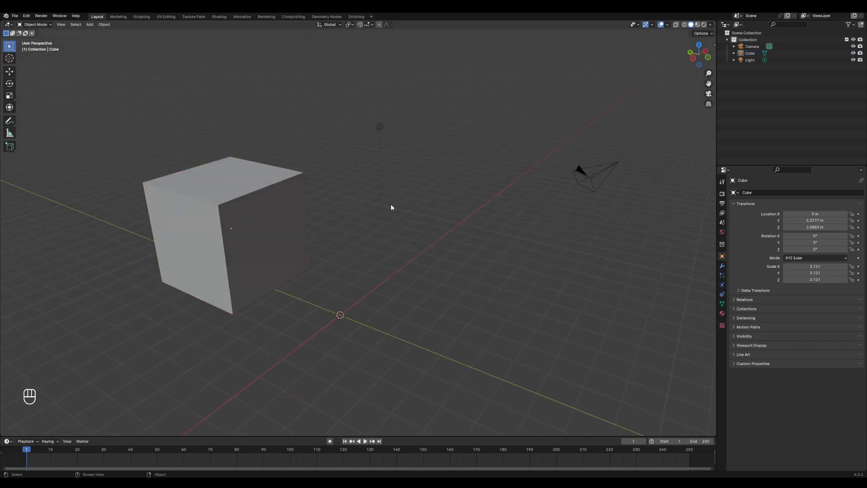
click(380, 127)
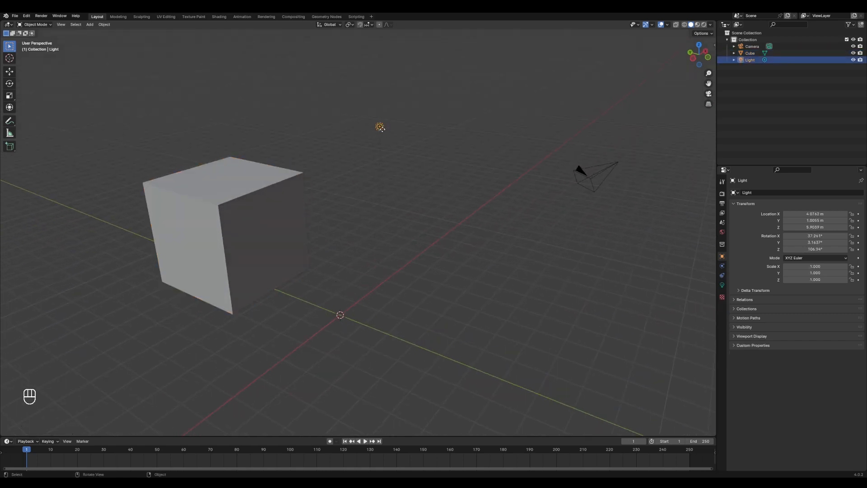
key(g)
key(x)
key(y)
key(x)
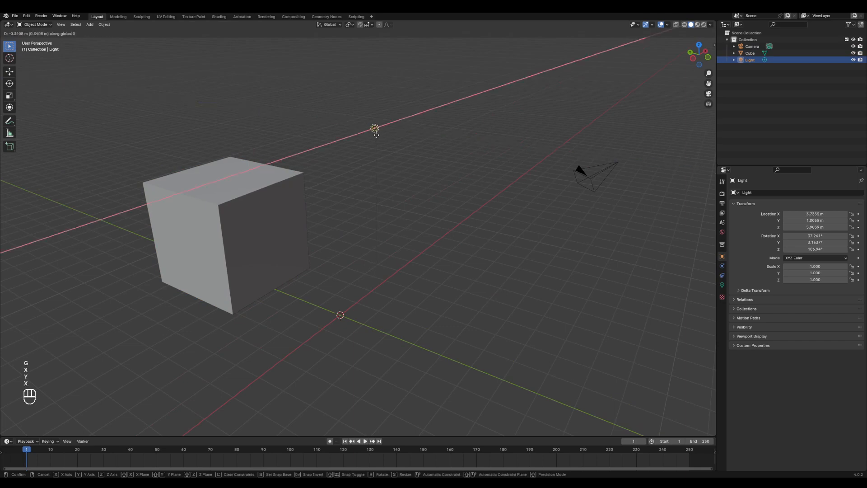
click(317, 178)
Move the light along the global Y axis to about -2.86 m
key(g)
key(x)
key(y)
click(415, 232)
Try rotating the light and cancel, scale it to about 0.92, and undo the scaling
key(r)
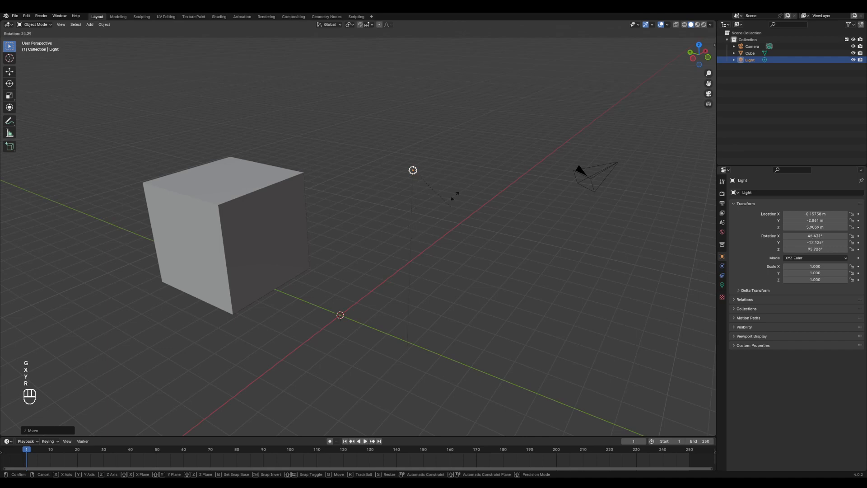
key(Escape)
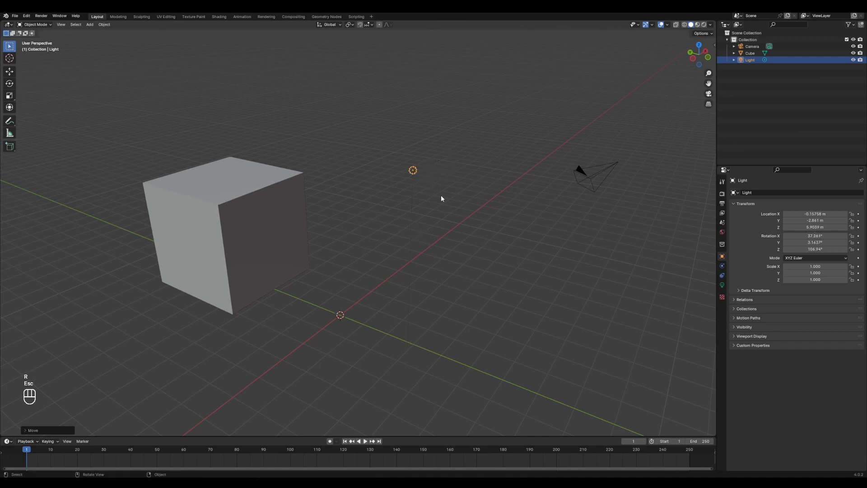
key(s)
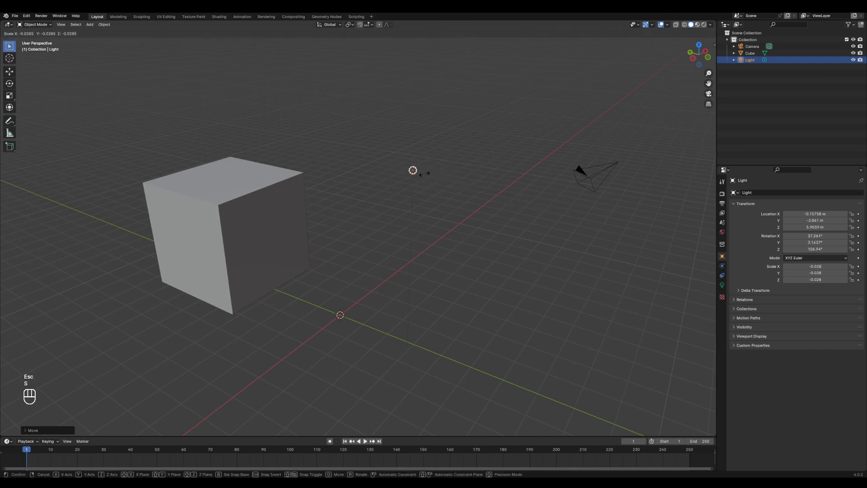
click(429, 186)
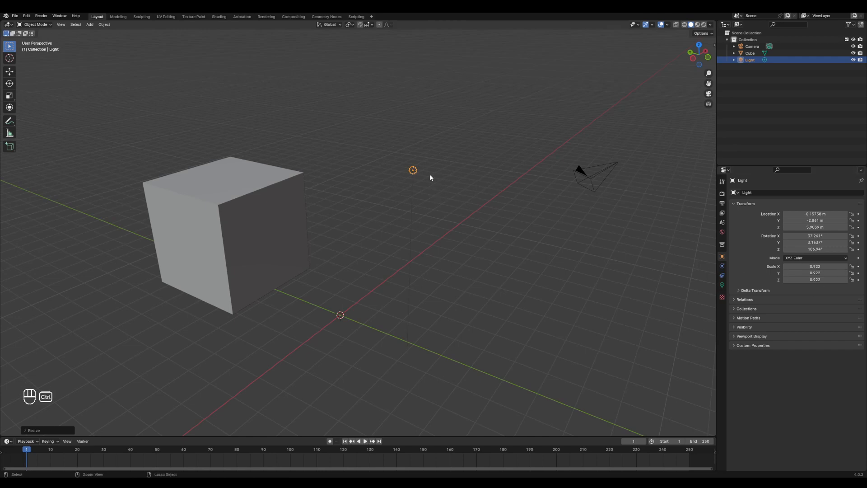
key(ctrl+z)
Move the camera freely and along the global Y axis, placing it at about X 4.84 m, Y -4.45 m, Z 4.40 m
click(615, 177)
key(g)
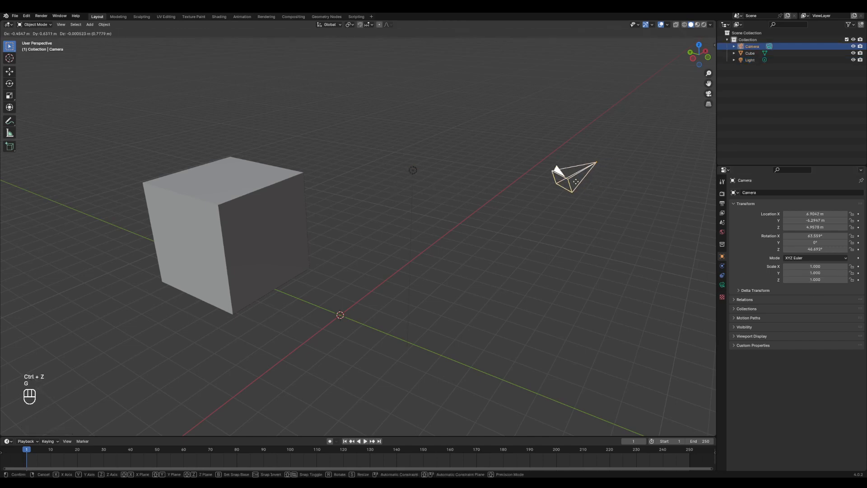
click(504, 197)
key(g)
key(x)
key(t)
key(y)
click(551, 207)
Try rotating, scaling and moving the camera, cancelling each transform
key(r)
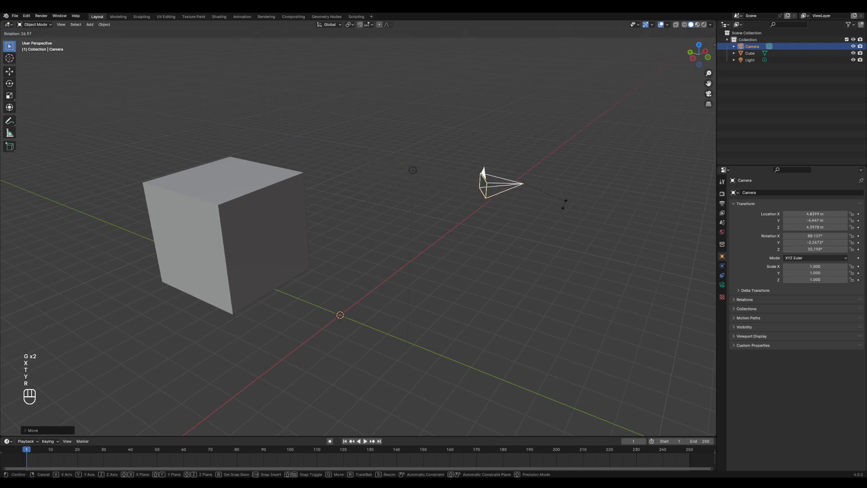
key(Escape)
key(s)
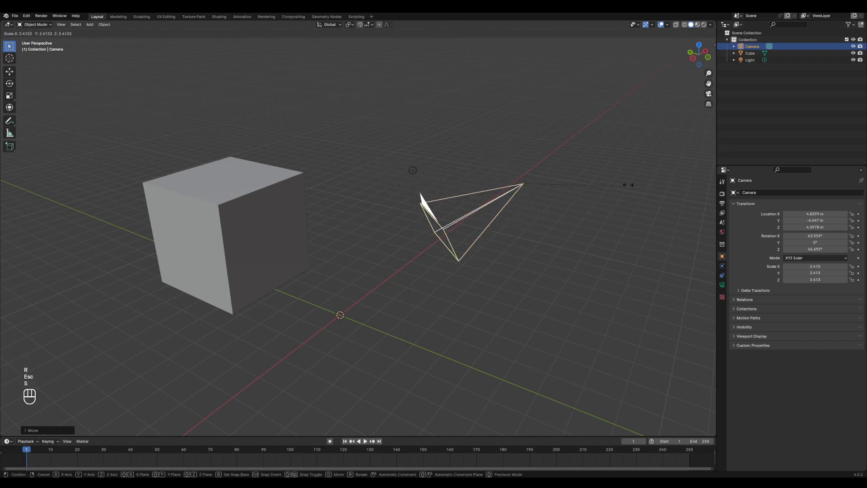
key(Escape)
key(s)
key(Escape)
key(g)
key(Escape)
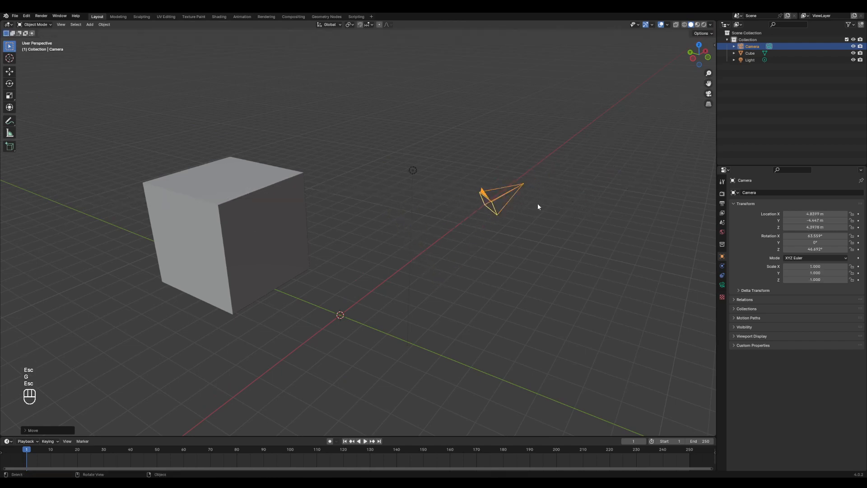
Add a second cube mesh at the world origin
mouse_move(413, 228)
middle_down()
mouse_move(439, 236)
mouse_move(408, 238)
middle_up()
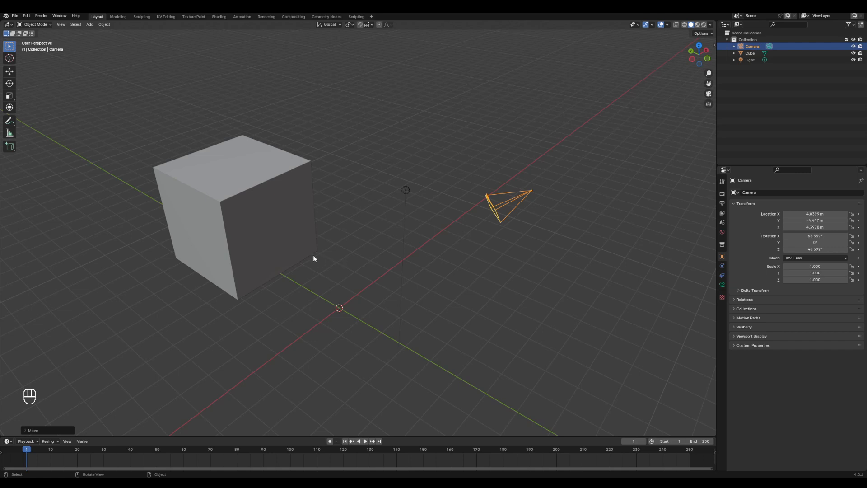
middle_drag(379, 247, 286, 216)
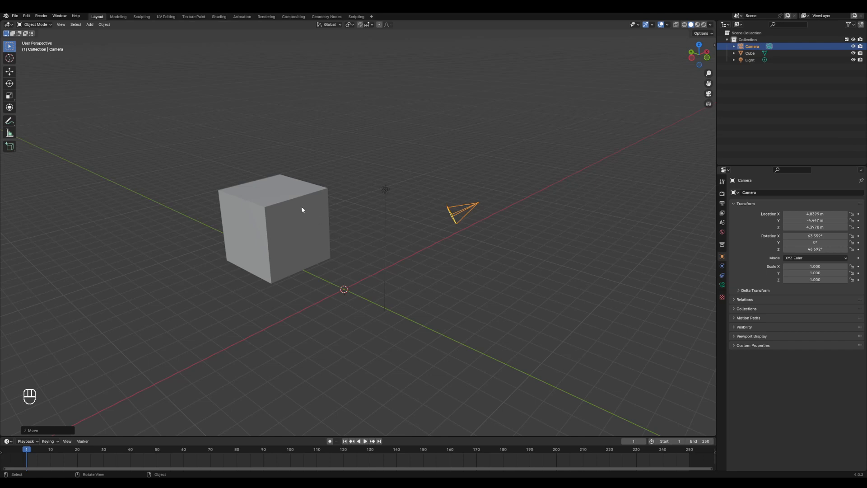
middle_drag(265, 218, 353, 219)
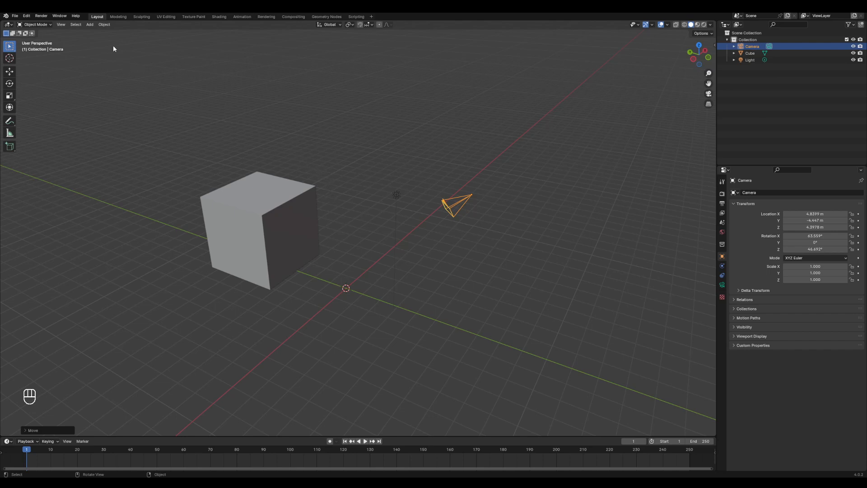
click(91, 26)
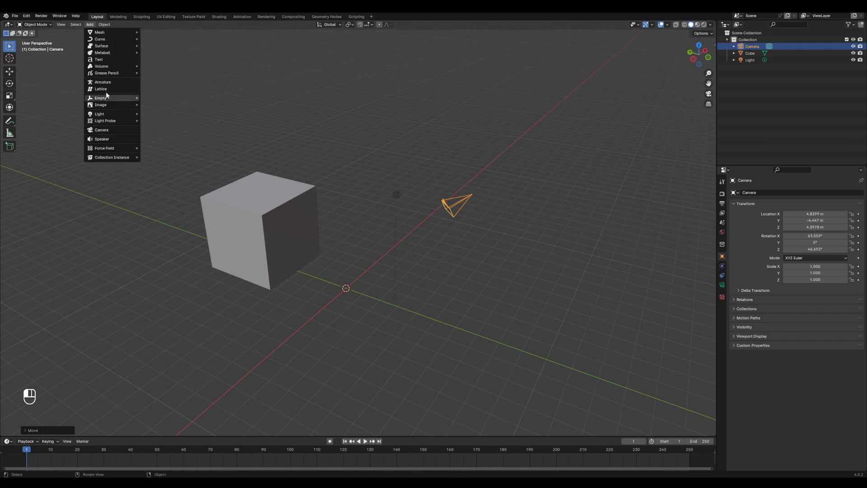
mouse_move(111, 47)
mouse_move(107, 33)
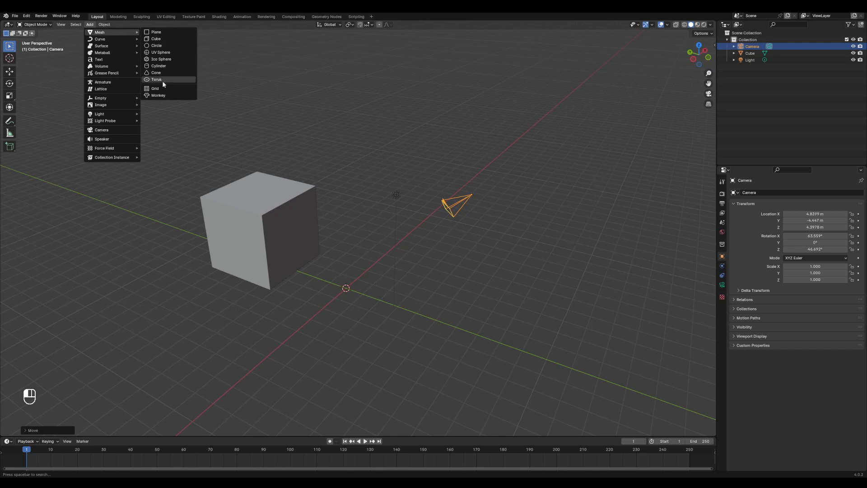
click(162, 40)
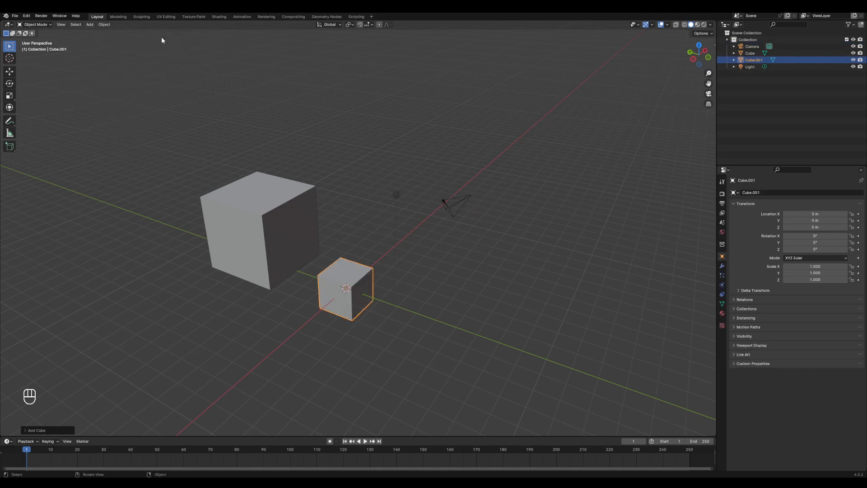
Try moving the new cube along the X axis, and cancel the move
middle_drag(316, 300, 359, 297)
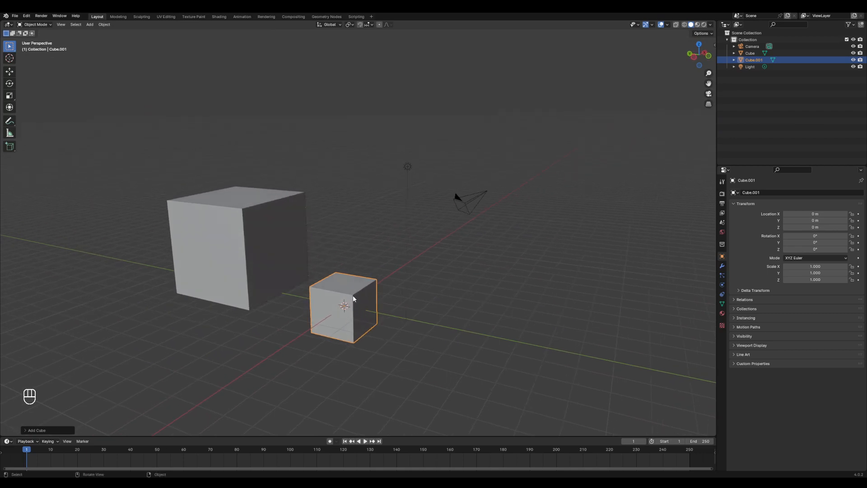
key(g)
key(x)
key(Escape)
Add a plane mesh and move it freely to about X 2.56 m, Y -4.65 m, Z -0.21 m
click(91, 25)
mouse_move(108, 32)
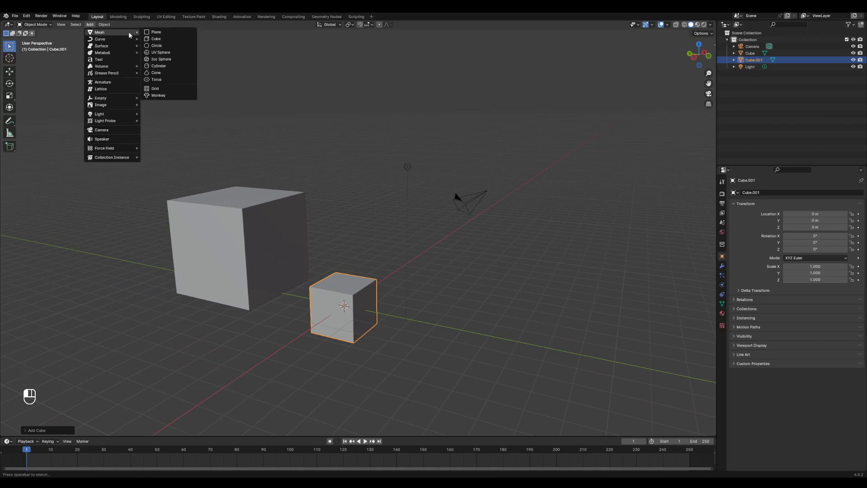
click(156, 32)
key(g)
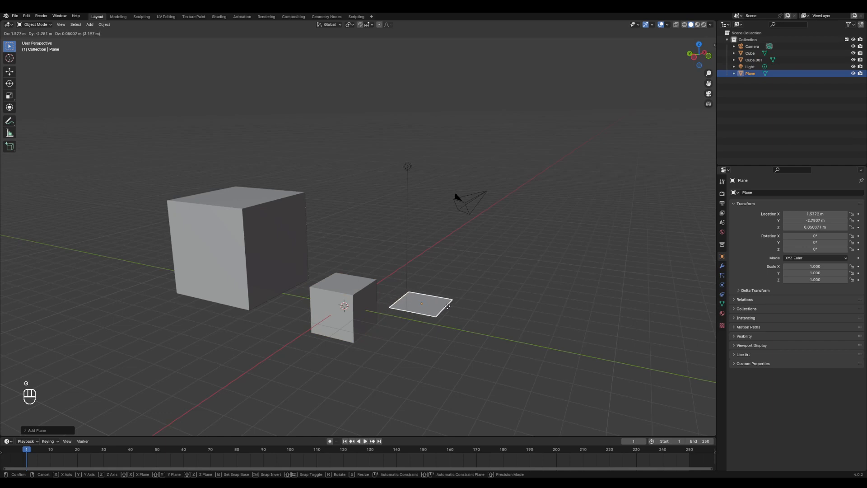
click(495, 311)
Scale the plane uniformly to about 6.58 and move it along the Y axis to about 1.02 m, beneath the cubes
key(s)
click(577, 316)
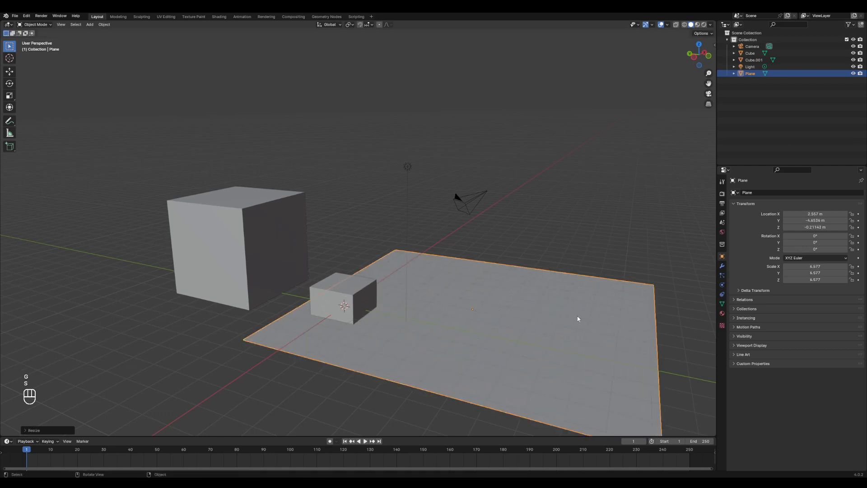
key(g)
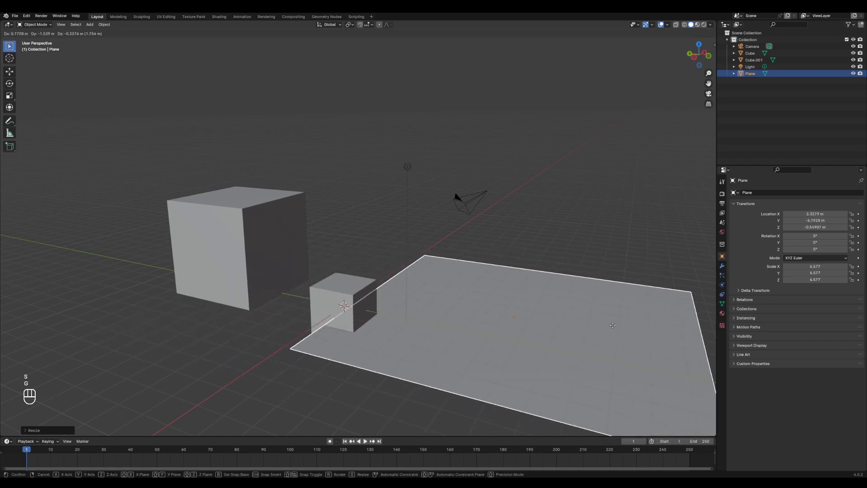
key(x)
key(y)
click(446, 317)
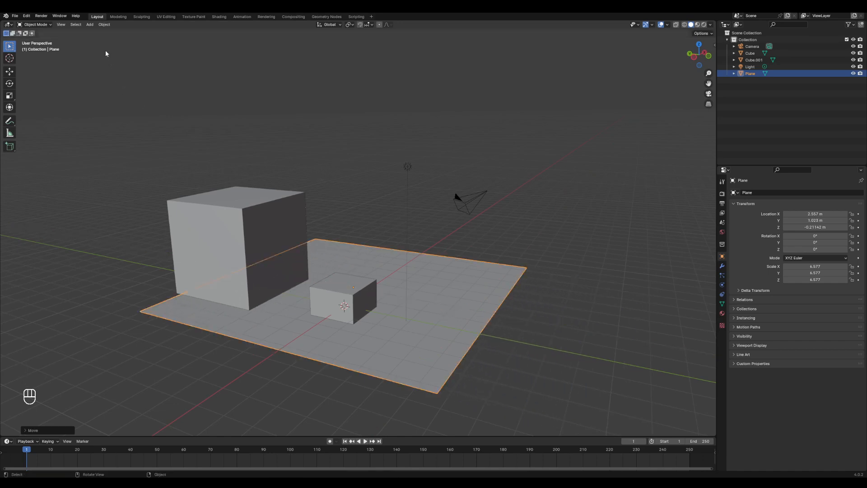
Deselect the plane and add a UV sphere mesh to the scene
click(91, 26)
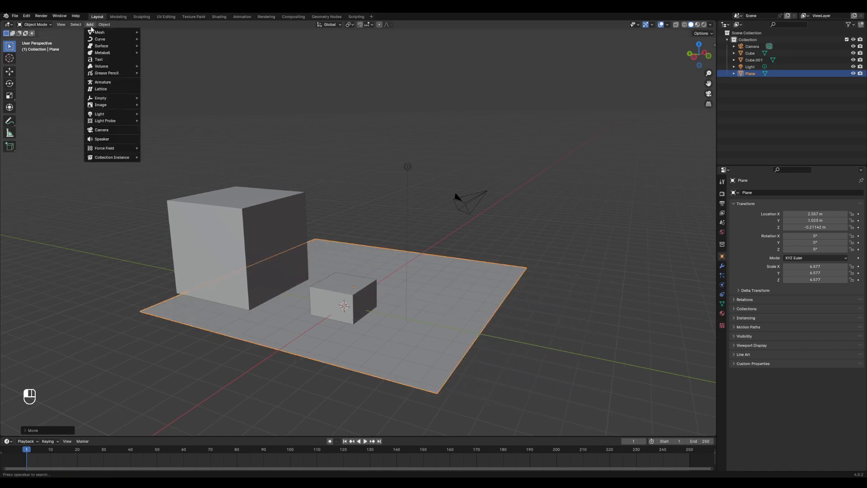
key(Escape)
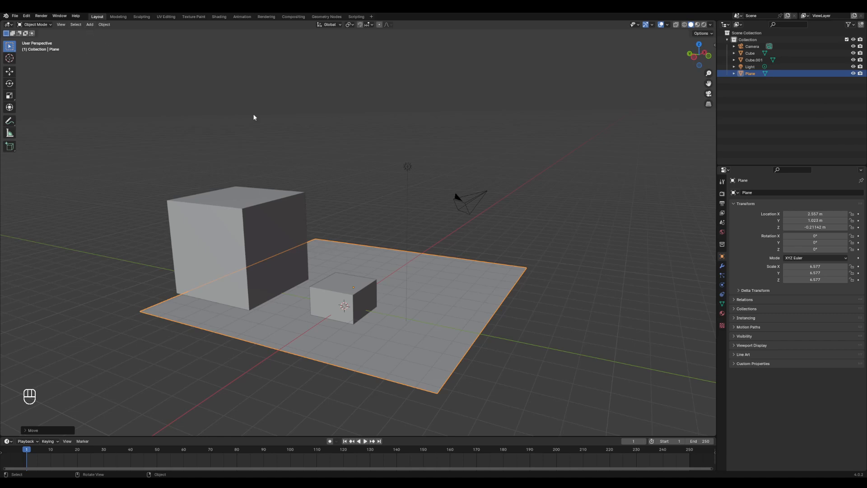
click(365, 199)
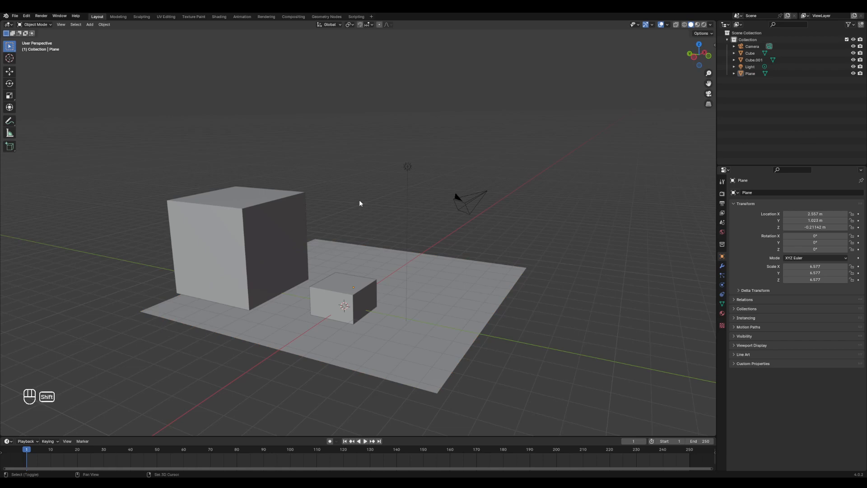
key(shift+a)
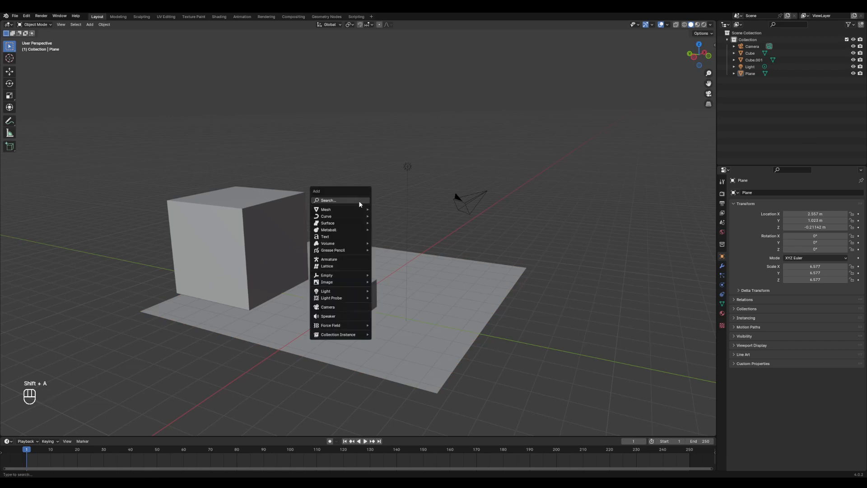
mouse_move(354, 212)
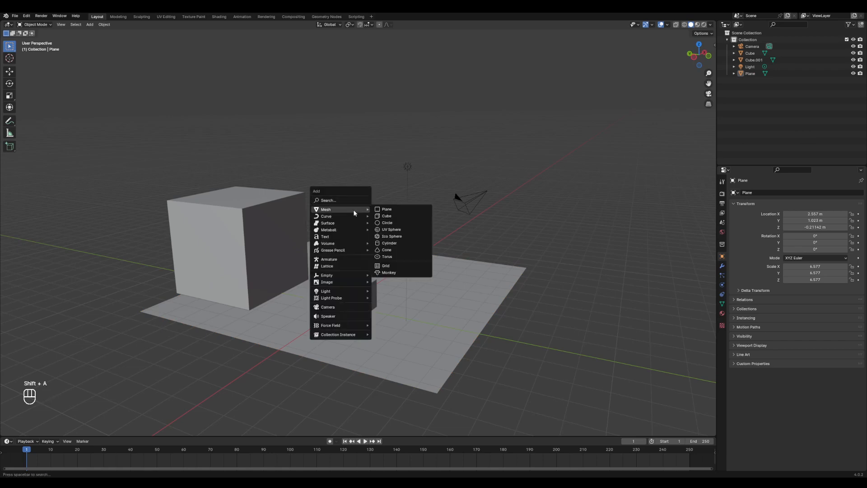
click(401, 229)
Move the sphere up along the Z axis to about 3.56 m, above the small cube
mouse_move(380, 290)
middle_down()
mouse_move(364, 286)
mouse_move(372, 288)
middle_up()
key(g)
key(z)
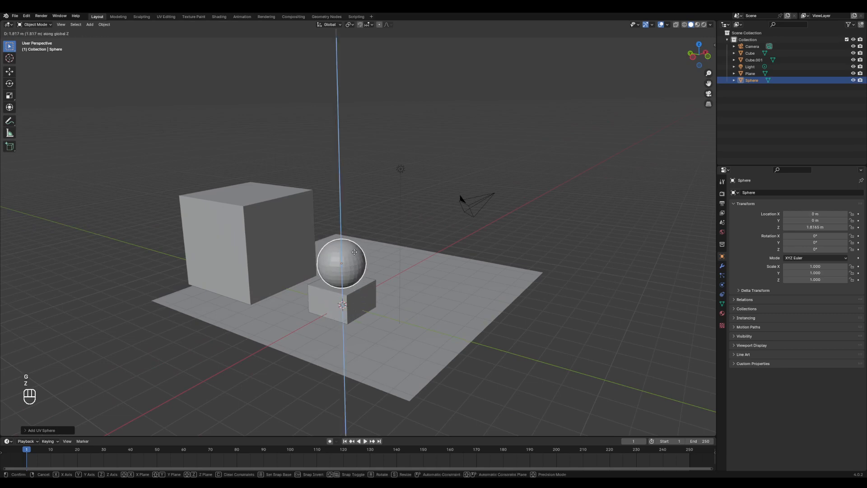
click(356, 223)
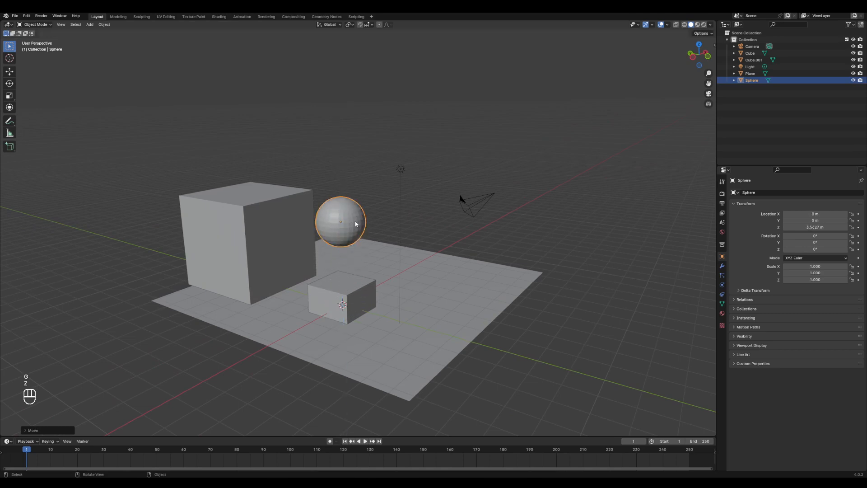
Select the plane and the sphere alternately in the scene's object list, finishing with the sphere
click(751, 74)
click(751, 80)
click(751, 74)
click(751, 80)
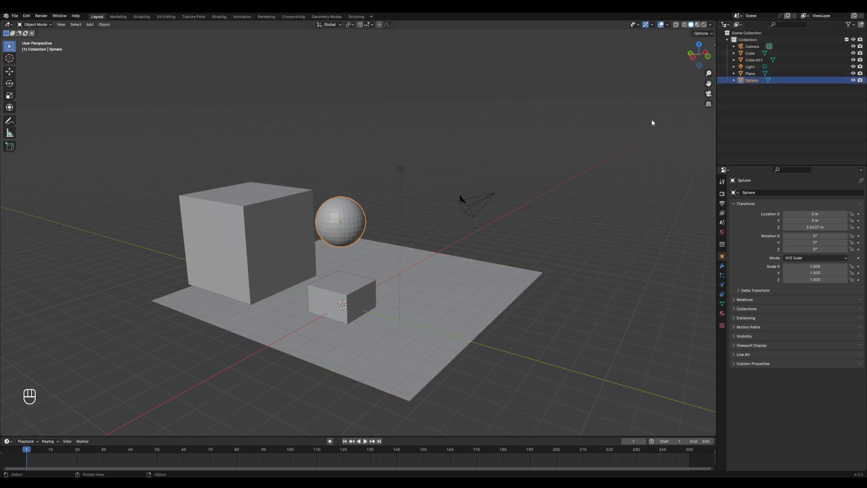
mouse_move(393, 215)
middle_down()
mouse_move(432, 215)
mouse_move(386, 215)
middle_up()
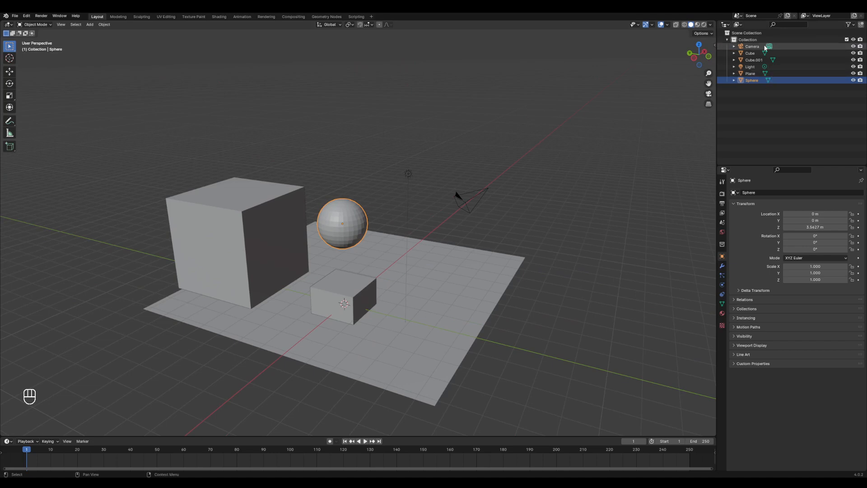
middle_drag(467, 199, 399, 207)
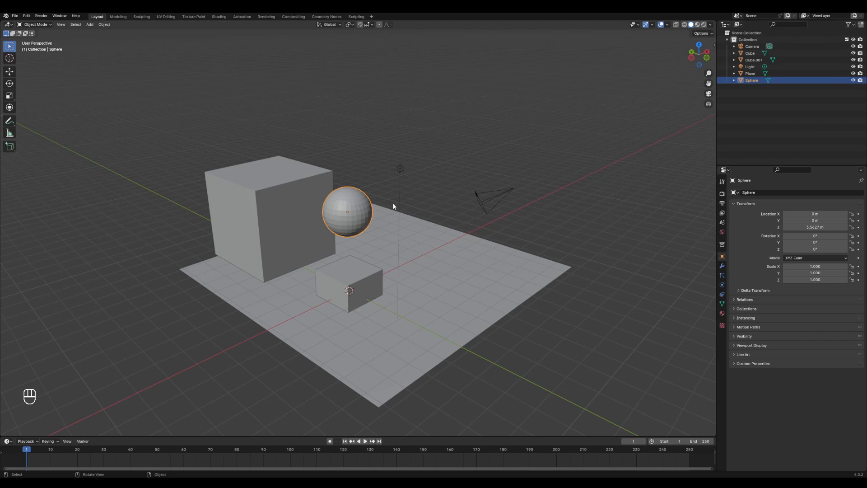
mouse_move(393, 206)
middle_down()
mouse_move(332, 208)
mouse_move(401, 207)
middle_up()
Select the large cube, the sphere, the large cube again and the plane in turn in the viewport
click(296, 217)
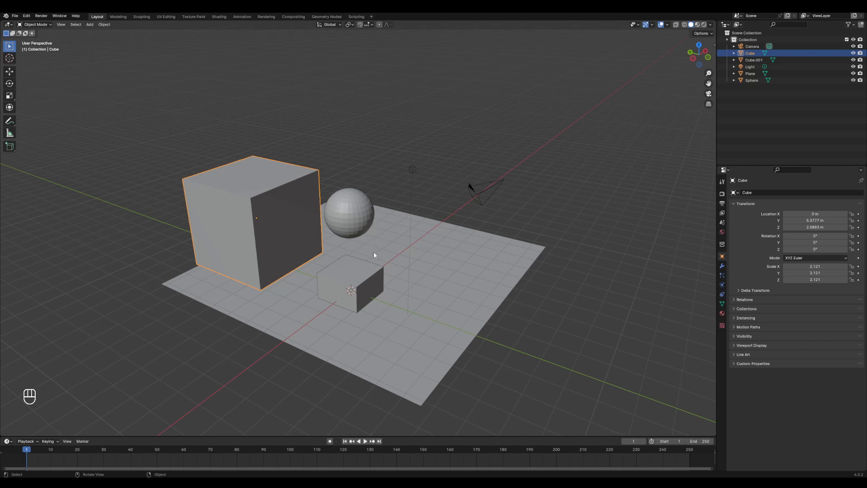
click(354, 221)
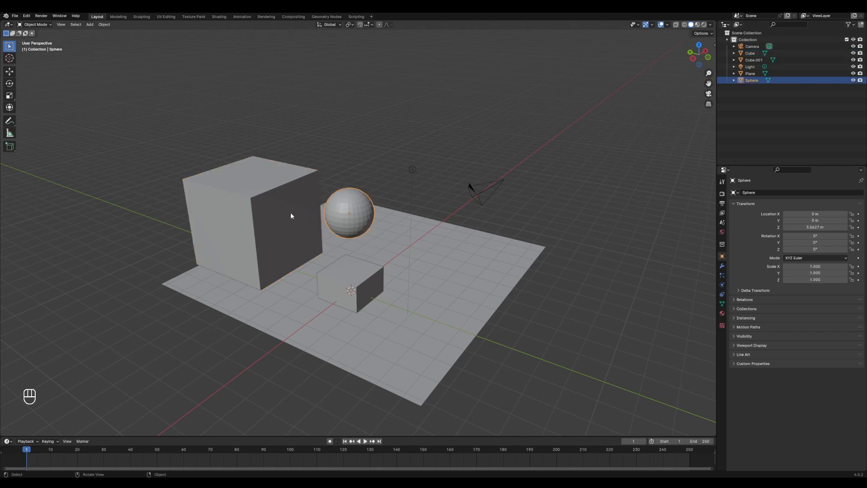
click(291, 215)
click(408, 284)
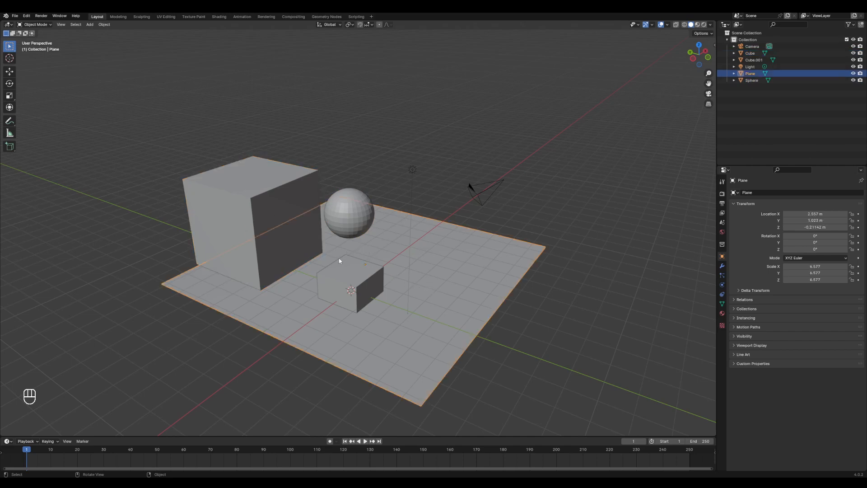
Try moving the large cube freely, and cancel the move
click(254, 199)
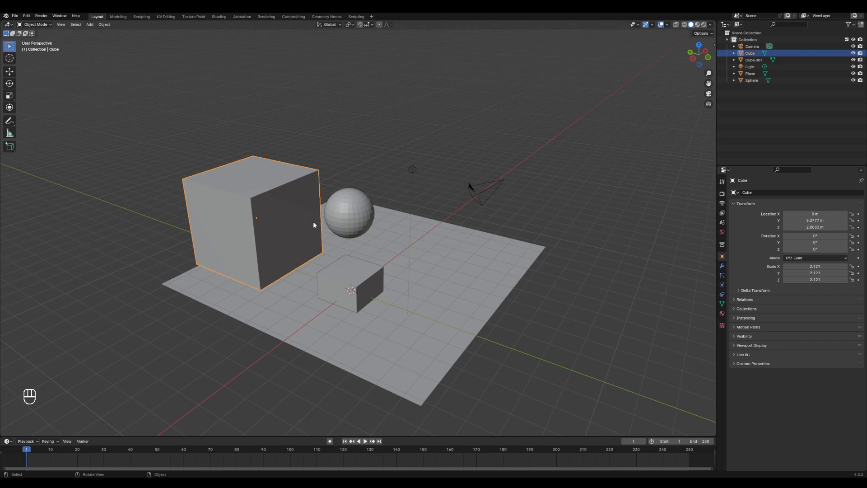
key(g)
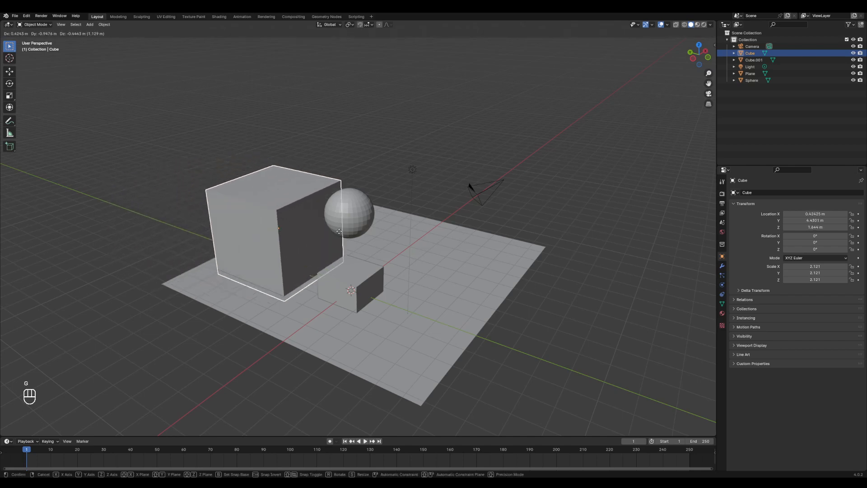
key(Escape)
Select the sphere and switch it to Edit Mode
click(345, 228)
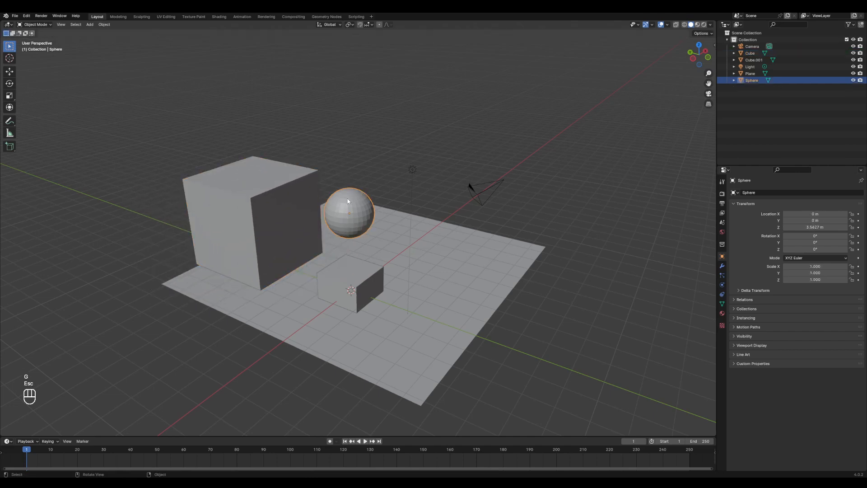
scroll(348, 202, up, 5)
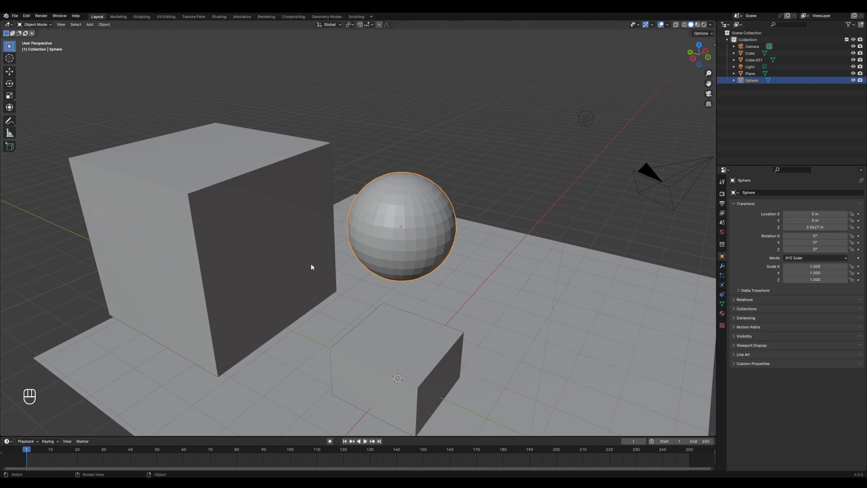
click(42, 25)
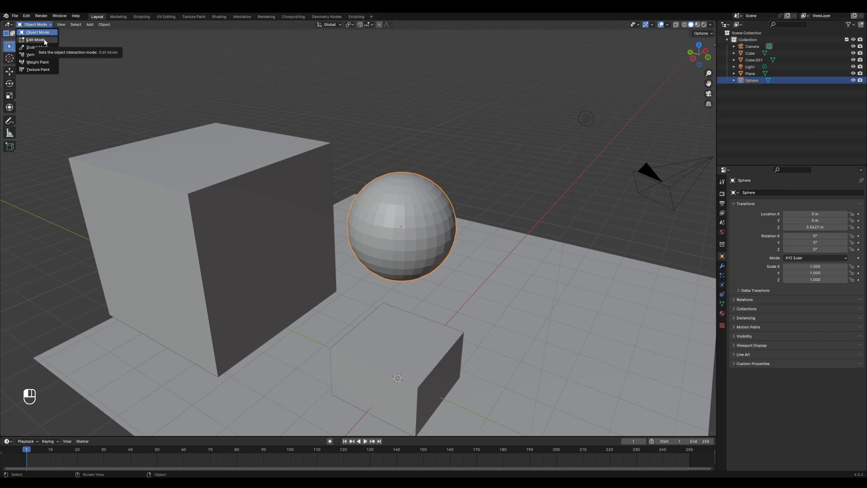
click(45, 40)
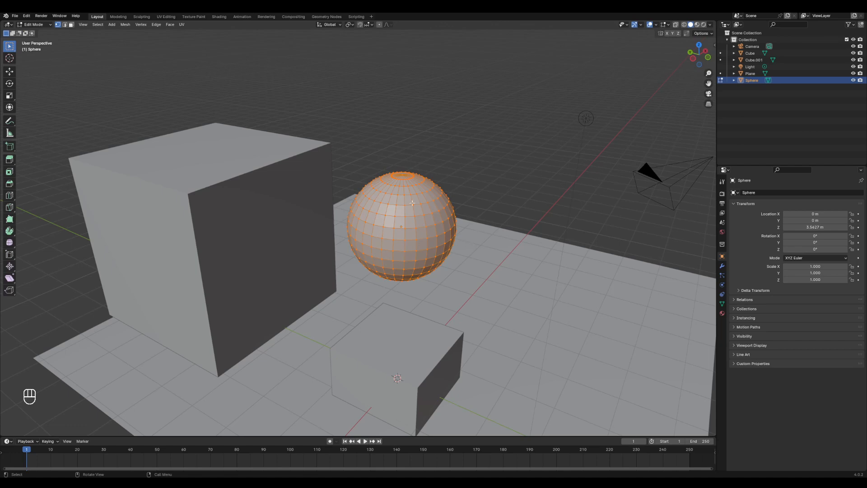
Clear the full-mesh selection by selecting individual vertices on the front of the sphere
scroll(407, 204, up, 2)
mouse_move(439, 221)
middle_down()
mouse_move(417, 213)
mouse_move(432, 217)
middle_up()
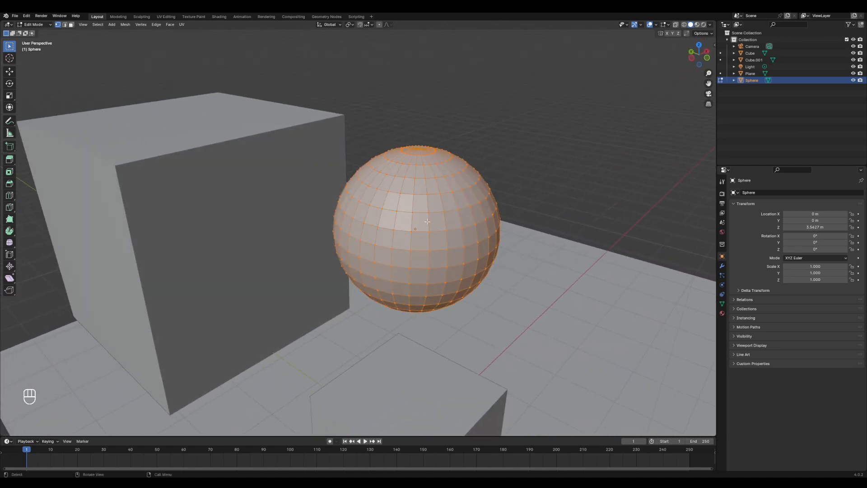
click(414, 194)
middle_drag(429, 200, 395, 222)
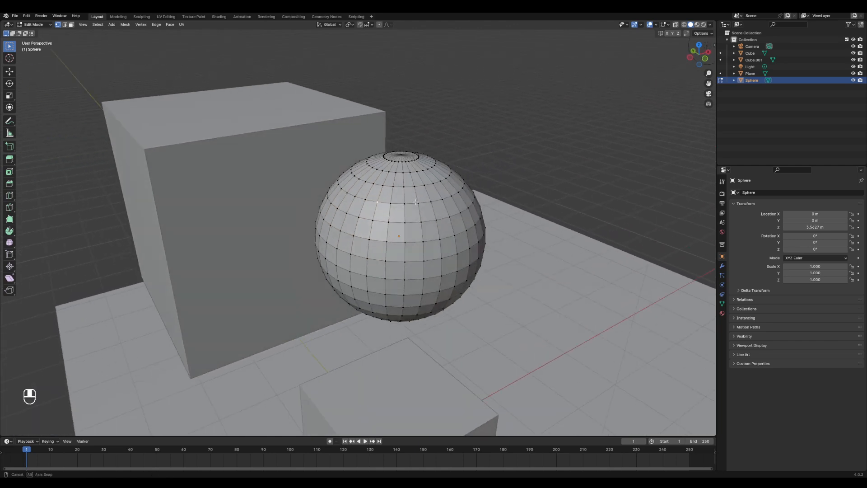
click(389, 207)
Select an edge on the sphere in edge select mode, and a face in face select mode
click(65, 25)
click(72, 25)
click(381, 221)
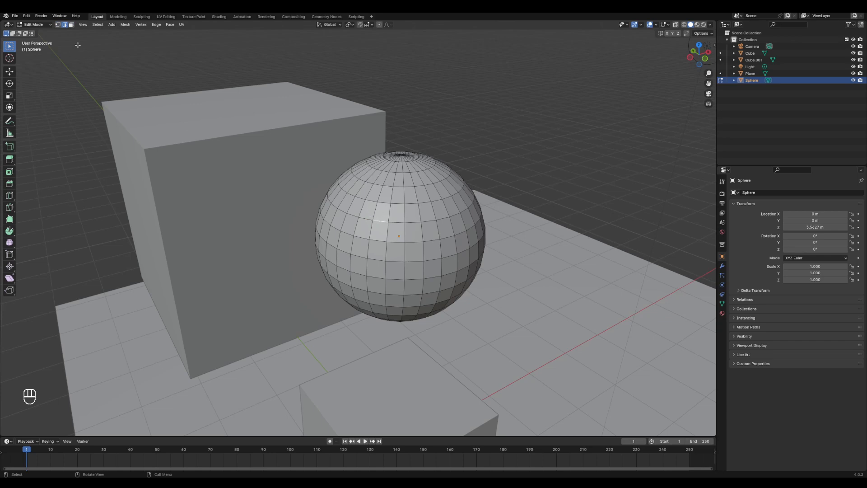
click(71, 25)
click(377, 226)
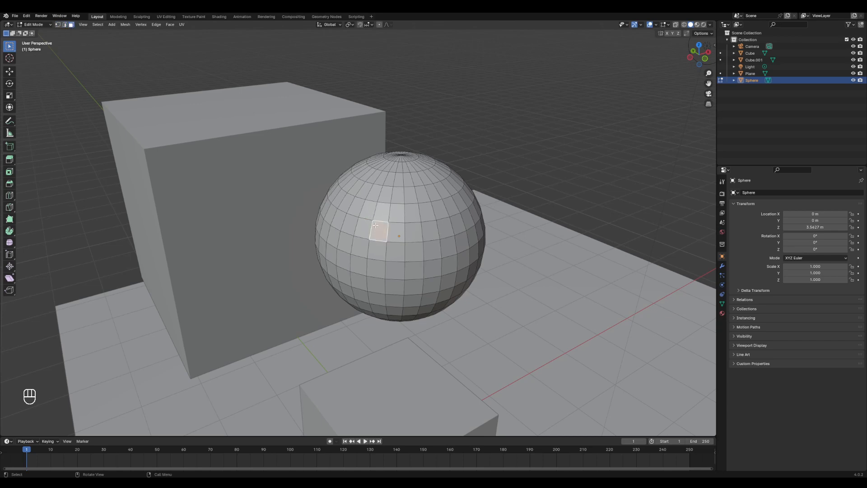
Select individual sphere vertices in vertex select mode, and cycle through edge and face select modes back to vertex
click(58, 24)
click(389, 221)
click(375, 202)
key(2)
key(3)
key(2)
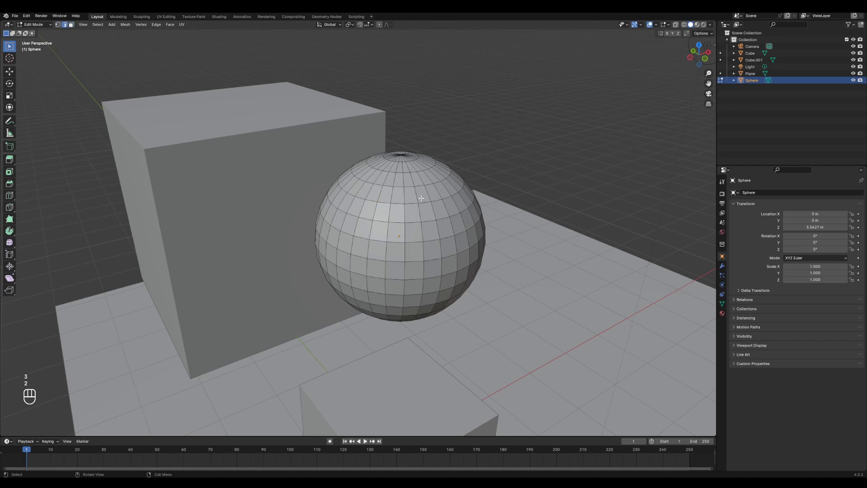
key(1)
Select another vertex on the sphere and return to Object Mode
scroll(393, 194, down, 4)
middle_drag(392, 199, 401, 206)
middle_drag(370, 237, 393, 205)
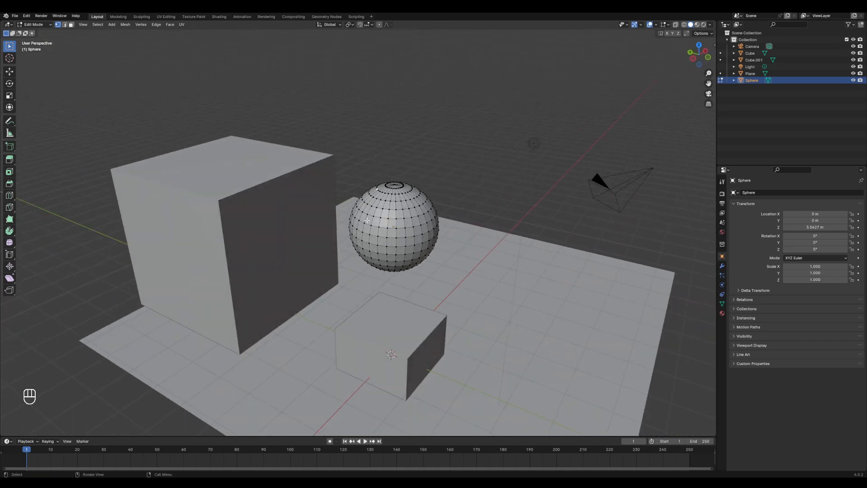
click(411, 219)
click(35, 24)
key(Tab)
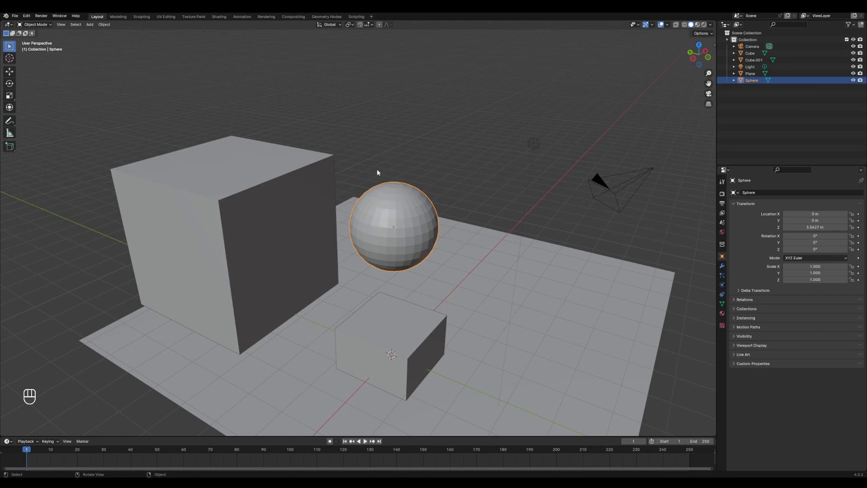
Toggle the sphere repeatedly between Edit Mode and Object Mode, finishing in Object Mode
key(Tab)
key(Tab)
key(Tab)
key(Tab)
key(Tab)
key(Tab)
middle_drag(388, 216, 367, 236)
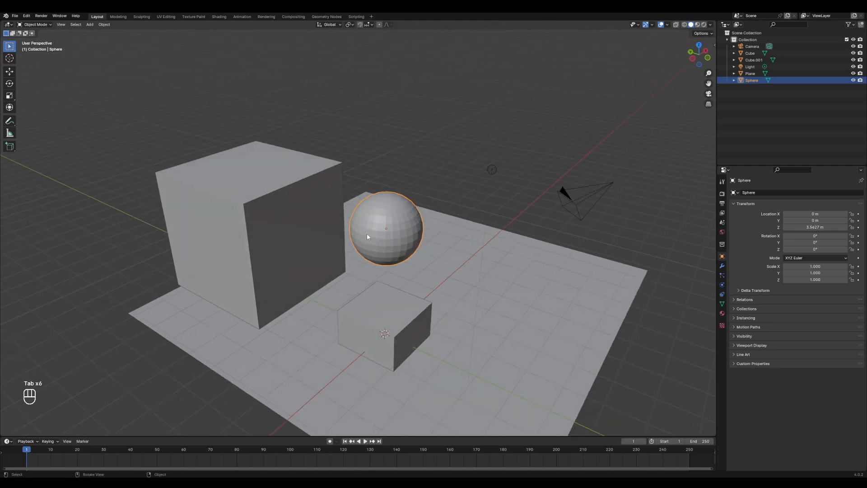
Select the large cube, enter Edit Mode on it, and return to Object Mode
click(255, 195)
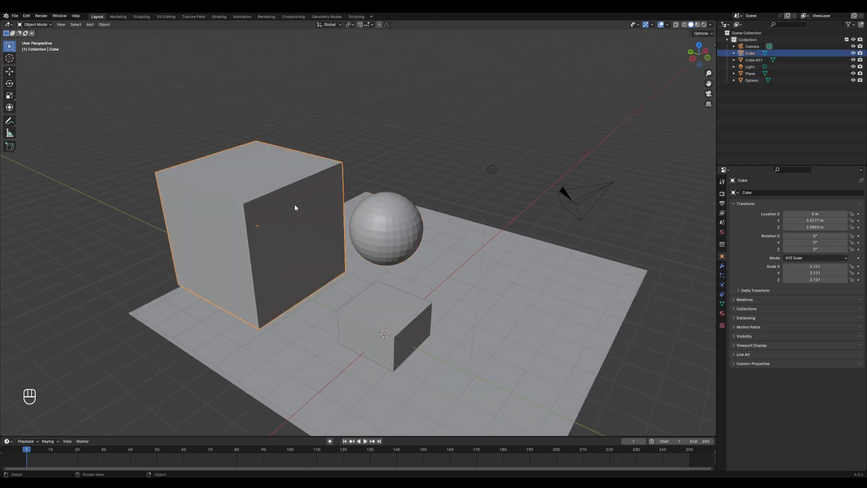
key(Tab)
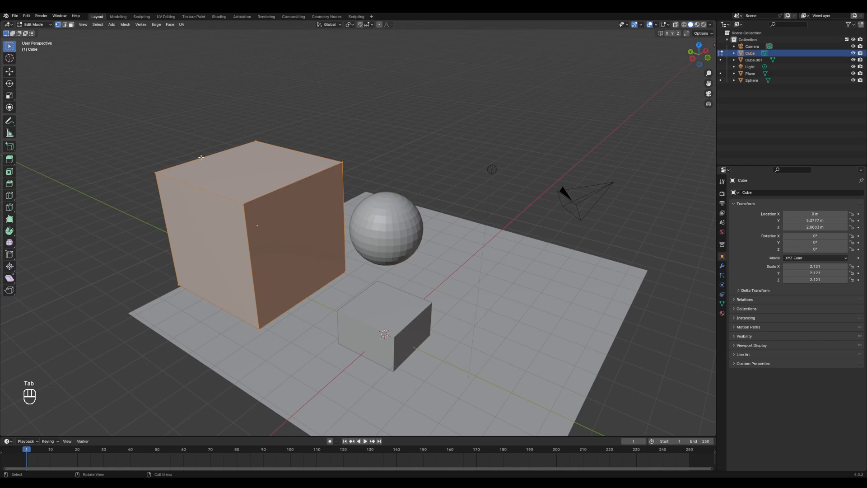
key(Tab)
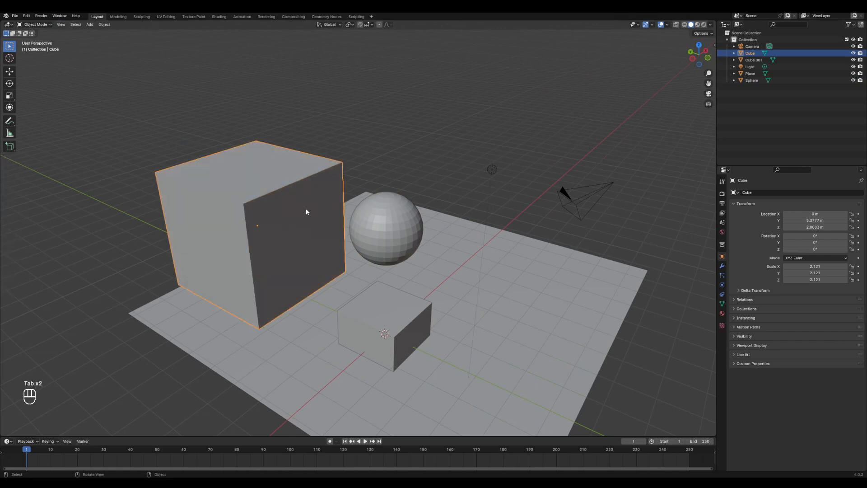
Add the sphere to the large cube's selection and enter Edit Mode on both objects
shift+click(316, 176)
shift+click(301, 167)
shift+click(389, 226)
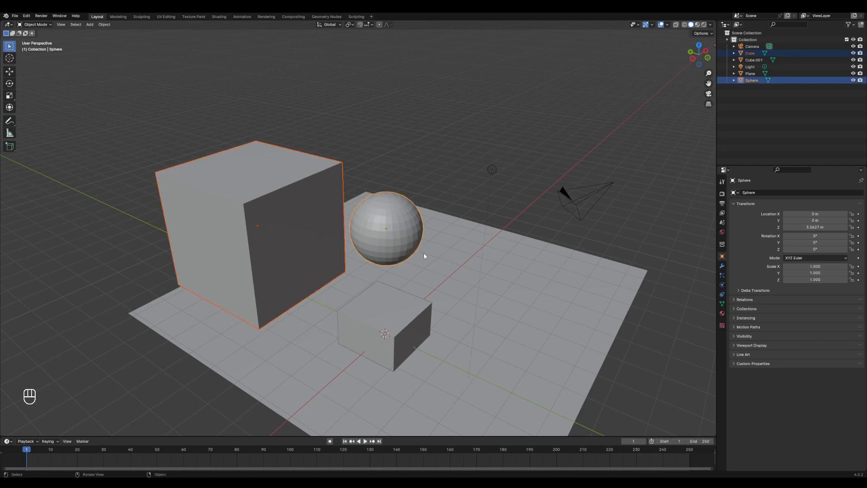
key(Tab)
Select individual vertices alternately on the sphere and the large cube, and return to Object Mode
click(360, 221)
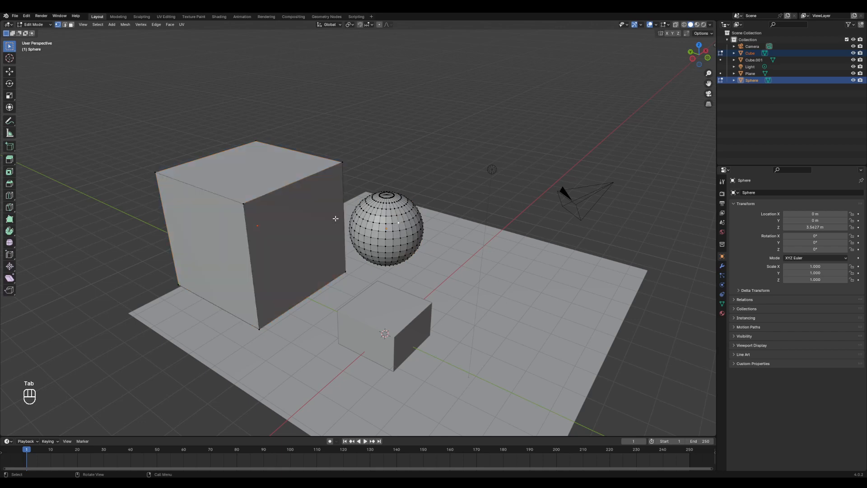
click(343, 164)
click(384, 218)
click(244, 204)
click(395, 215)
key(Tab)
Select only the large cube and enter Edit Mode on it
click(273, 188)
mouse_move(314, 192)
middle_down()
mouse_move(330, 188)
mouse_move(318, 188)
mouse_move(381, 205)
mouse_move(329, 198)
middle_up()
scroll(380, 207, up, 3)
key(Tab)
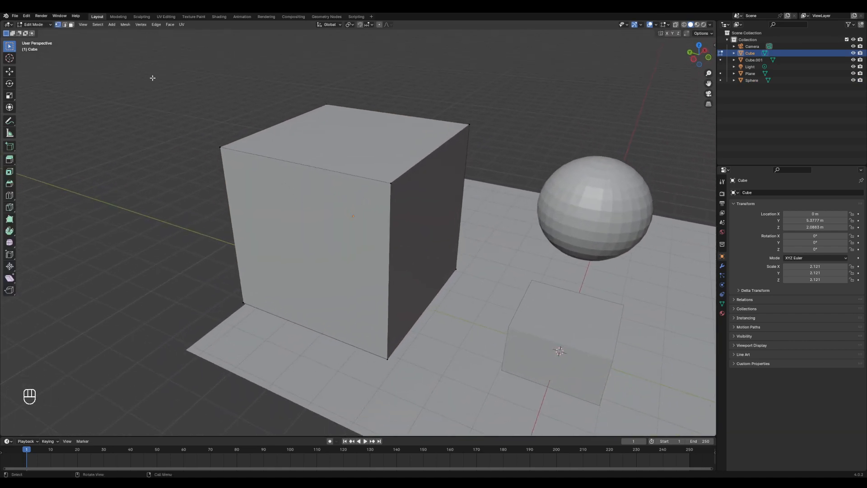
Try moving an upper corner vertex of the large cube freely and along the X, Y and Z axes, cancelling the move
middle_drag(237, 156, 353, 179)
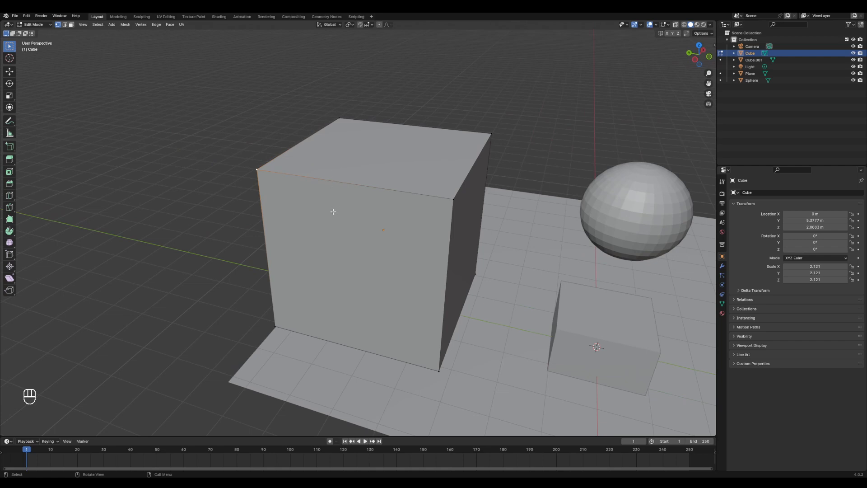
key(g)
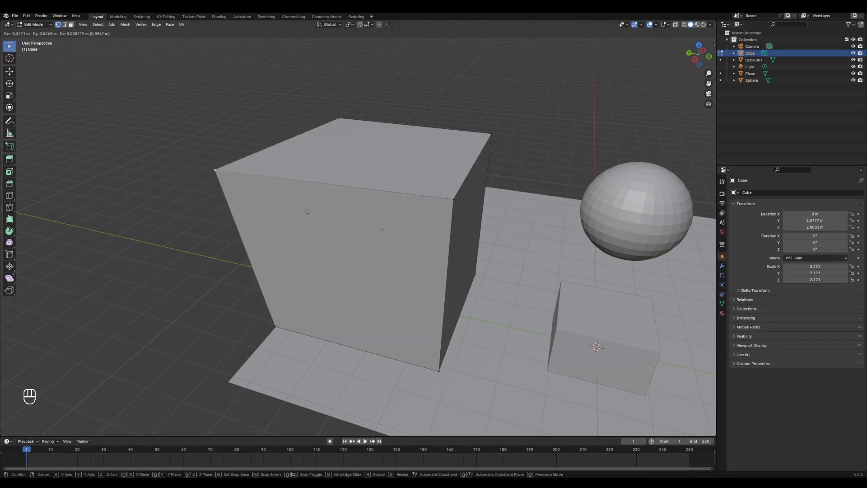
key(x)
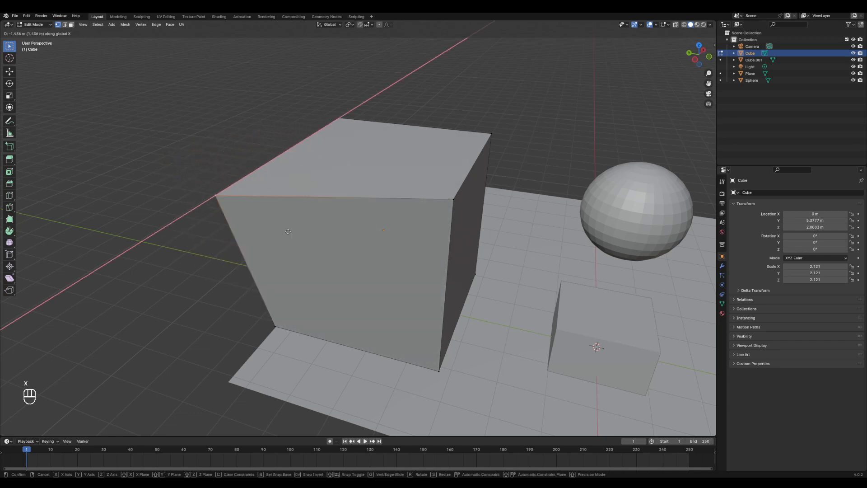
key(y)
key(z)
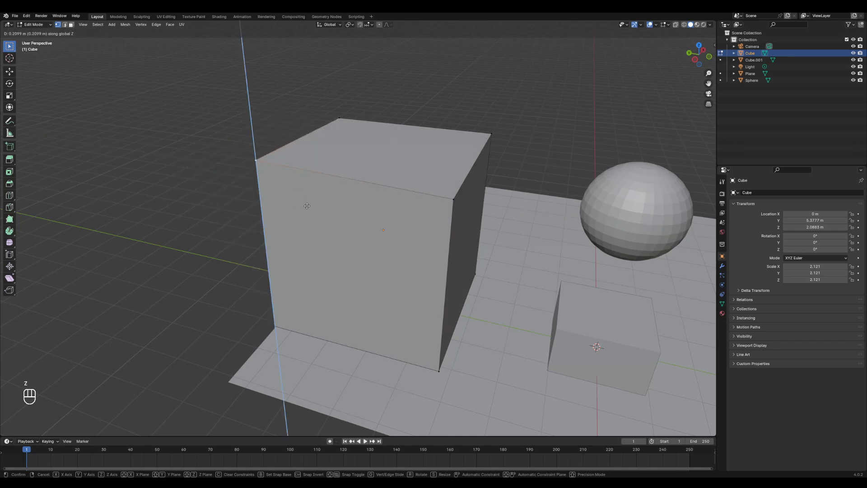
right_click(307, 205)
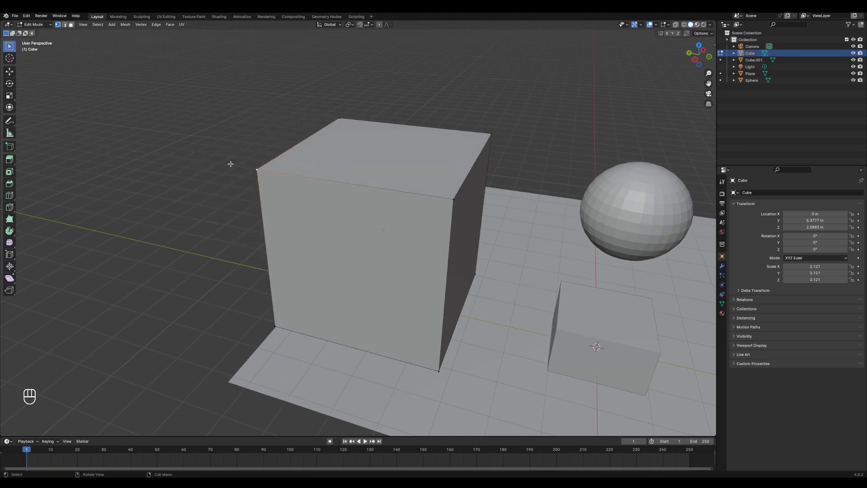
Switch to edge selection, select the cube's top edge on its negative X side, and try moving, scaling and rotating it
key(2)
click(336, 184)
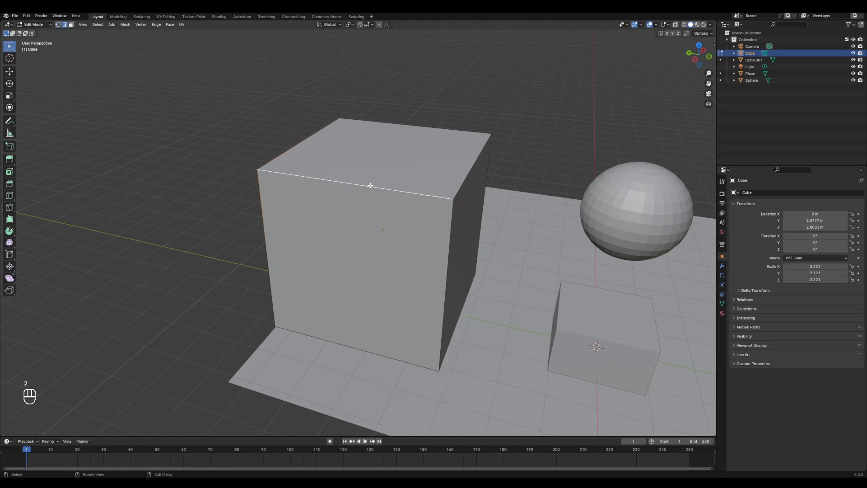
key(g)
key(Escape)
key(s)
key(Escape)
key(r)
key(Escape)
Switch to face selection and select the negative X side face, the top face, and the side face again
key(3)
click(361, 241)
click(368, 171)
click(358, 235)
Scale the cube's selected side face down to taper the shape
middle_drag(358, 235, 334, 233)
shift+middle_drag(587, 307, 538, 283)
key(s)
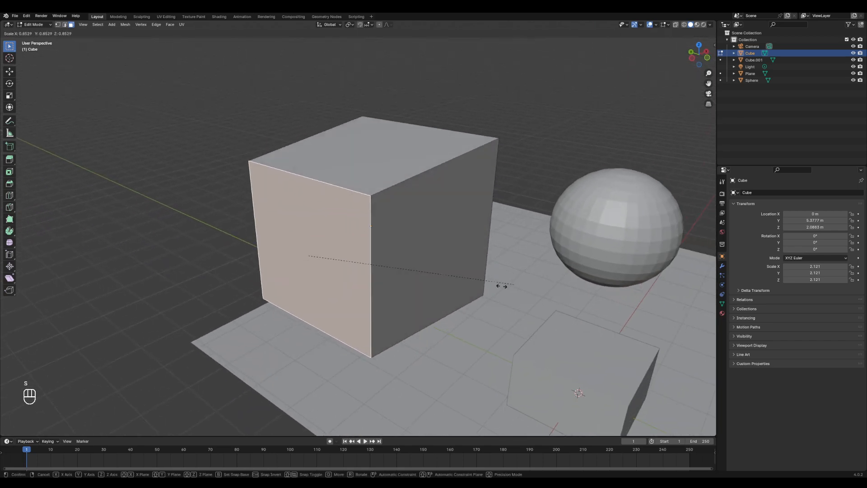
click(419, 285)
Try rotating the scaled side face about the X and Z axes, cancelling each rotation
key(r)
key(x)
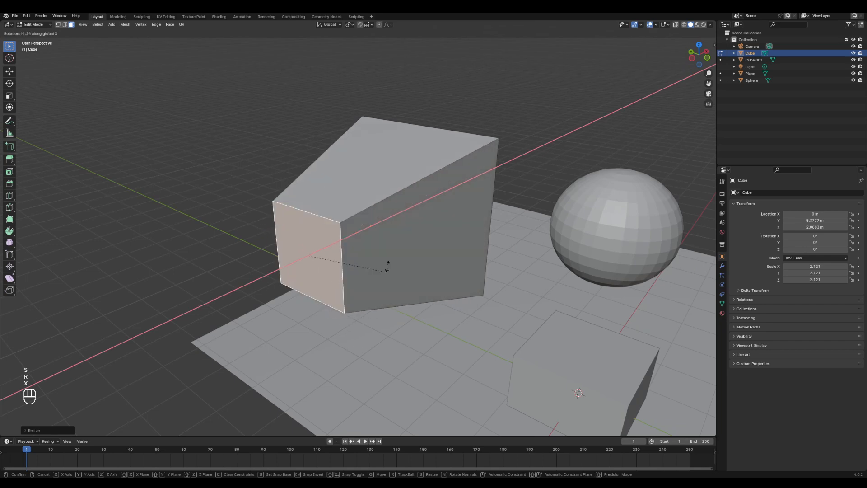
key(Escape)
key(r)
key(x)
key(z)
key(Escape)
Undo the scaling of the cube's side face
middle_drag(341, 202, 358, 236)
shift+middle_drag(358, 237, 382, 256)
key(ctrl+z)
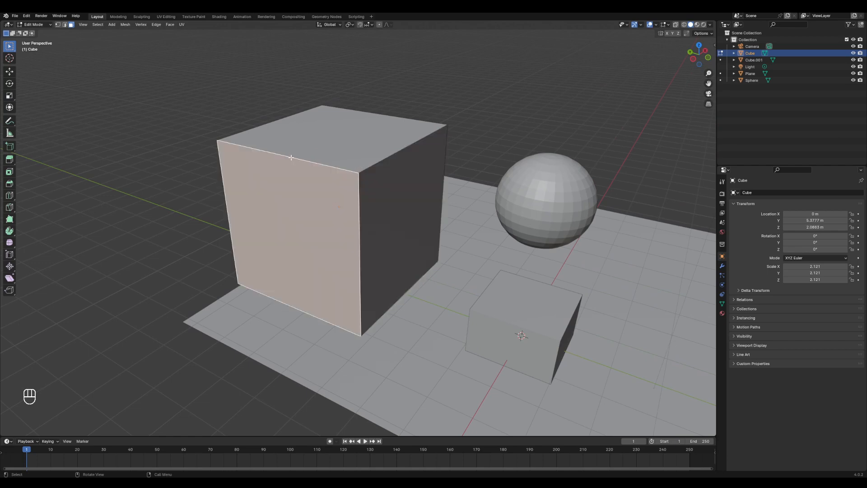
Extrude the cube's selected side face outward in the negative X direction to lengthen it into a long box
middle_drag(304, 167, 309, 181)
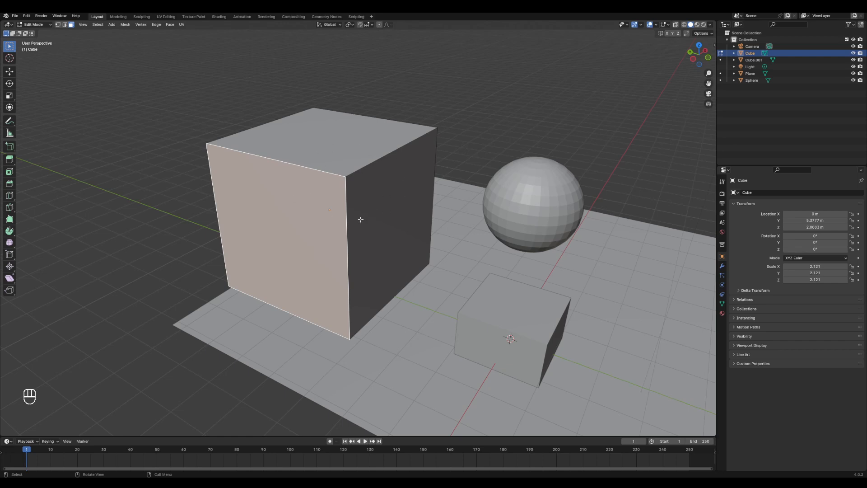
middle_drag(364, 216, 316, 195)
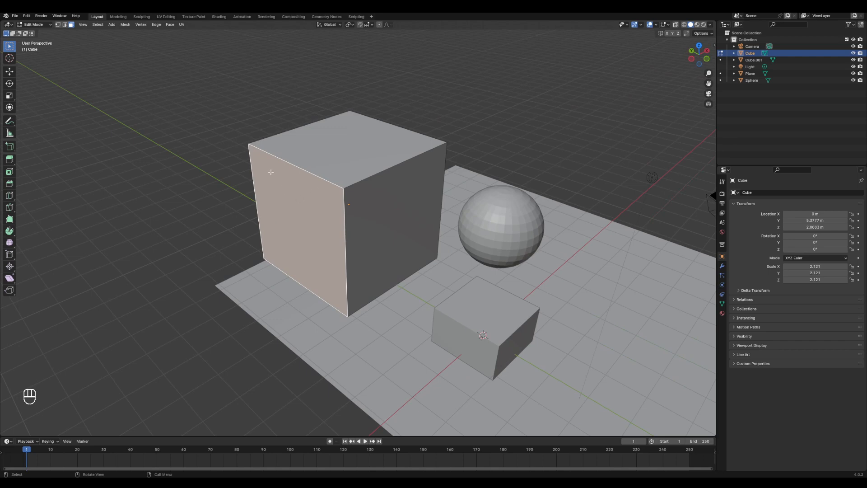
scroll(229, 208, up, 2)
scroll(229, 208, down, 2)
scroll(250, 208, up, 1)
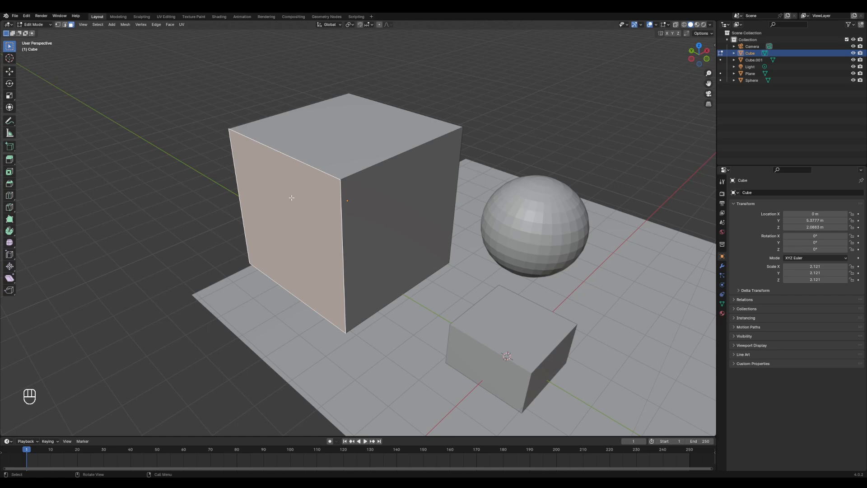
key(e)
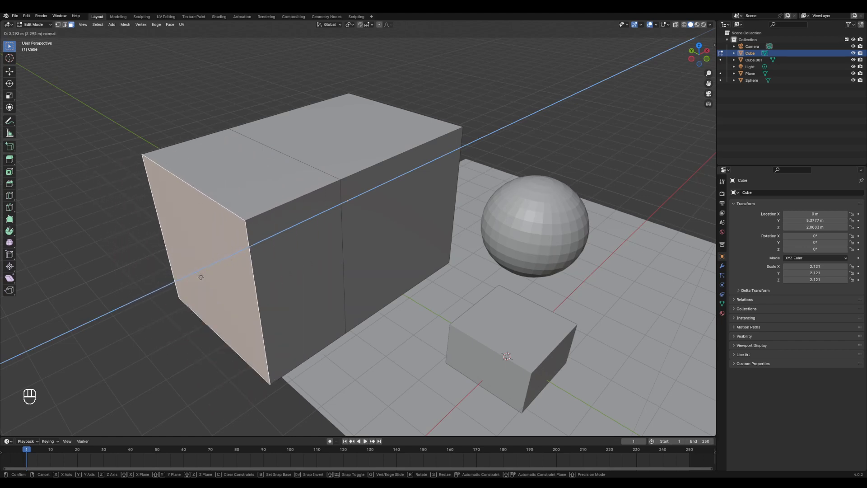
click(176, 257)
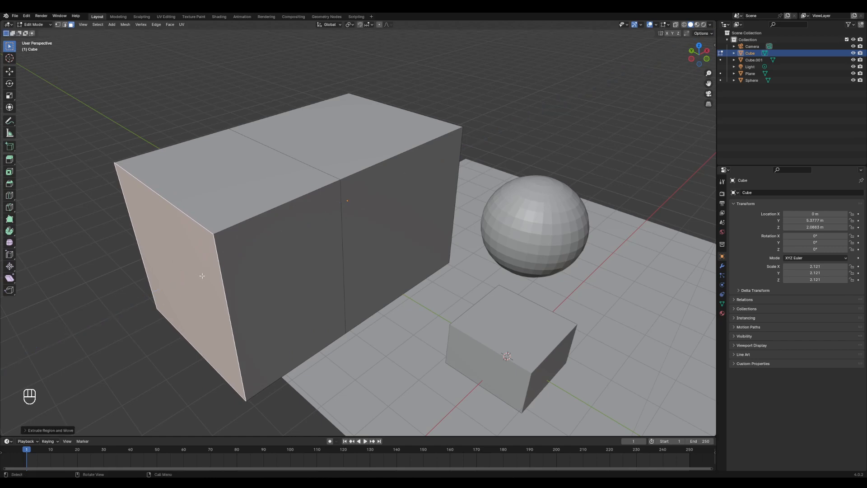
Select the top face of the extruded section and extrude it upward into a raised block
click(226, 195)
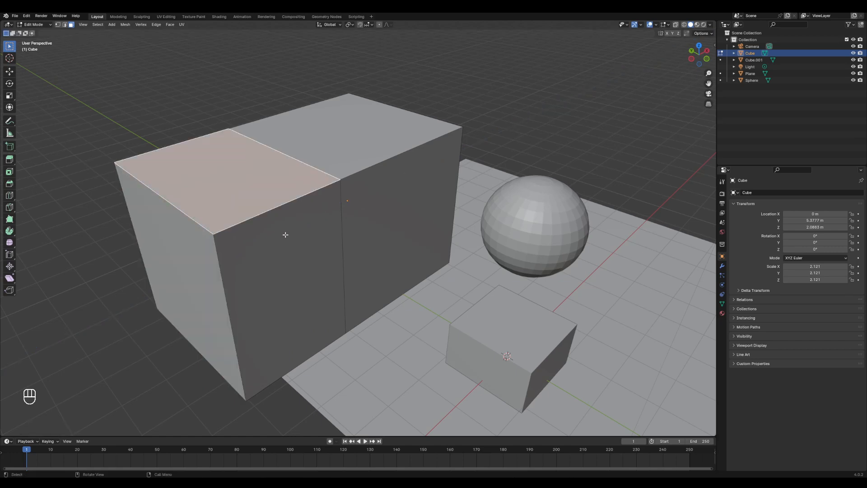
key(e)
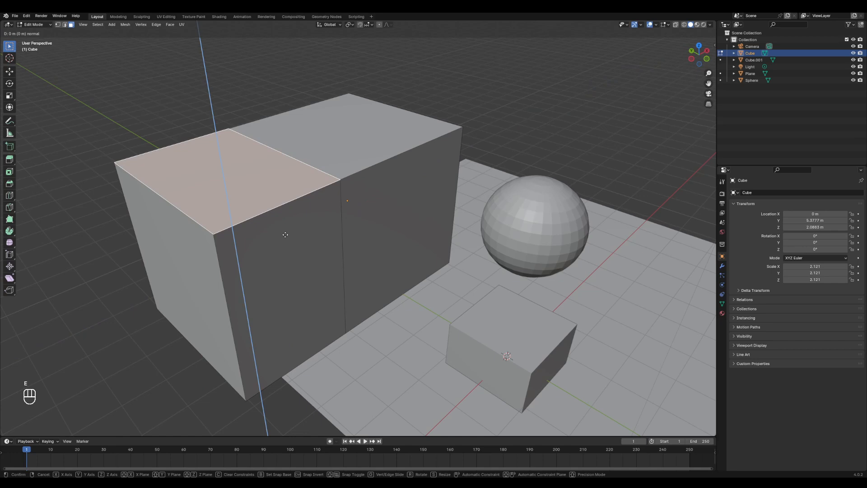
click(266, 141)
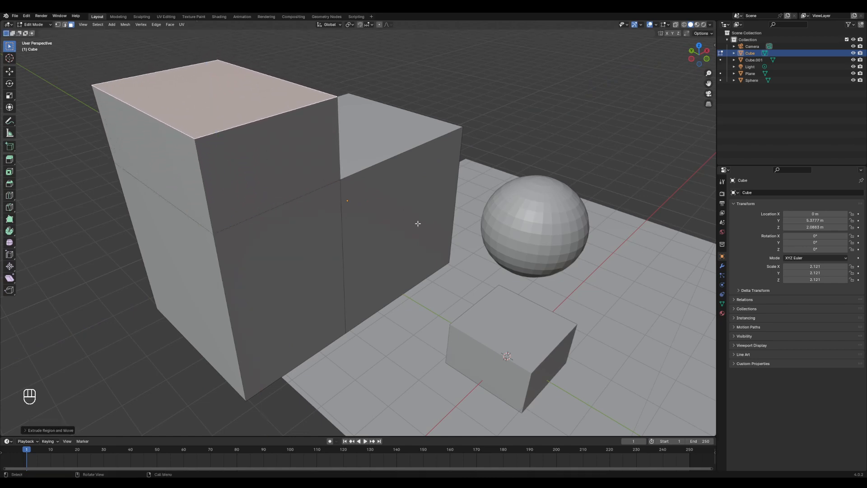
Add a lengthwise loop cut near the middle of the mesh, crossing the raised block's top and end face
middle_drag(414, 224, 375, 232)
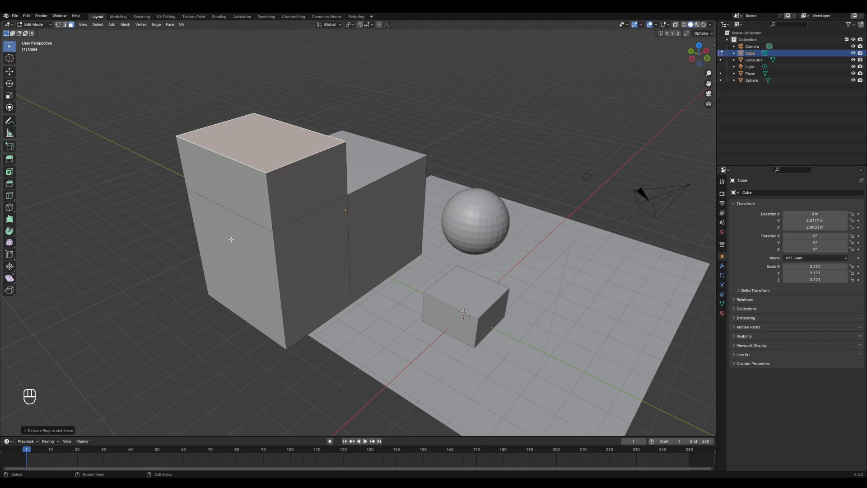
middle_drag(371, 236, 313, 258)
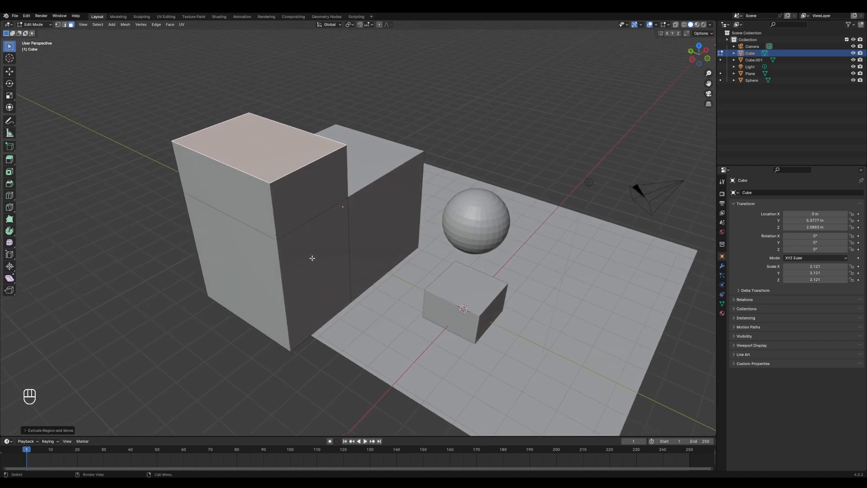
key(ctrl)
key(ctrl+r)
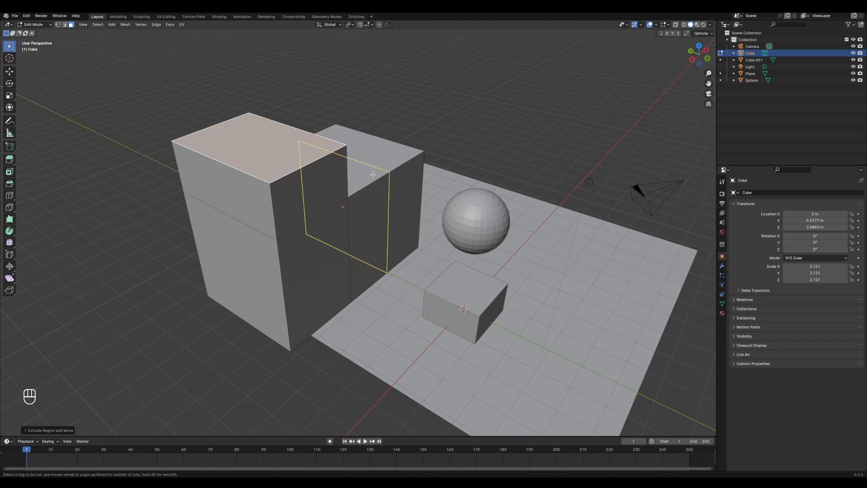
click(228, 165)
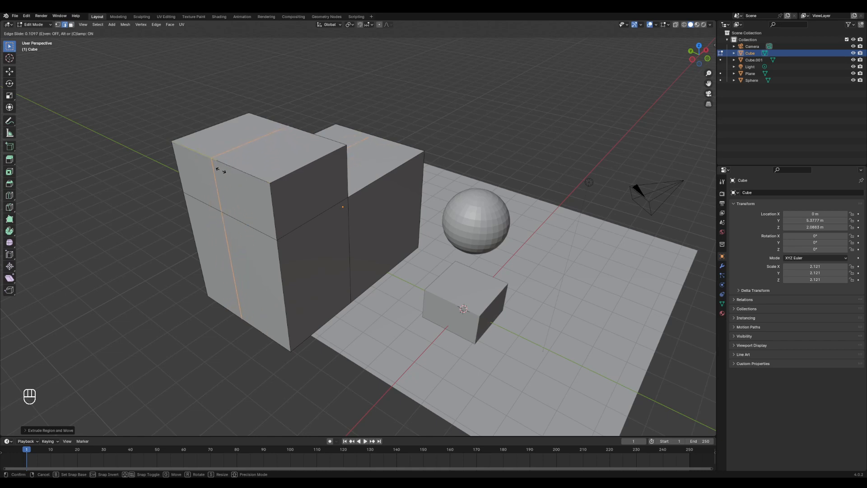
click(200, 162)
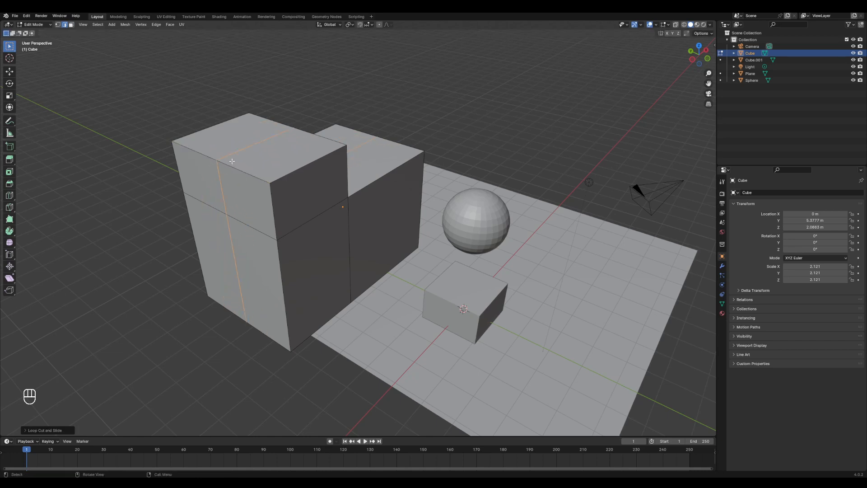
Select individual edges around the new loop cut, ending on the upper vertical edge of the block's end face
middle_drag(309, 175, 240, 176)
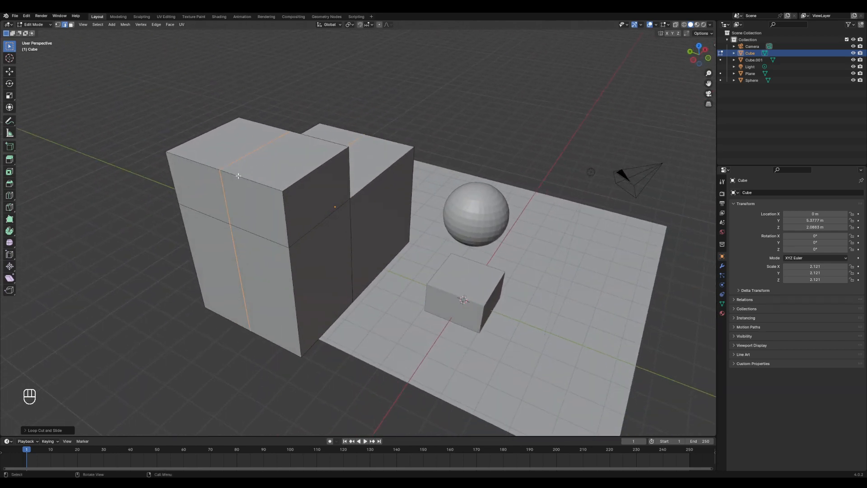
click(229, 193)
click(235, 175)
click(233, 166)
click(223, 196)
click(231, 252)
click(220, 184)
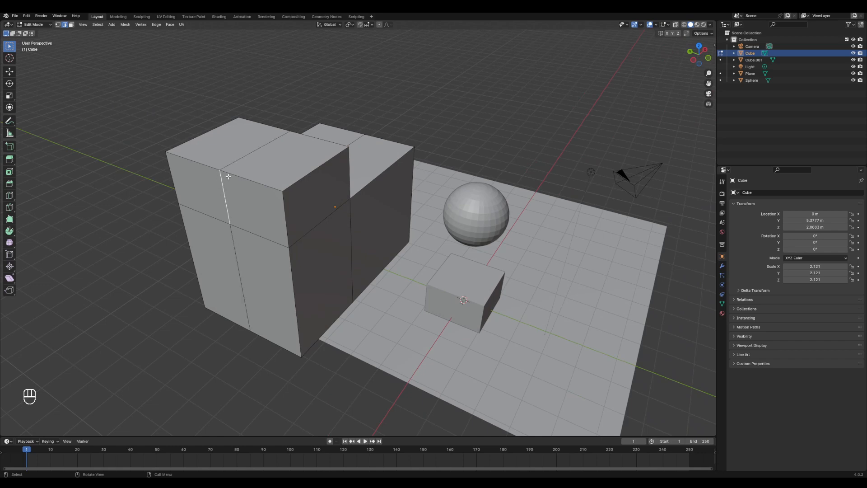
Switch to vertex selection, move the loop cut's top vertex on the end face freely, and undo the move
key(1)
key(g)
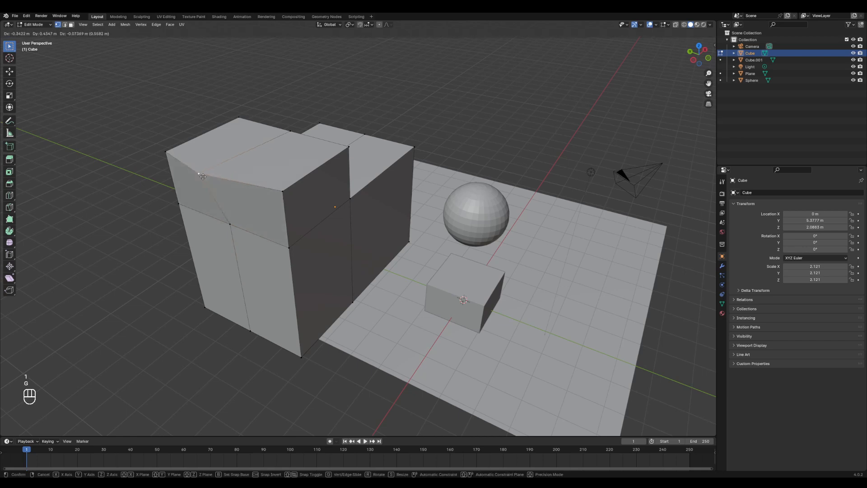
click(235, 156)
middle_drag(235, 156, 449, 244)
key(ctrl+z)
Move the loop cut's top vertex inward along the X axis, inspect the deformed block, and undo the move
key(g)
key(x)
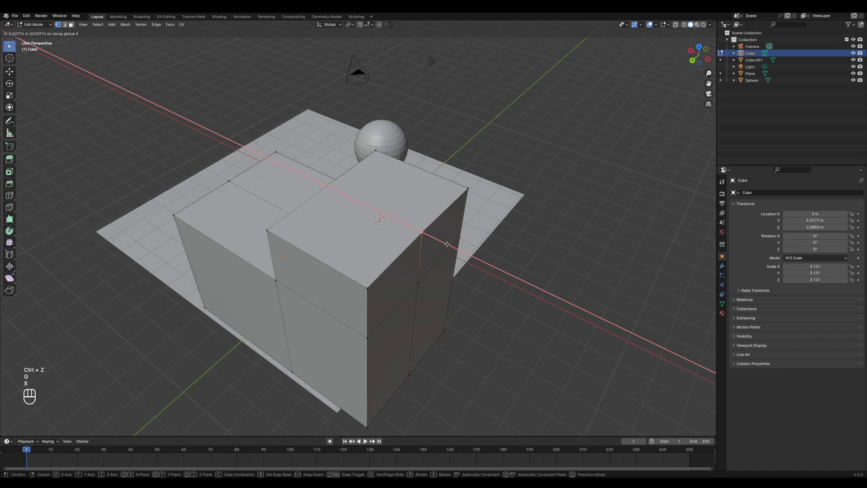
click(411, 233)
middle_drag(322, 229, 305, 183)
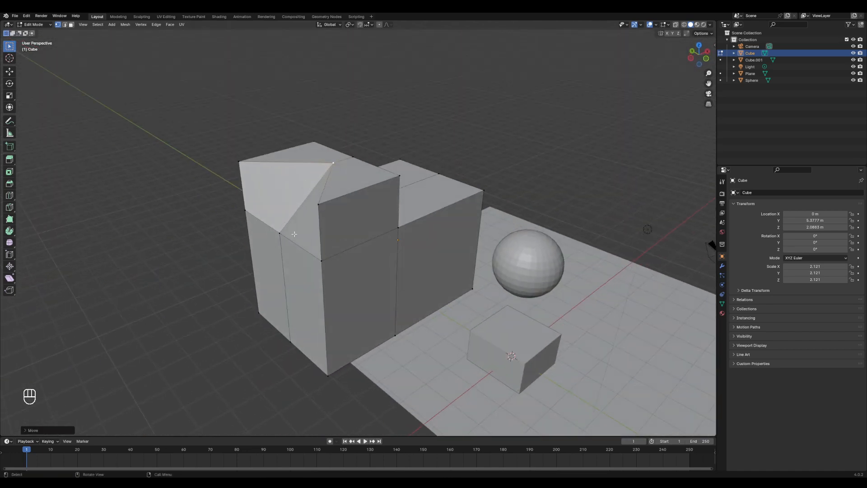
middle_drag(358, 161, 346, 221)
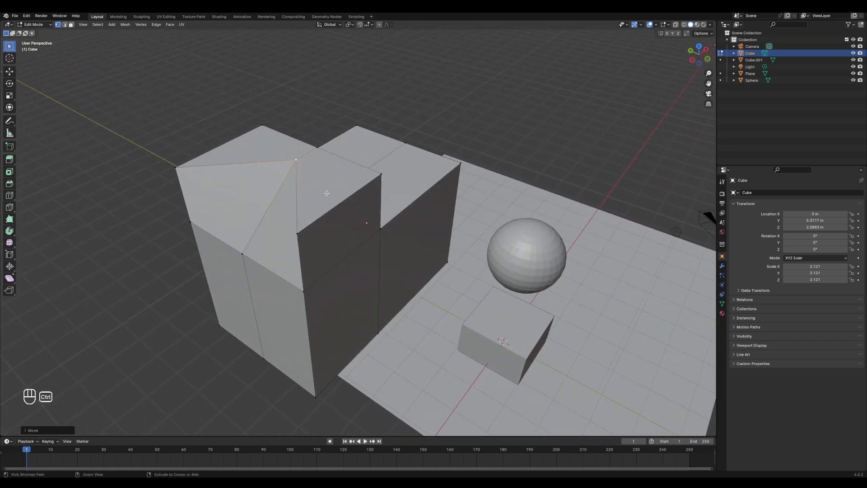
key(ctrl+z)
Switch to edge selection, select both top edges of the raised block's end face, and bevel them with a single segment
middle_drag(321, 193, 316, 195)
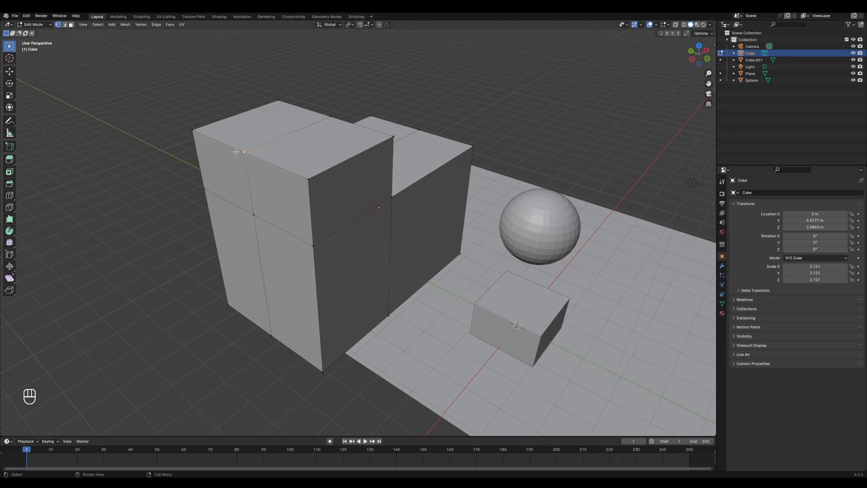
key(2)
click(222, 137)
shift+click(270, 165)
middle_drag(273, 167, 362, 175)
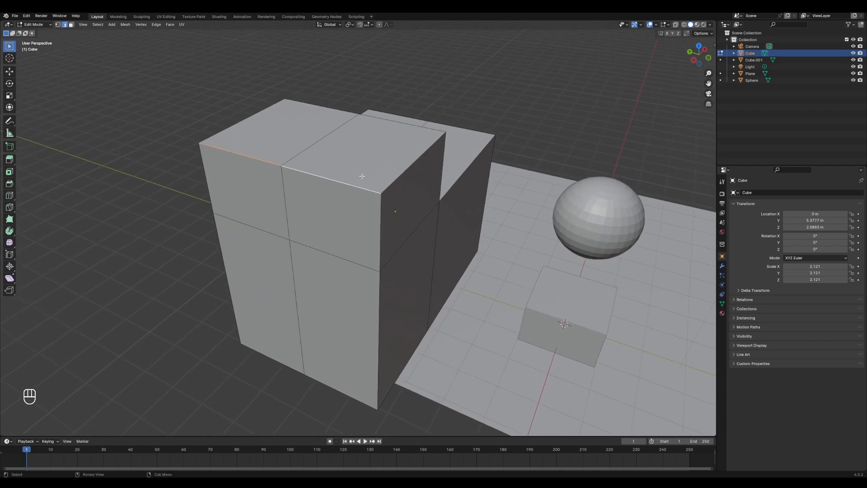
key(ctrl+b)
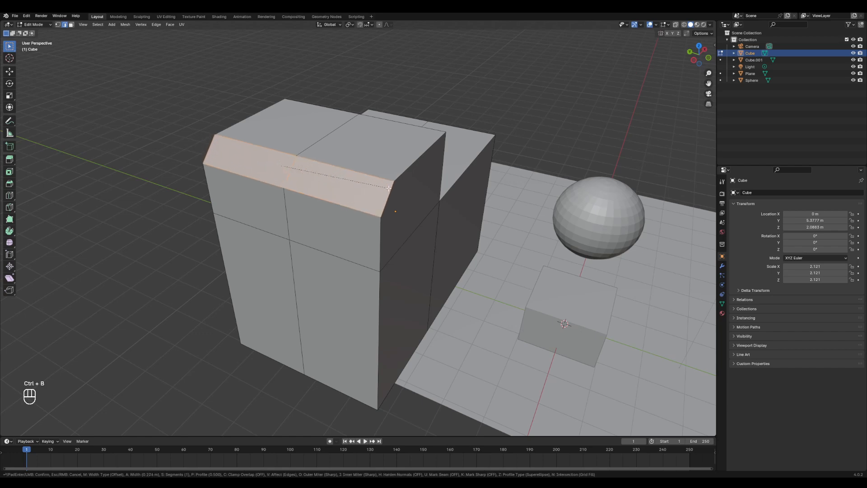
click(400, 194)
Add a centred horizontal loop cut across the raised block's inner vertical wall above the lower section
middle_drag(401, 193, 363, 199)
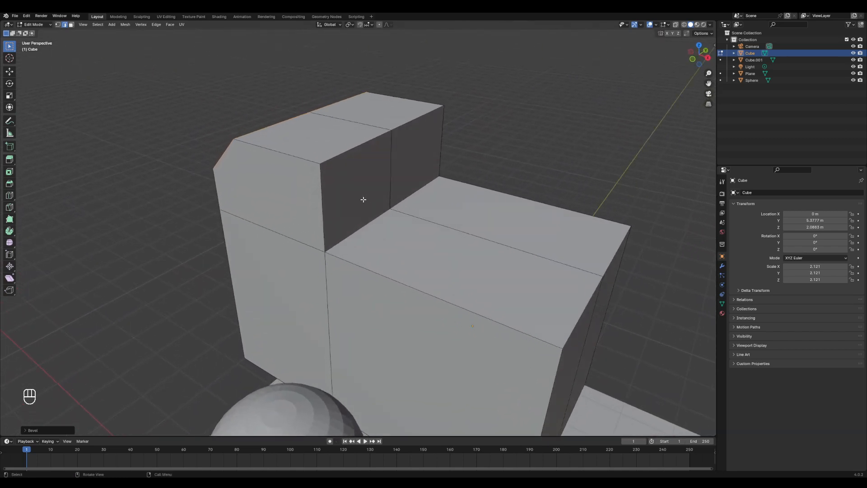
key(ctrl+r)
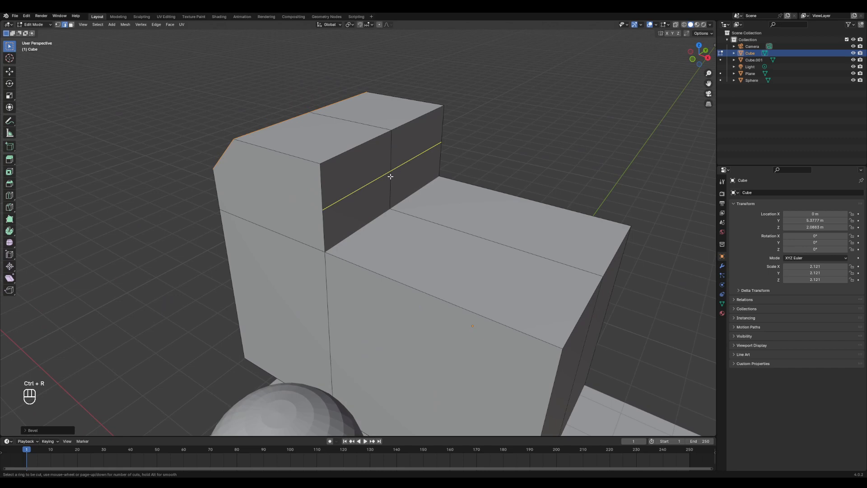
click(390, 176)
right_click(393, 178)
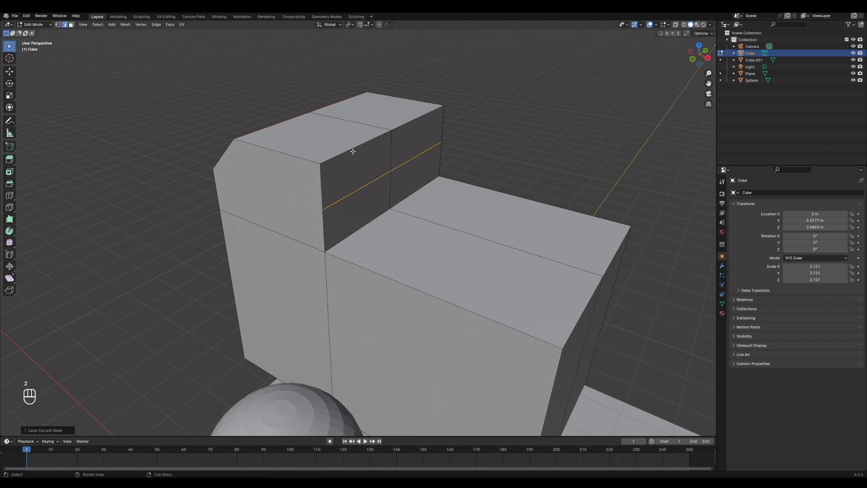
Move the raised block's inner top edges inward along the X axis so the upper part of the wall slopes
middle_drag(397, 127, 342, 221)
key(g)
key(x)
click(434, 146)
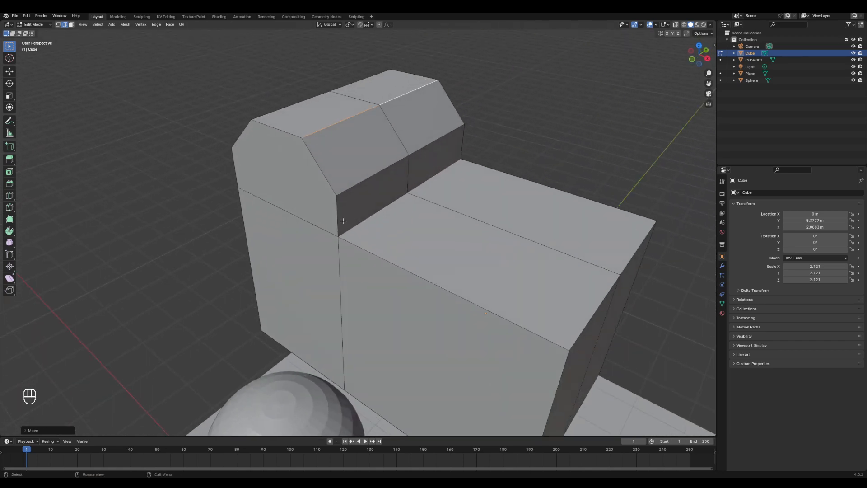
Select the edges outlining the raised block's end face and bevel them with a single segment
click(336, 213)
shift+click(318, 167)
shift+click(274, 136)
middle_drag(274, 137, 290, 150)
shift+click(248, 209)
middle_drag(248, 209, 482, 203)
key(ctrl+b)
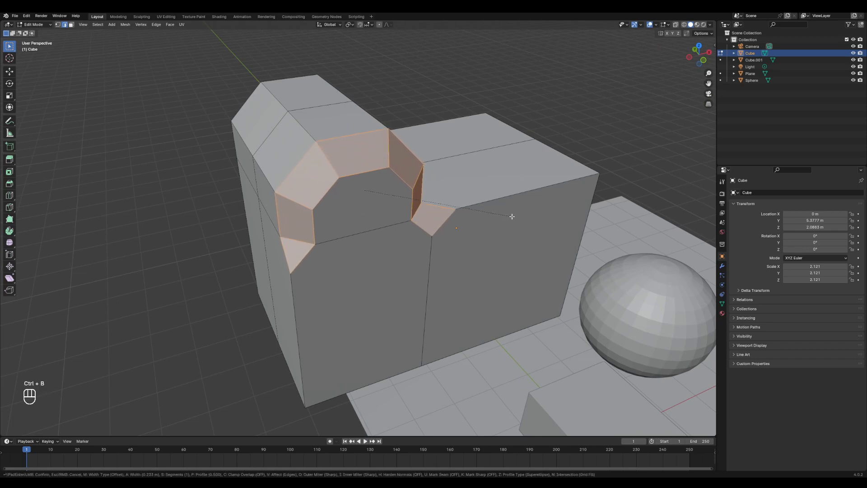
click(511, 216)
Inspect the bevelled block in Object Mode and return to Edit Mode
middle_drag(511, 216, 76, 58)
key(Tab)
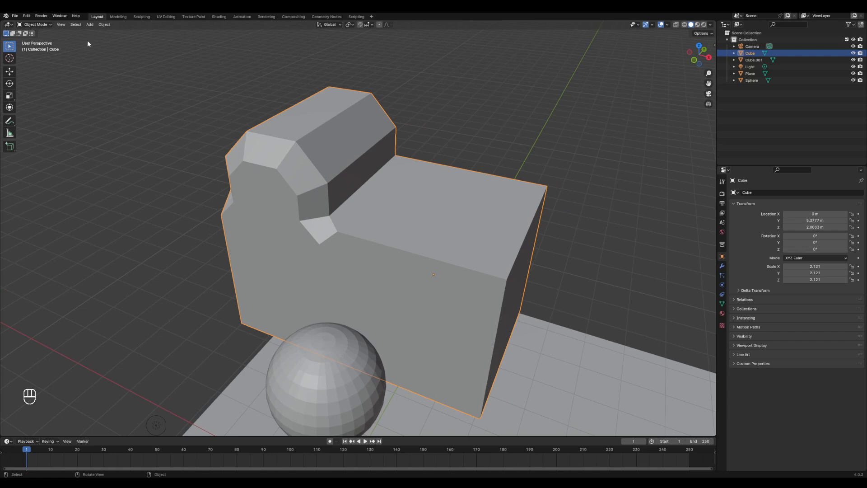
key(Tab)
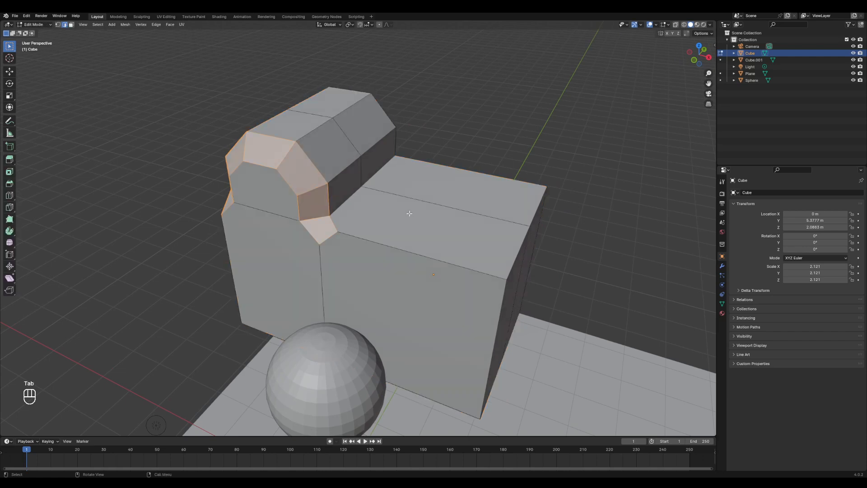
Select both halves of the lower section's far top edge and bevel them with four segments
middle_drag(406, 219, 397, 260)
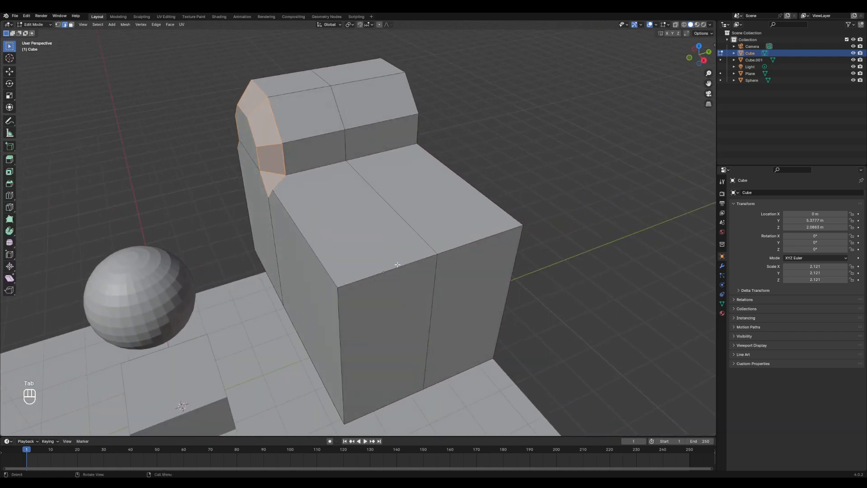
click(390, 268)
middle_drag(461, 248, 385, 233)
key(ctrl+b)
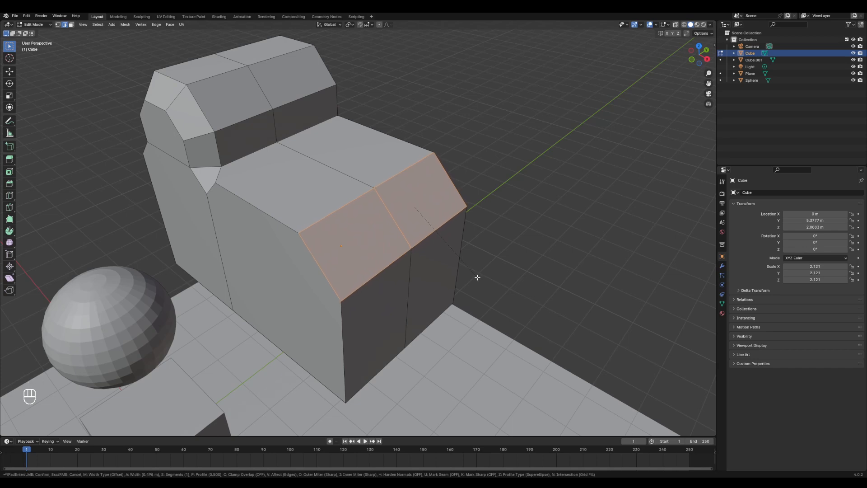
scroll(482, 281, up, 2)
scroll(485, 285, up, 2)
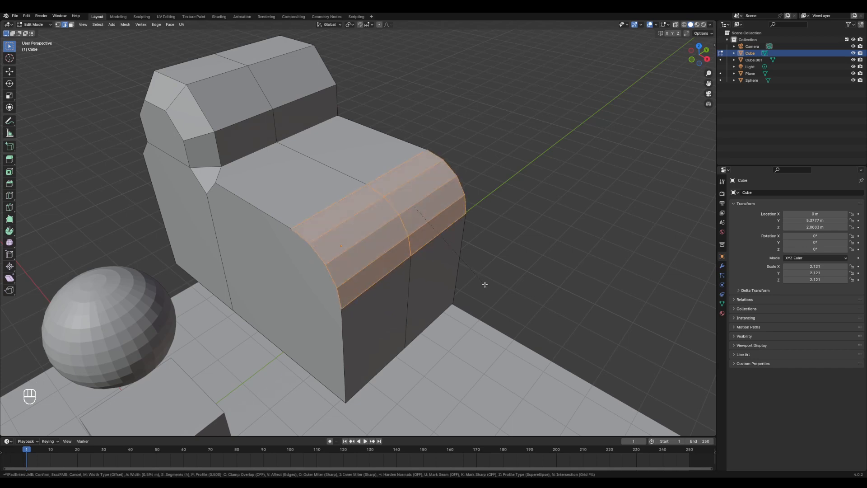
click(490, 307)
Try a single horizontal loop cut across the wall below the rounded bevel, slid slightly upward, and undo it
middle_drag(490, 304, 350, 207)
key(ctrl+r)
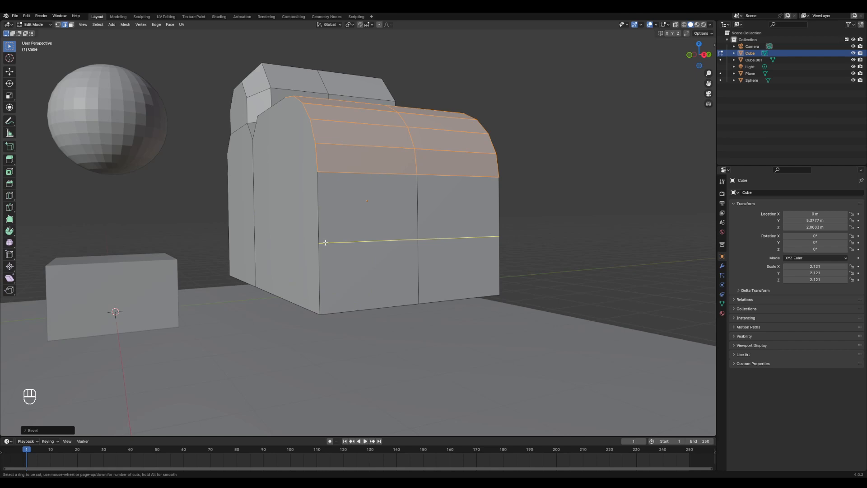
click(417, 240)
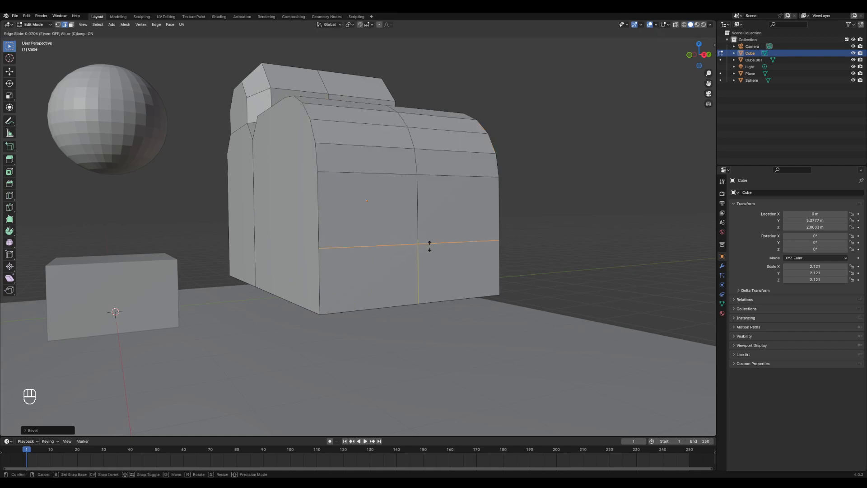
click(435, 217)
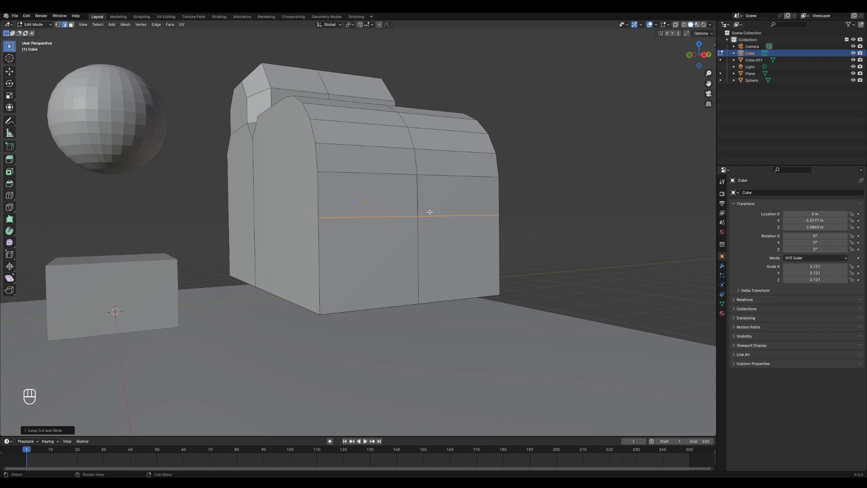
key(ctrl+z)
Add seven evenly spaced horizontal loop cuts across the wall below the rounded bevel
key(ctrl+r)
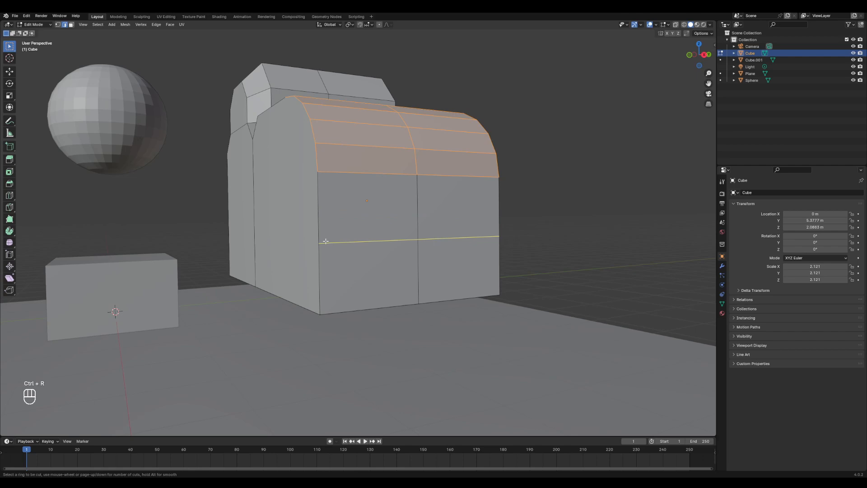
scroll(325, 241, up, 6)
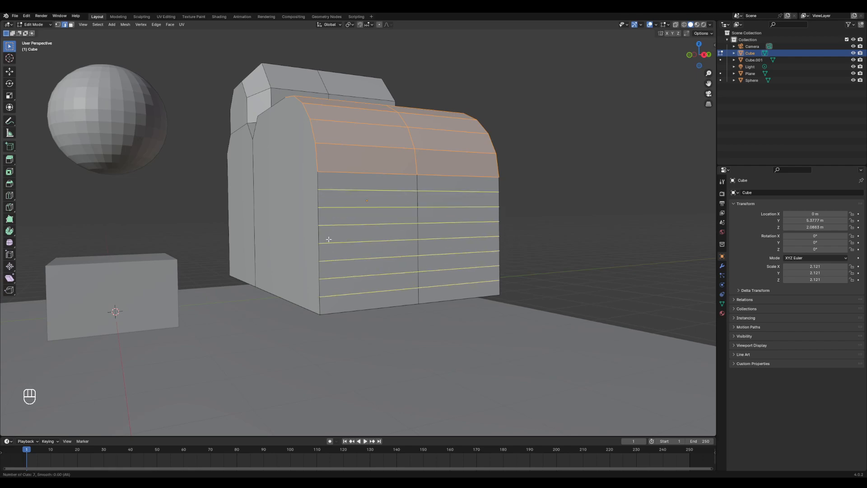
click(328, 239)
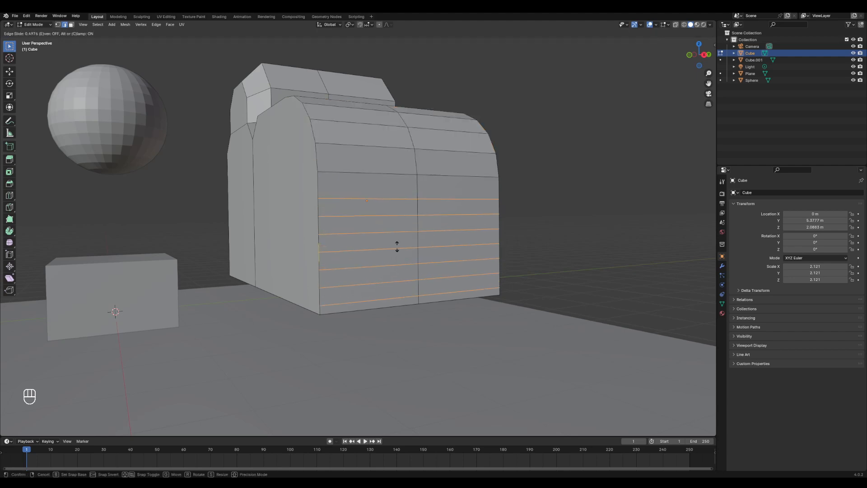
click(413, 237)
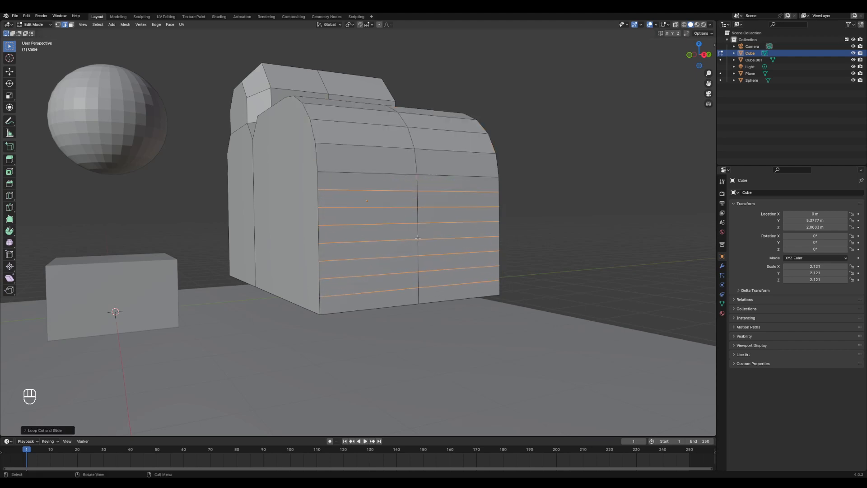
Try the Extrude Region tool on half of the edge where the flat top meets the rounded bevel, and undo the extrusion
mouse_move(439, 246)
middle_down()
mouse_move(361, 264)
mouse_move(373, 286)
mouse_move(344, 265)
mouse_move(303, 263)
mouse_move(400, 267)
mouse_move(411, 279)
mouse_move(362, 284)
mouse_move(306, 270)
mouse_move(325, 259)
mouse_move(391, 262)
mouse_move(354, 236)
mouse_move(440, 240)
middle_up()
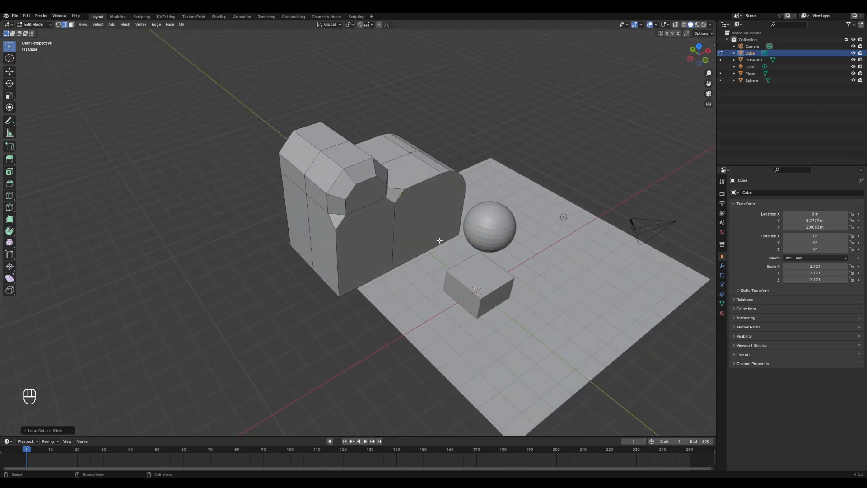
middle_drag(357, 244, 419, 251)
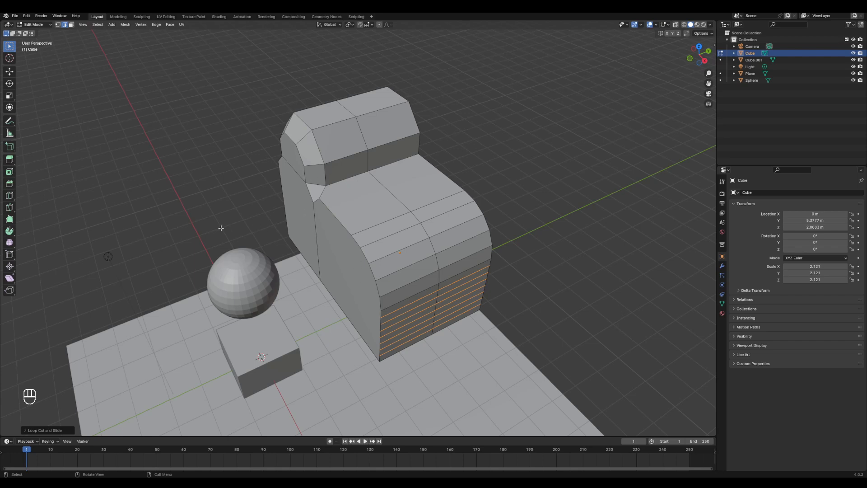
click(10, 159)
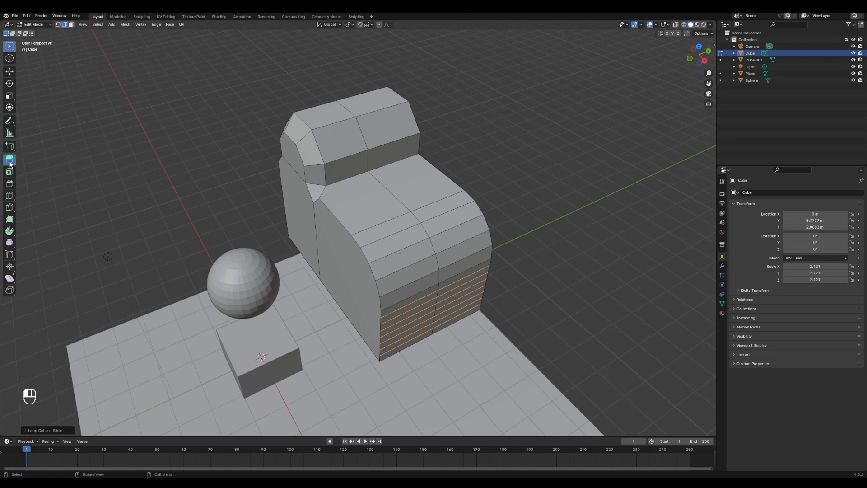
click(361, 206)
click(430, 180)
click(378, 207)
drag(383, 204, 397, 170)
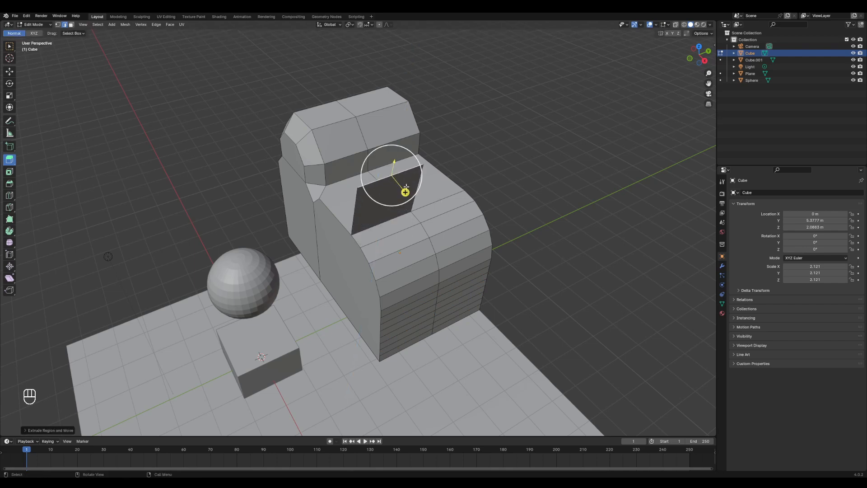
key(ctrl+z)
key(ctrl+z)
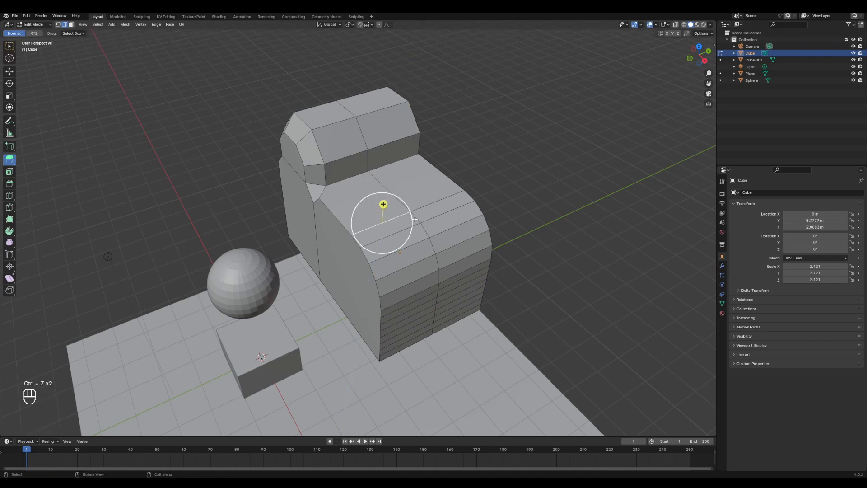
Extrude the same top edge upward along the Z axis, inspect it, undo the extrusion and return to the selection tool
key(e)
key(z)
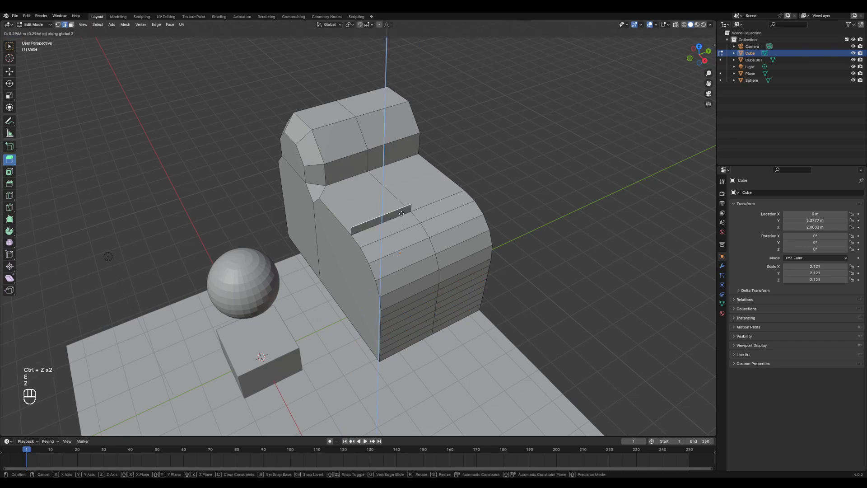
click(401, 176)
middle_drag(400, 176, 465, 199)
shift+middle_drag(465, 199, 354, 205)
key(w)
key(ctrl+z)
scroll(355, 204, up, 1)
middle_drag(354, 204, 339, 205)
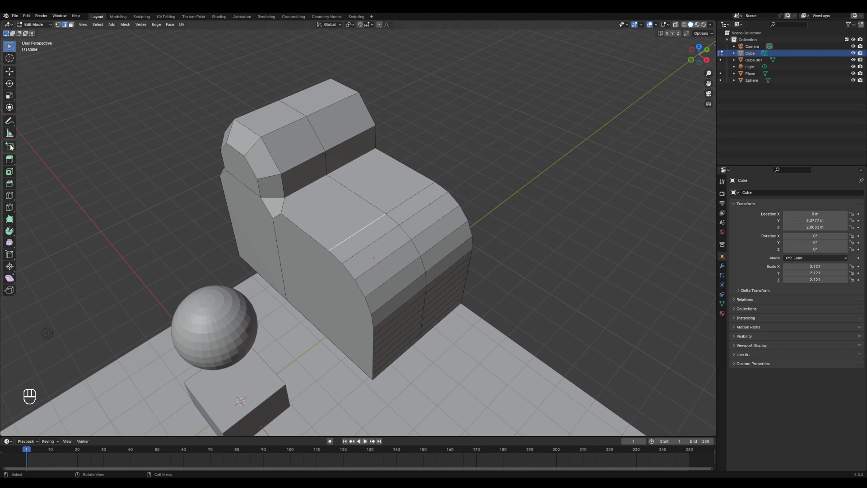
Activate the Annotate tool briefly, return to the selection tool, and select single edges on the raised block
click(9, 121)
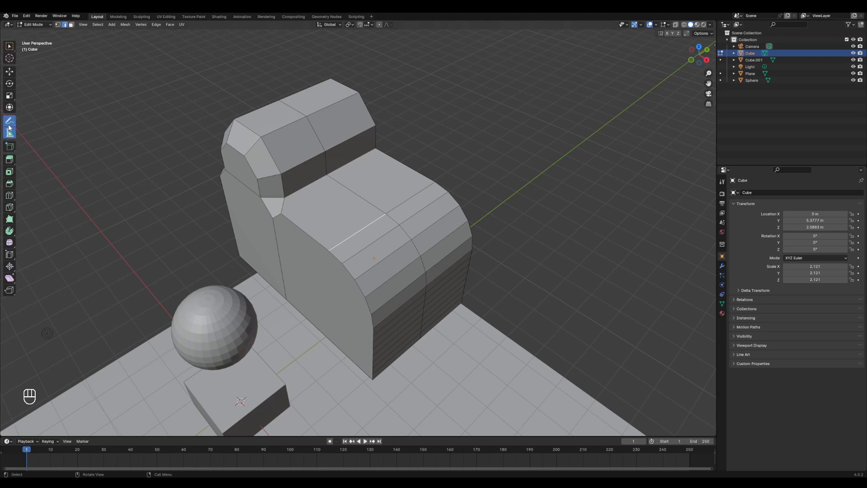
click(10, 46)
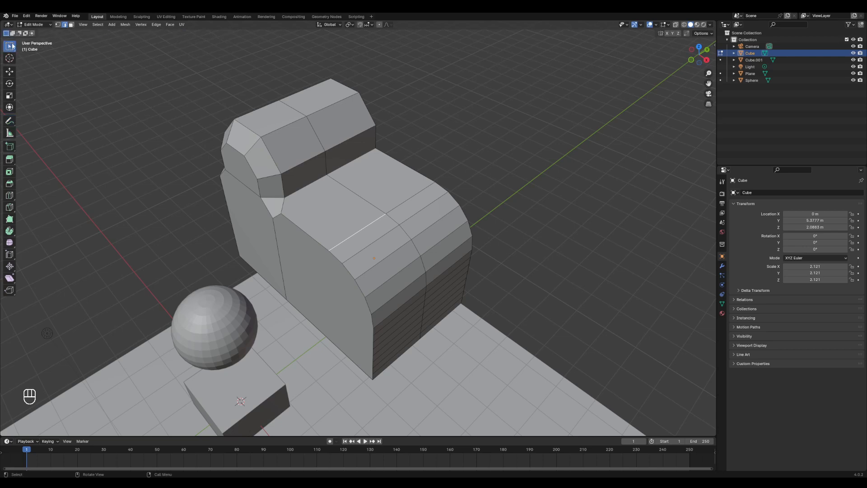
click(311, 164)
click(235, 149)
Activate the Extrude Region tool and select various edges on the block one after another without extruding them
click(9, 160)
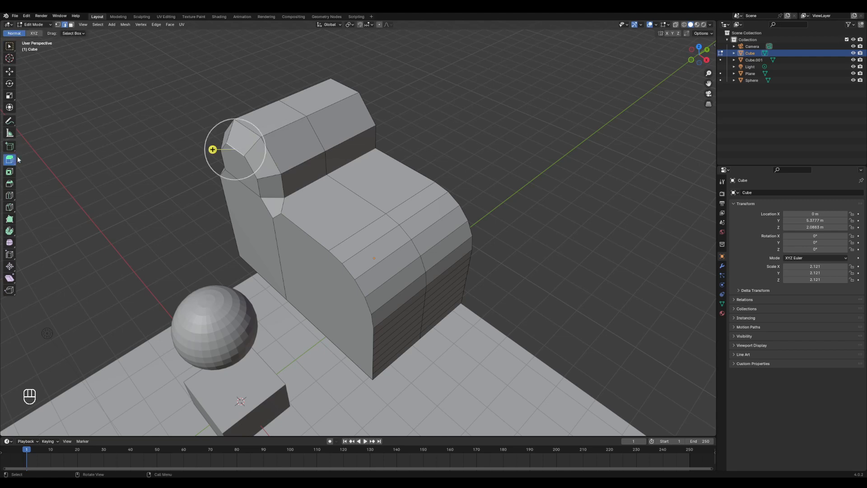
click(302, 138)
click(350, 143)
click(280, 179)
click(282, 185)
click(307, 231)
click(408, 199)
click(404, 165)
click(285, 127)
click(251, 167)
click(307, 232)
click(355, 194)
click(246, 123)
click(303, 228)
click(355, 194)
Return to the selection tool and select individual edges around the raised block one at a time
click(10, 46)
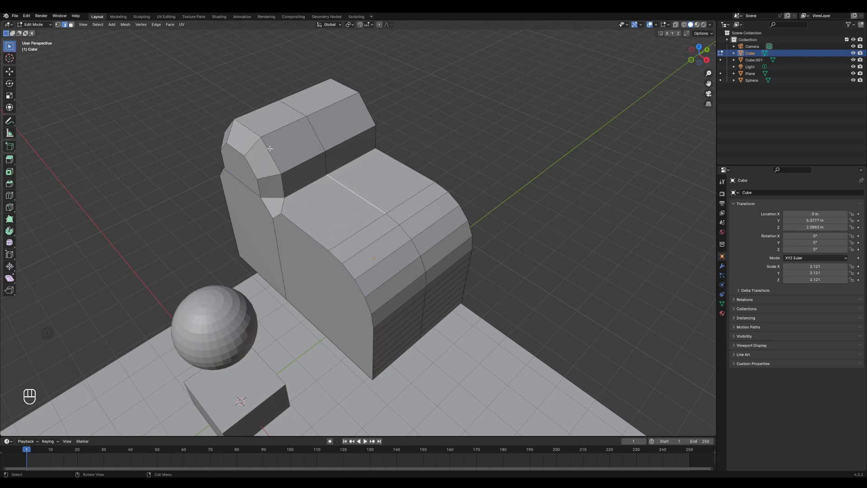
click(320, 105)
click(333, 138)
click(270, 153)
click(186, 130)
click(326, 101)
click(312, 129)
click(341, 160)
click(273, 149)
click(348, 141)
click(271, 153)
Leave Edit Mode, bring the whole scene into view, and clear the object selection
key(Tab)
scroll(298, 141, down, 4)
shift+middle_drag(331, 218, 348, 178)
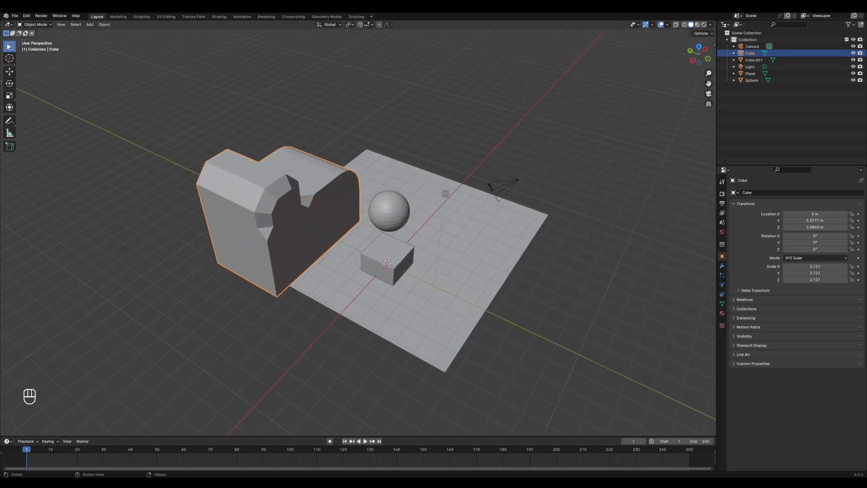
middle_drag(254, 133, 244, 131)
shift+middle_drag(244, 131, 218, 123)
click(169, 112)
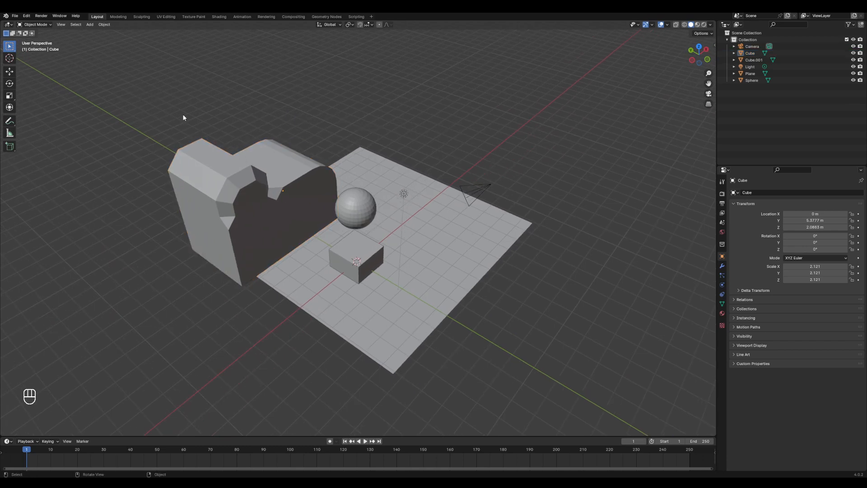
Select the large block, add the sphere and small cube to the selection, and deselect everything
scroll(227, 173, down, 1)
click(227, 173)
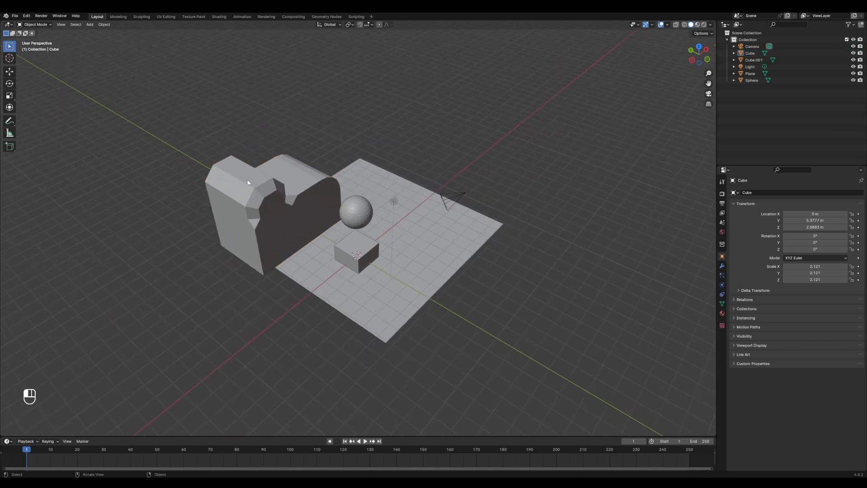
shift+click(353, 213)
shift+click(355, 234)
click(197, 301)
Select every object in the scene, start moving them freely, and cancel the move
drag(148, 318, 183, 345)
click(523, 106)
key(g)
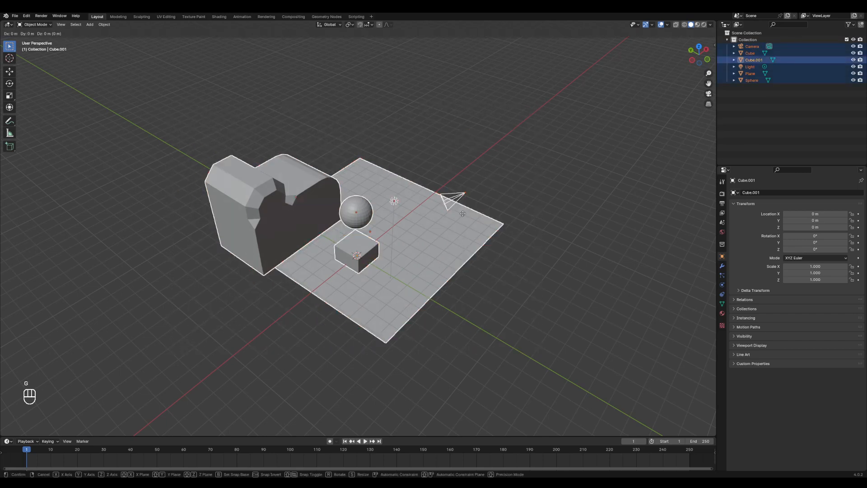
key(Escape)
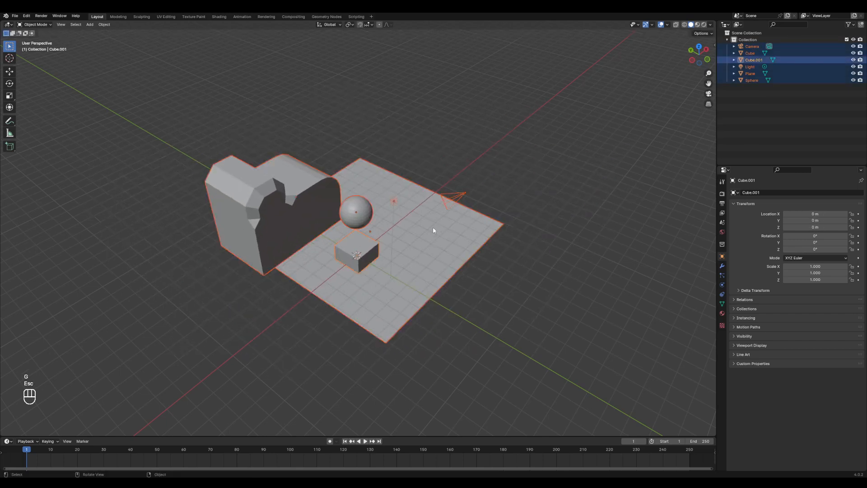
Switch to the Select Lasso tool and lasso the large block, plane, sphere and small cube
click(12, 47)
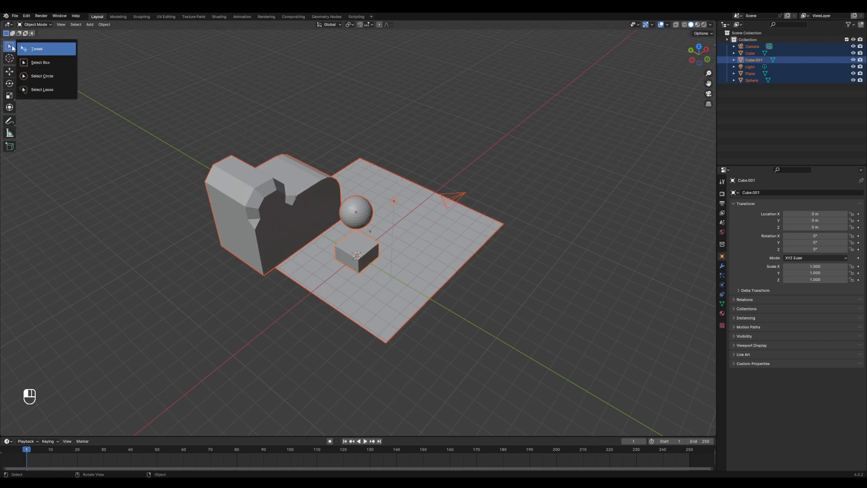
click(59, 91)
mouse_move(199, 245)
mouse_down()
mouse_move(249, 147)
mouse_move(376, 228)
mouse_move(366, 254)
mouse_move(267, 297)
mouse_move(243, 259)
mouse_up()
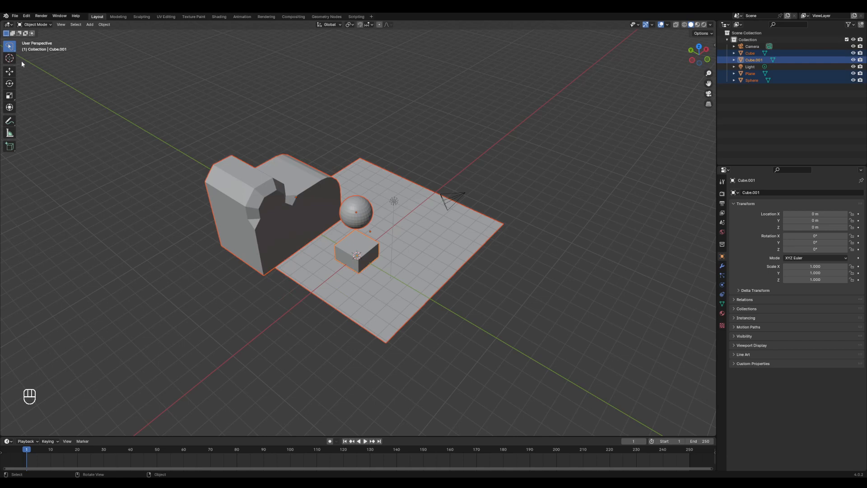
Switch to the Select Box tool, draw a selection box across the block, sphere and small cube, and clear the selection
click(14, 49)
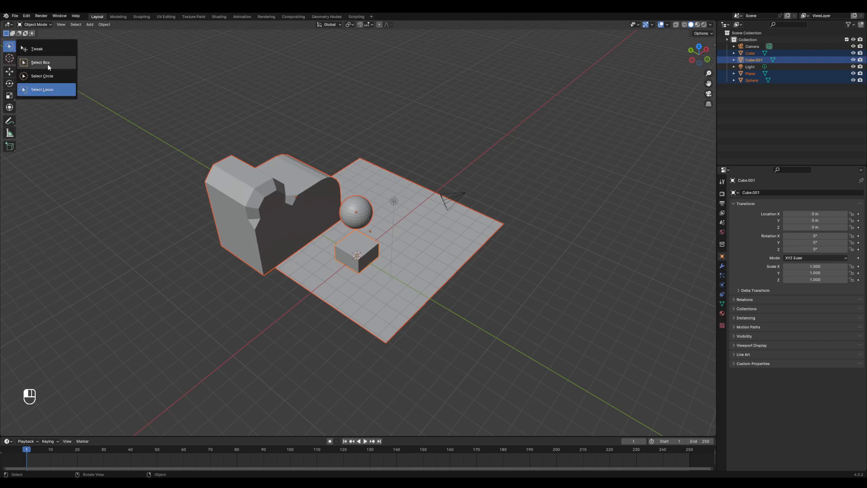
click(47, 68)
drag(175, 129, 418, 303)
click(452, 314)
Cycle through the selection tools until Select Box is active again, and draw a selection box beside the plane
key(w)
key(w)
key(w)
key(w)
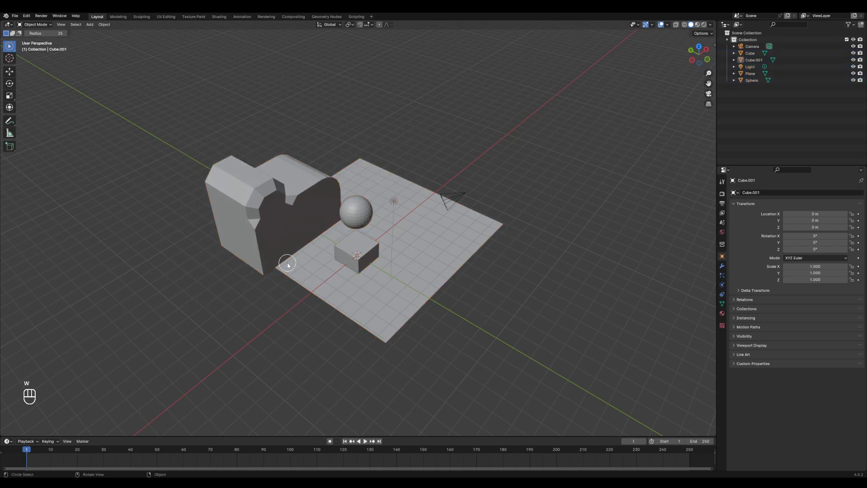
key(w)
key(w)
key(w)
key(w)
key(w)
key(w)
key(w)
key(w)
mouse_move(451, 216)
middle_down()
mouse_move(390, 216)
mouse_move(447, 218)
middle_up()
drag(568, 306, 419, 341)
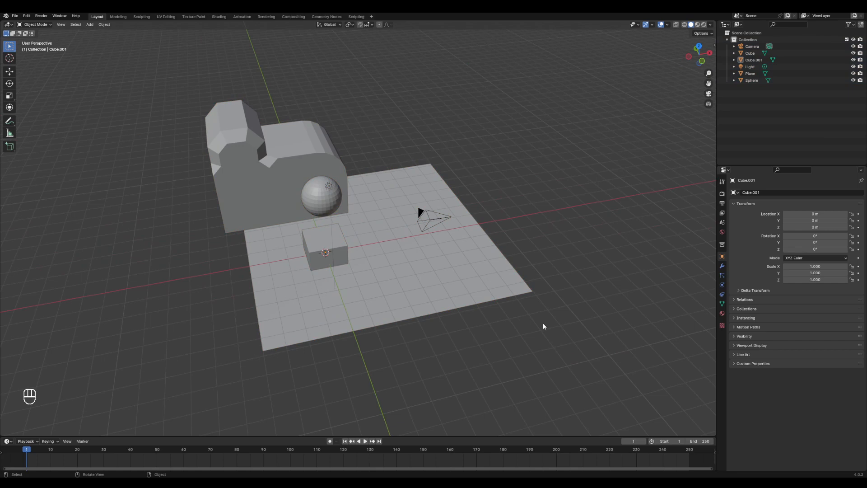
Put the sphere into Edit Mode with face selection and select a single face on its upper part
middle_drag(483, 295, 338, 264)
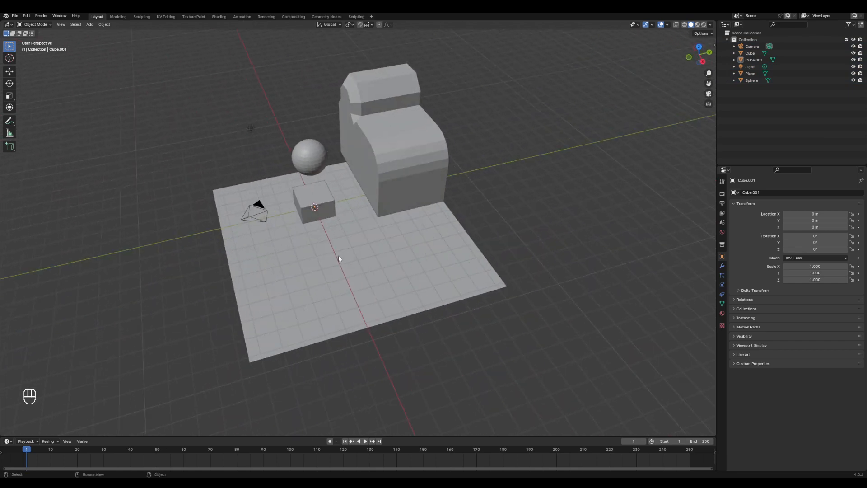
middle_drag(341, 236, 406, 214)
scroll(395, 207, up, 5)
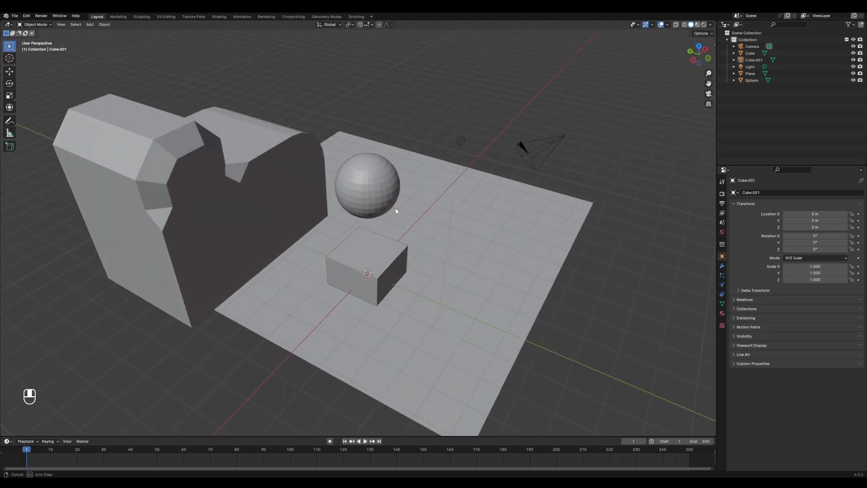
click(373, 185)
middle_drag(374, 185, 358, 174)
key(Tab)
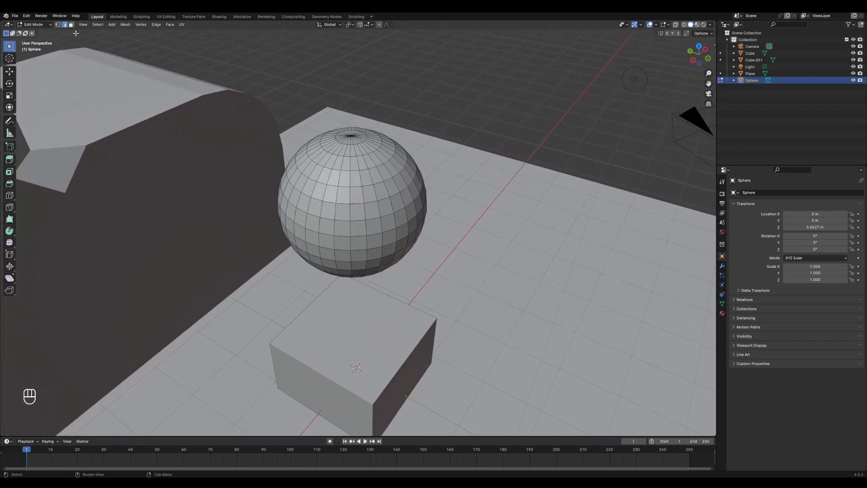
key(3)
click(365, 179)
middle_drag(365, 179, 474, 200)
shift+middle_drag(474, 200, 450, 205)
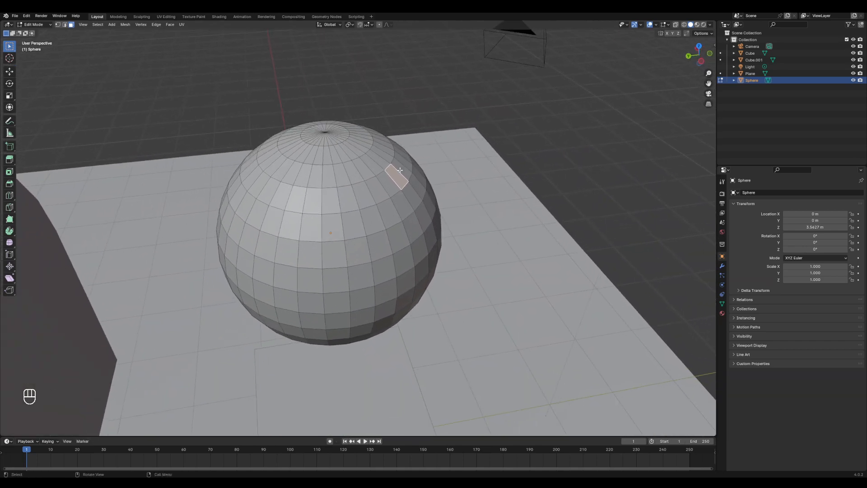
Pull the selected face away from the sphere without proportional editing, and undo the move
key(g)
click(455, 140)
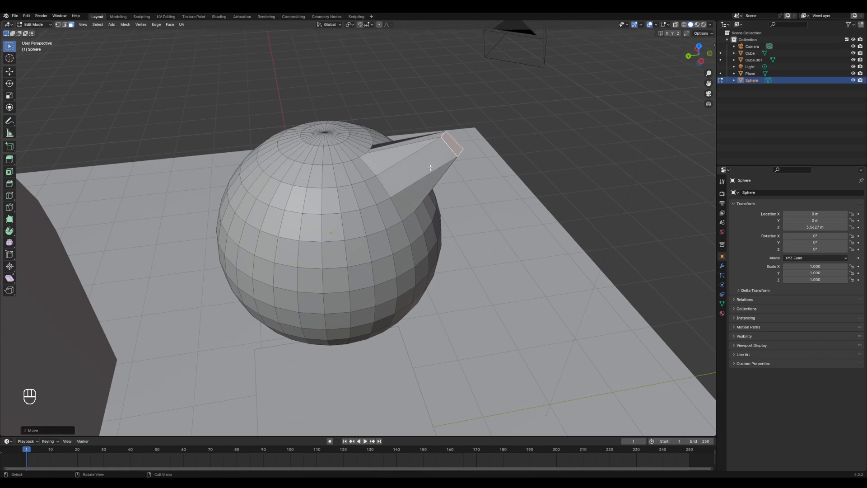
key(ctrl+z)
scroll(466, 117, down, 3)
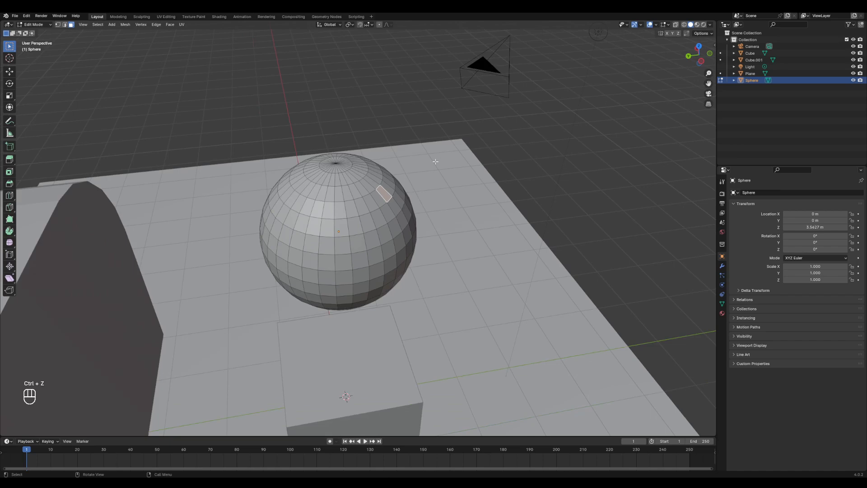
shift+middle_drag(399, 198, 394, 175)
scroll(389, 172, up, 1)
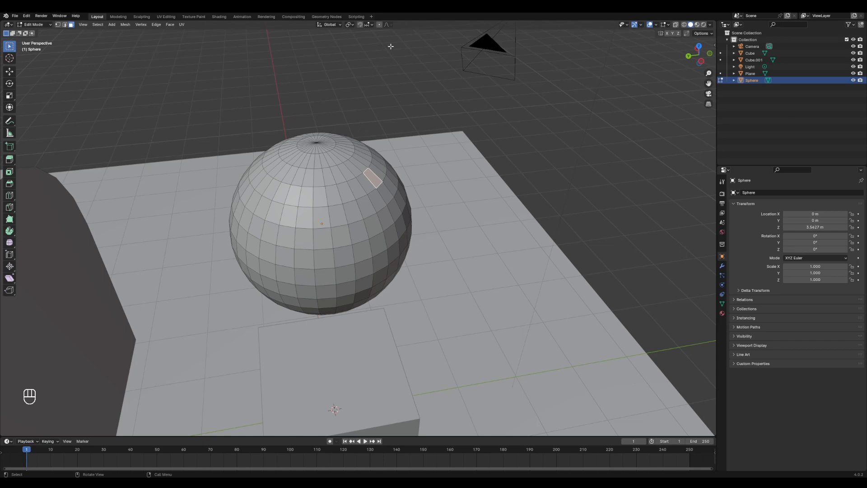
Turn on Proportional Editing, start moving the selected sphere face, and cancel that move
click(379, 25)
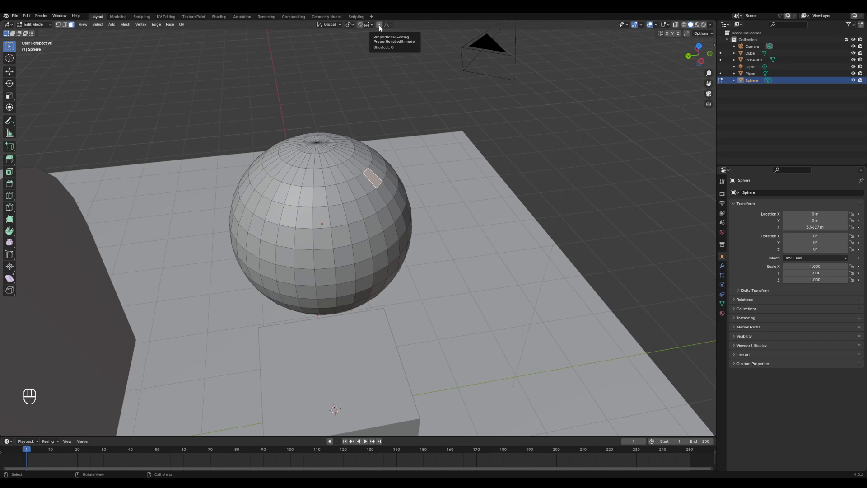
click(380, 26)
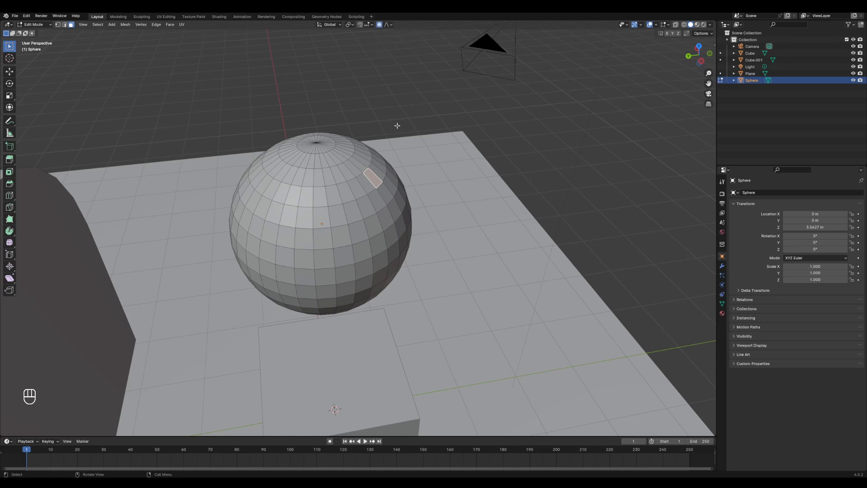
key(g)
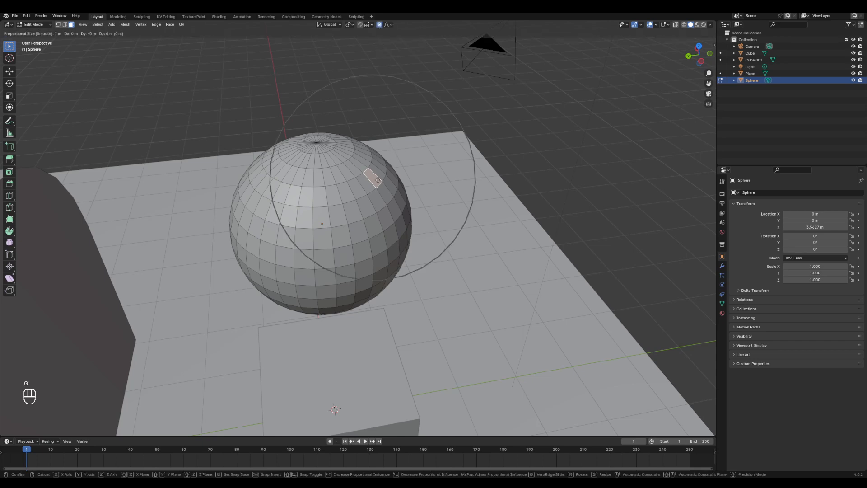
key(Escape)
Pull the face up and outward with a proportional size of 1 m, and undo the move
key(g)
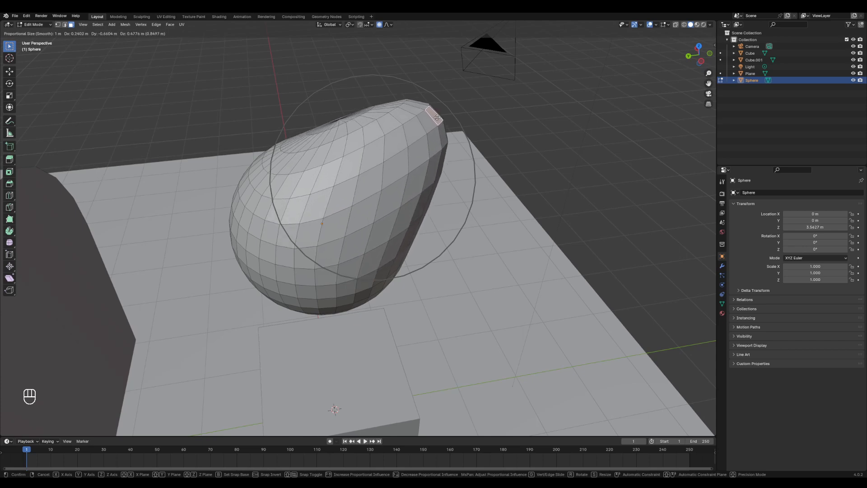
click(429, 123)
middle_drag(421, 133, 442, 187)
key(ctrl+z)
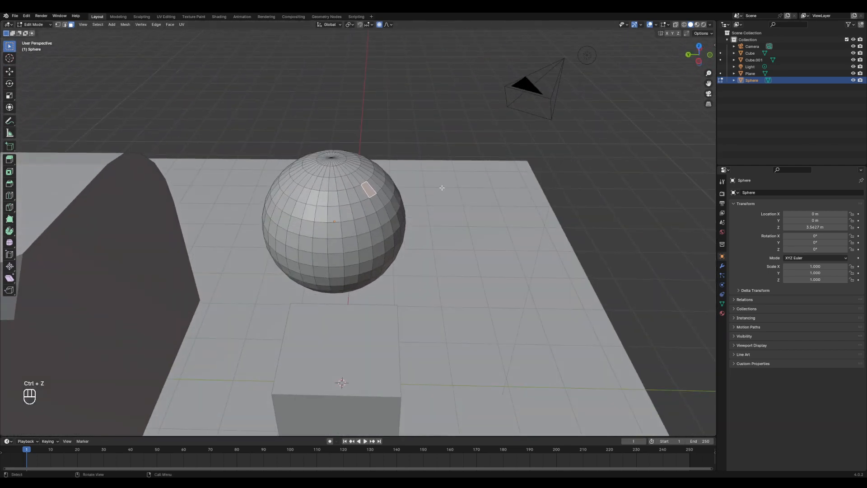
Pull the face up and outward while adjusting the area of influence, ending with a proportional size of about 1.95 m
key(g)
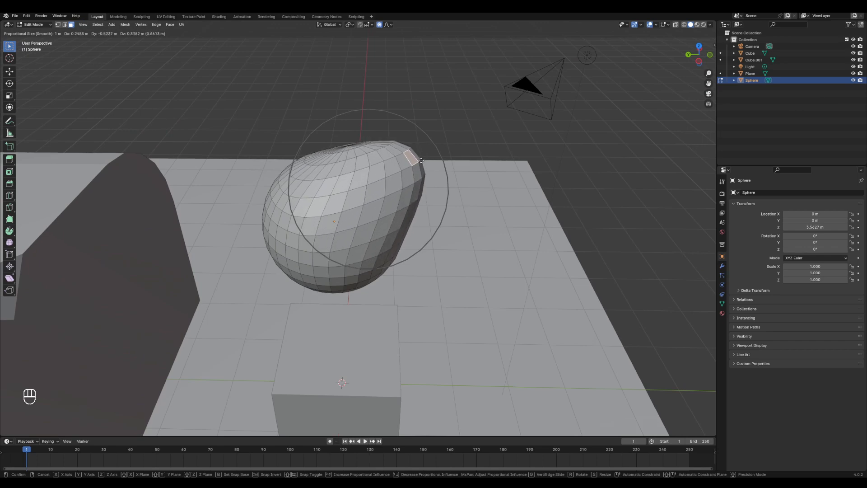
scroll(420, 161, down, 4)
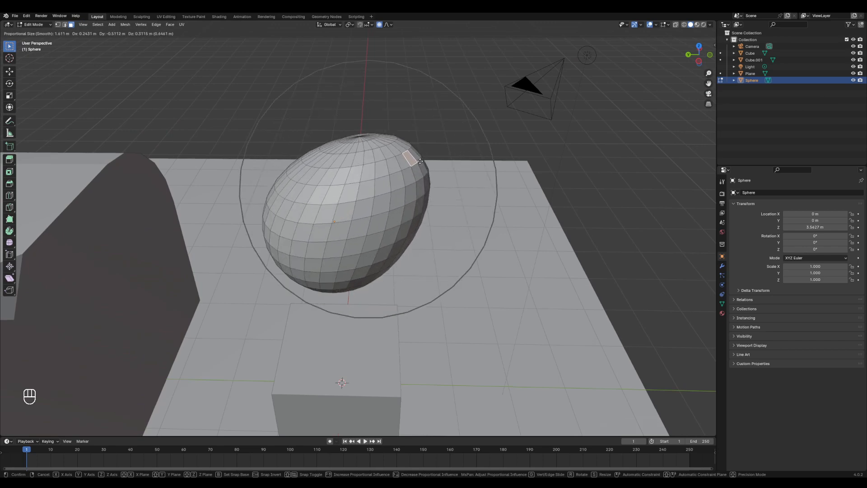
scroll(420, 161, up, 6)
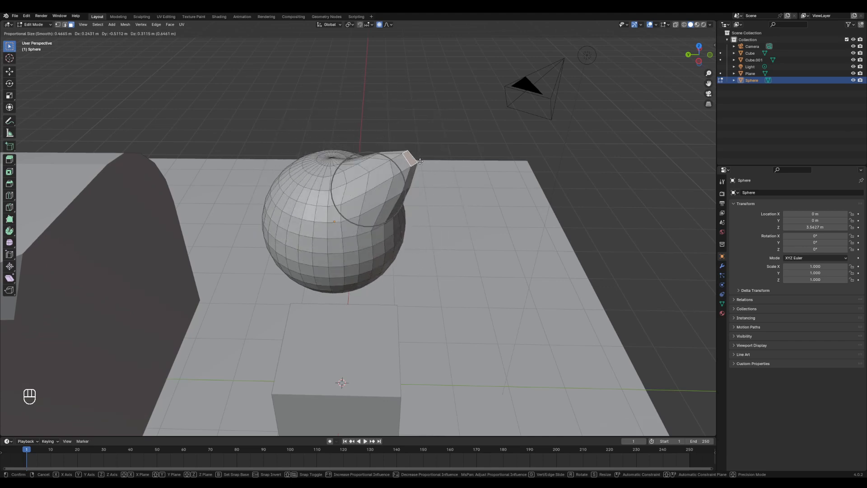
scroll(420, 161, down, 9)
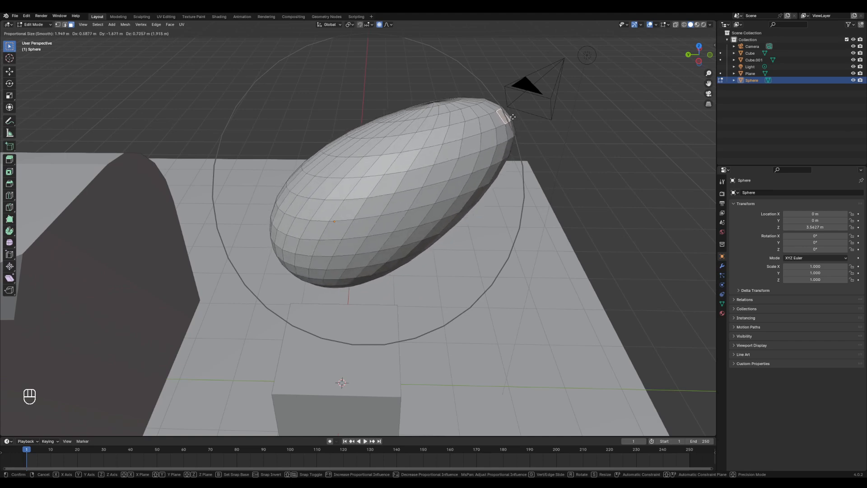
click(496, 127)
Rotate the selected face with proportional editing so the stretched end of the sphere bends upward
middle_drag(496, 126, 514, 176)
key(r)
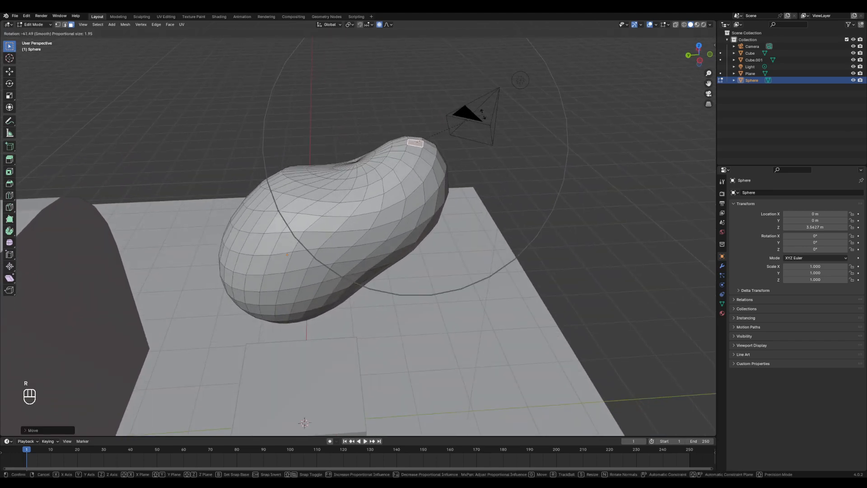
click(440, 113)
Turn off Proportional Editing, try moving the face on its own, and cancel the move
click(379, 25)
key(g)
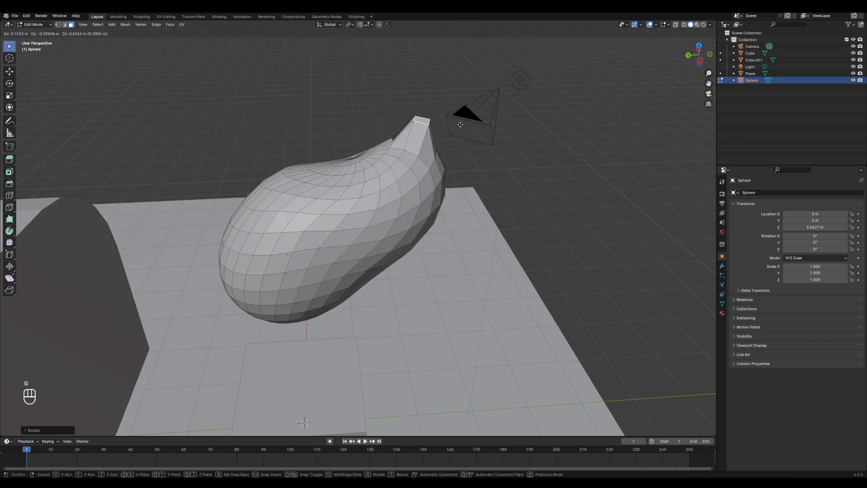
key(ctrl)
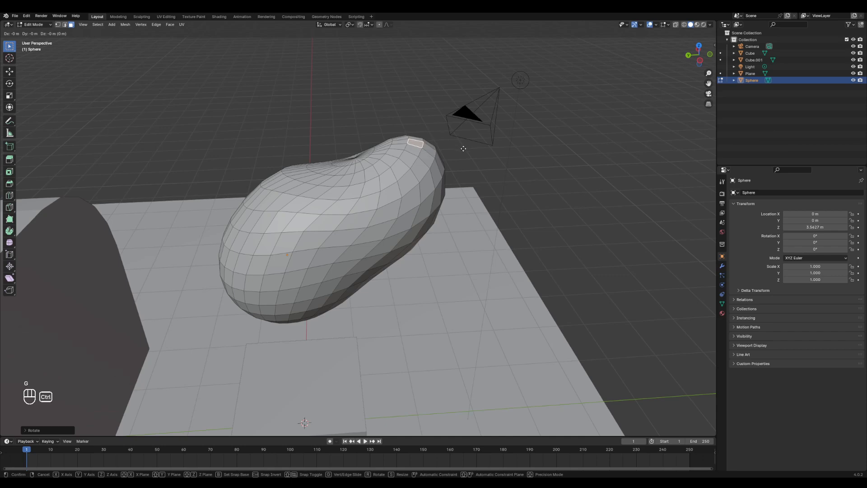
key(Escape)
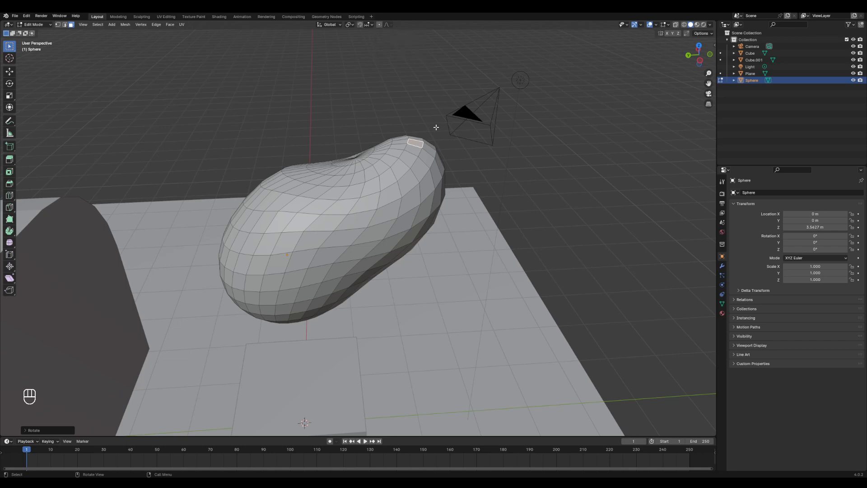
Turn Proportional Editing back on and pull the tip face upward together with the surrounding mesh
key(o)
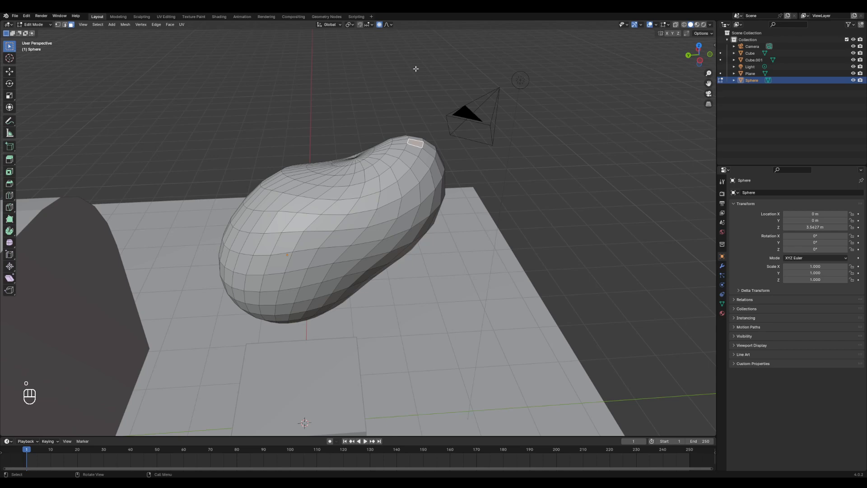
key(o)
key(g)
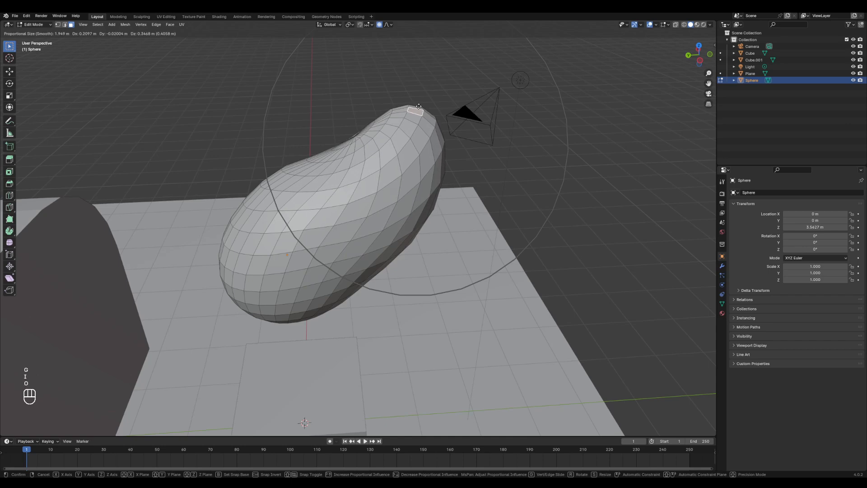
key(Escape)
key(g)
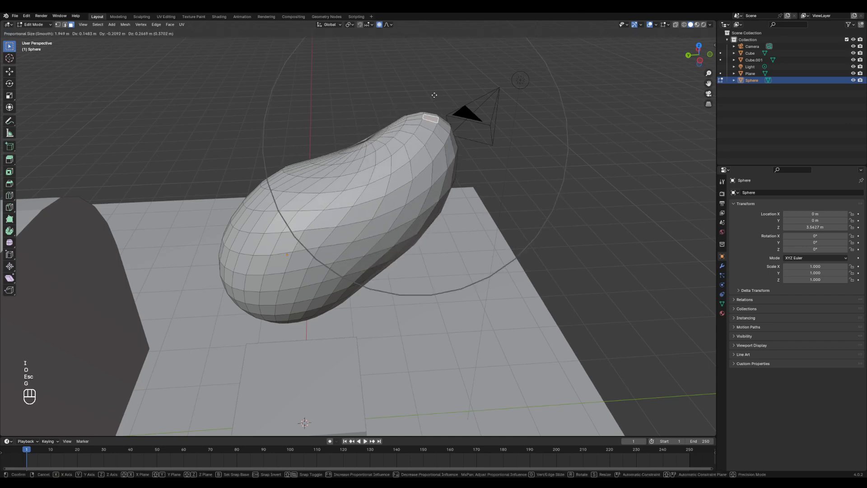
click(442, 121)
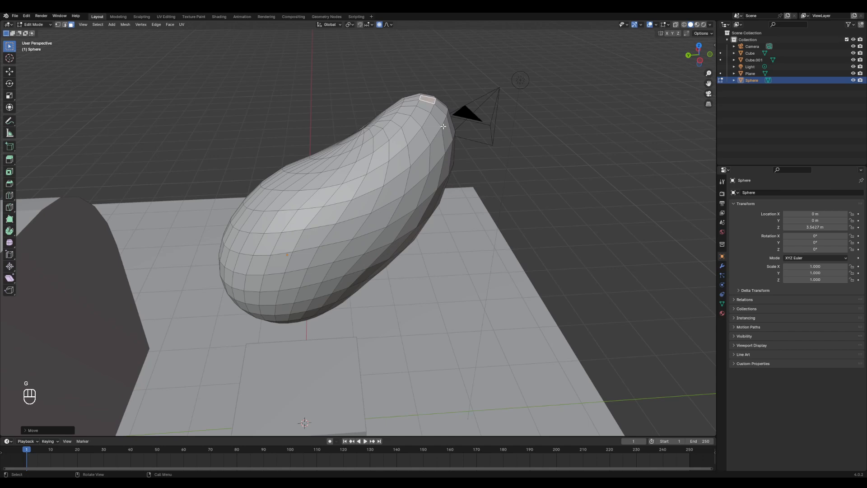
Move the tip face once without proportional editing and again with it, stretching the mesh into a pointed tip
key(o)
key(g)
click(473, 107)
key(o)
key(g)
click(518, 68)
scroll(478, 122, down, 4)
middle_drag(446, 161, 507, 158)
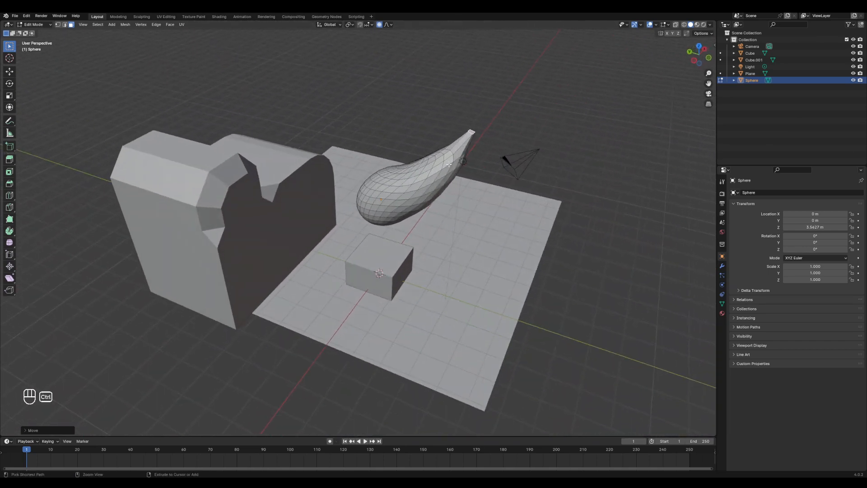
Undo the tip face moves made since the rotation
key(ctrl+z)
key(ctrl+z)
key(ctrl+z)
key(ctrl+z)
middle_drag(412, 97, 316, 154)
key(ctrl+z)
key(ctrl+z)
key(ctrl+z)
Return the deformed sphere to Object Mode
click(33, 25)
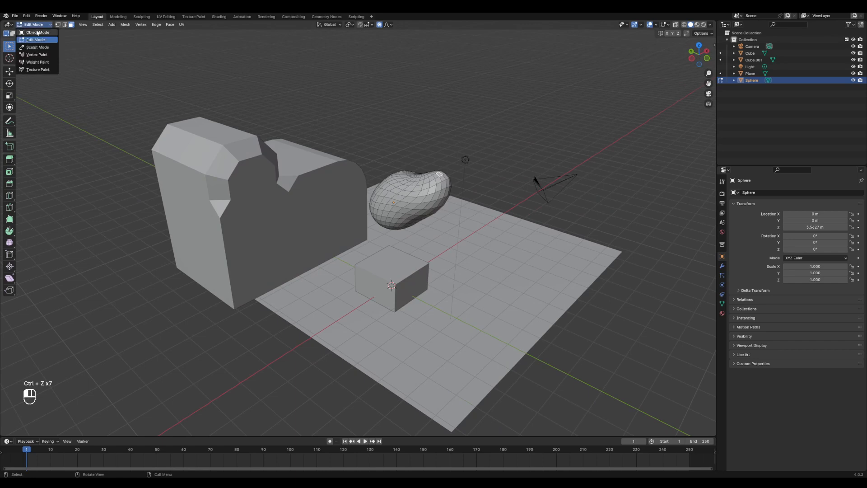
click(34, 33)
middle_drag(442, 215, 457, 232)
Select the small cube, deformed sphere, large block and plane, call up their deletion, then dismiss it and clear the selection
click(521, 258)
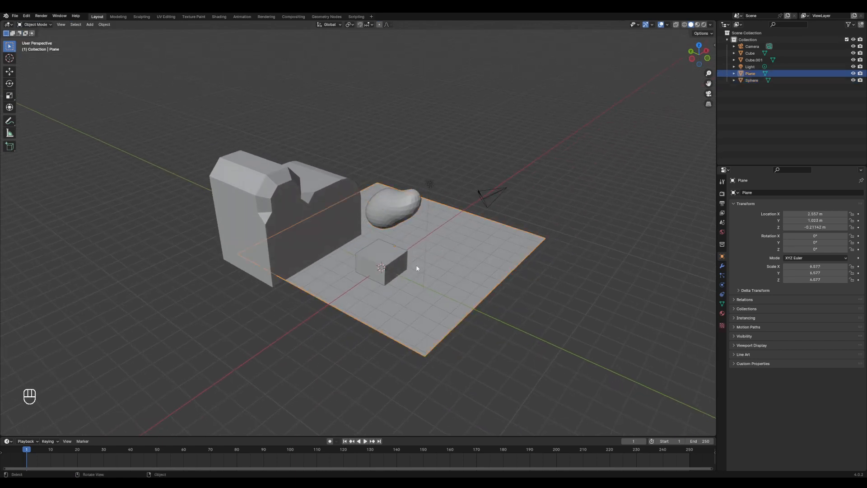
click(402, 258)
shift+click(395, 207)
shift+click(295, 193)
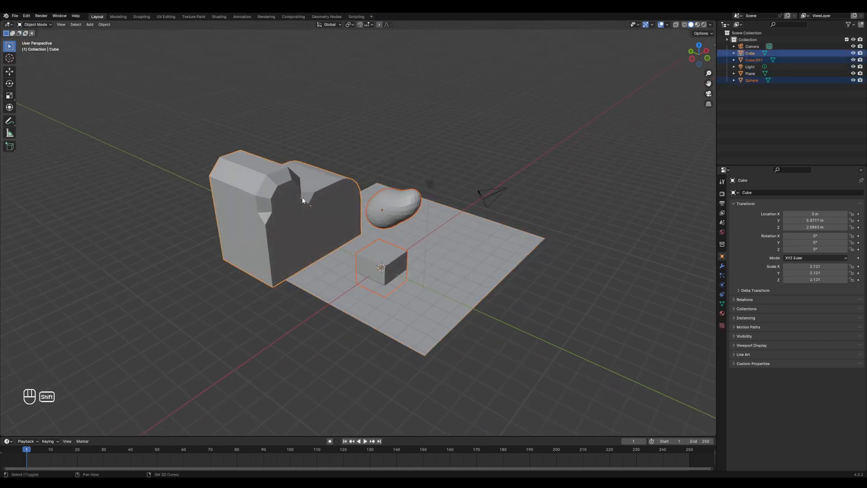
shift+click(464, 238)
shift+middle_drag(464, 237, 451, 240)
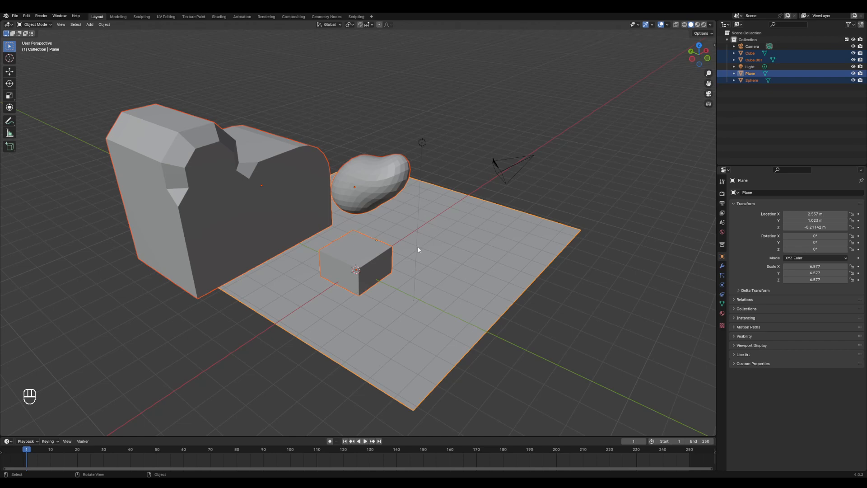
key(x)
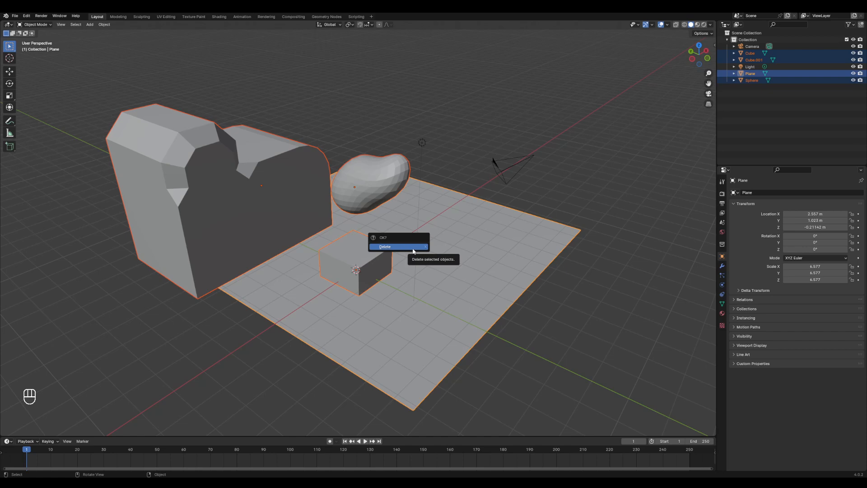
click(571, 204)
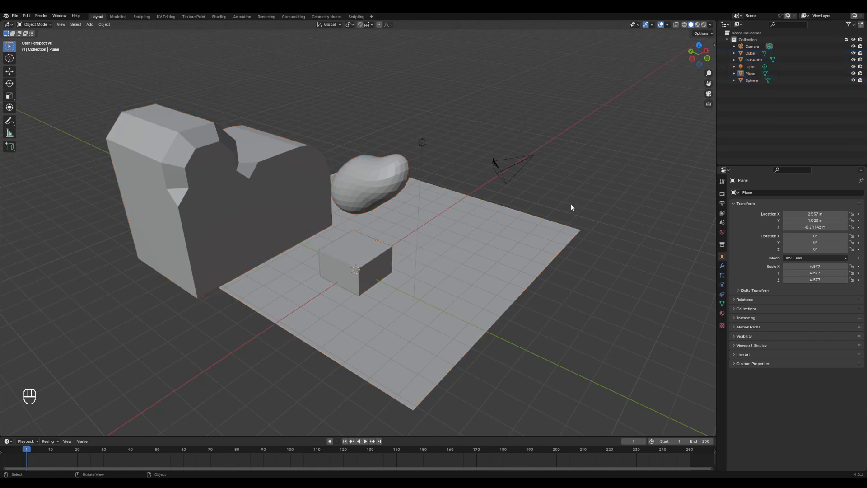
Select the small cube and start deleting it
click(368, 274)
key(x)
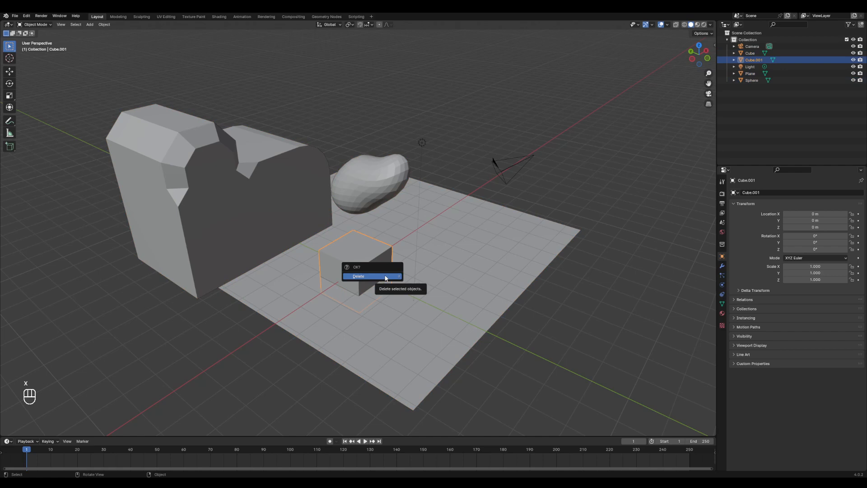
Delete the small cube at the world origin
click(386, 277)
click(449, 220)
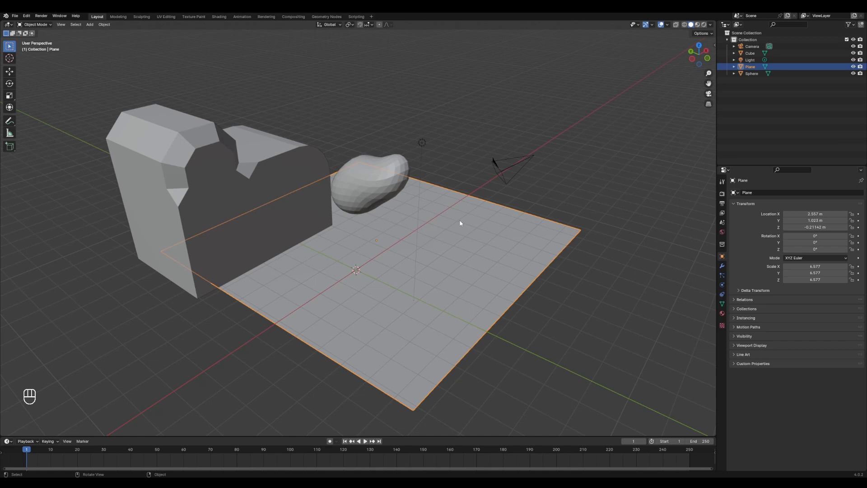
key(x)
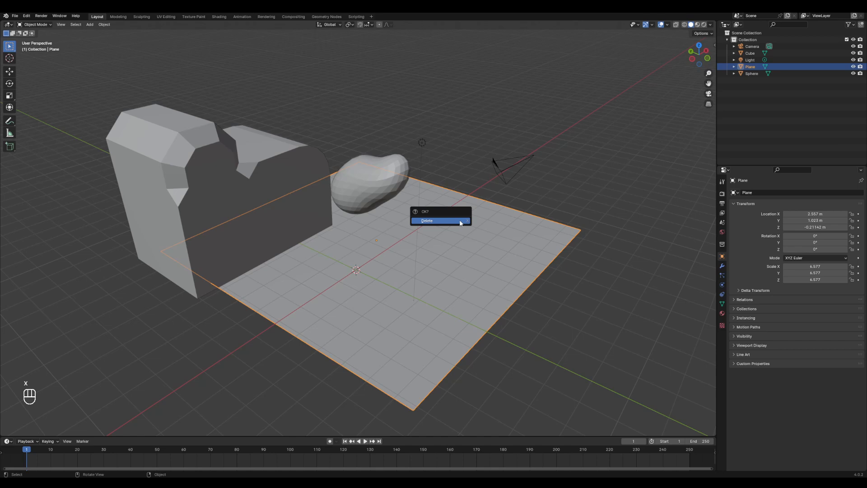
Delete the large carved cube, the deformed sphere and the flat plane from the scene
click(298, 194)
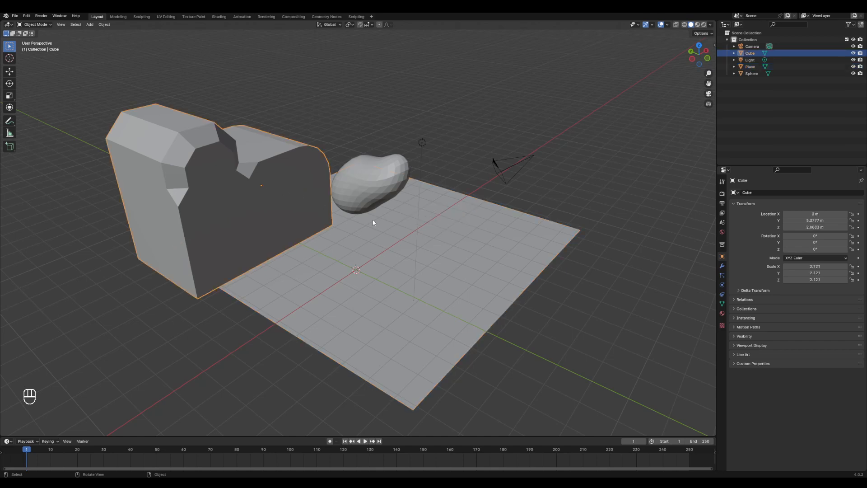
key(x)
click(269, 195)
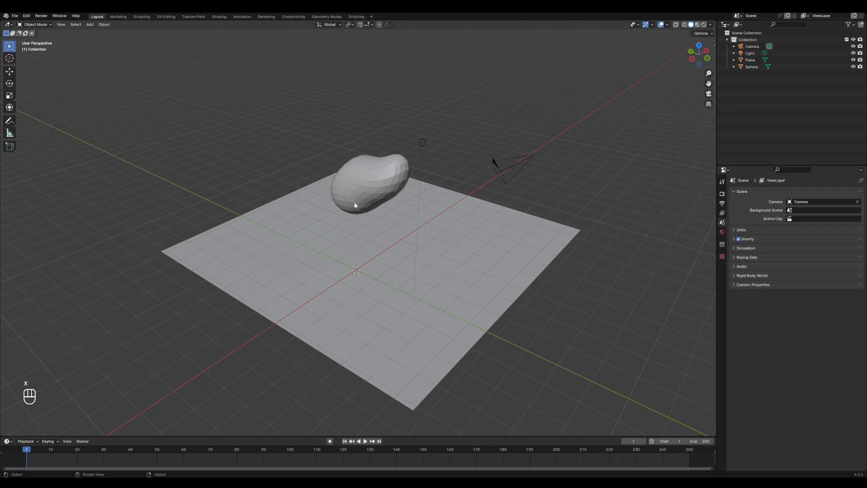
click(370, 194)
key(x)
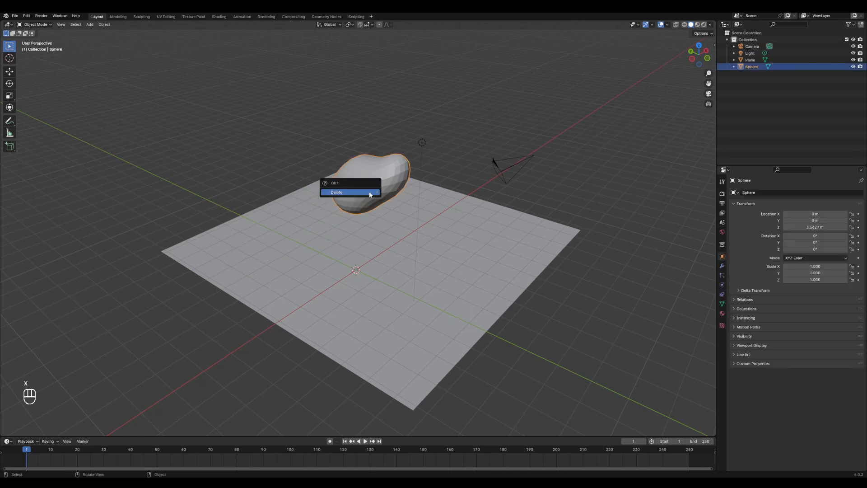
click(369, 195)
click(370, 195)
key(x)
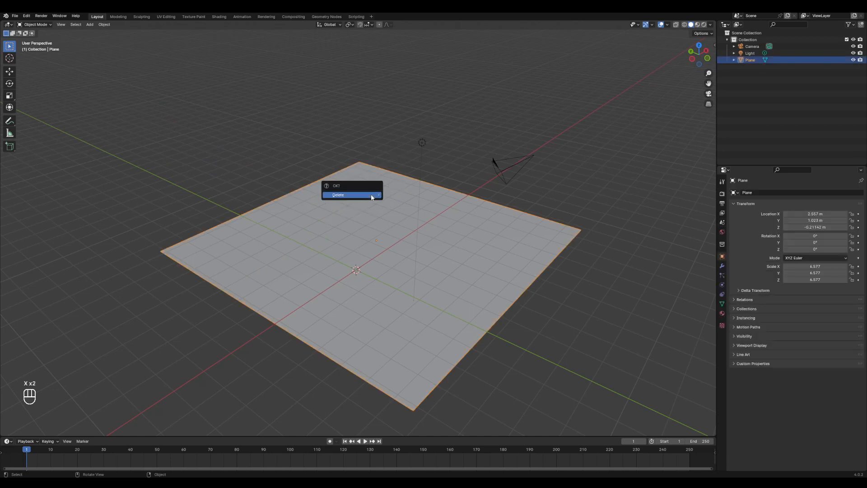
key(x)
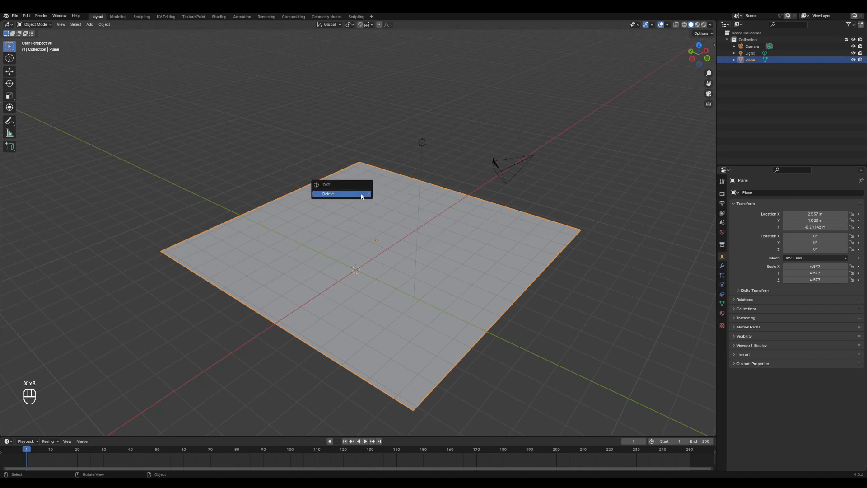
click(361, 194)
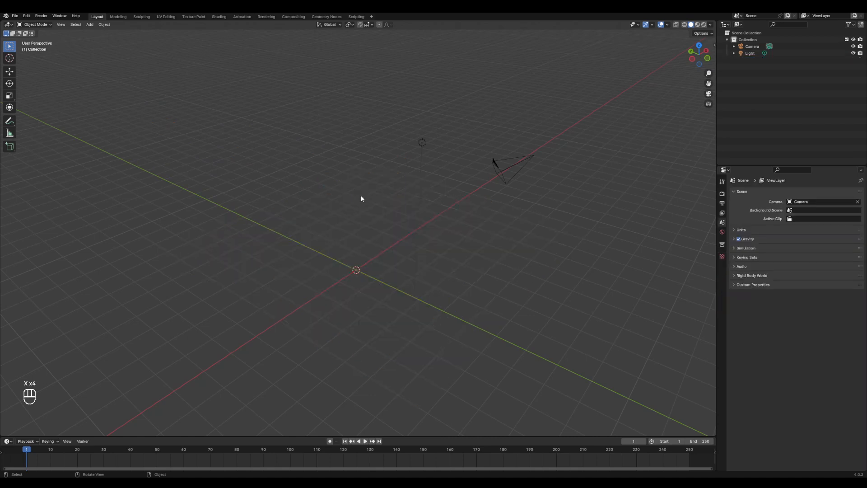
Undo the deletions to restore the plane, the sphere and the large cube
key(ctrl+z)
key(x)
click(361, 198)
key(ctrl+z)
key(ctrl+z)
key(ctrl+z)
key(ctrl+z)
key(ctrl+z)
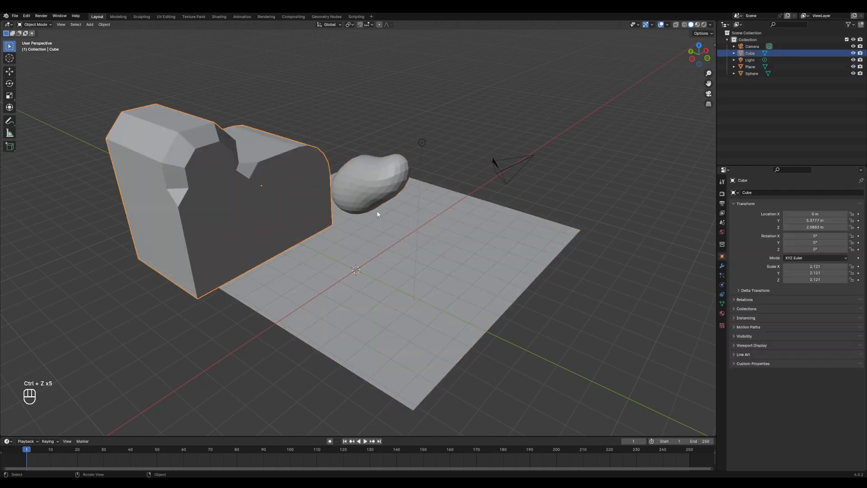
Remove all the remaining mesh objects, starting with the deformed sphere, and keep only the camera and the light
click(361, 209)
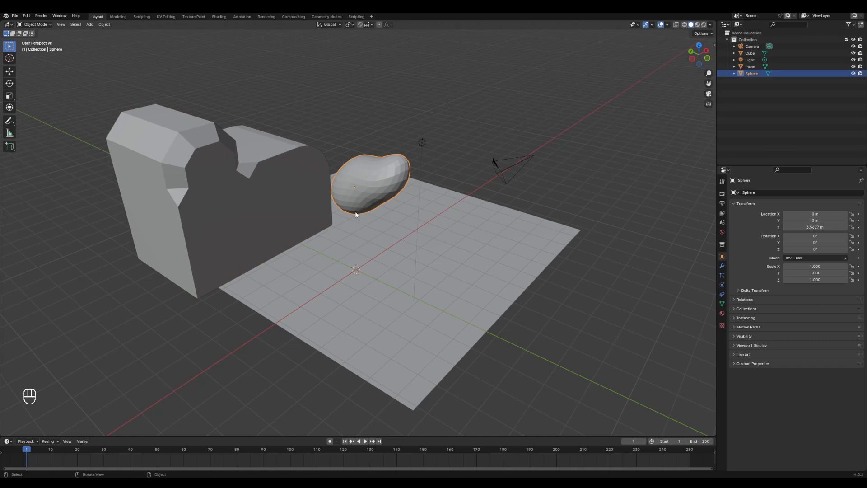
mouse_move(368, 212)
middle_down()
mouse_move(387, 226)
mouse_move(372, 210)
middle_up()
key(x)
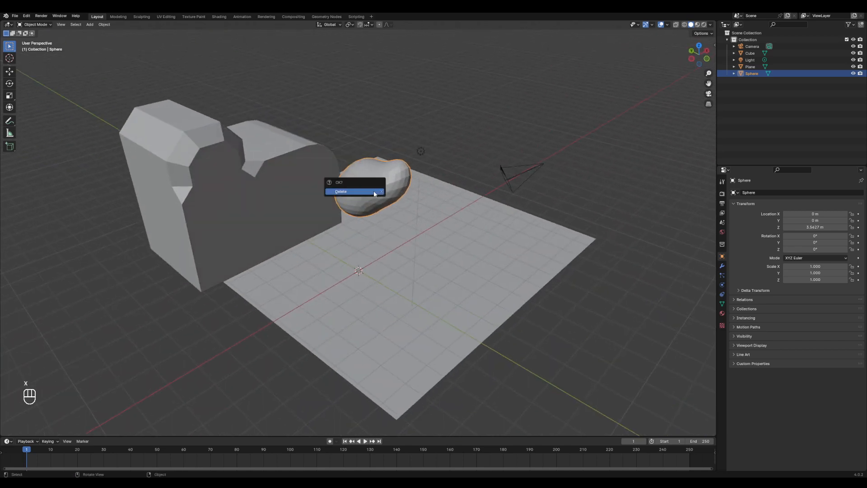
key(x)
click(350, 204)
key(x)
key(x)
click(283, 198)
key(x)
click(283, 197)
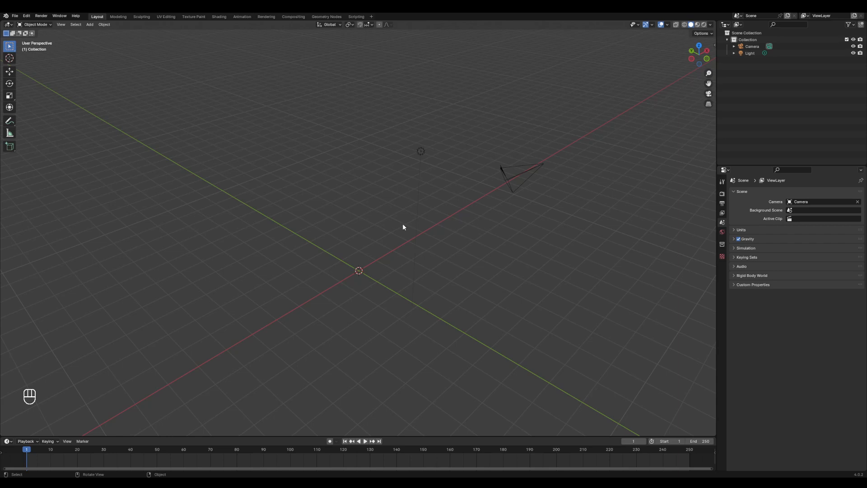
Add a mesh plane at the world origin
middle_drag(368, 220, 338, 222)
key(shift+a)
mouse_move(338, 222)
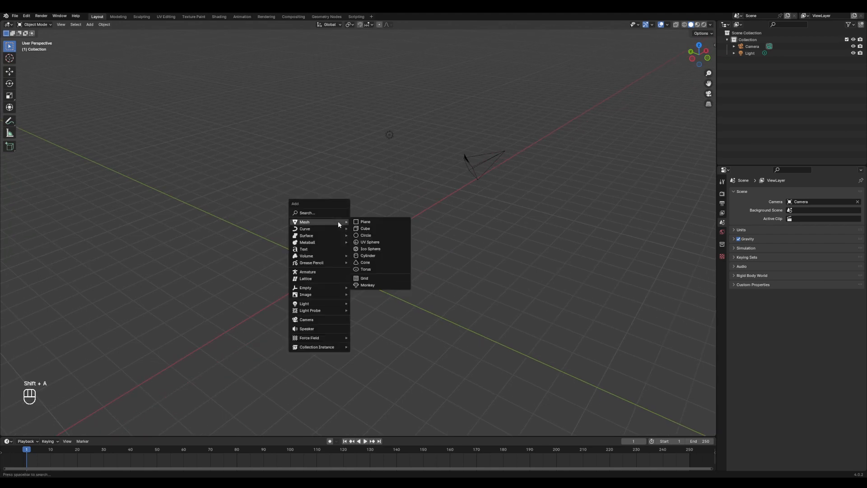
click(376, 222)
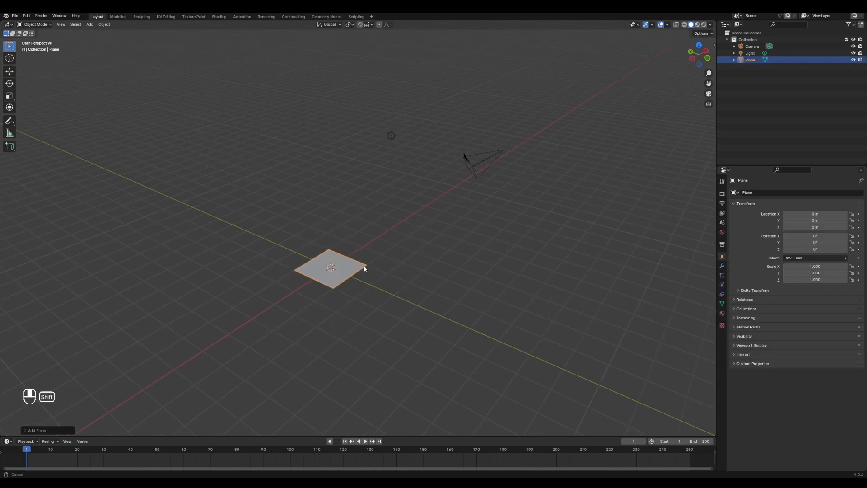
Scale the plane up uniformly to about 15.96 so it forms a large ground surface
shift+middle_drag(363, 269, 399, 229)
key(s)
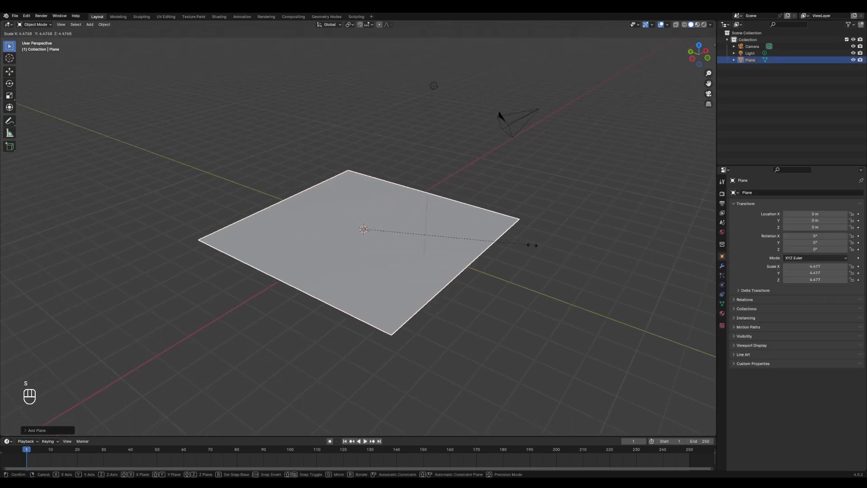
click(50, 265)
scroll(385, 235, down, 4)
key(s)
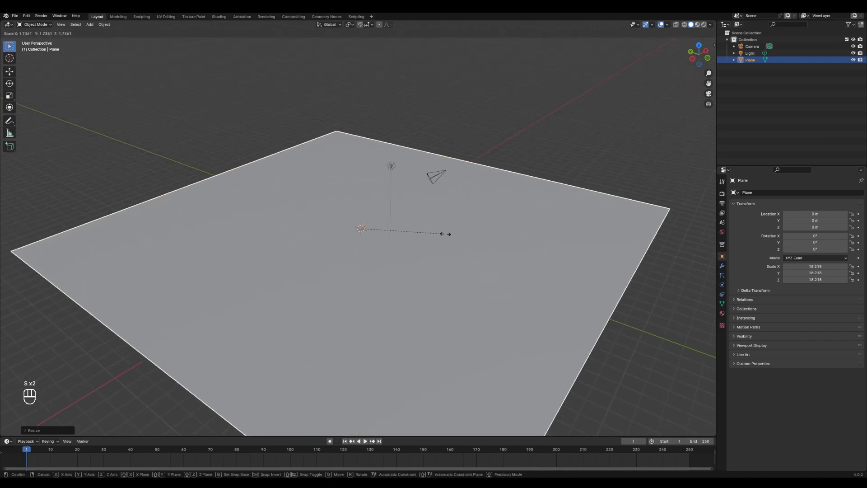
click(434, 234)
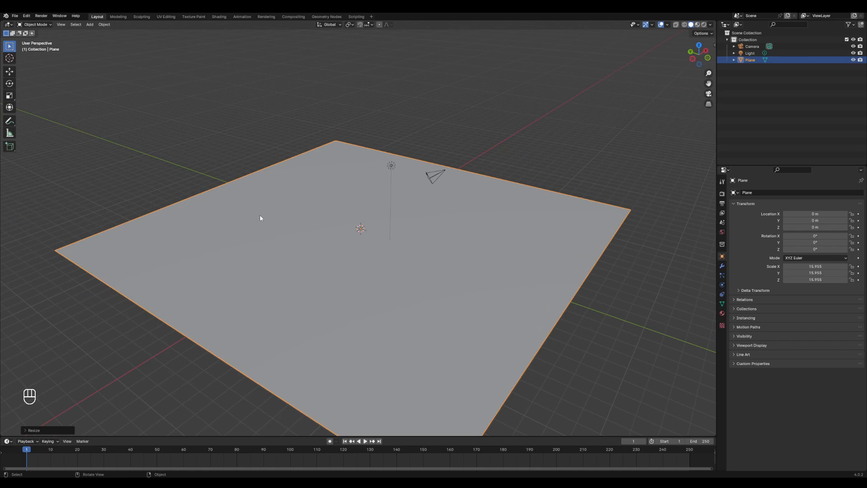
middle_drag(288, 180, 320, 186)
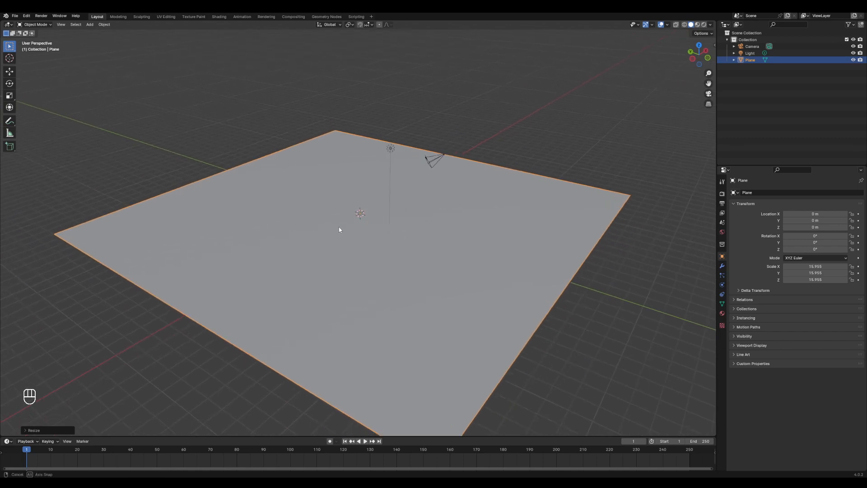
middle_drag(339, 229, 335, 230)
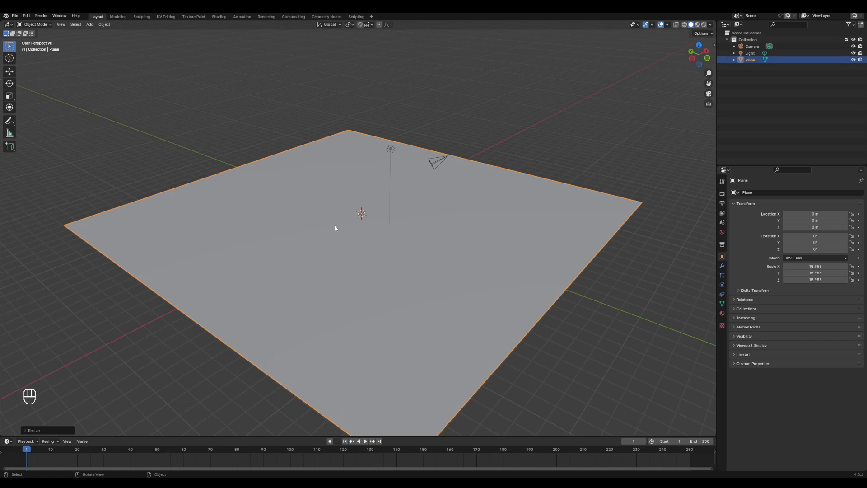
key(Tab)
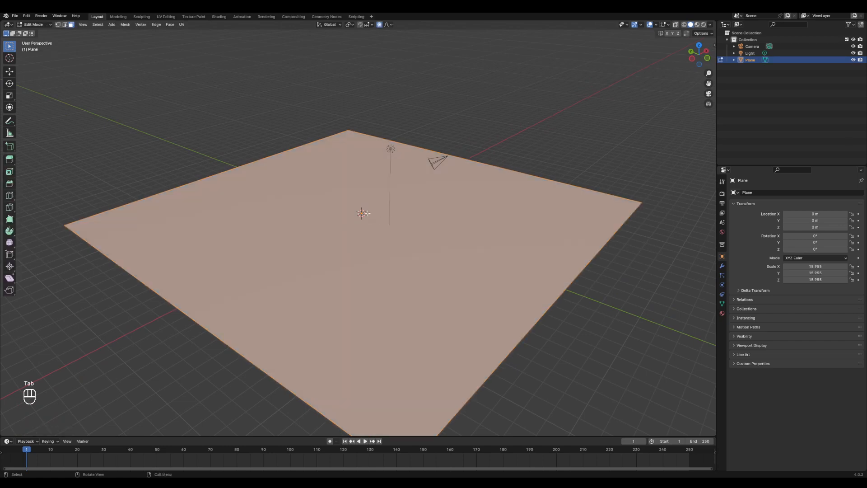
key(g)
key(Escape)
middle_drag(376, 213, 351, 228)
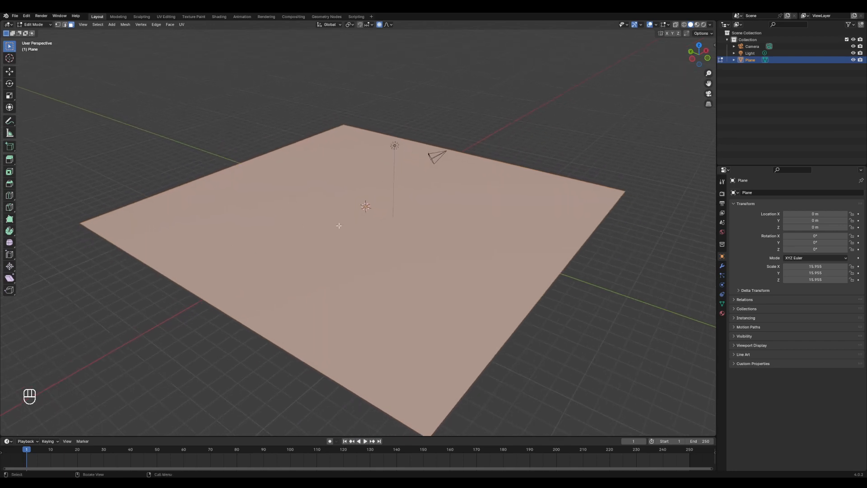
middle_drag(409, 206, 290, 234)
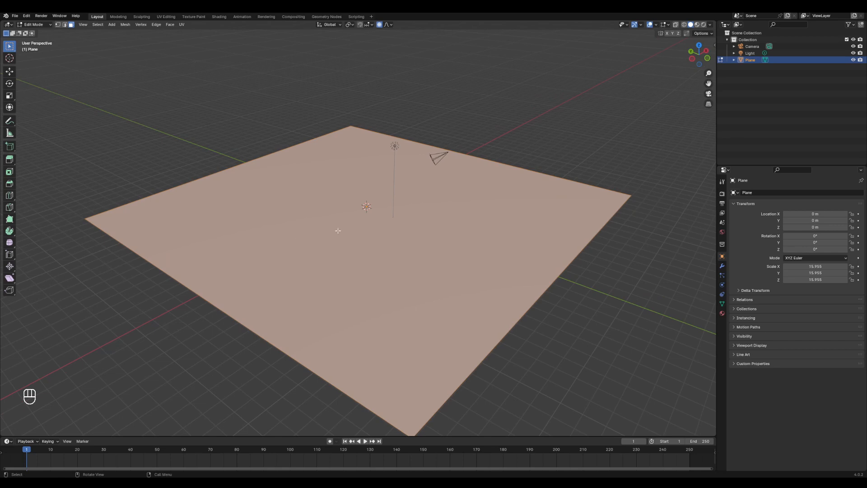
key(Tab)
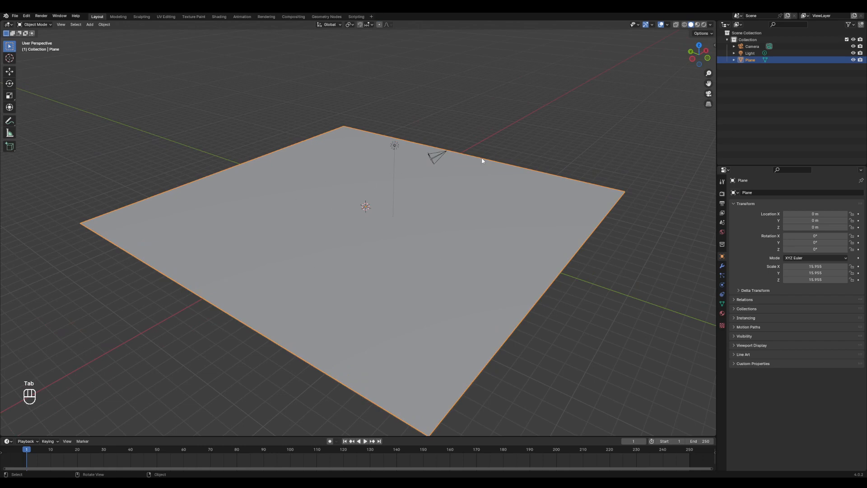
Add a Subdivision Surface modifier to the plane and set its subdivision type to Simple
click(722, 268)
scroll(509, 266, down, 1)
middle_drag(509, 265, 488, 256)
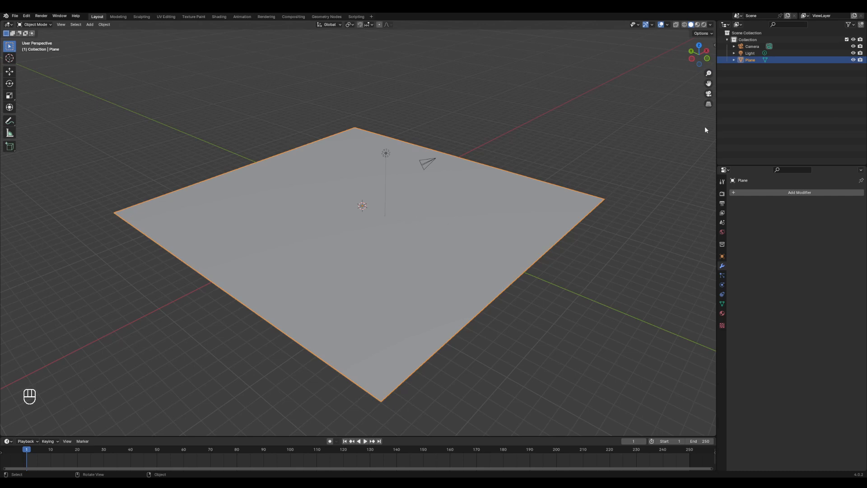
click(776, 190)
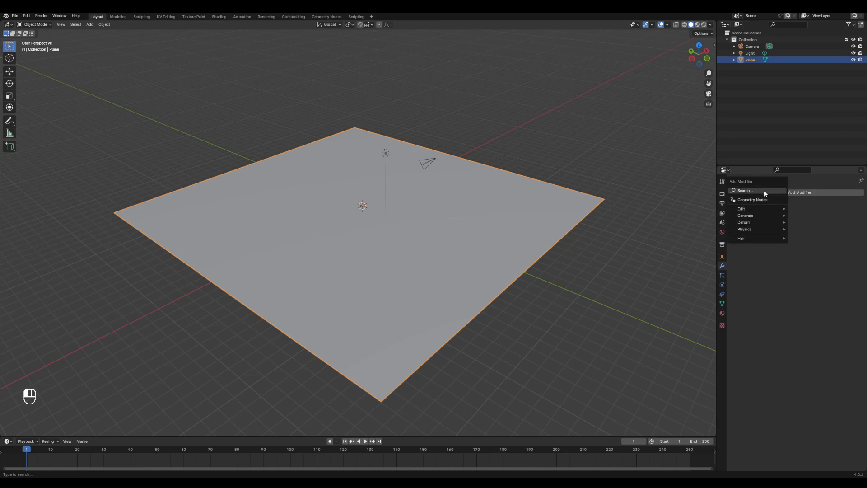
mouse_move(760, 211)
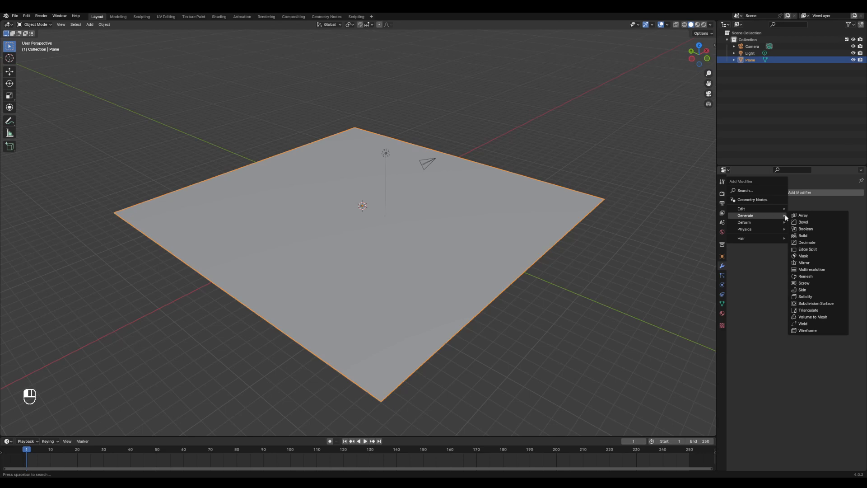
click(815, 304)
middle_drag(488, 252, 479, 257)
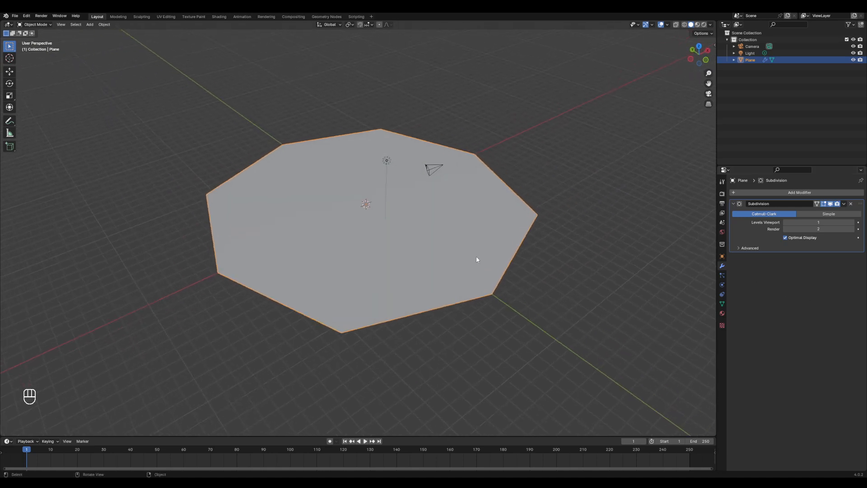
middle_drag(371, 213, 361, 221)
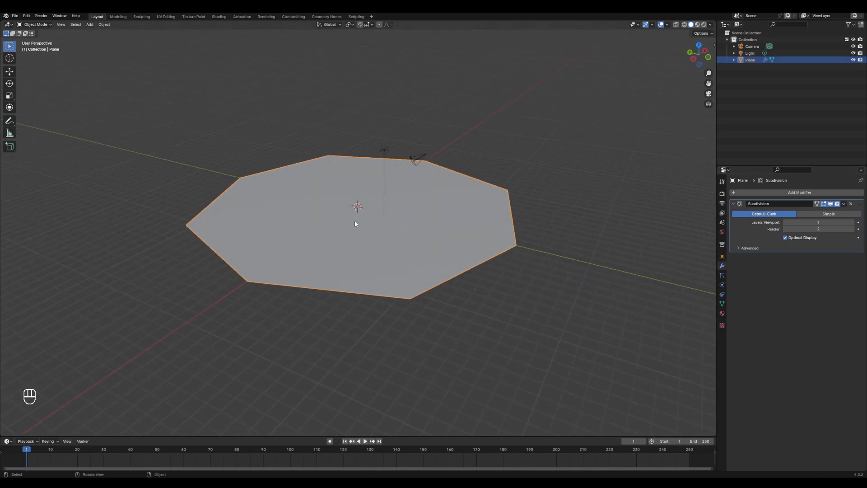
middle_drag(472, 197, 442, 240)
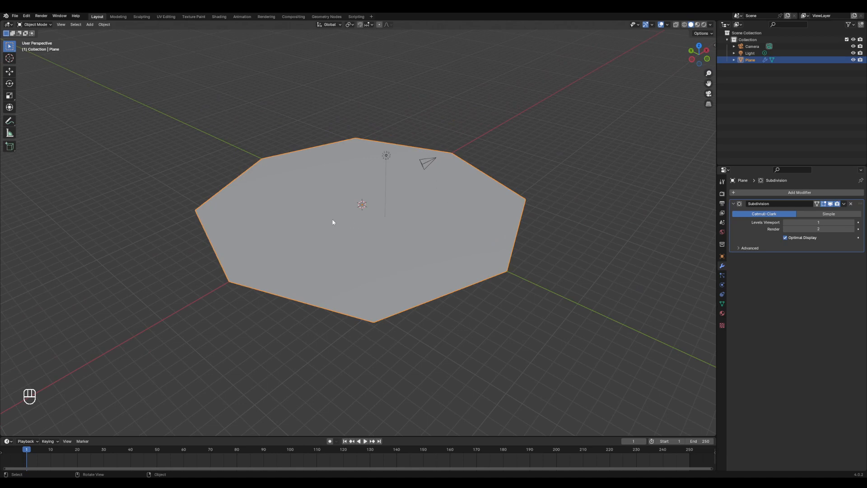
click(829, 213)
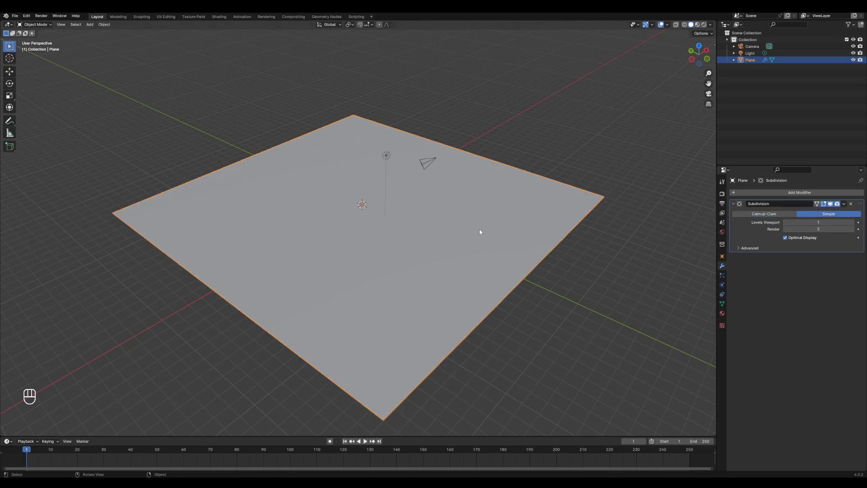
Show the viewport in wireframe shading and turn off Optimal Display in the plane's Subdivision modifier
click(793, 238)
click(792, 238)
click(684, 25)
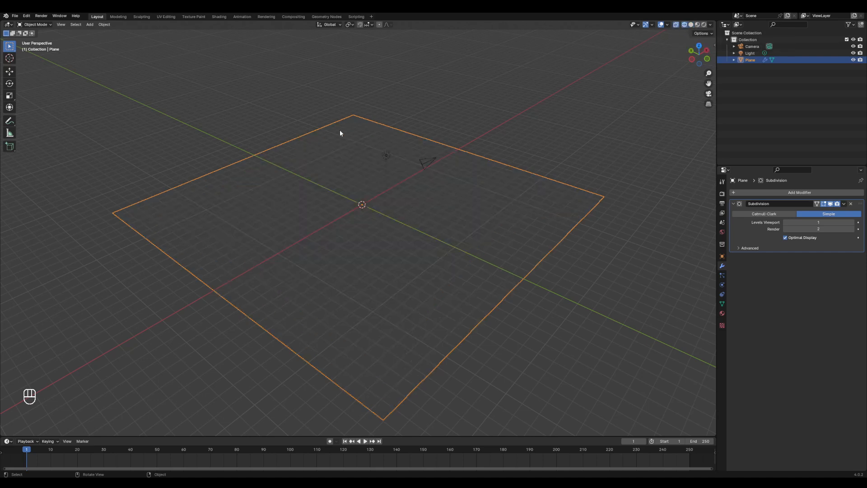
click(785, 237)
middle_drag(447, 256, 376, 216)
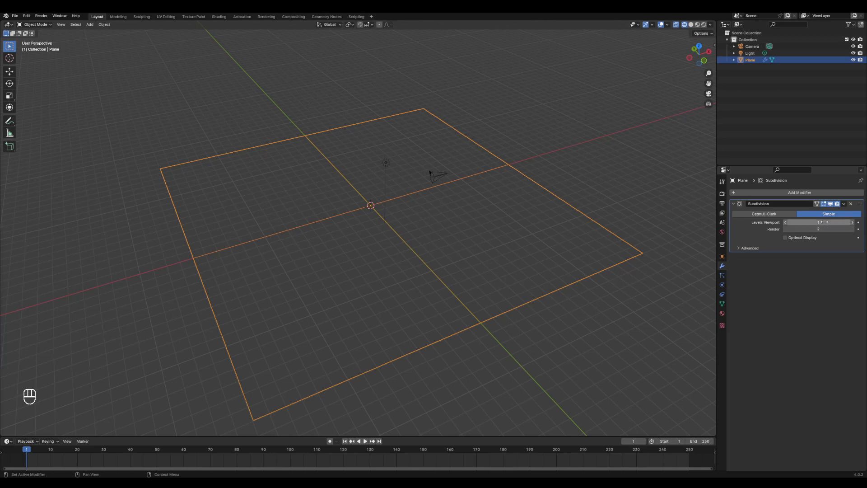
Raise the Subdivision modifier's viewport levels to 6
click(853, 222)
click(852, 222)
click(853, 223)
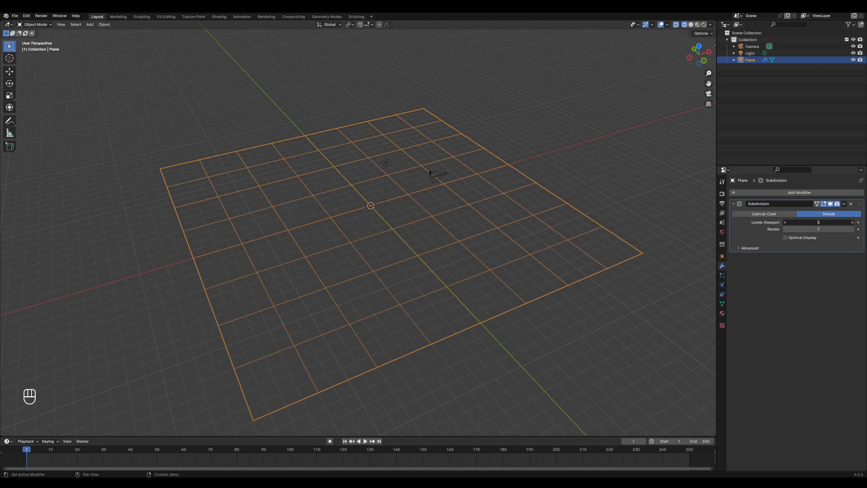
click(852, 223)
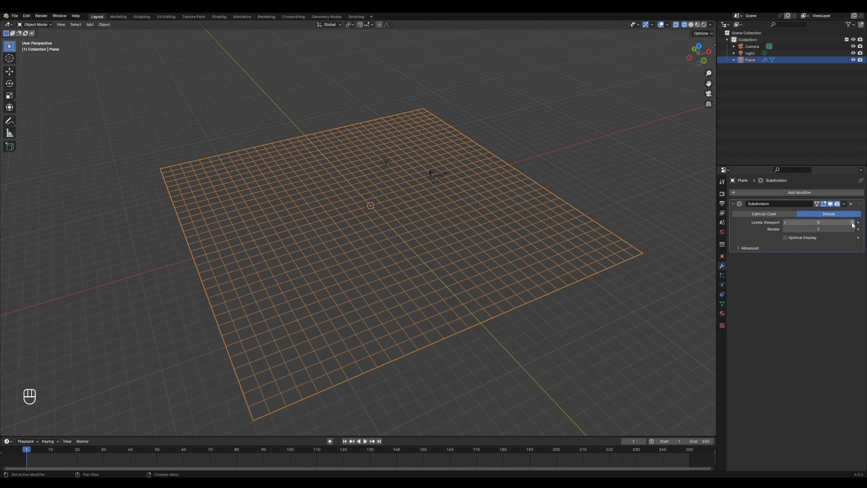
click(852, 223)
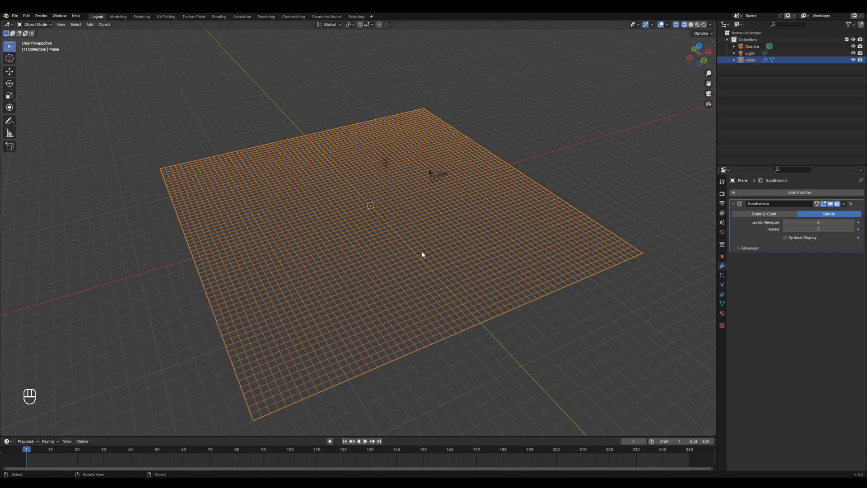
Preview Catmull-Clark as the plane's subdivision type and return the modifier to Simple
click(758, 214)
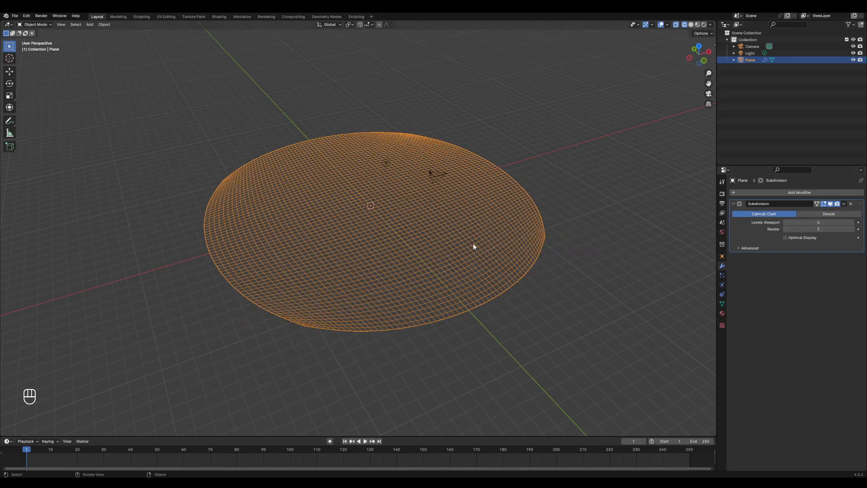
middle_drag(511, 239, 451, 264)
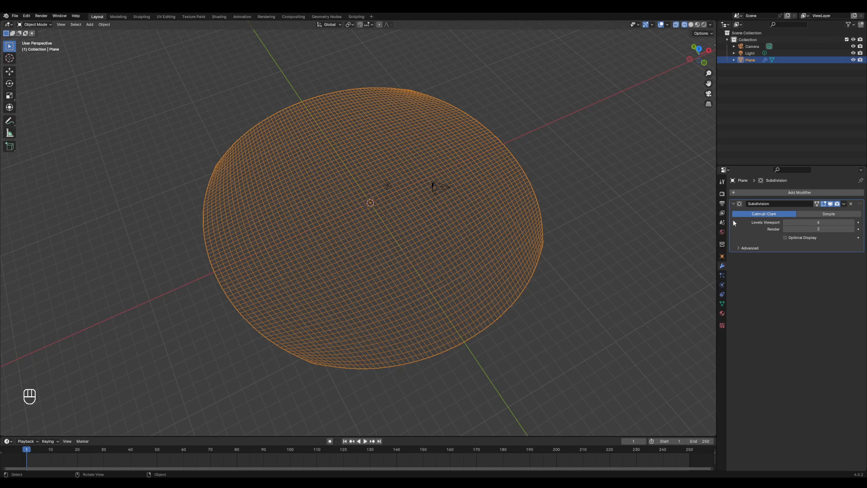
click(836, 213)
middle_drag(481, 265, 471, 260)
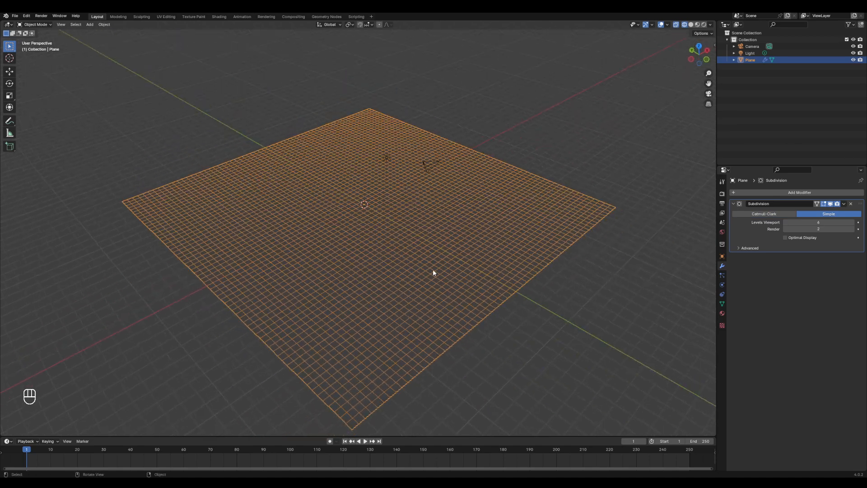
middle_drag(406, 286, 412, 277)
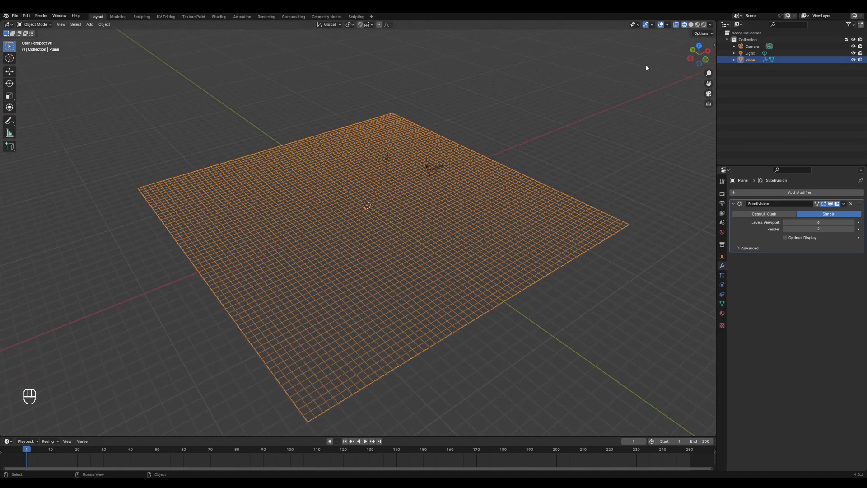
Show the viewport in solid shading
click(691, 25)
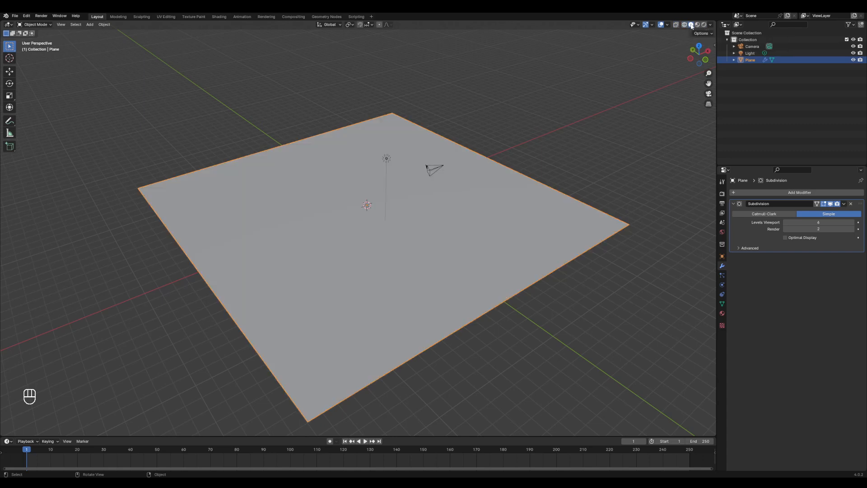
middle_drag(572, 187, 542, 217)
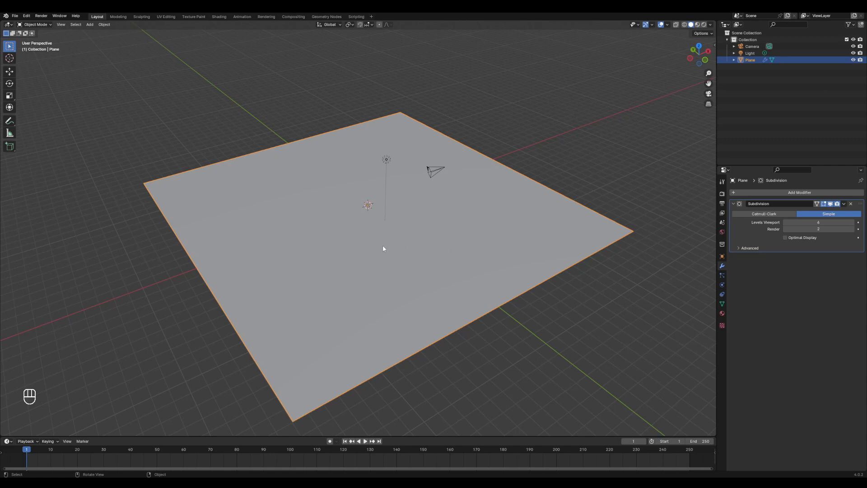
Switch to vertex selection in Edit Mode and try to move a corner vertex of the plane
key(Tab)
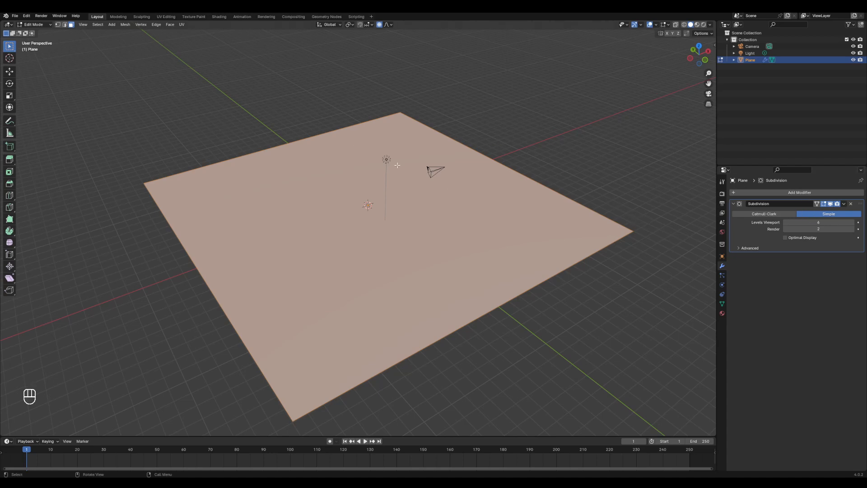
key(1)
click(147, 185)
key(g)
key(Escape)
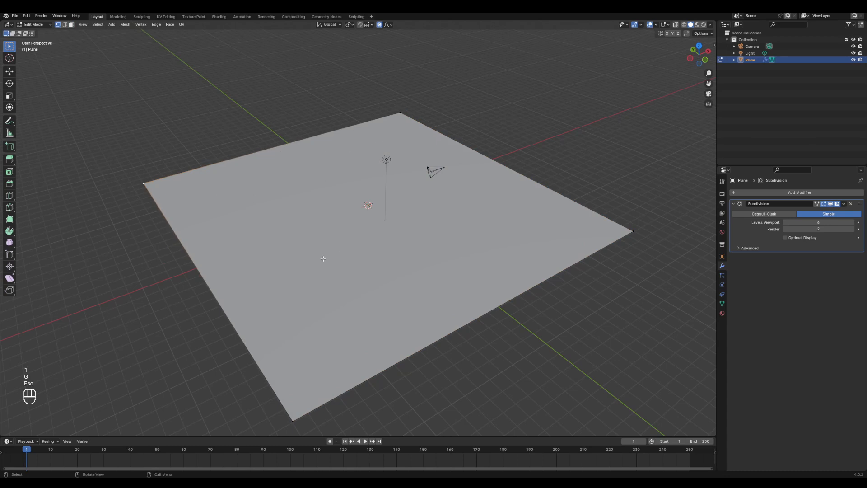
key(Tab)
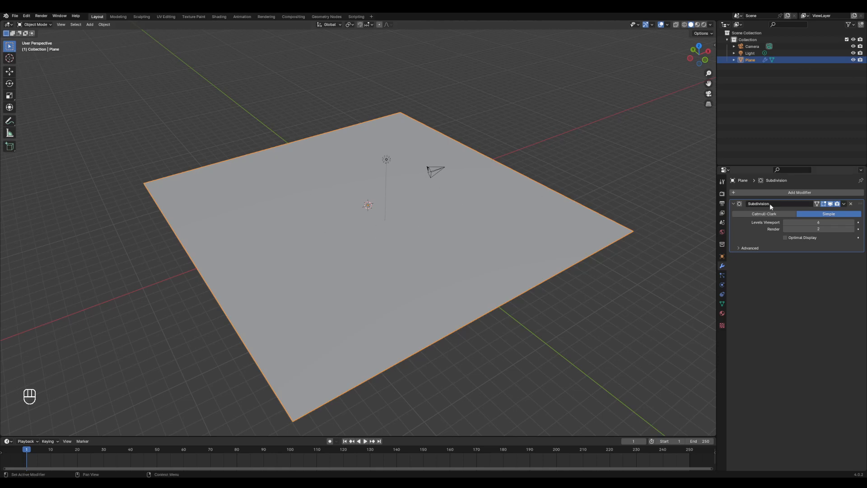
Apply the Subdivision modifier to the plane and open its subdivided mesh for editing
click(843, 204)
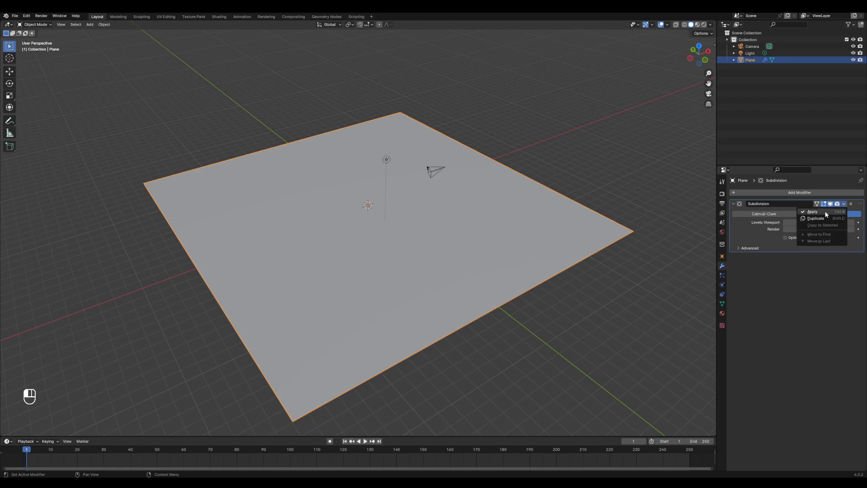
click(824, 212)
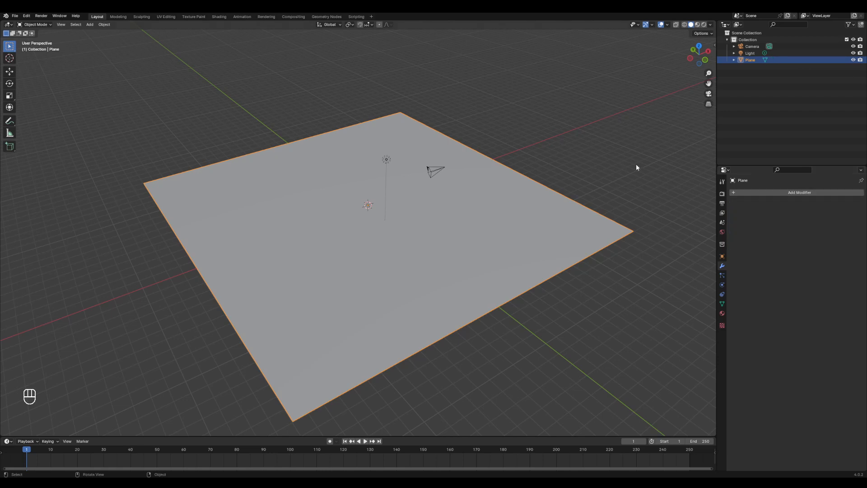
middle_drag(466, 228, 372, 242)
key(Tab)
Try to pull up a vertex near the plane's middle with smooth proportional editing, enlarging the falloff to about 10.8 m
click(618, 307)
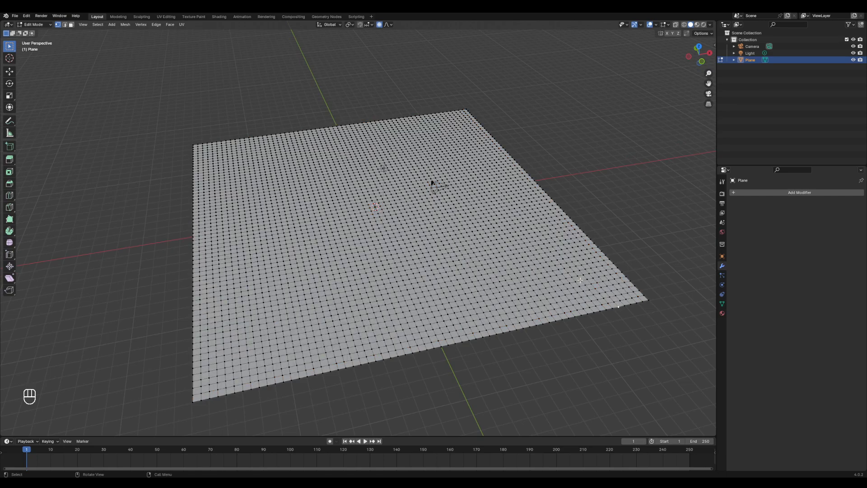
click(366, 254)
scroll(386, 253, up, 2)
middle_drag(384, 254, 413, 250)
scroll(400, 259, down, 1)
scroll(417, 260, up, 2)
key(g)
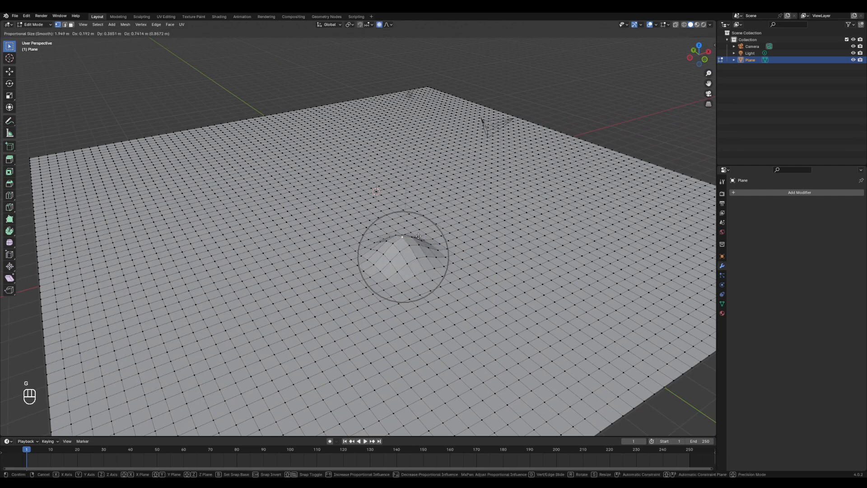
scroll(420, 227, down, 13)
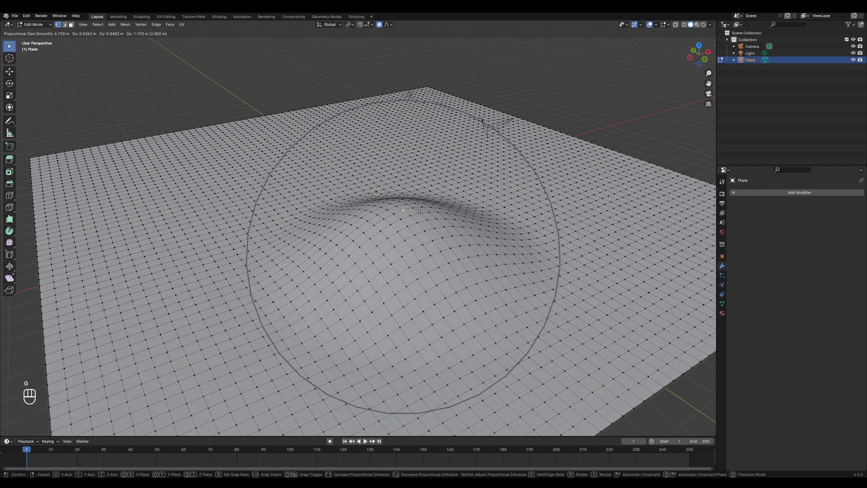
scroll(419, 181, down, 5)
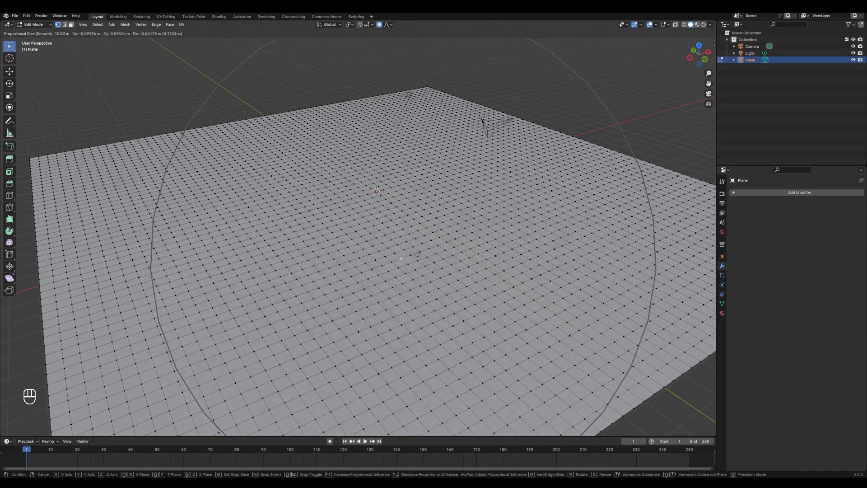
key(Escape)
Raise a broad hill near the plane's centre along Z with a smooth proportional falloff of about 13 m
scroll(426, 174, down, 2)
mouse_move(418, 190)
middle_down()
mouse_move(429, 205)
mouse_move(401, 215)
mouse_move(416, 195)
middle_up()
ctrl+middle_drag(416, 195, 419, 209)
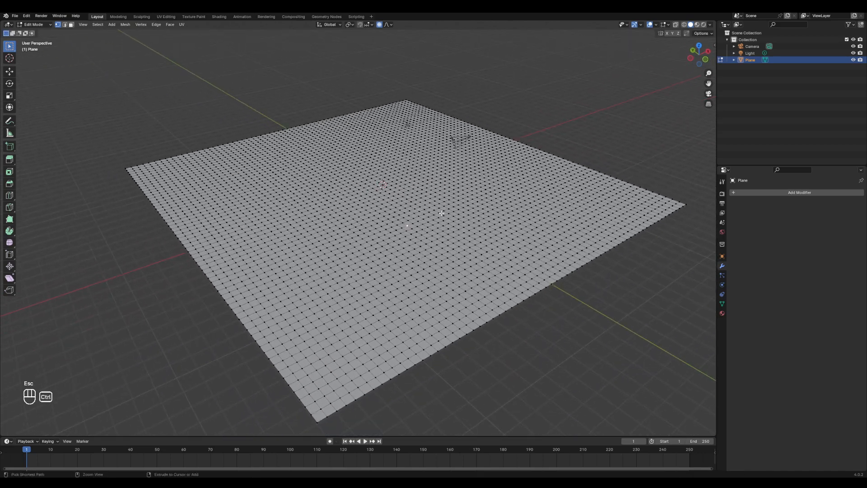
middle_drag(467, 225, 424, 236)
ctrl+middle_drag(424, 235, 366, 200)
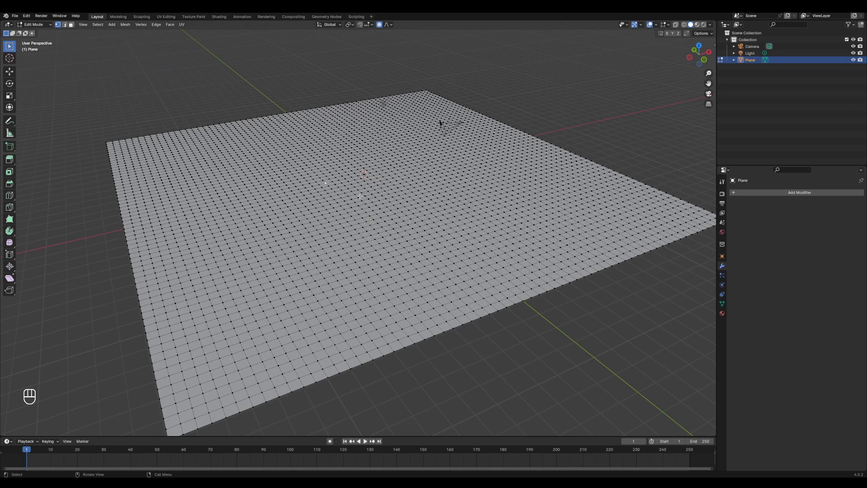
key(g)
key(z)
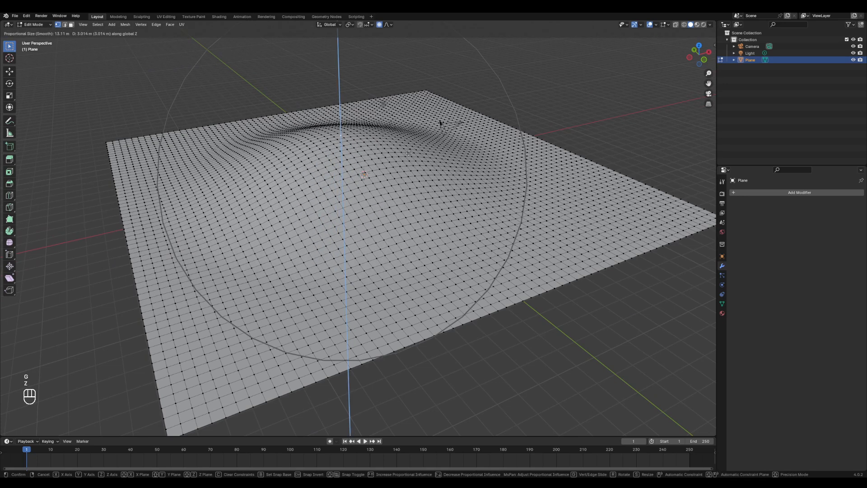
click(464, 144)
Raise two more hills along Z beside the central one, using a proportional falloff of about 7.4 m for the one nearest the viewer
click(501, 193)
key(g)
key(z)
click(533, 167)
click(317, 253)
key(g)
key(z)
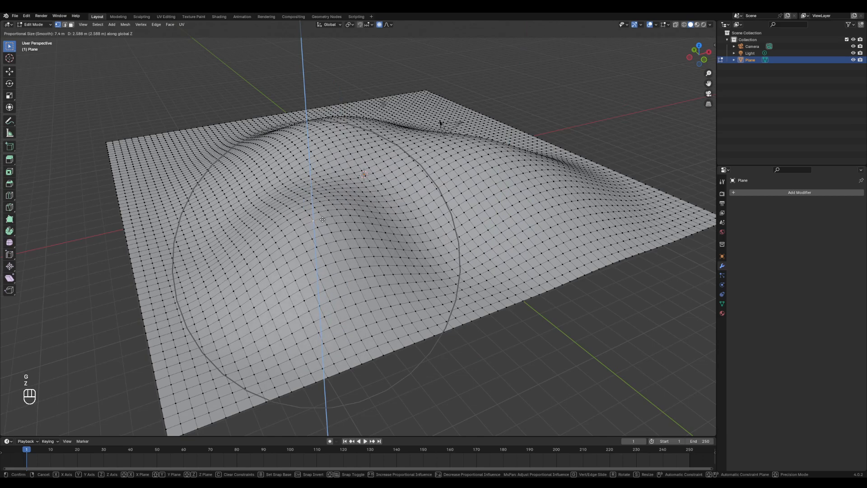
click(319, 232)
From another side of the plane, lift two further areas along Z, one toward the edge and one near the middle, with a 7.4 m falloff
middle_drag(318, 232, 546, 213)
click(547, 213)
key(g)
key(z)
click(549, 190)
click(425, 217)
key(g)
key(z)
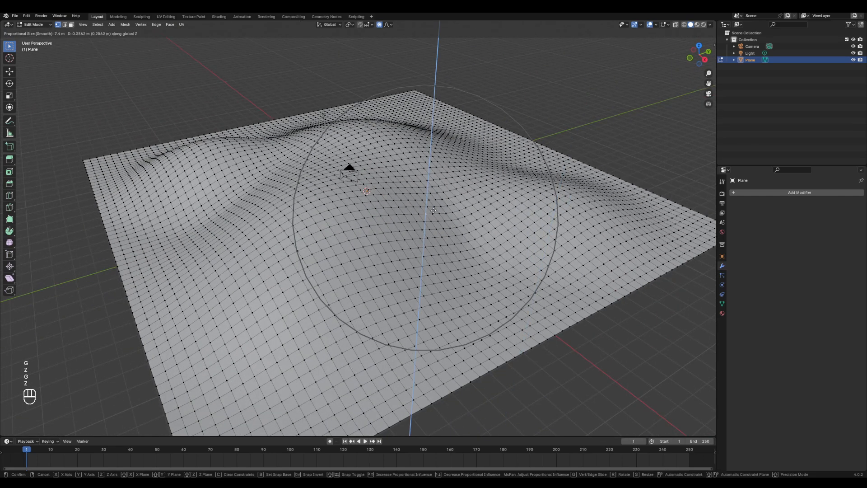
click(432, 195)
Raise a low hill about 1 m along Z near the plane's far corner and return to Object Mode
click(420, 121)
key(g)
key(z)
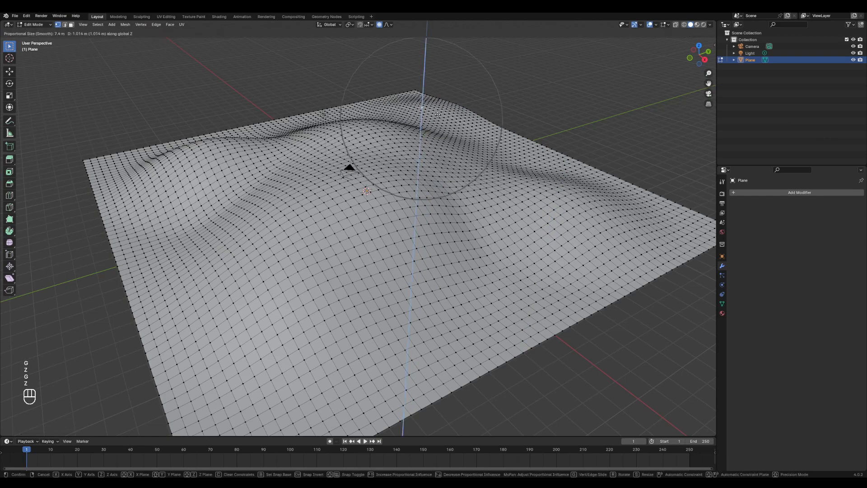
click(436, 115)
middle_drag(435, 115, 479, 208)
shift+middle_drag(478, 207, 463, 216)
scroll(480, 211, up, 1)
key(Tab)
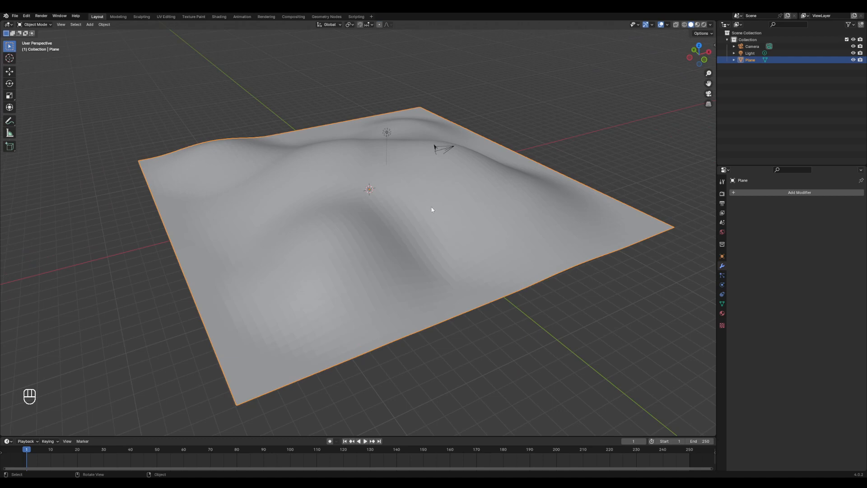
Apply Shade Smooth to the hilly plane to hide its visible facets
scroll(424, 217, up, 1)
middle_drag(422, 228, 387, 247)
scroll(376, 251, up, 3)
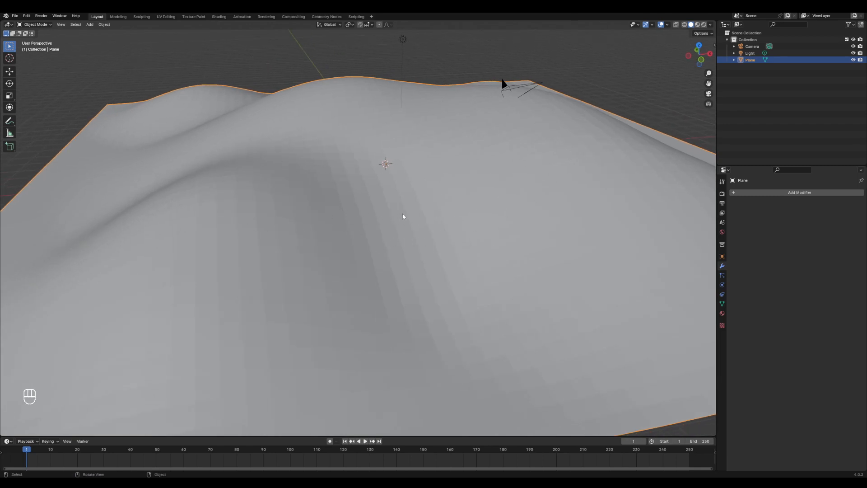
scroll(401, 216, down, 3)
scroll(434, 220, up, 2)
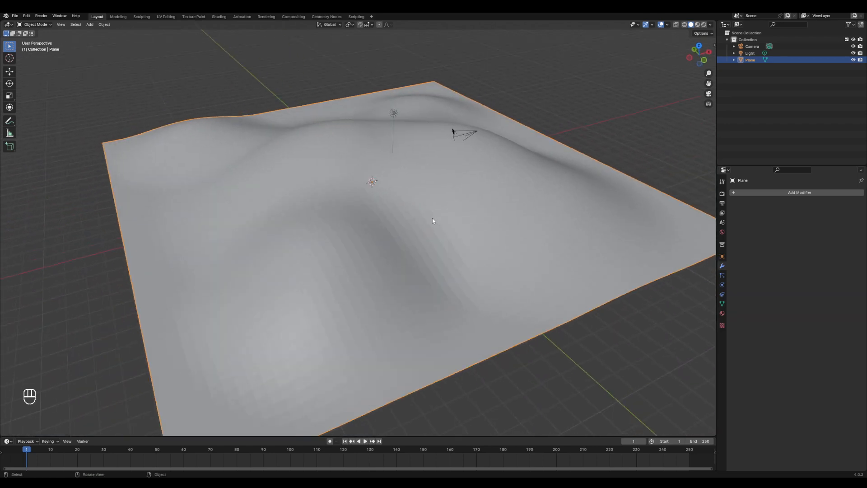
middle_drag(405, 219, 366, 245)
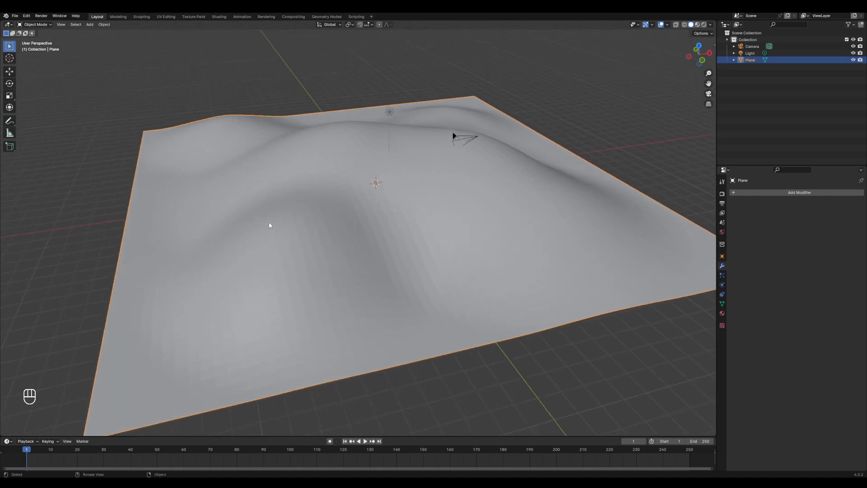
middle_drag(414, 218, 430, 222)
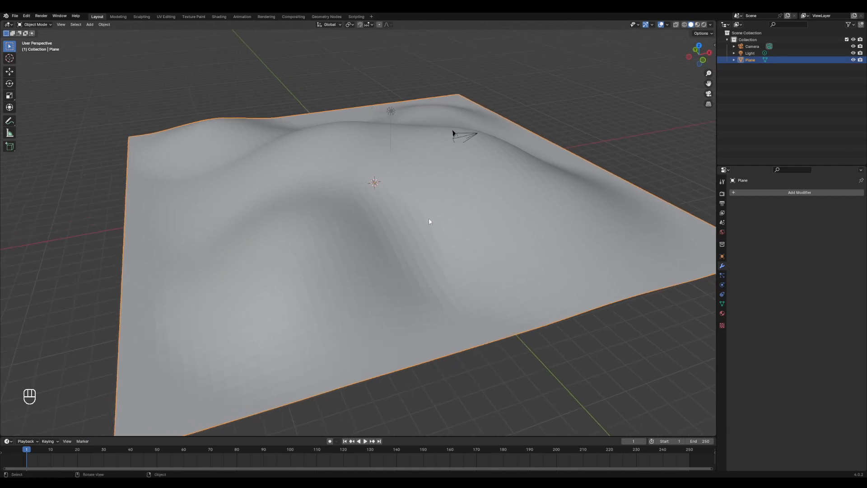
right_click(435, 192)
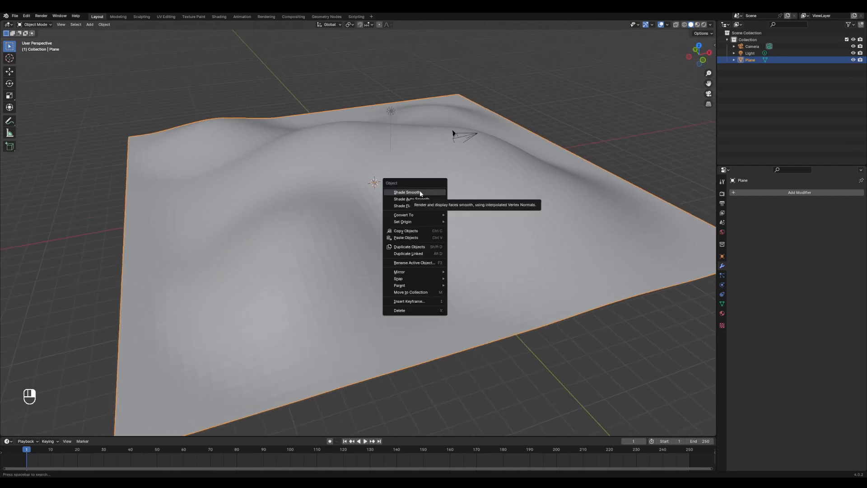
click(420, 192)
Compare Shade Flat with Shade Smooth on the terrain, finishing with Shade Smooth
right_click(422, 192)
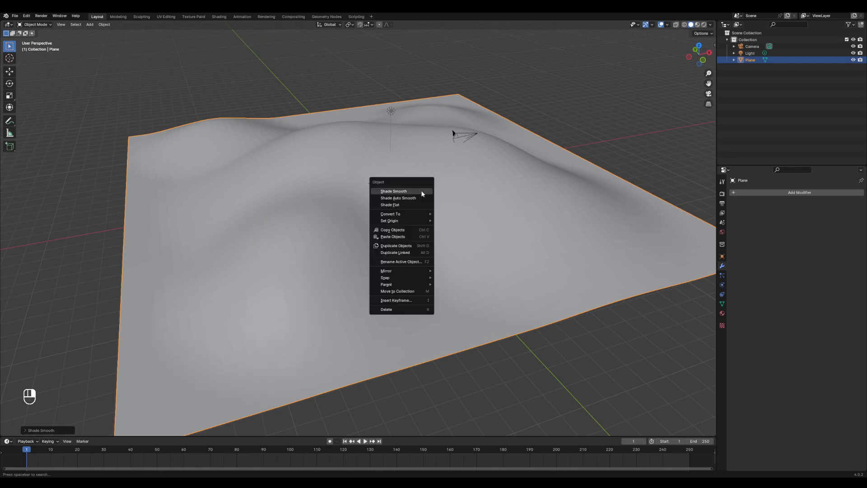
click(403, 206)
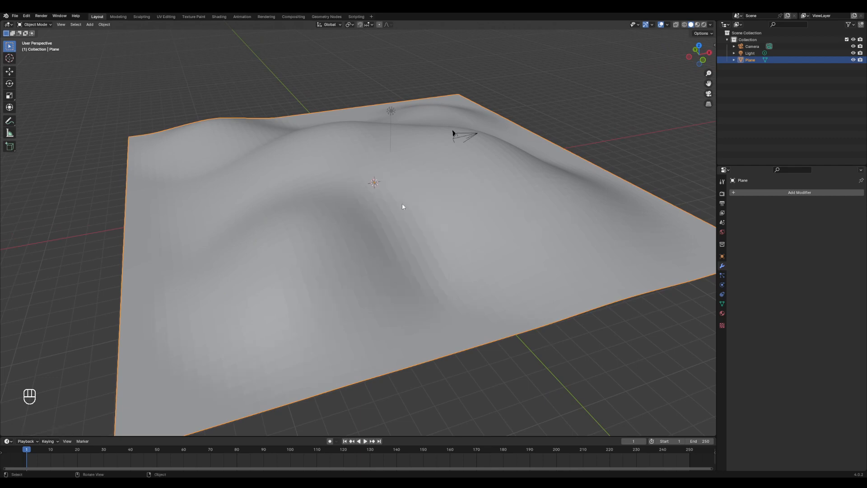
right_click(456, 197)
click(448, 179)
right_click(448, 179)
click(445, 194)
right_click(453, 199)
click(451, 196)
Add a cube mesh at the 3D cursor in the middle of the terrain
middle_drag(418, 229, 302, 129)
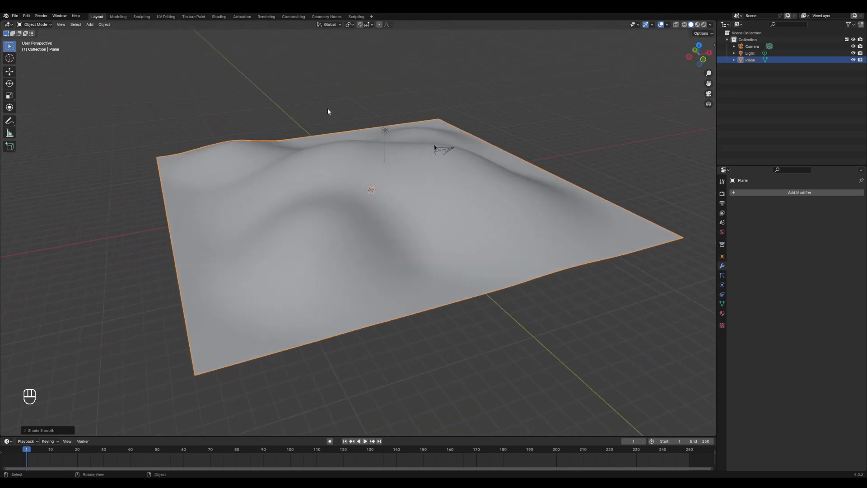
middle_drag(389, 166, 379, 185)
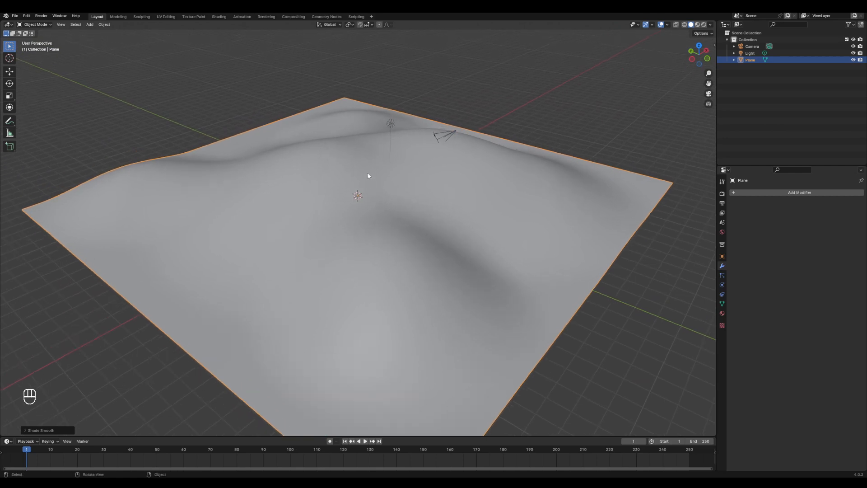
middle_drag(407, 141, 396, 182)
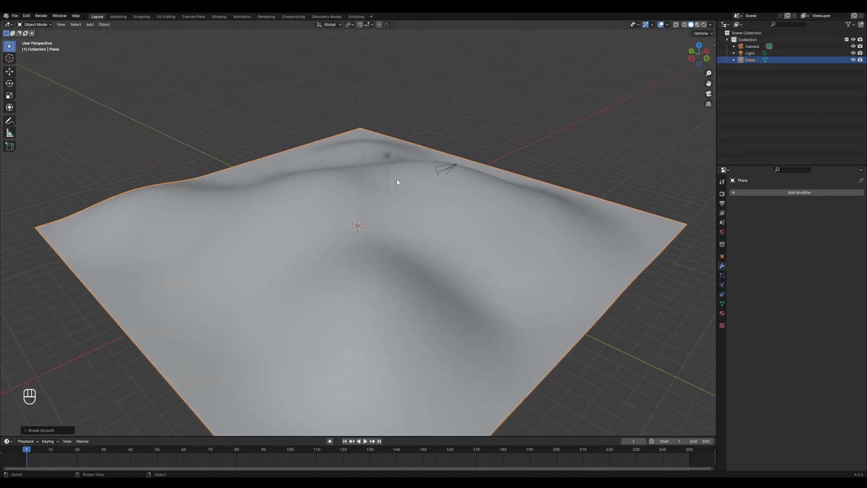
key(shift)
key(shift+a)
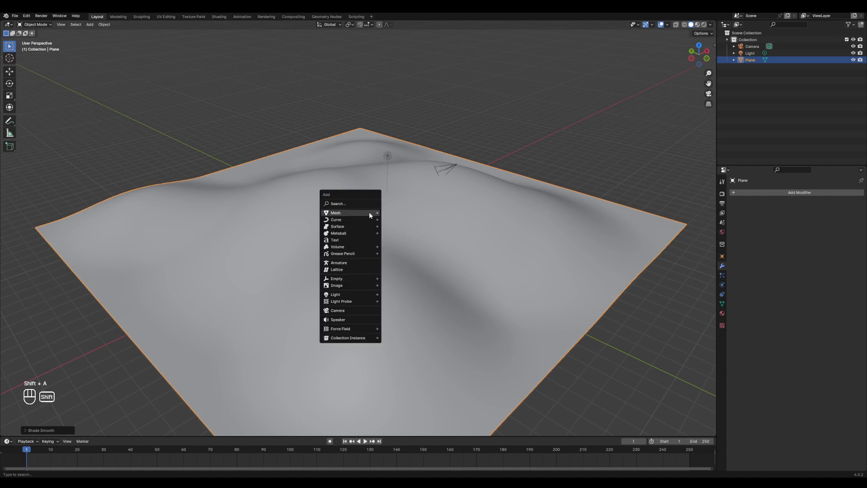
mouse_move(369, 212)
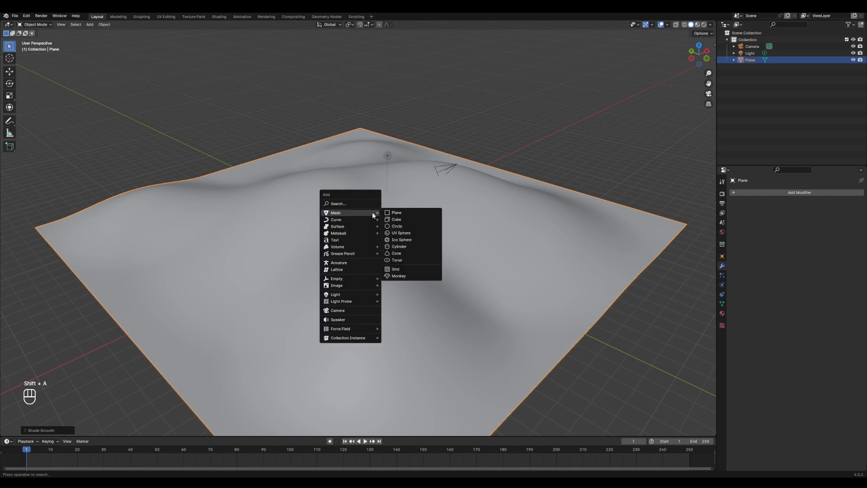
click(407, 219)
scroll(390, 229, up, 2)
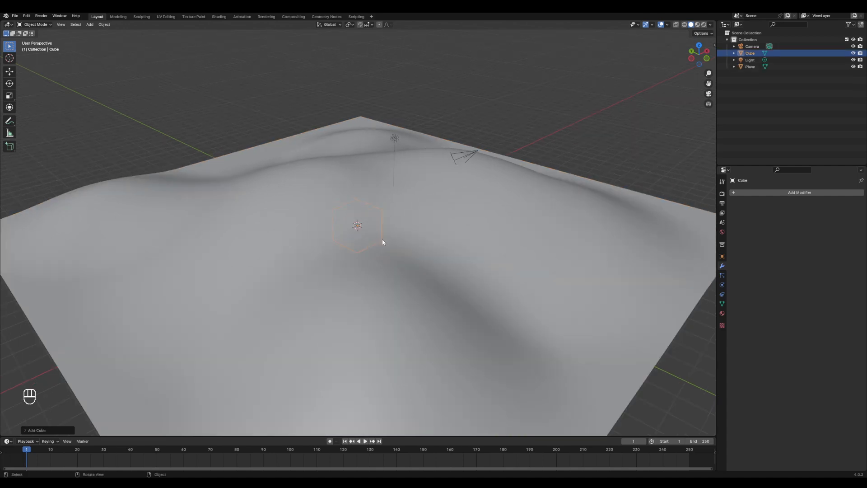
Raise the new cube along Z above the terrain and enlarge it uniformly into a main building block
middle_drag(382, 239, 372, 240)
key(g)
key(z)
click(368, 168)
middle_drag(367, 169, 381, 186)
key(s)
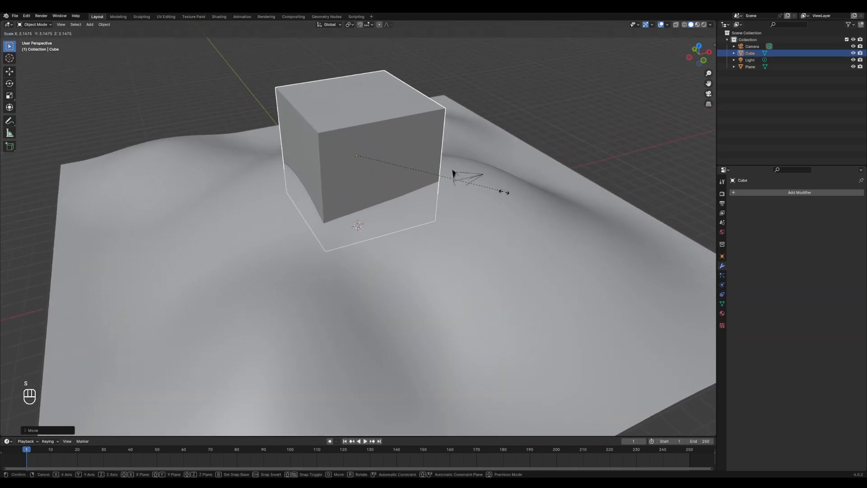
click(441, 201)
Scale the main block along Y to about 0.7 so it becomes narrower
middle_drag(441, 201, 472, 196)
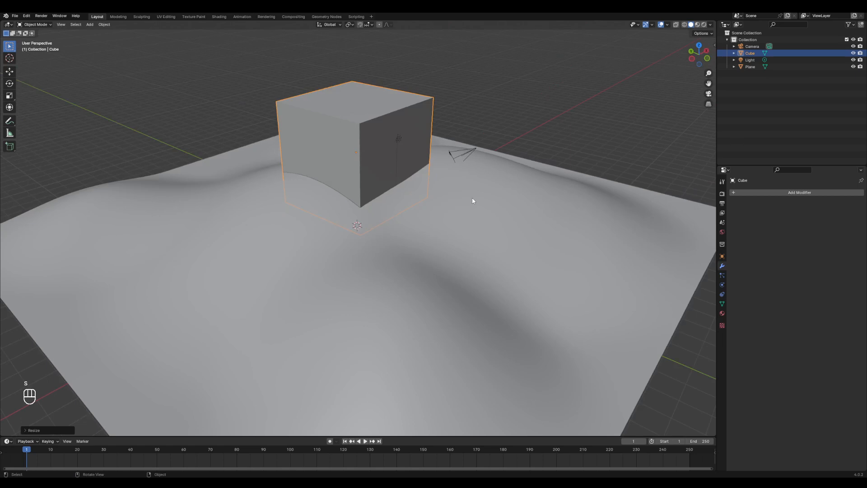
key(s)
key(x)
key(y)
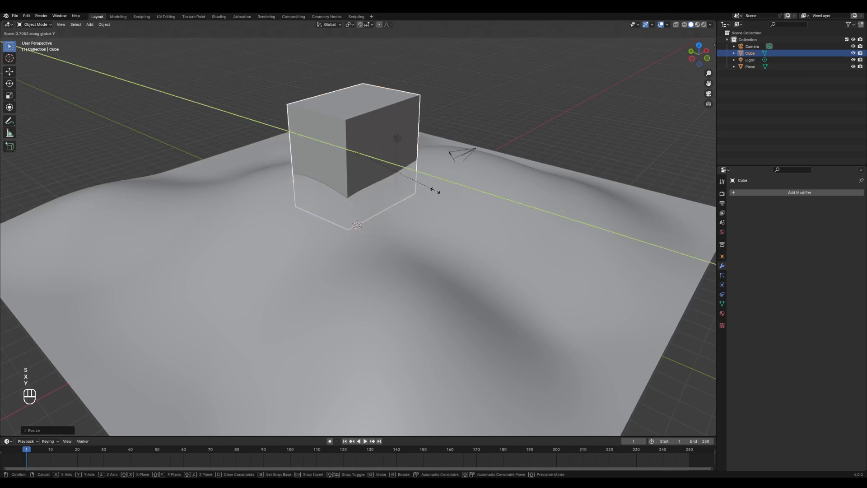
click(432, 191)
Duplicate the main block, place the copy beside the original and leave the copy selected
middle_drag(432, 191, 394, 240)
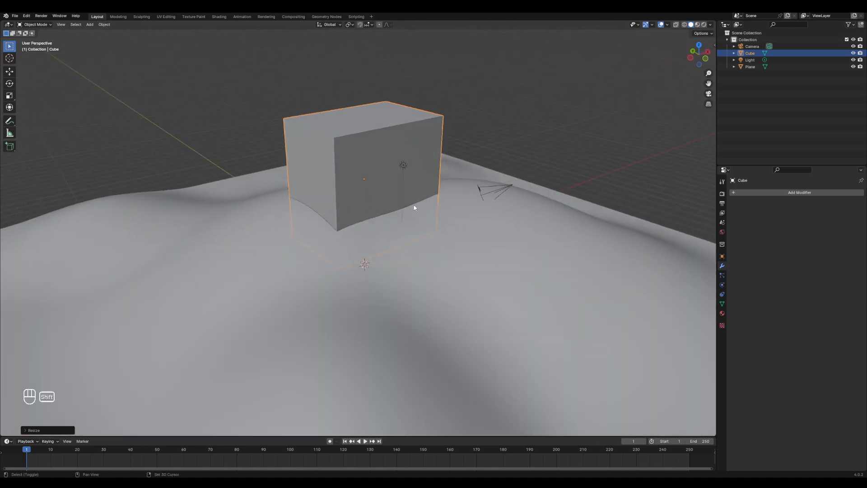
key(shift+d)
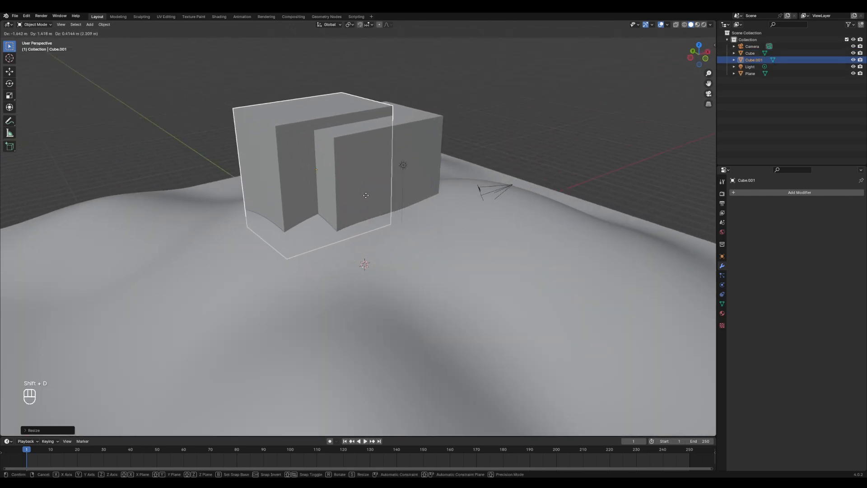
click(358, 194)
click(411, 145)
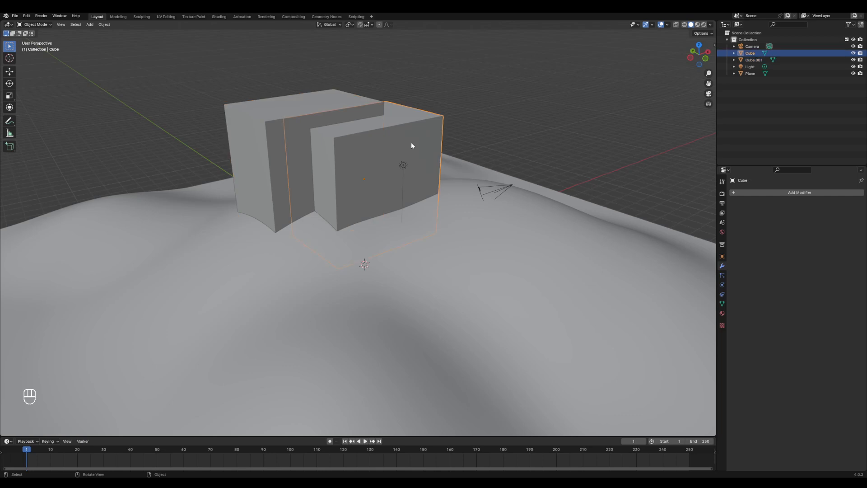
click(275, 145)
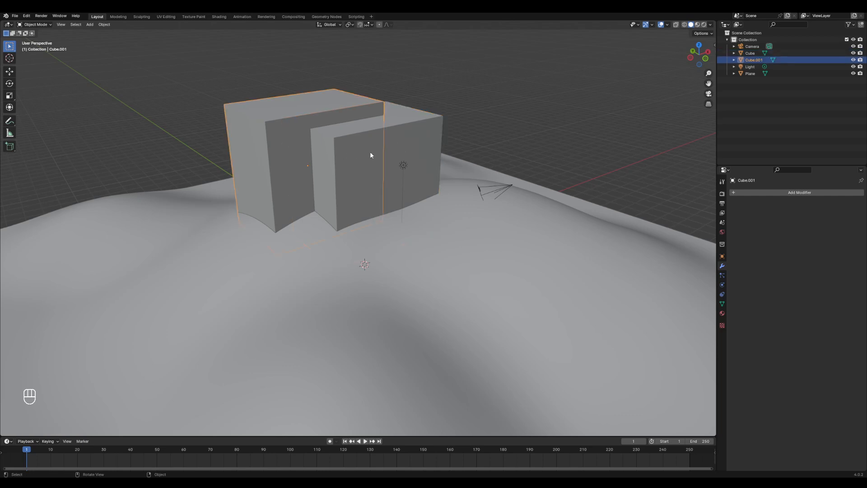
Lower the duplicated block along Z so it sits partly inside the hill
middle_drag(353, 168, 379, 167)
key(g)
key(z)
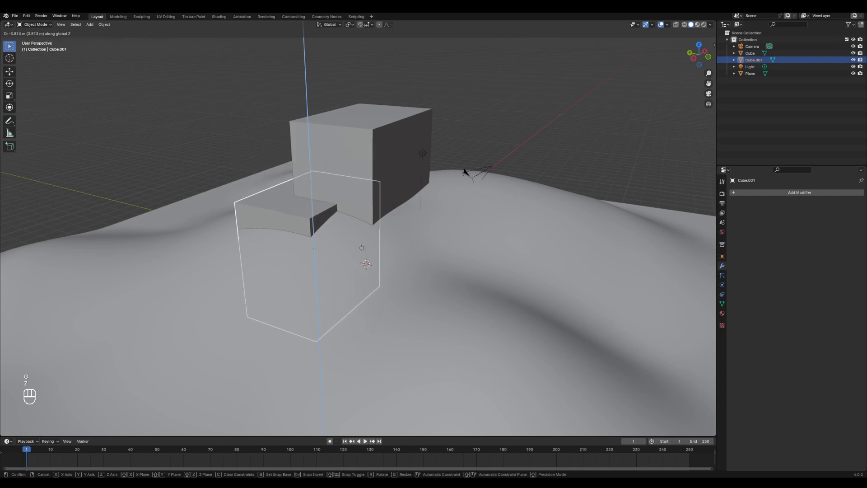
click(367, 269)
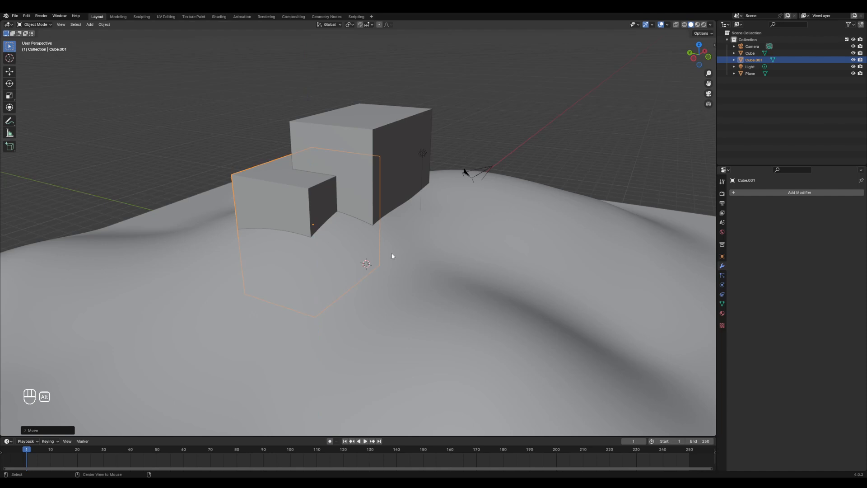
Clear the duplicate's location and raise it along Z until it overlaps the lower half of the main block
key(alt+g)
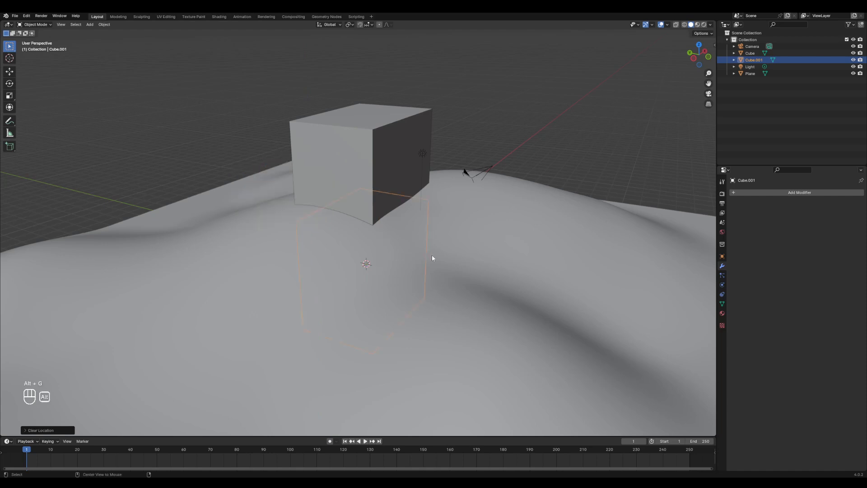
key(g)
key(z)
click(424, 220)
key(s)
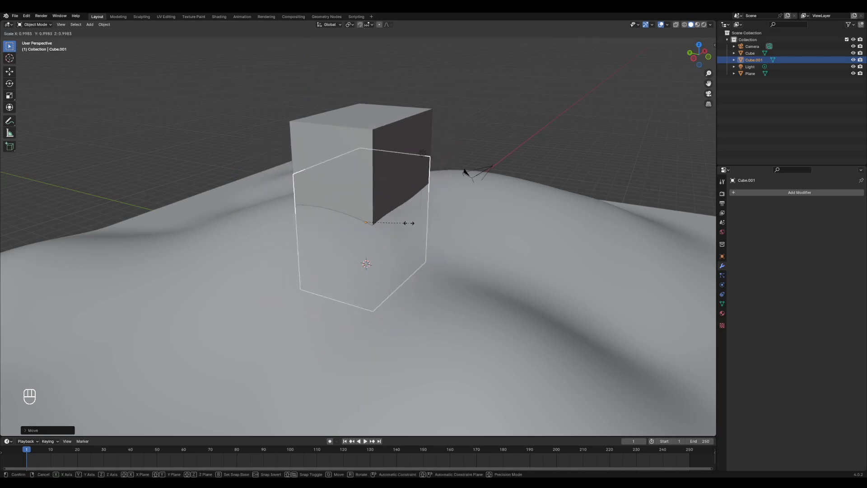
key(Escape)
Widen the duplicate in X and Y only to form a base around the main block, and adjust its height along Z
middle_drag(422, 224, 401, 239)
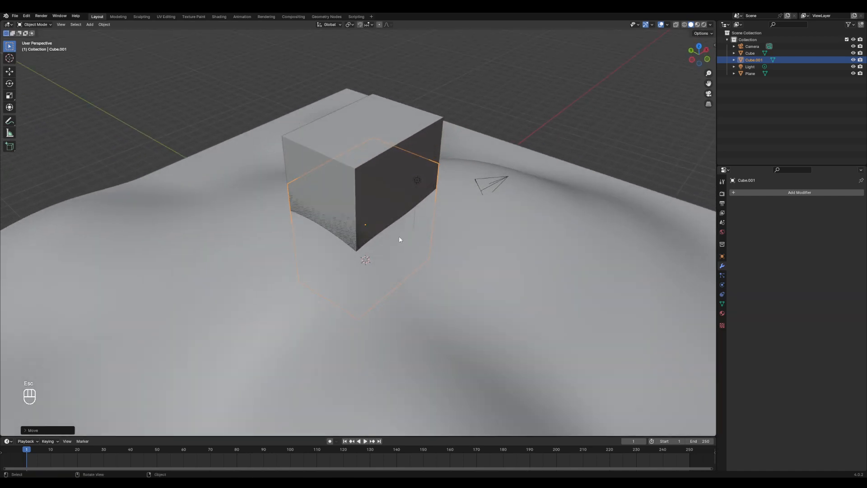
scroll(260, 223, down, 3)
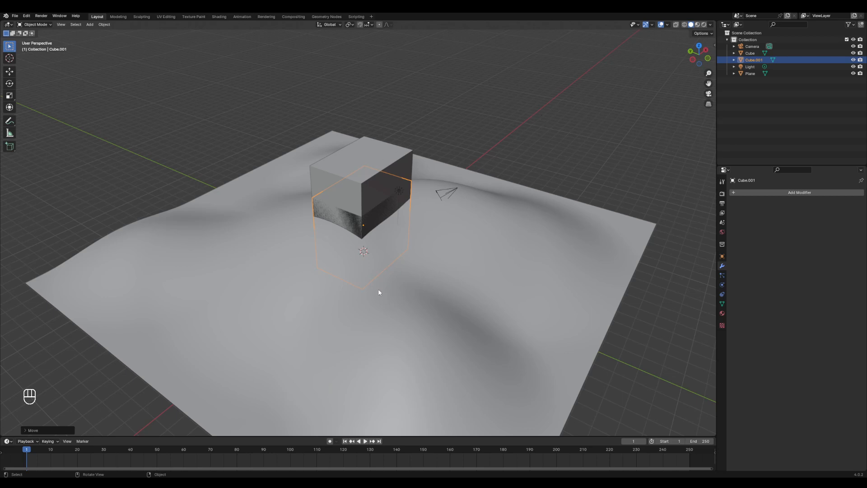
scroll(392, 163, up, 2)
middle_drag(392, 162, 417, 183)
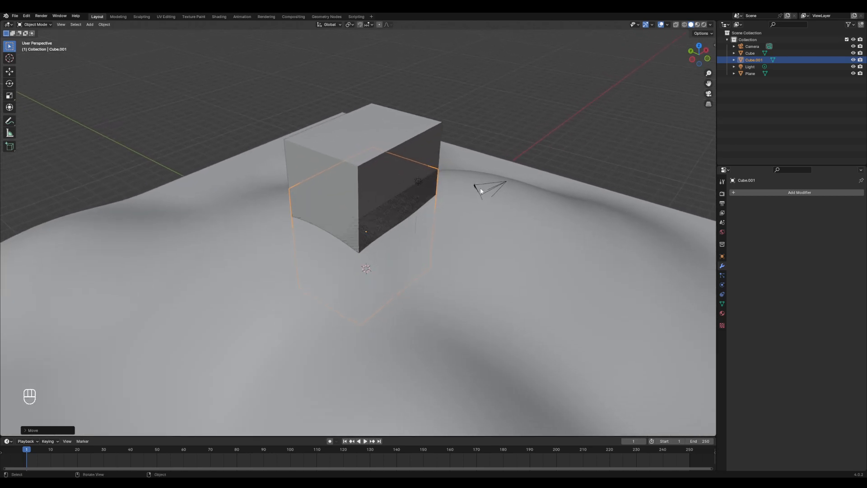
key(s)
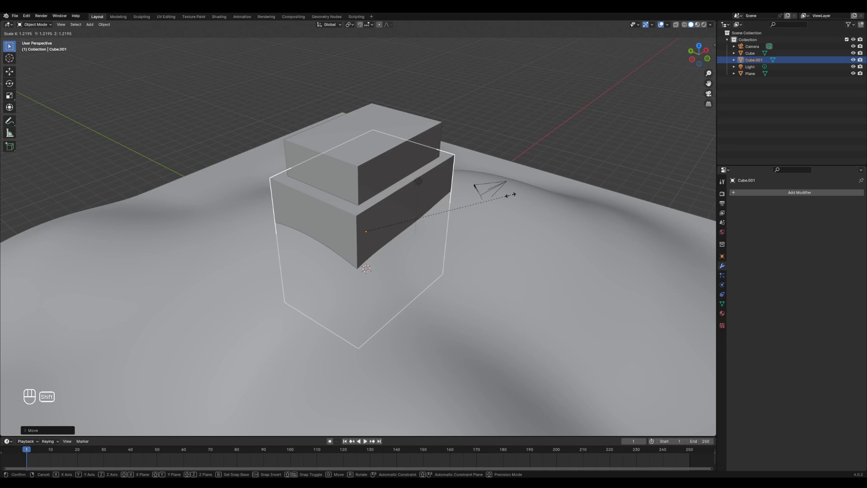
key(shift+z)
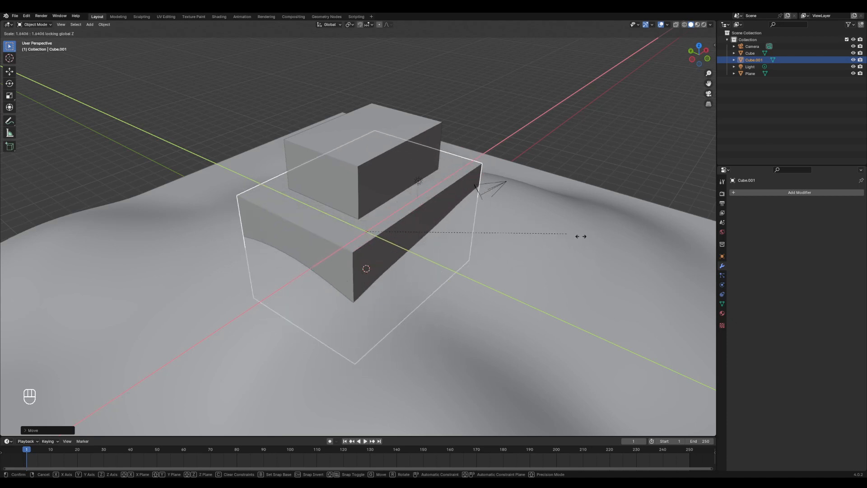
click(470, 221)
middle_drag(467, 221, 457, 195)
key(g)
key(z)
click(422, 226)
Duplicate the base, offset the copy along X and narrow it along Y
key(shift+d)
key(x)
key(s)
key(x)
key(y)
click(280, 251)
Move the narrowed copy along X so it projects from the front of the base, and widen it slightly along Y
key(g)
key(x)
key(y)
key(x)
click(350, 247)
key(g)
right_click(350, 247)
key(s)
key(x)
key(y)
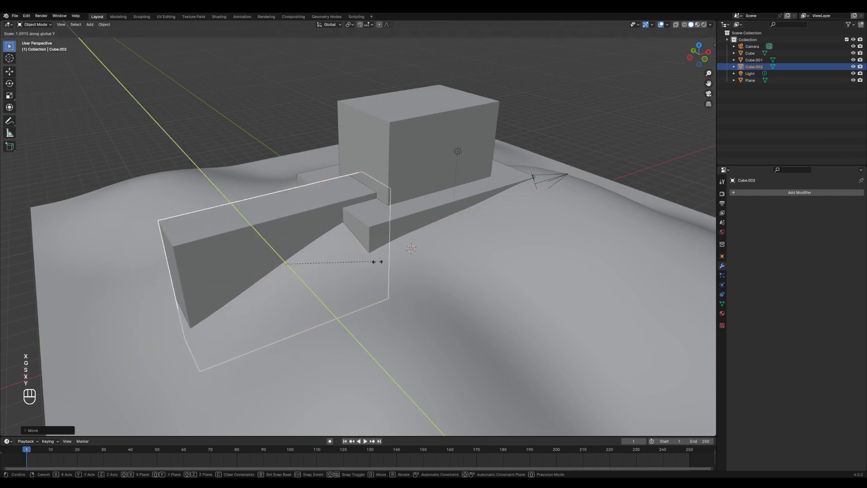
click(386, 271)
Shorten the front block by moving its outer end face about 4.46 m along X in Edit Mode, and deselect it in Object Mode
middle_drag(386, 271, 290, 268)
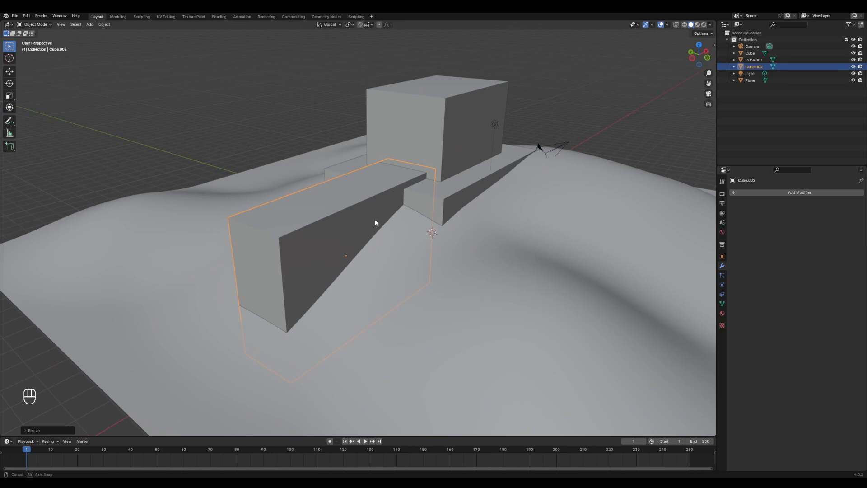
middle_drag(377, 218, 384, 226)
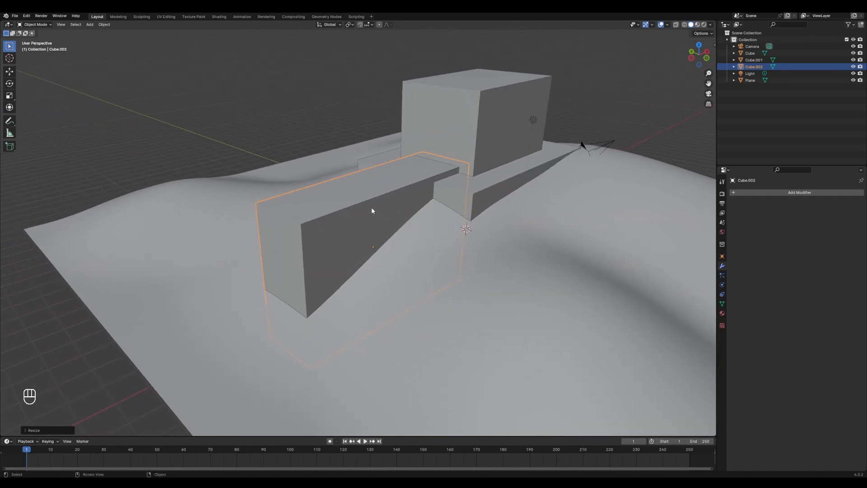
key(Tab)
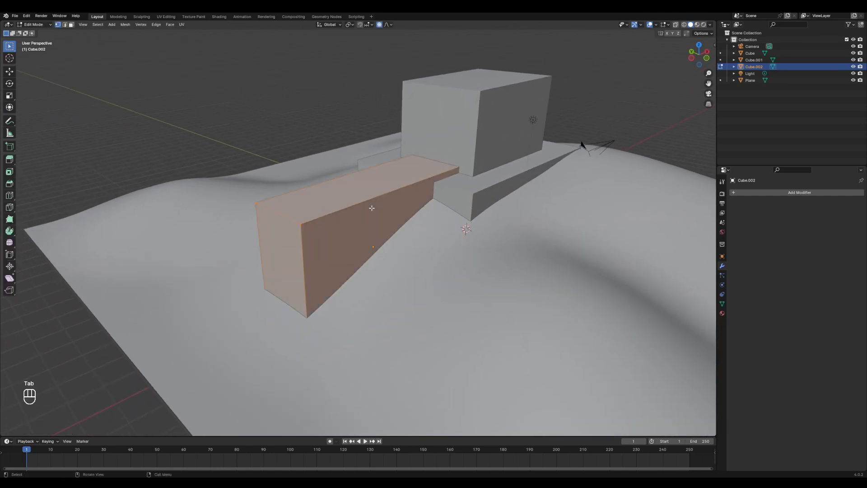
key(3)
click(290, 239)
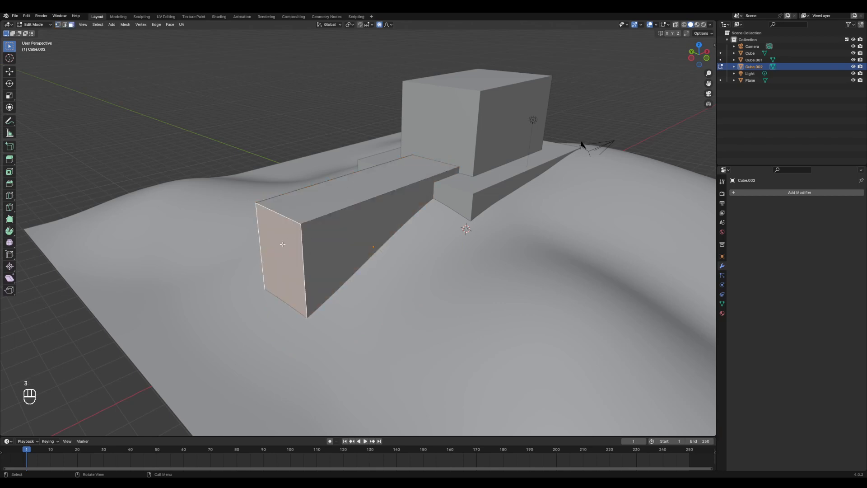
key(g)
key(x)
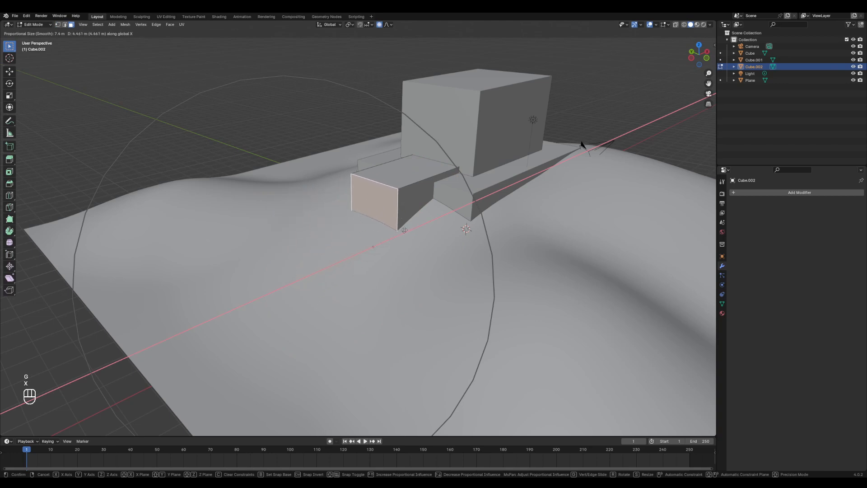
click(404, 230)
middle_drag(405, 230, 509, 105)
key(Tab)
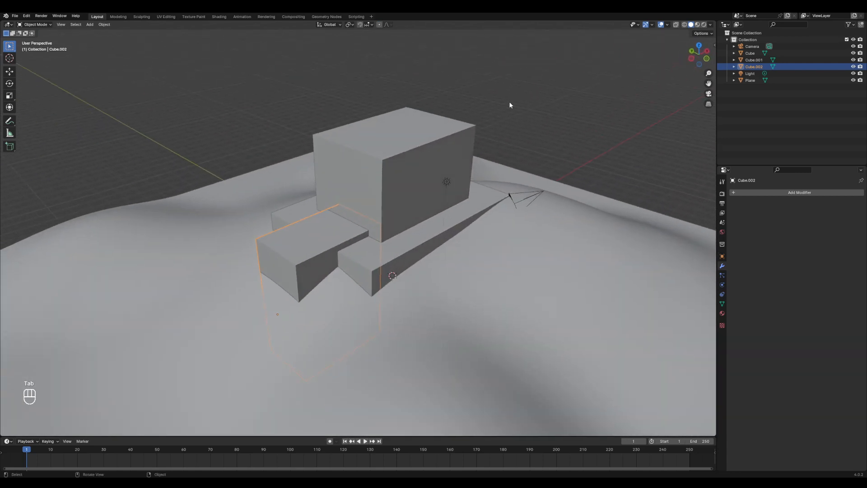
click(509, 105)
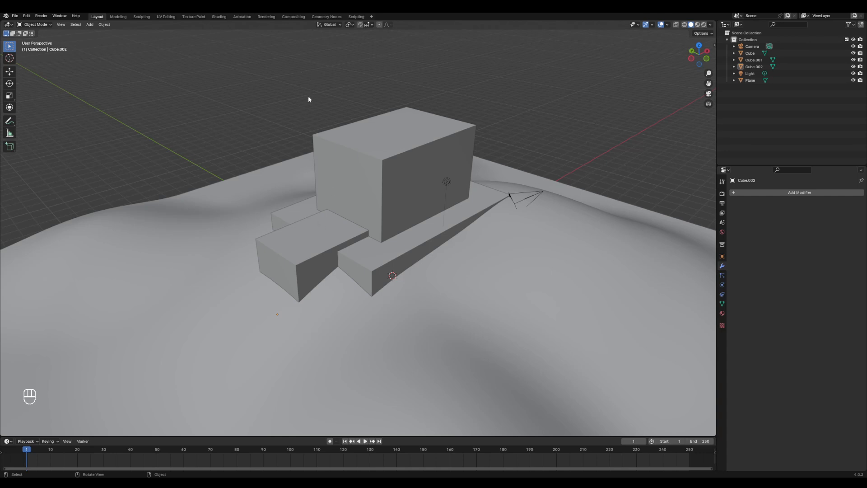
Add another cube mesh at the 3D cursor and raise it along Z to the top of the main block
middle_drag(416, 183, 396, 185)
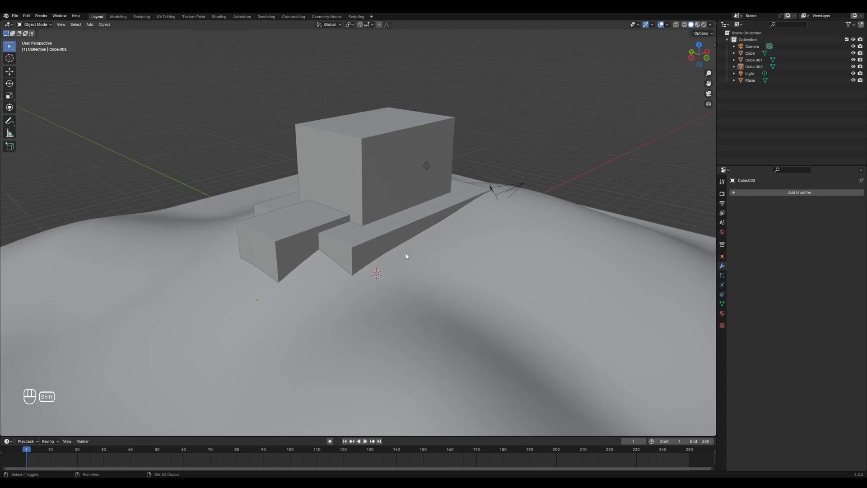
key(shift+a)
click(434, 257)
key(g)
key(z)
click(395, 133)
Move the new cube to the front corner of the main block, adjusting its height along Z and its position in the XY plane
middle_drag(395, 134, 359, 234)
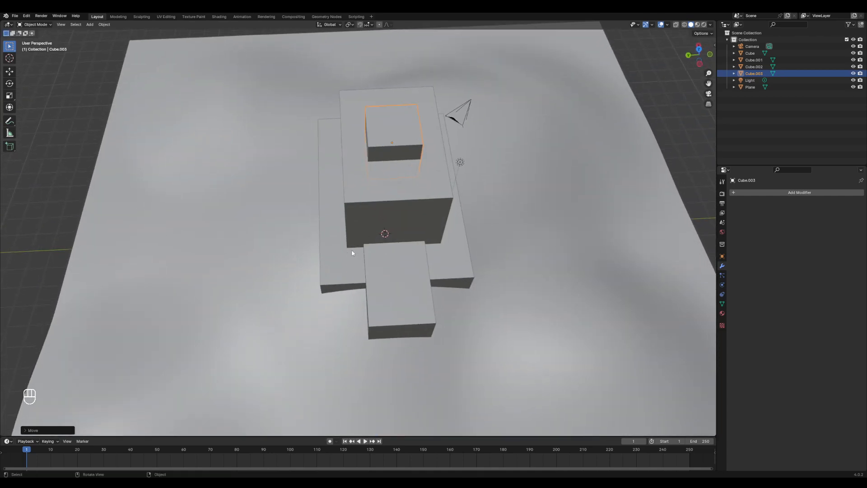
key(g)
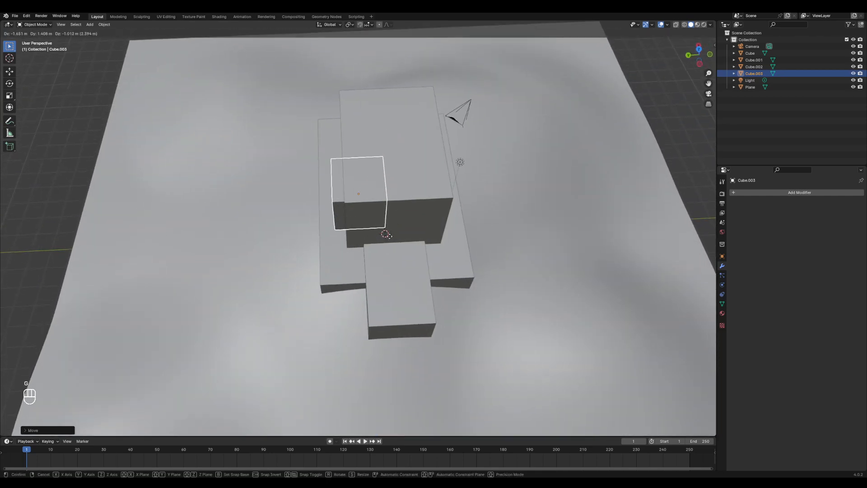
click(375, 266)
middle_drag(376, 267, 397, 272)
key(g)
key(z)
click(406, 235)
key(g)
key(shift+z)
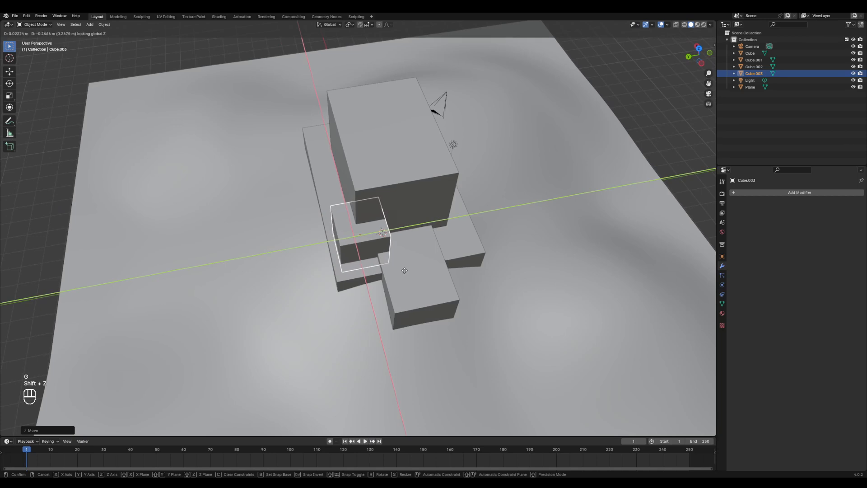
click(413, 273)
Resize the corner cube and shift it horizontally to fit against the main block on the base
key(s)
click(443, 263)
key(g)
key(shift+z)
click(435, 269)
Extrude the corner cube's top face upward in Edit Mode and scale the face down to taper the tower
middle_drag(435, 270, 398, 243)
scroll(397, 244, up, 5)
key(Tab)
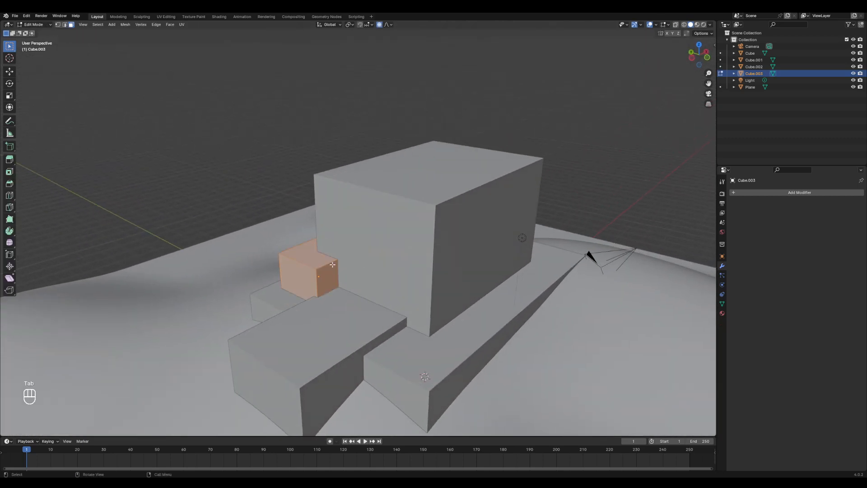
click(313, 260)
key(e)
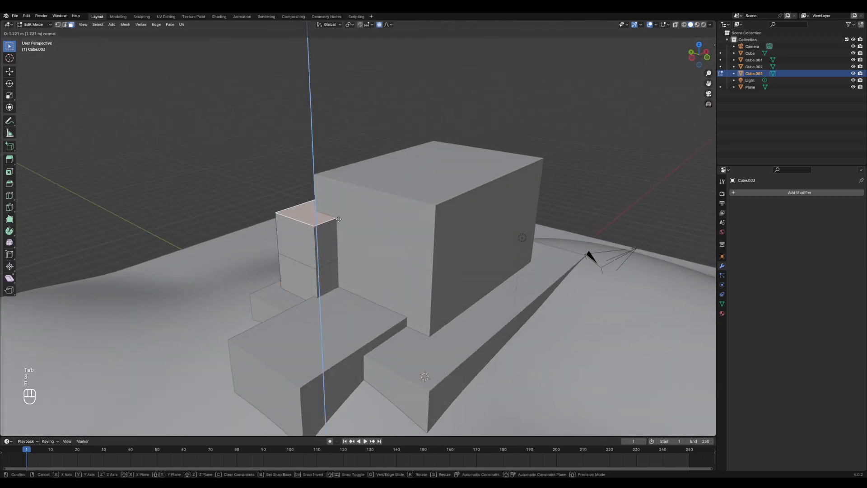
click(338, 208)
key(s)
scroll(365, 222, up, 12)
click(364, 221)
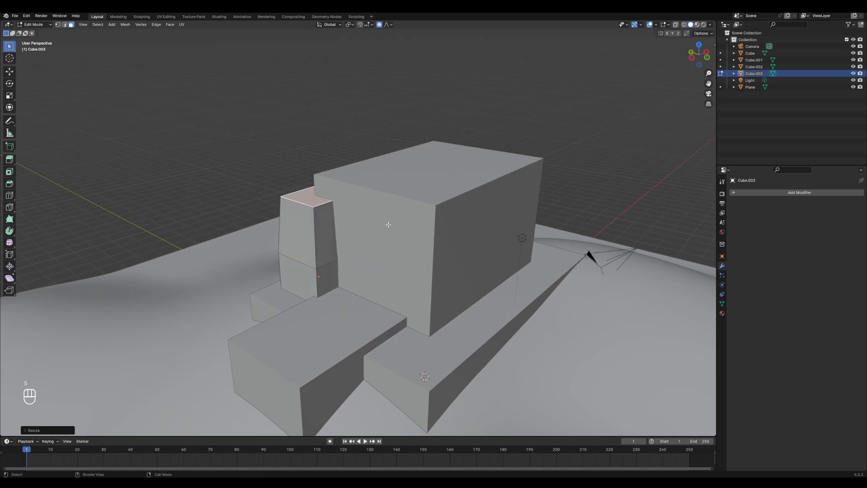
Extrude the tower's top face upward in two more sections so it rises above the main block
key(e)
click(387, 183)
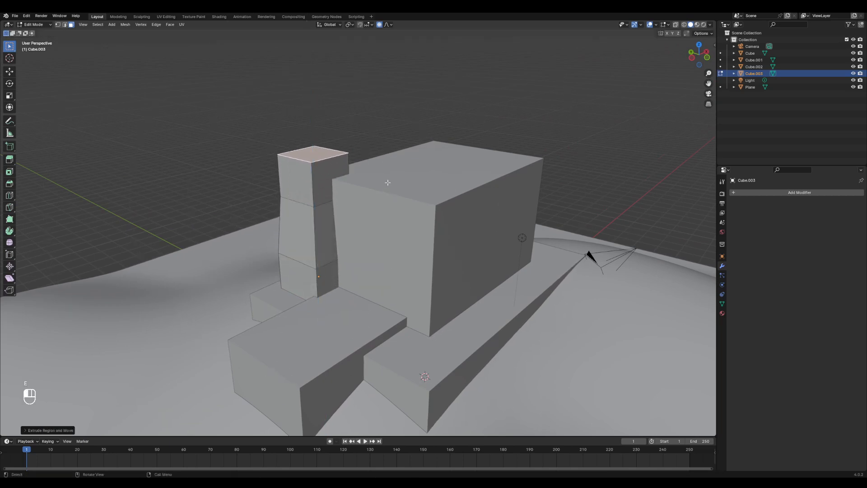
key(e)
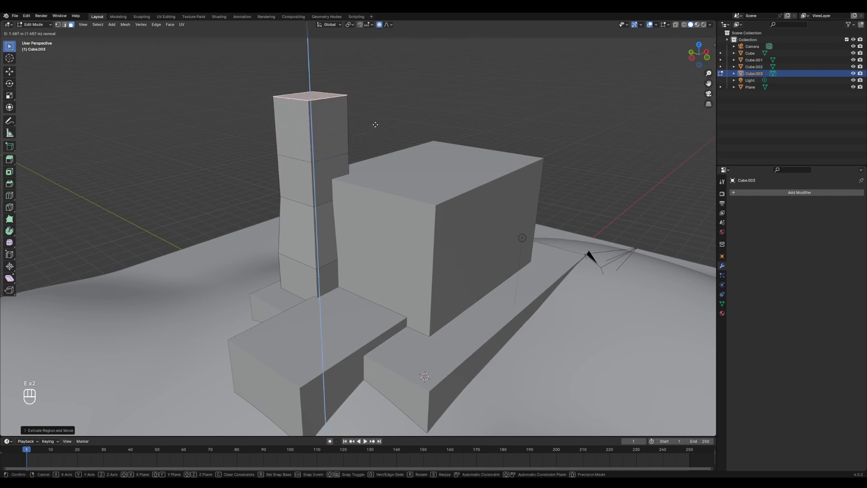
click(369, 135)
Extrude the tower's top face slightly, scale it outward to about 1.3, and extrude it upward to form an overhanging cap
middle_drag(370, 135, 387, 198)
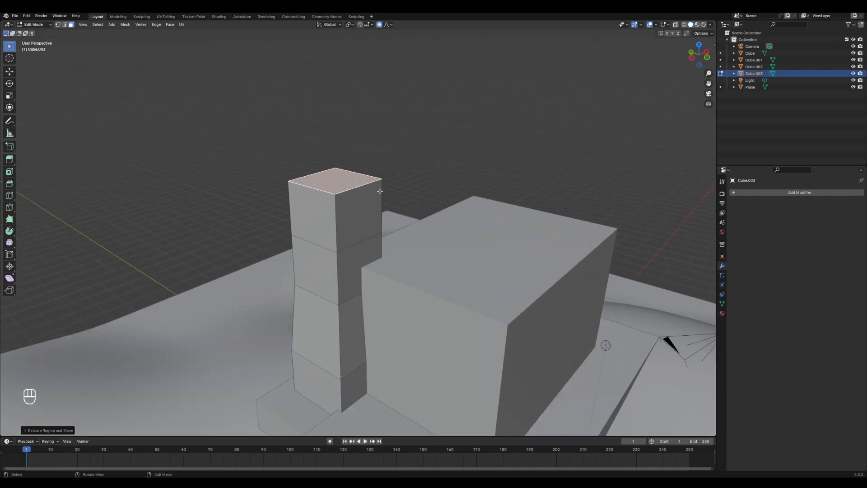
key(e)
key(s)
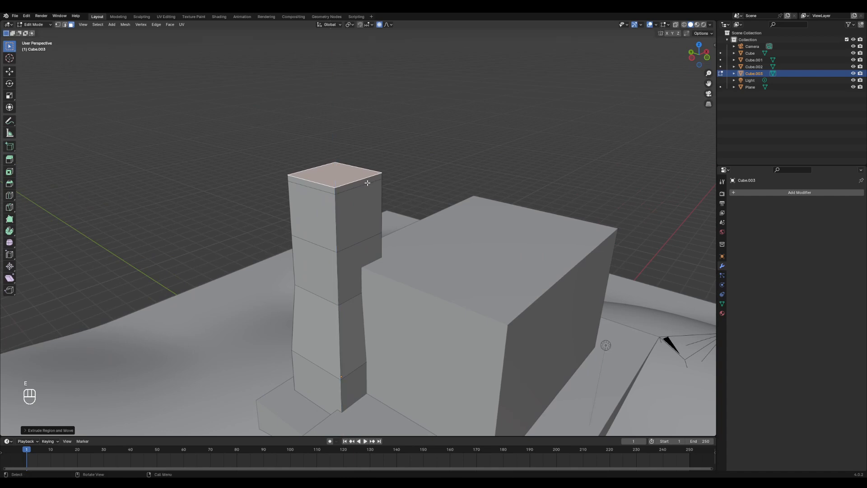
scroll(370, 183, up, 20)
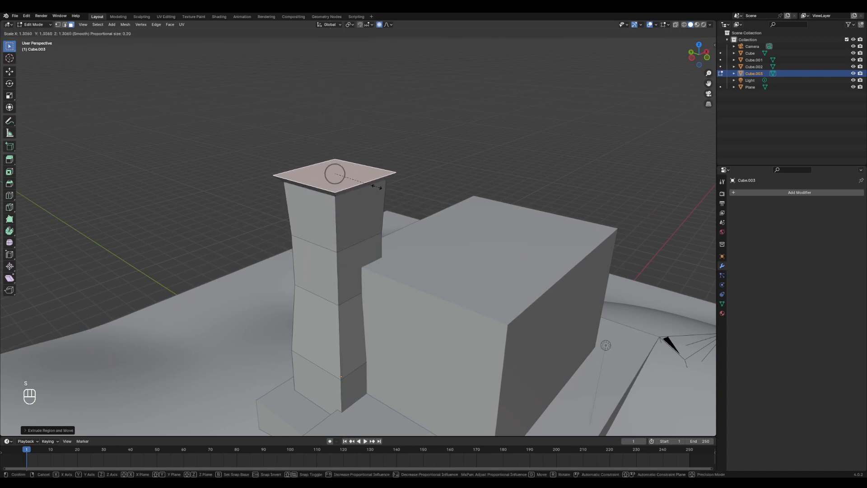
click(377, 187)
key(e)
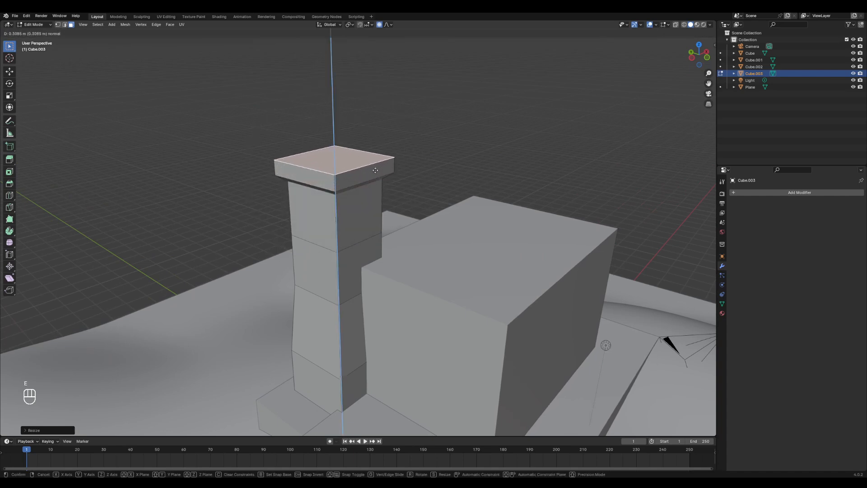
click(375, 164)
Extrude the cap's top face, scale it inward and extrude it downward to form a recess, finishing in Object Mode
key(e)
key(s)
click(388, 170)
key(e)
click(389, 179)
mouse_move(388, 179)
middle_down()
mouse_move(471, 202)
mouse_move(497, 198)
mouse_move(436, 213)
mouse_move(499, 194)
mouse_move(507, 207)
mouse_move(556, 222)
mouse_move(432, 144)
mouse_move(443, 177)
mouse_move(388, 175)
middle_up()
key(Tab)
click(432, 143)
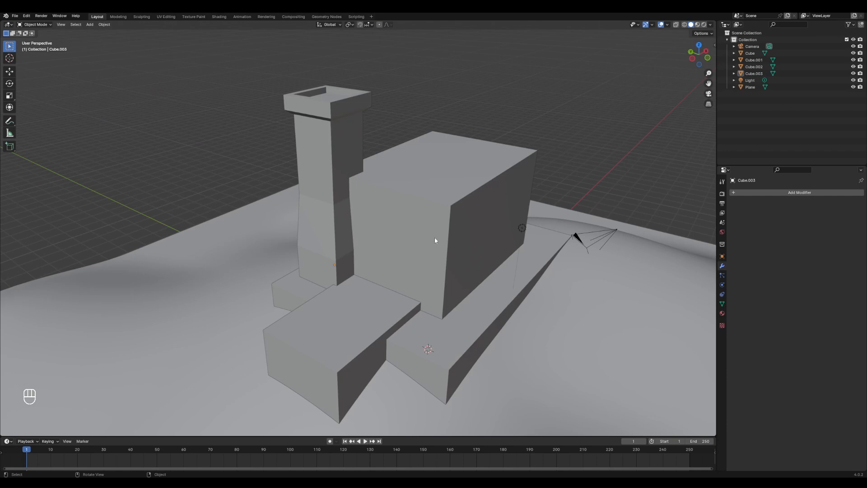
Duplicate the tower along the X axis to the far side of the main block and delete the copy
middle_drag(434, 169, 369, 162)
click(369, 163)
key(shift+d)
key(x)
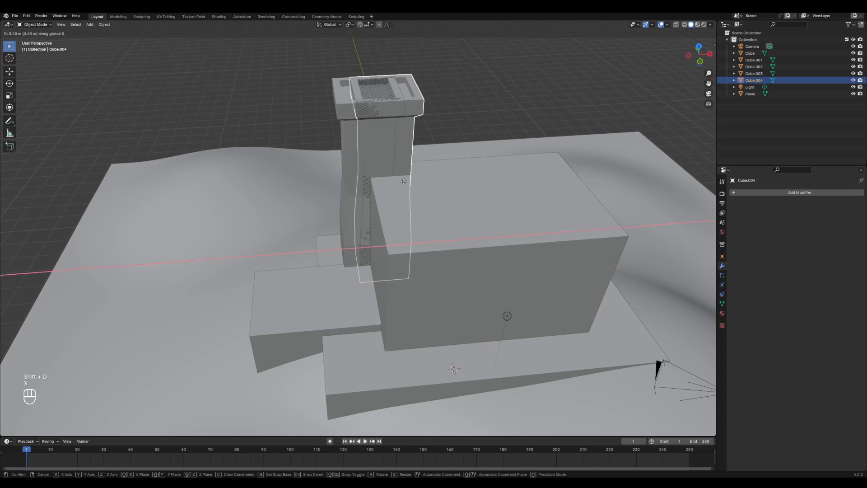
click(531, 177)
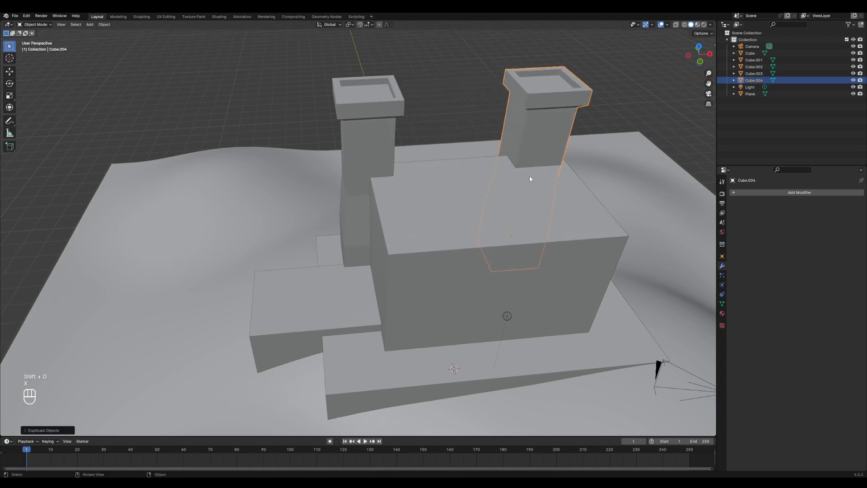
key(Delete)
middle_drag(437, 183, 373, 206)
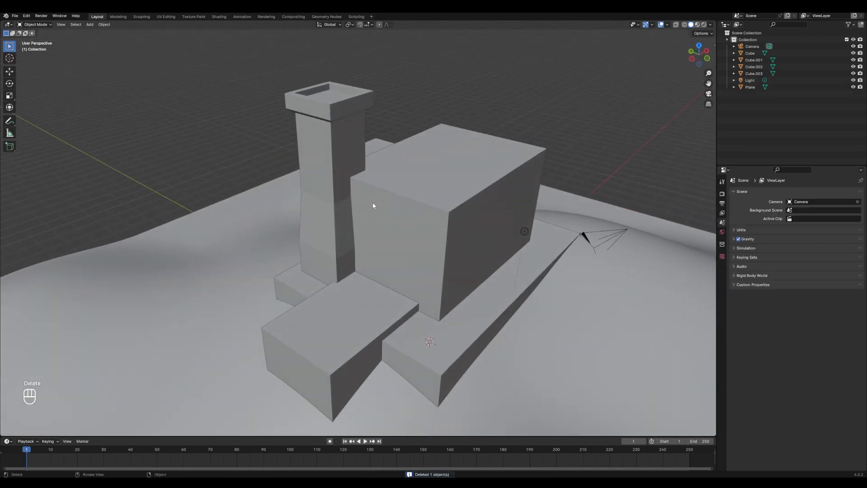
Add a Mirror modifier to the tower
click(339, 150)
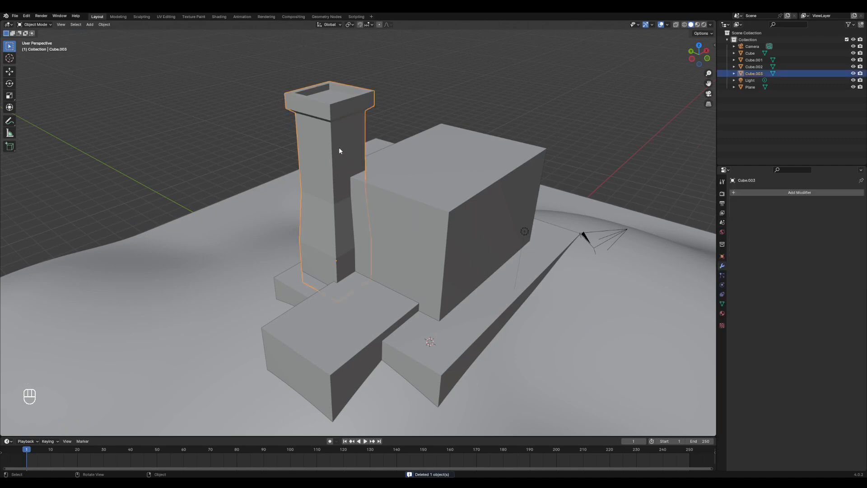
click(786, 193)
mouse_move(786, 191)
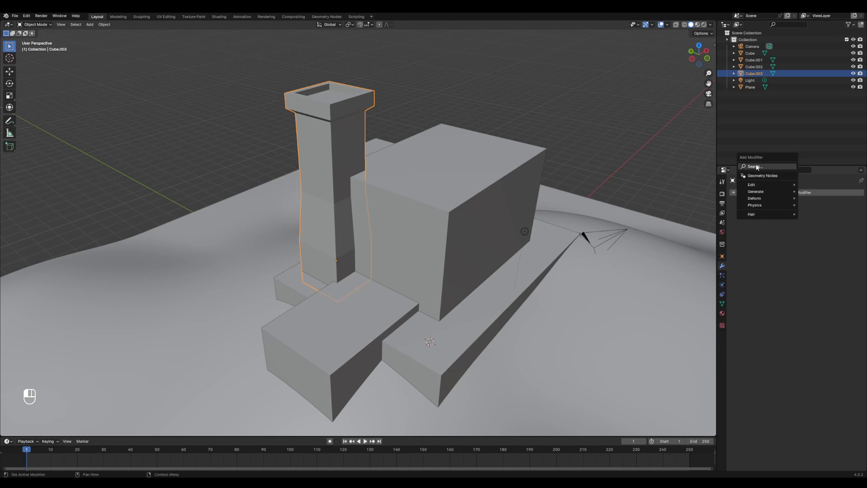
click(812, 196)
click(851, 203)
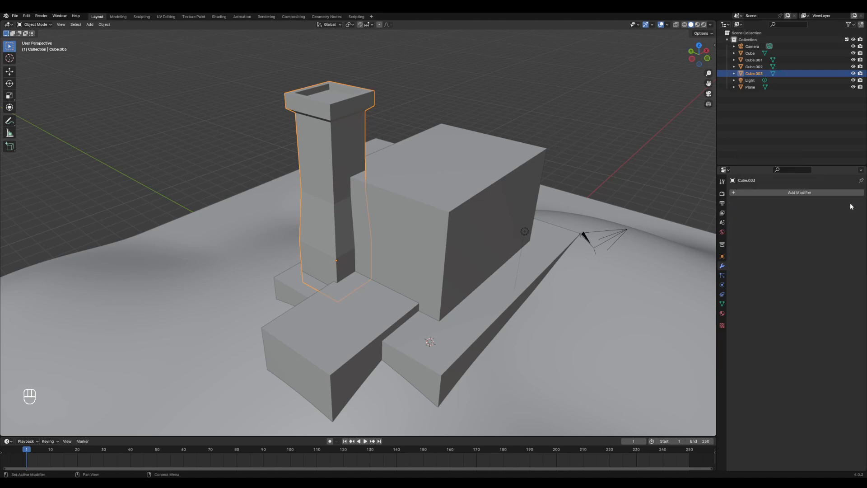
click(784, 192)
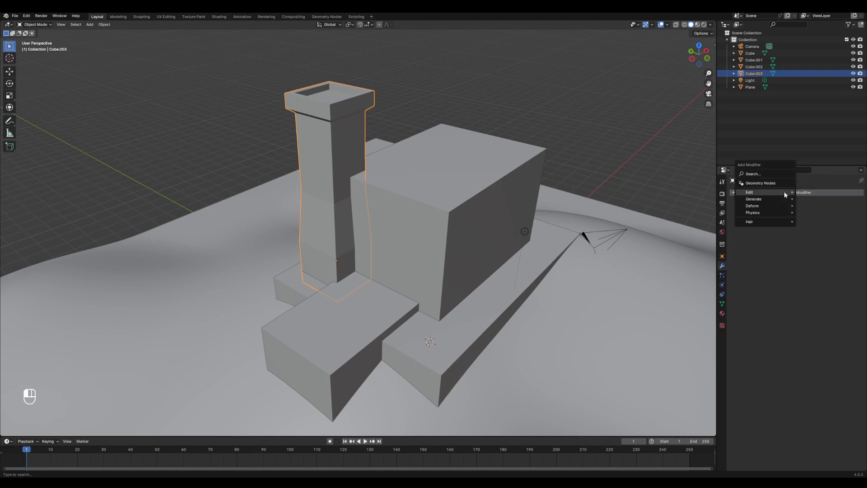
click(760, 174)
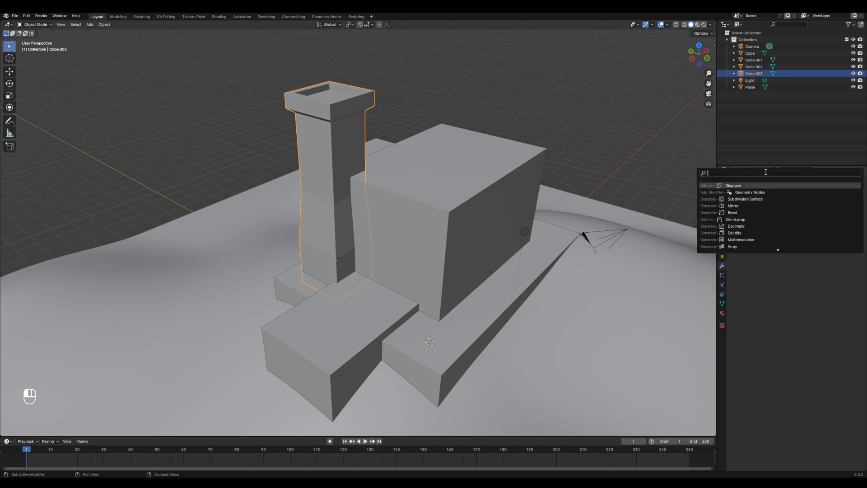
text(mirr)
key(Return)
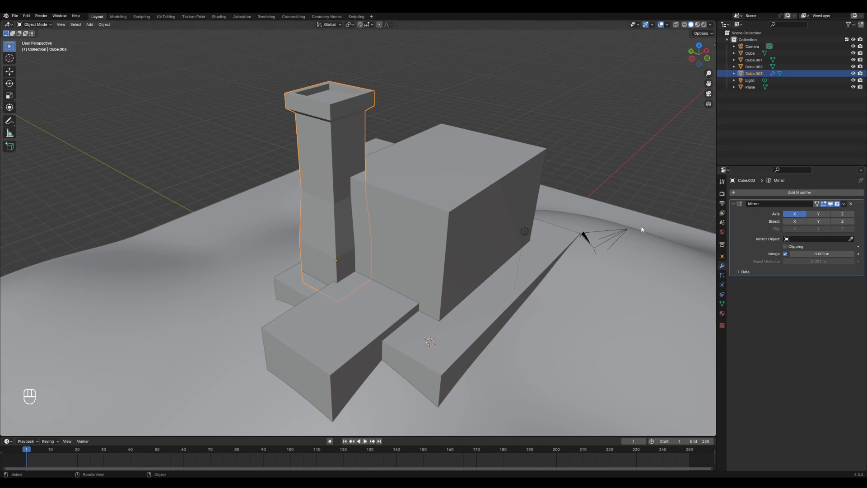
middle_drag(610, 214, 444, 214)
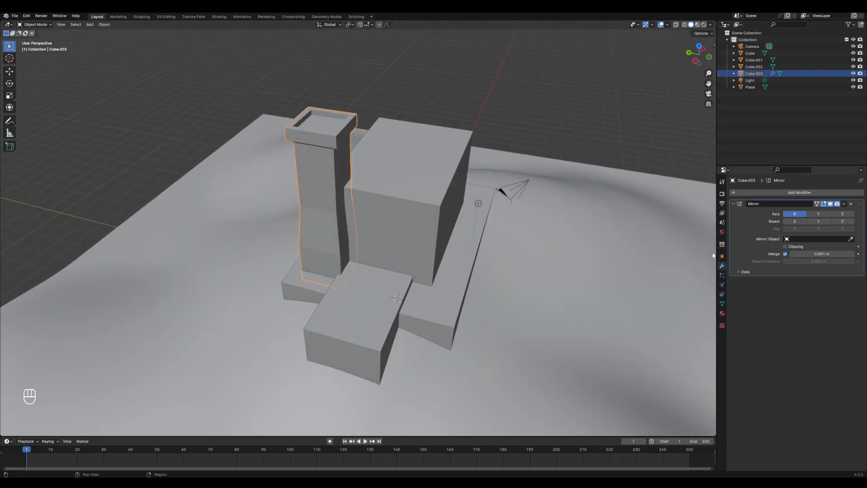
middle_drag(366, 168, 332, 108)
middle_drag(340, 167, 330, 163)
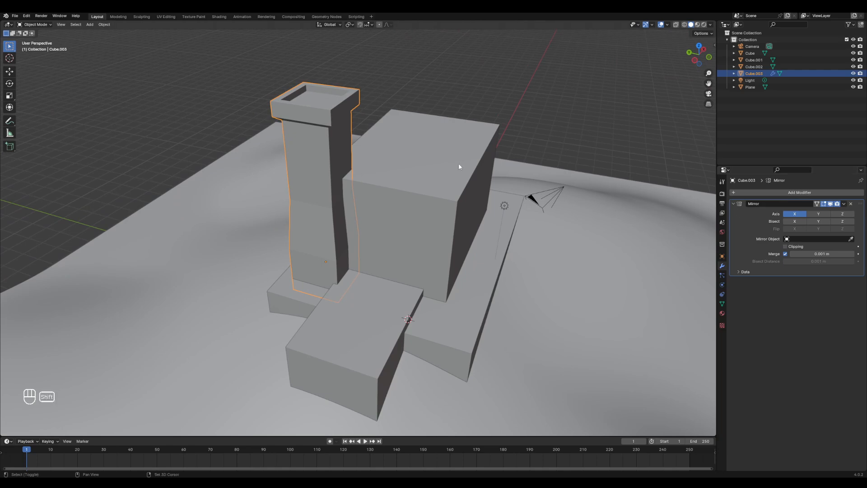
middle_drag(532, 188, 395, 183)
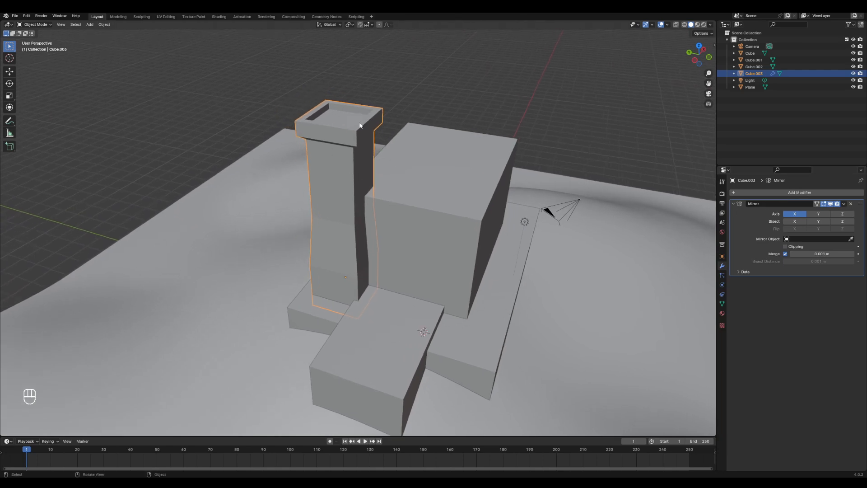
middle_drag(355, 171, 376, 203)
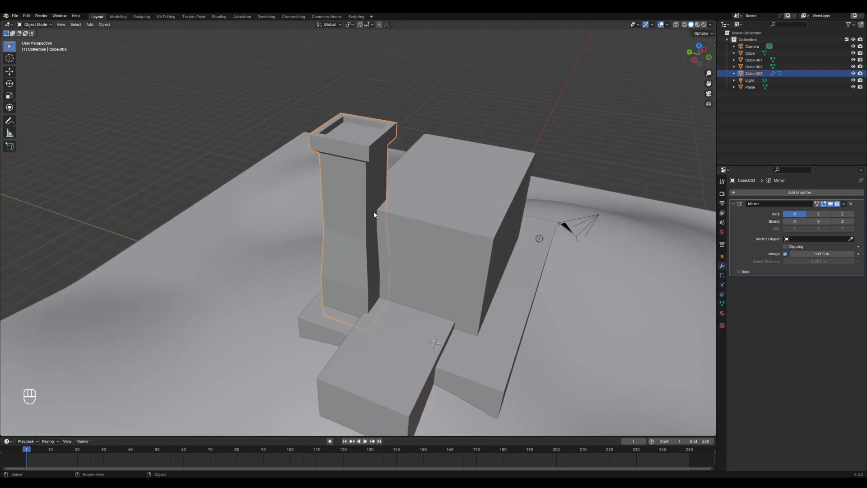
scroll(384, 168, up, 1)
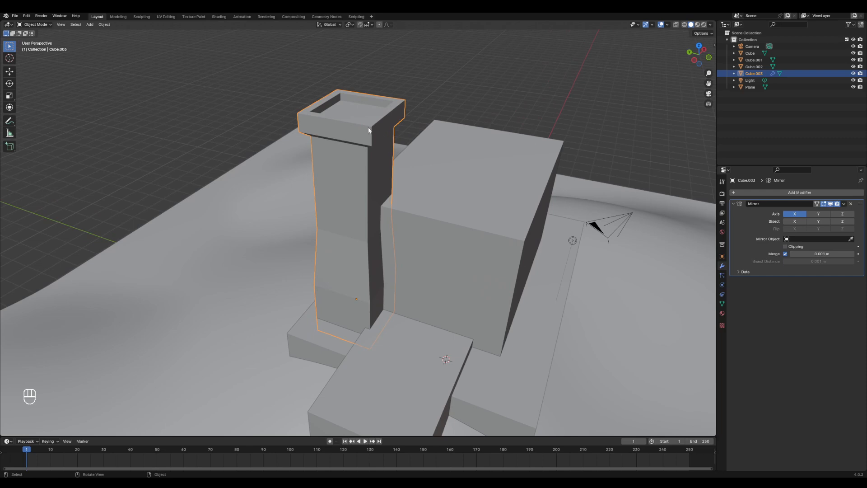
Try moving all of the tower's geometry along X in Edit Mode to separate it from its mirrored copy, and undo the move
key(Tab)
middle_drag(367, 140, 370, 145)
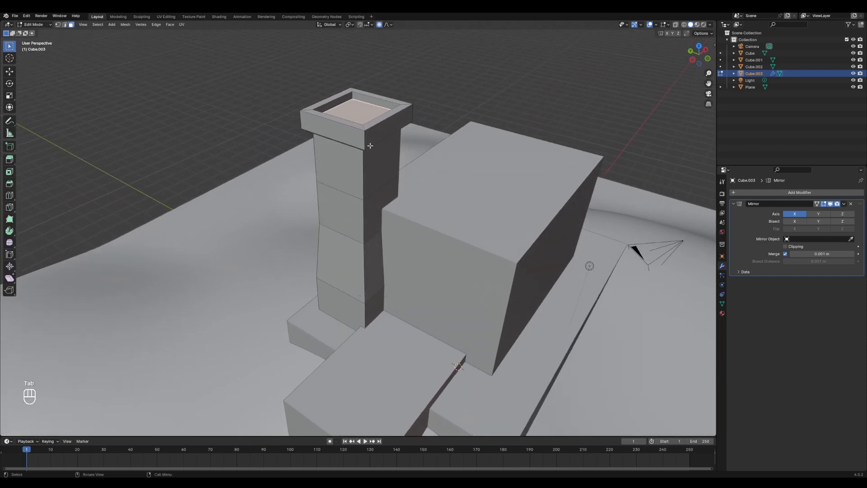
key(a)
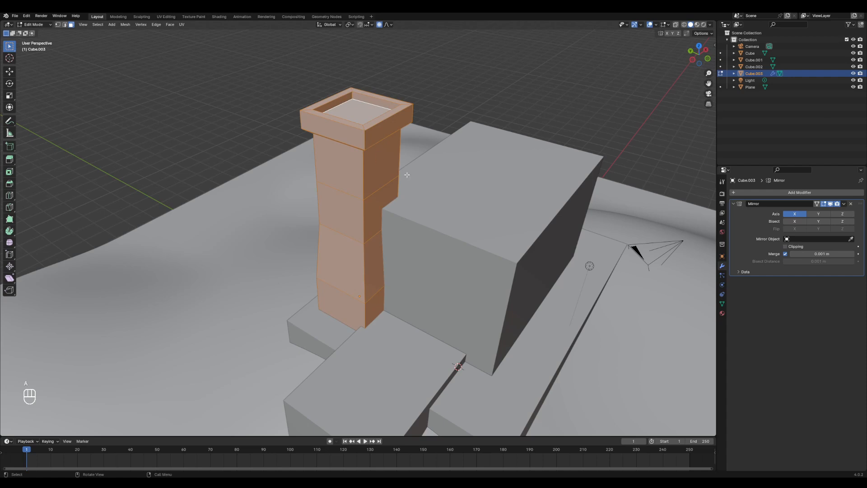
middle_drag(406, 174, 415, 176)
key(g)
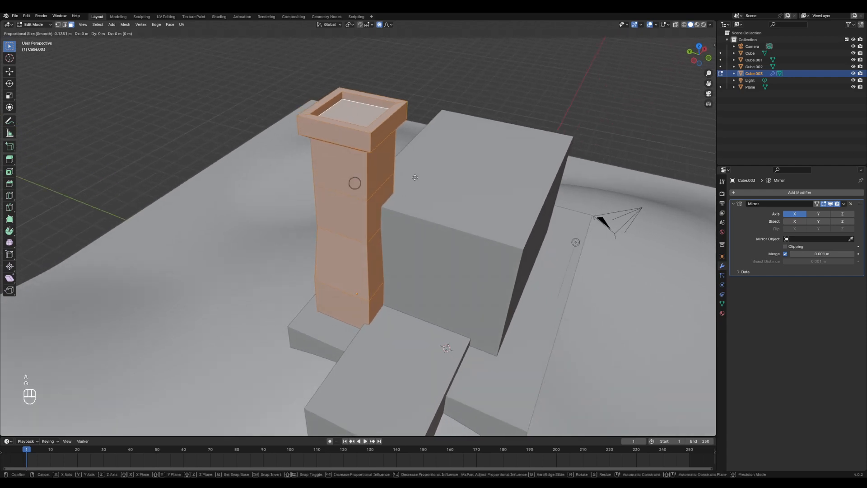
key(x)
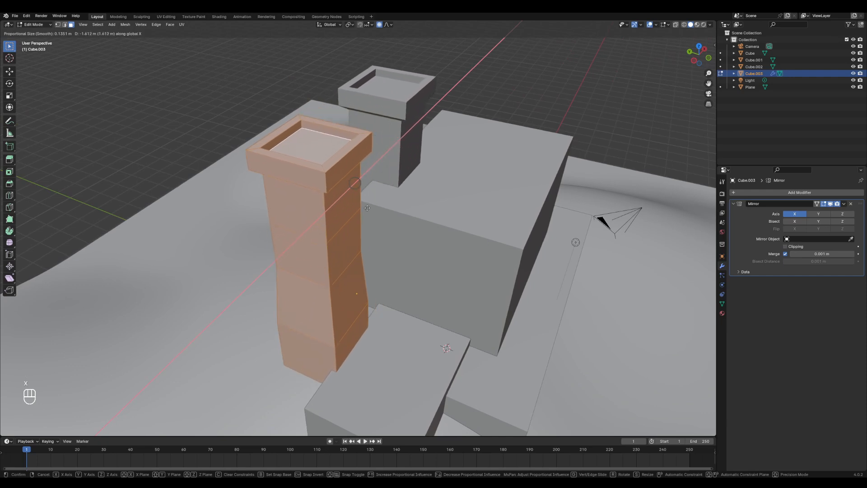
click(395, 141)
middle_drag(398, 117, 425, 143)
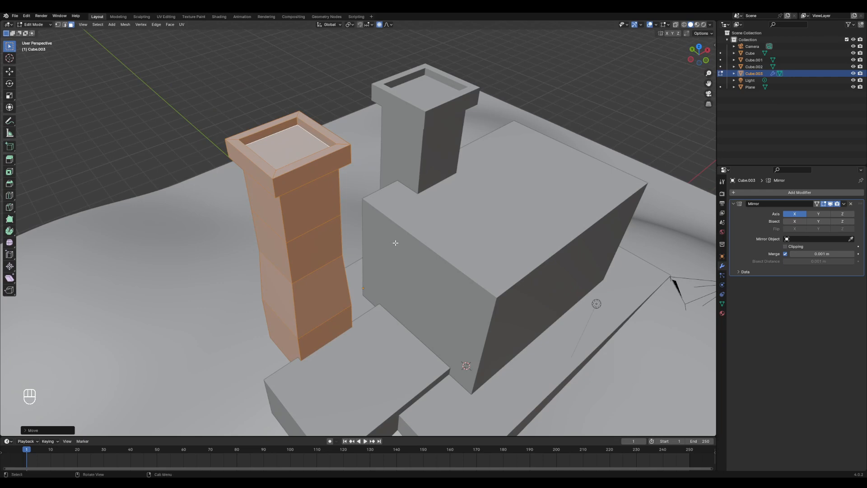
middle_drag(393, 244, 367, 273)
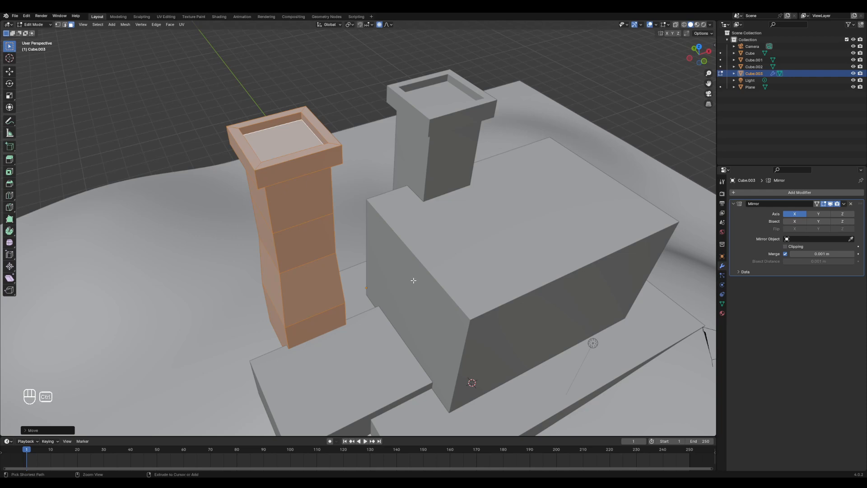
key(ctrl+z)
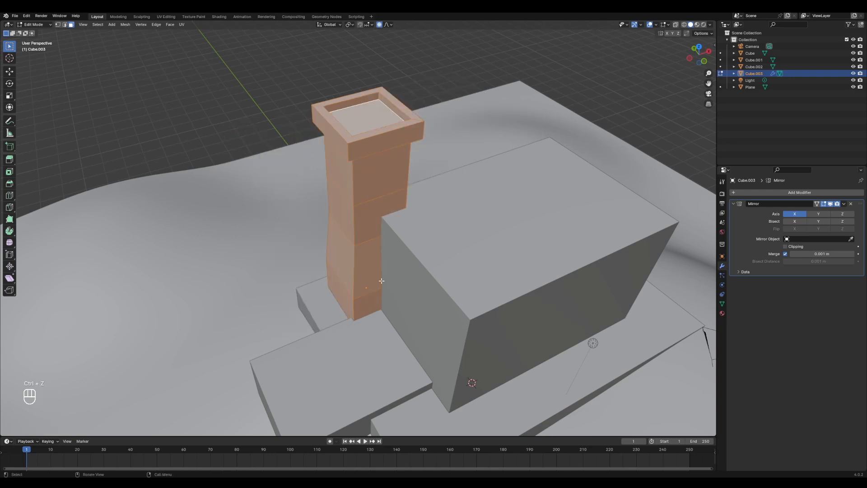
middle_drag(372, 243, 394, 225)
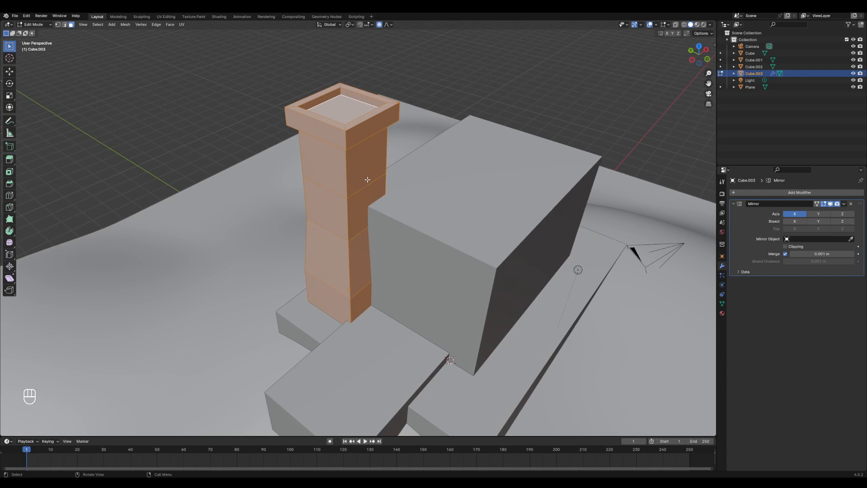
key(Tab)
middle_drag(366, 178, 377, 164)
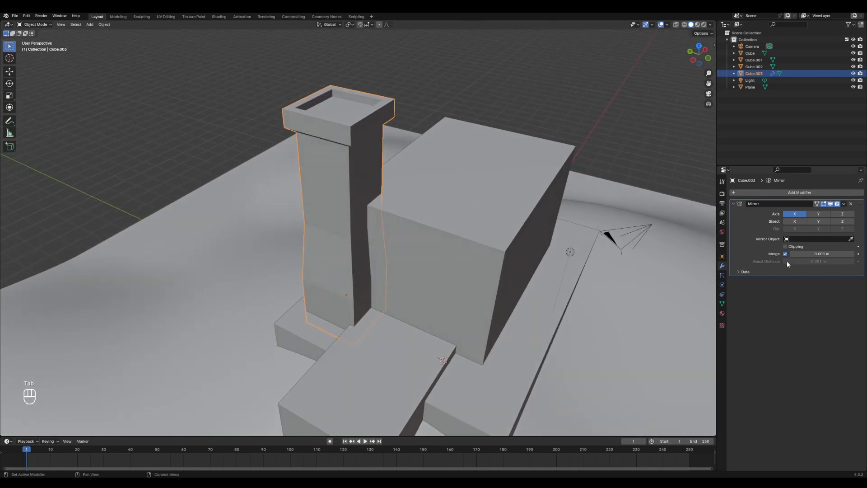
Set the main block (Cube) as the Mirror Object of the tower's Mirror modifier
middle_drag(470, 226, 417, 233)
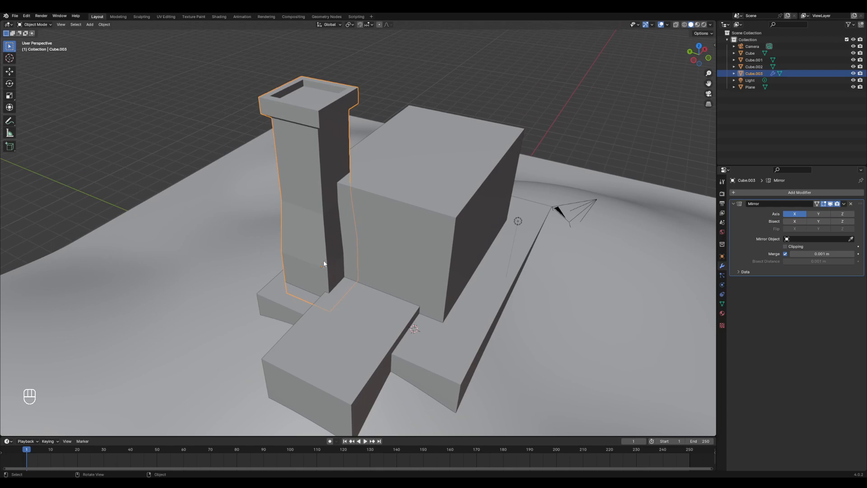
click(427, 177)
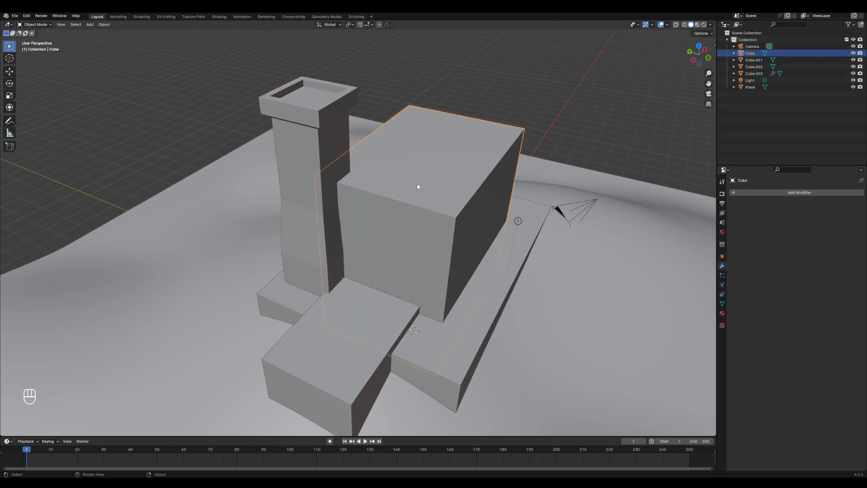
click(311, 182)
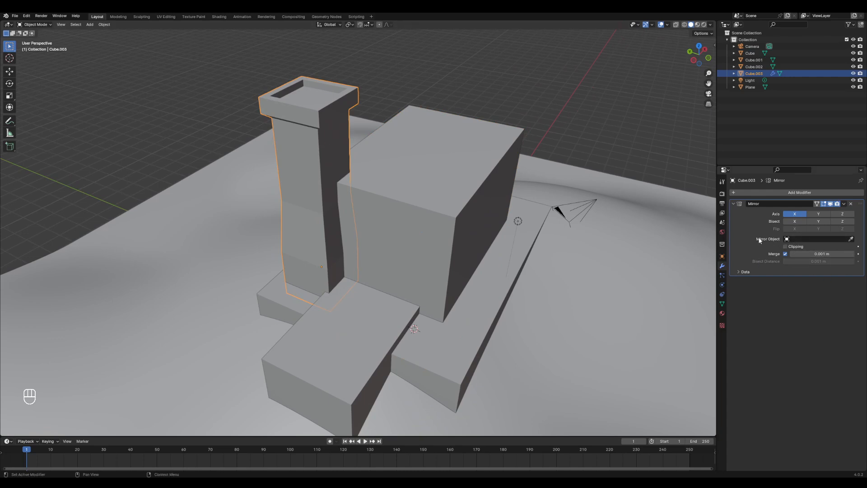
click(852, 240)
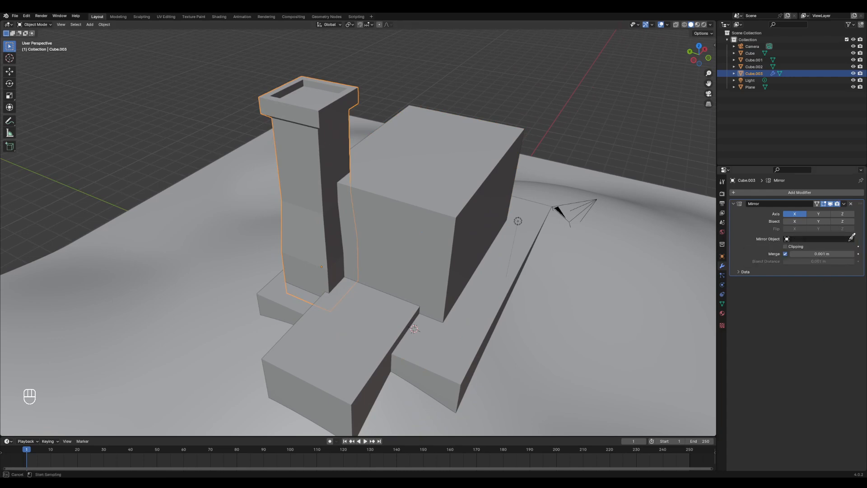
click(464, 183)
middle_drag(465, 193, 278, 209)
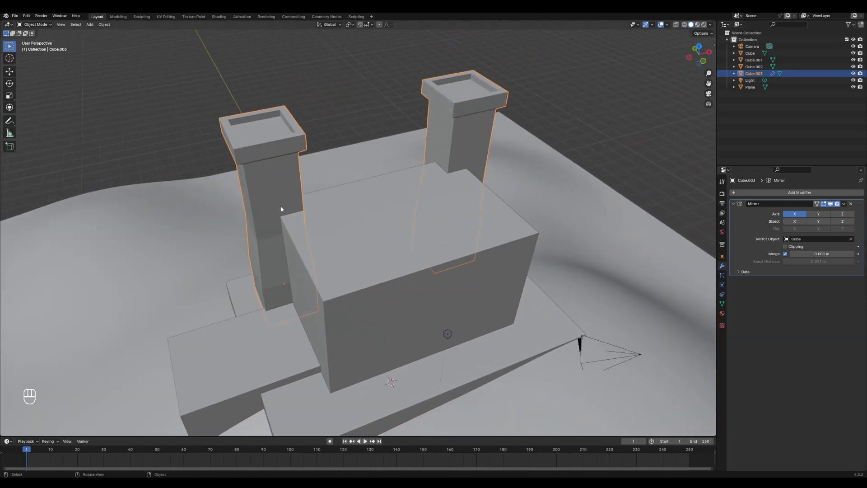
Try moving the main block along the X axis to test the mirrored towers, and cancel the move
click(456, 203)
middle_drag(414, 222, 445, 232)
key(g)
key(x)
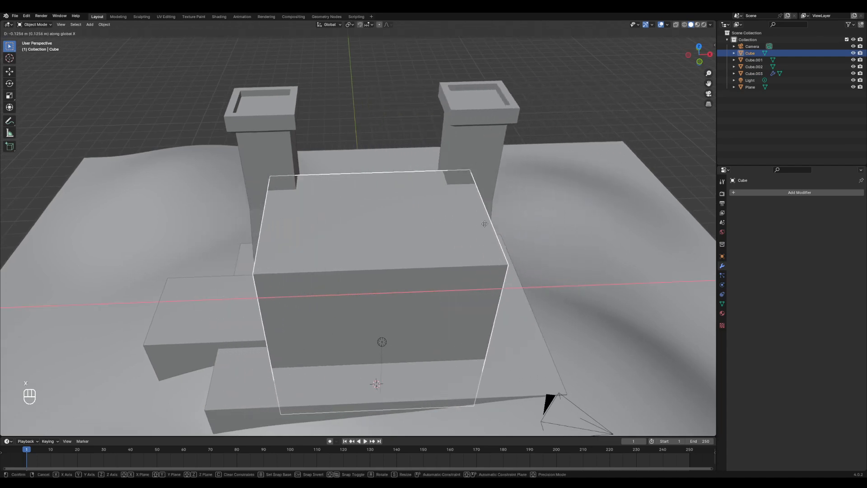
key(Escape)
mouse_move(507, 218)
middle_down()
mouse_move(507, 230)
mouse_move(545, 219)
mouse_move(513, 209)
middle_up()
click(397, 146)
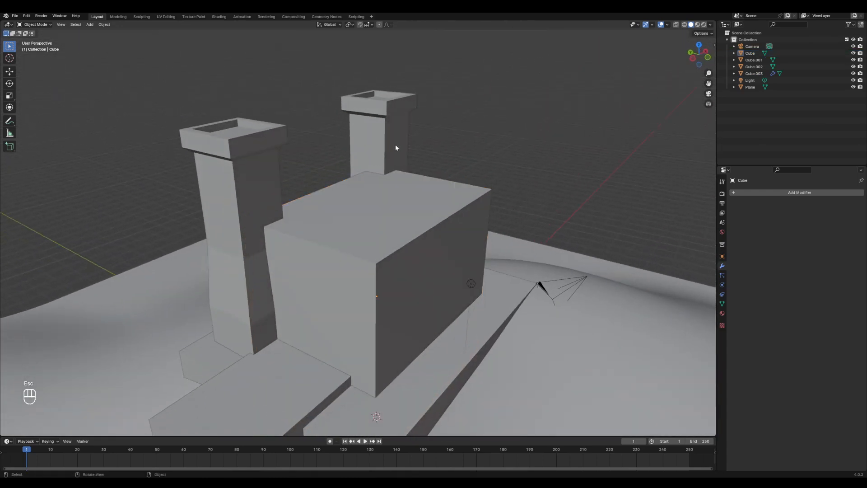
Enable the Y axis in the tower's Mirror modifier so towers stand at all four corners of the main block
shift+click(392, 142)
middle_drag(438, 163, 548, 223)
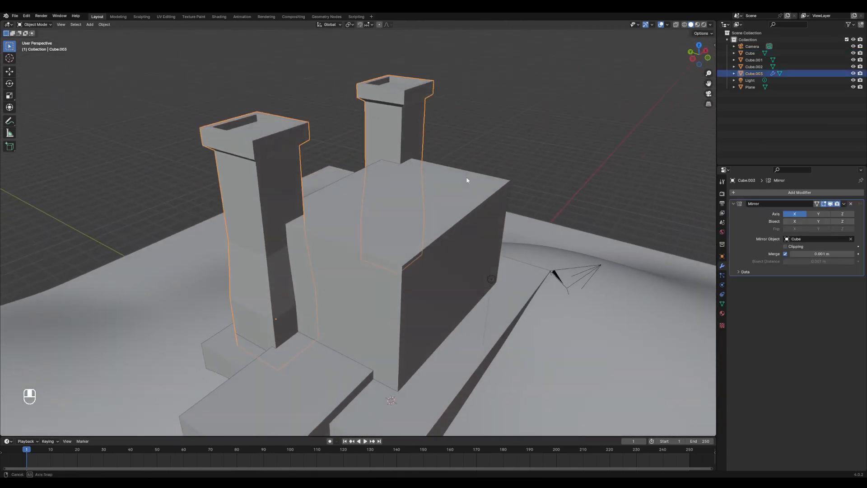
click(819, 214)
middle_drag(537, 222, 407, 216)
click(537, 214)
click(312, 187)
middle_drag(313, 187, 339, 197)
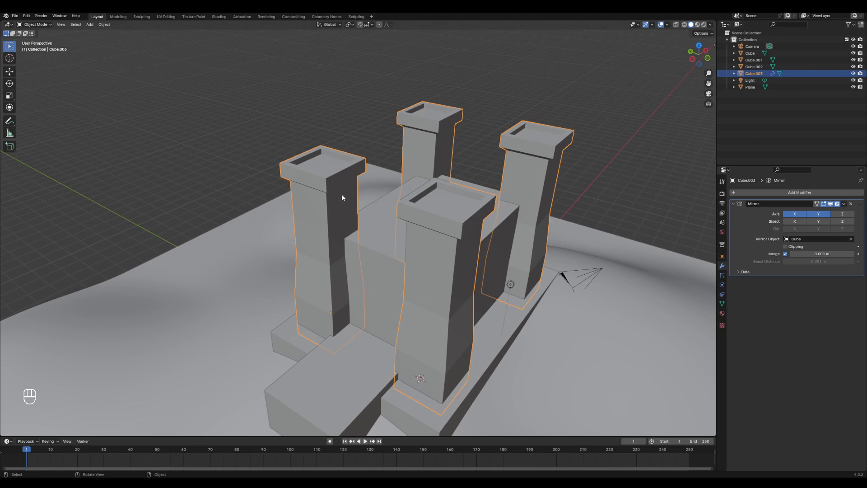
Extrude the recessed face on top of the tower upward by about 0.33 m in Edit Mode and scale it slightly inward
key(Tab)
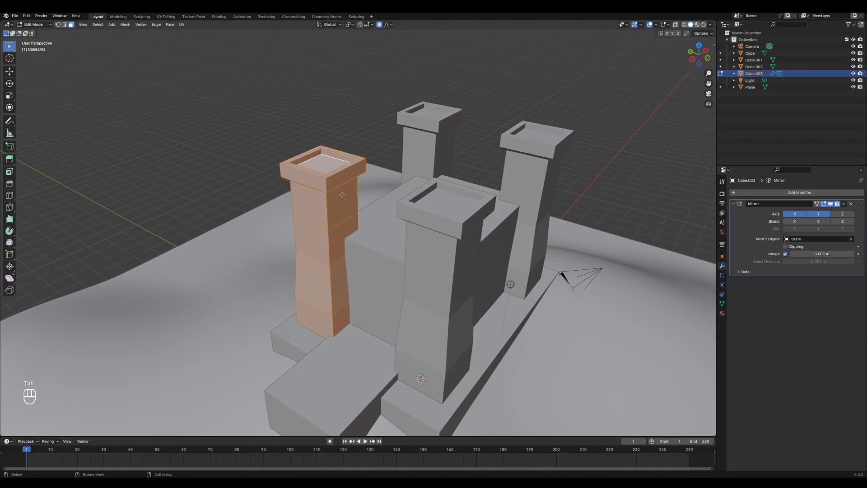
key(3)
click(322, 166)
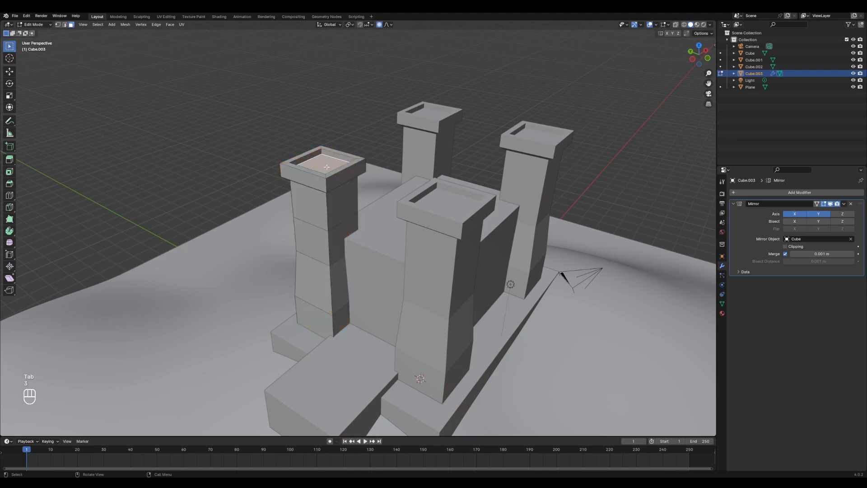
key(e)
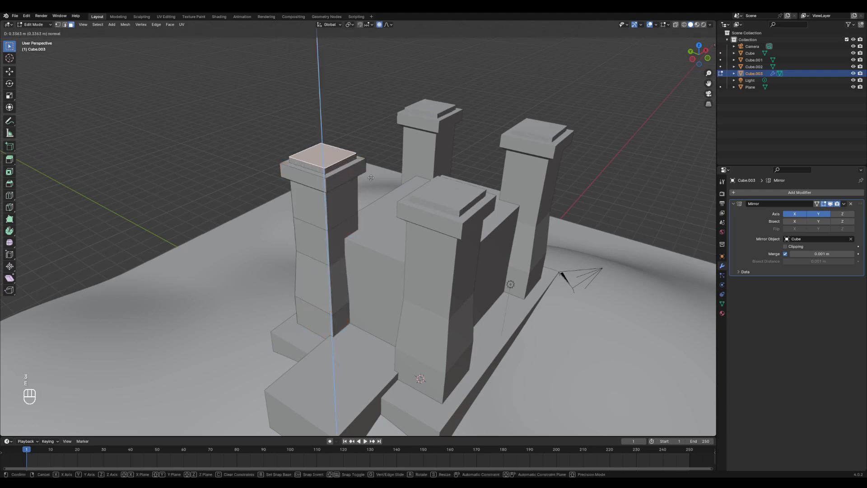
click(371, 175)
key(s)
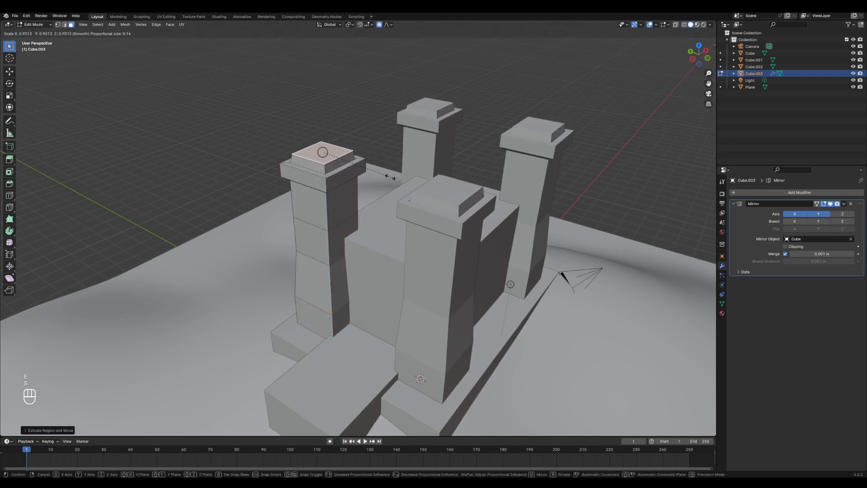
click(381, 170)
Extrude the tower's top face further, widen it slightly, and extrude it upward into a square block
key(e)
key(e)
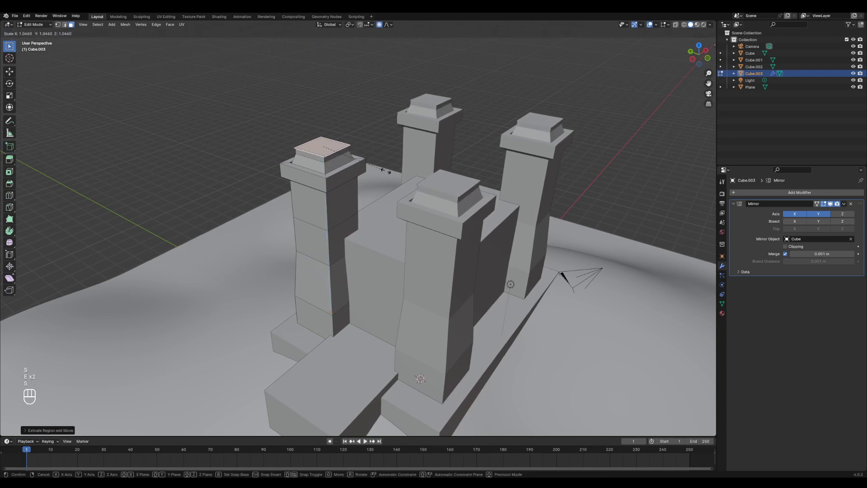
click(399, 158)
key(3)
scroll(346, 158, up, 3)
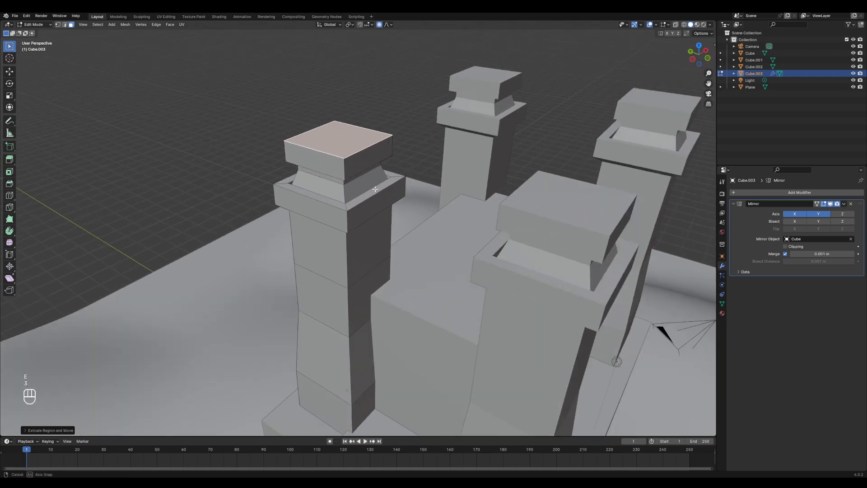
Scale the side faces of the tower's top block inward and raise them along Z to form a tall tapered section
key(3)
click(380, 148)
shift+click(355, 148)
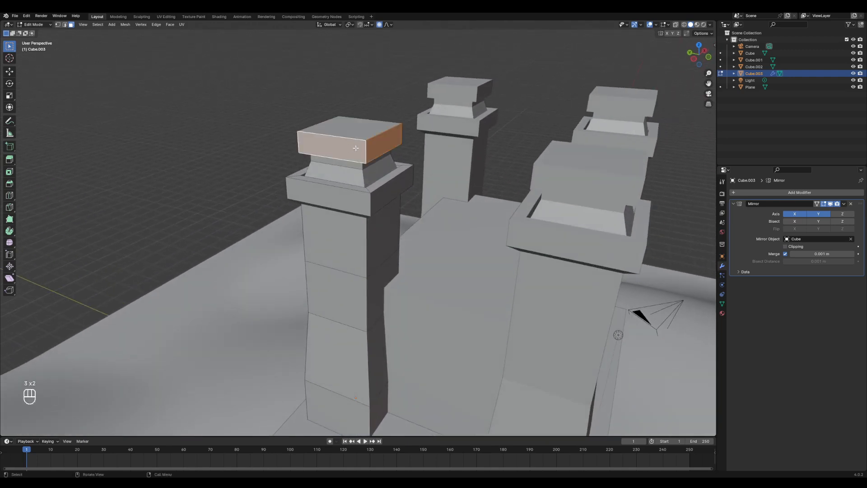
middle_drag(360, 151, 564, 186)
key(s)
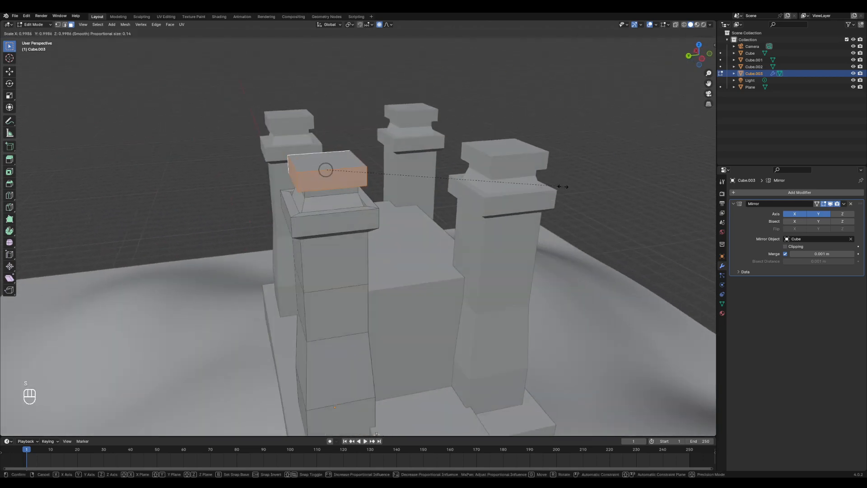
click(474, 180)
key(g)
key(z)
click(452, 134)
Extrude the top face of the tapered tower section upward by about 0.94 m
middle_drag(452, 135, 364, 176)
key(3)
click(323, 108)
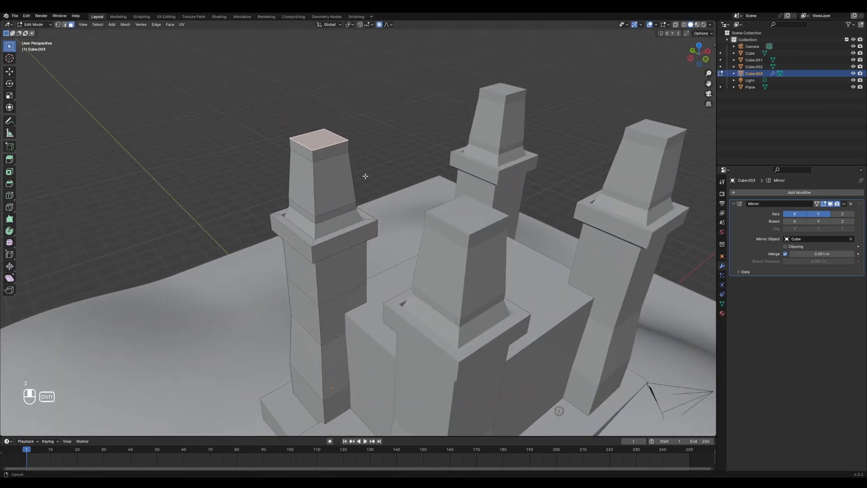
scroll(362, 173, down, 1)
key(e)
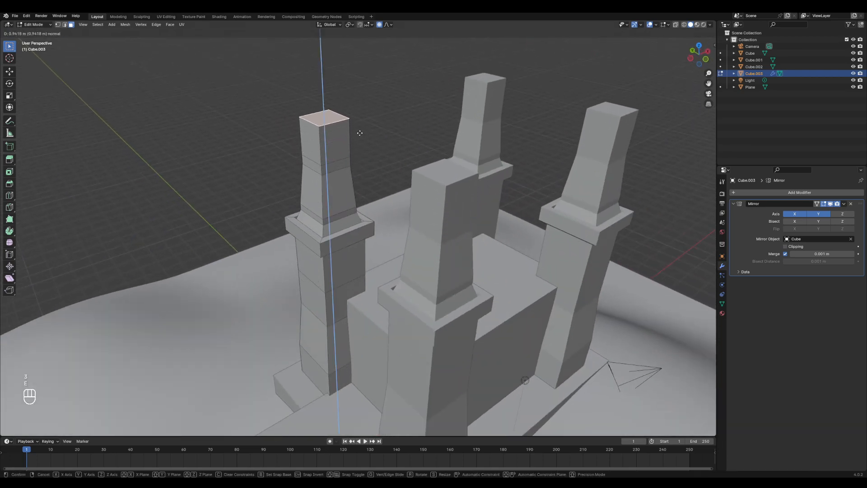
click(396, 153)
Shrink the extruded top face and lower it along Z to form a low pyramid roof on the tower
key(s)
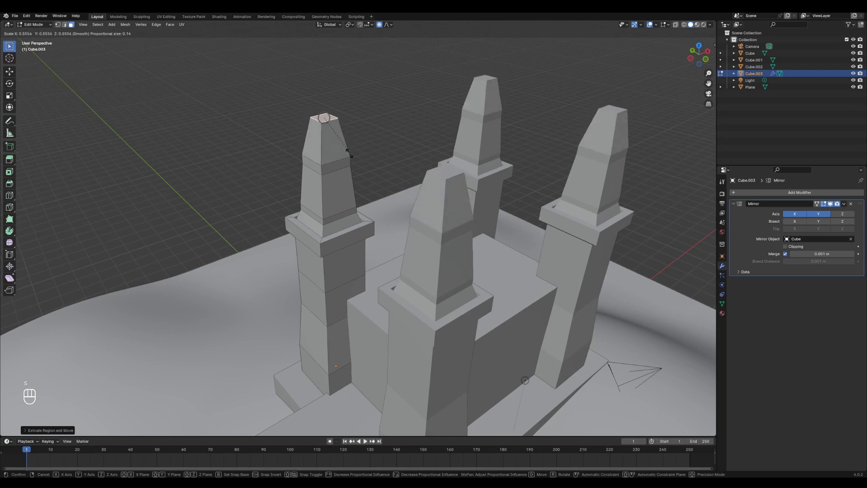
click(329, 136)
middle_drag(332, 139, 406, 152)
key(g)
key(z)
click(348, 140)
Extrude and narrow the tip of the tower roof, and extrude it upward into a long thin spire
key(e)
click(405, 152)
key(s)
click(384, 136)
key(e)
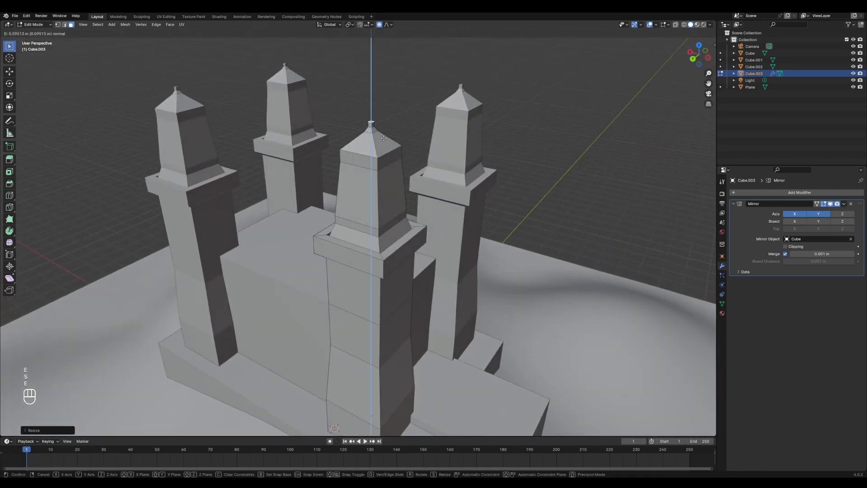
click(381, 105)
Bevel the vertical corner edges of the band below the tower's roof with several segments to round it off
middle_drag(406, 134, 441, 174)
key(2)
click(328, 150)
shift+click(358, 195)
middle_drag(389, 190, 456, 178)
shift+click(403, 150)
key(ctrl+b)
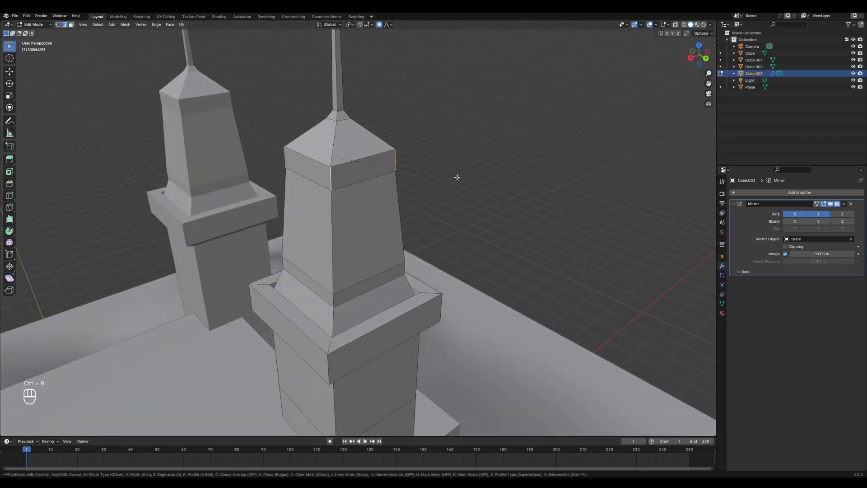
click(486, 190)
Return to Object Mode and try Shade Smooth on the towers
key(Tab)
middle_drag(458, 184, 416, 205)
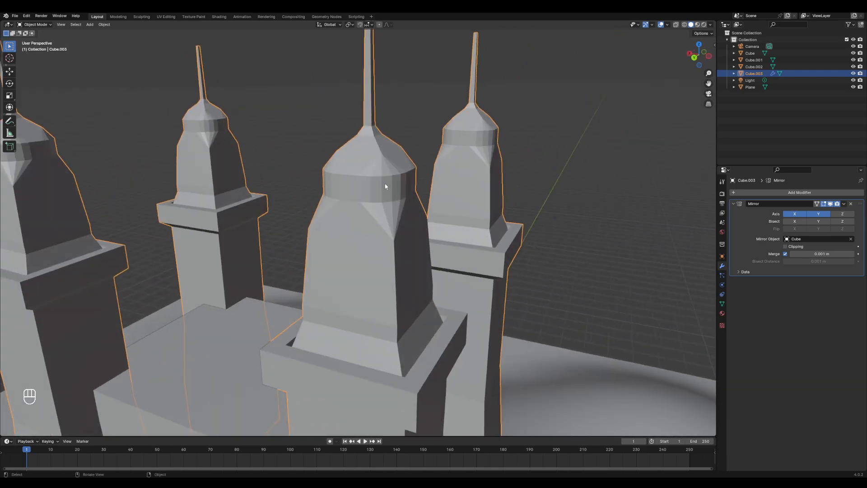
middle_drag(384, 186, 355, 197)
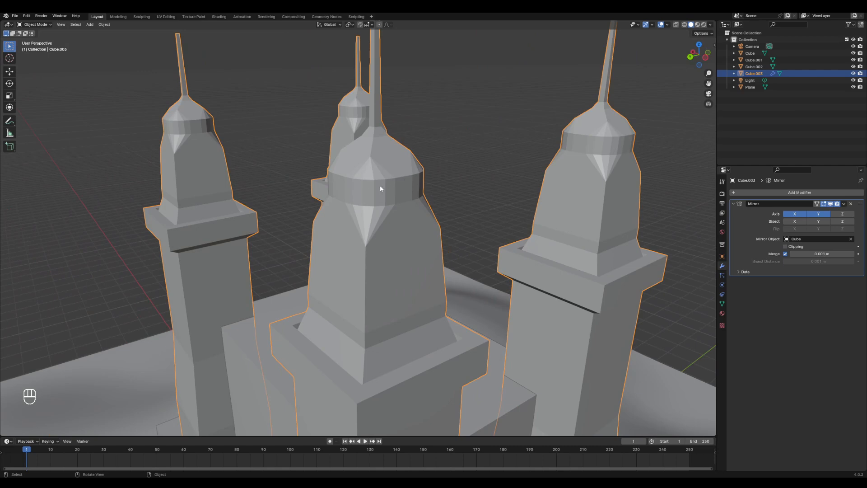
middle_drag(419, 216, 396, 210)
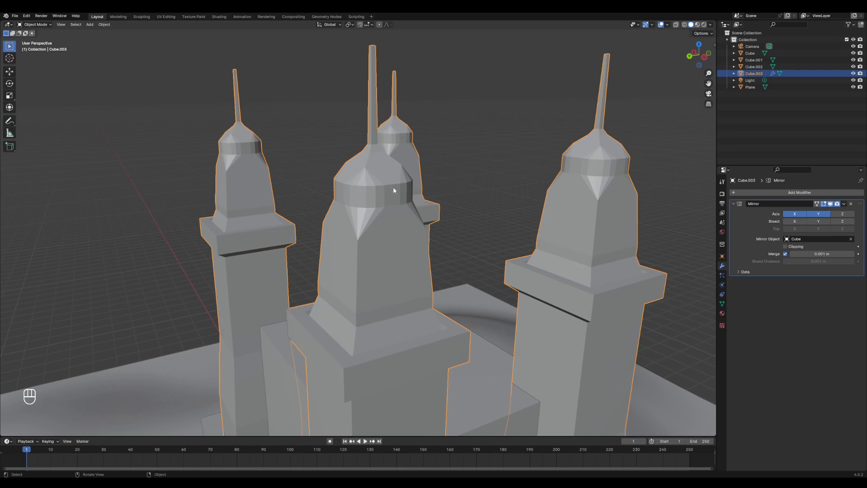
right_click(392, 189)
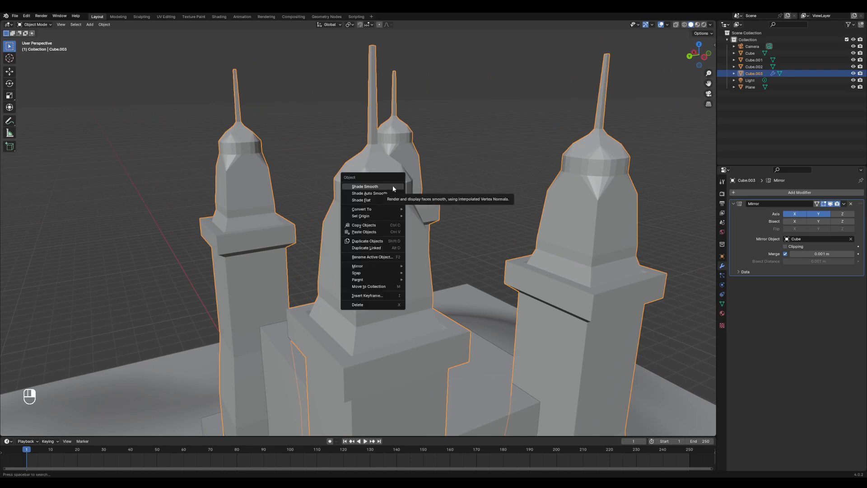
click(392, 186)
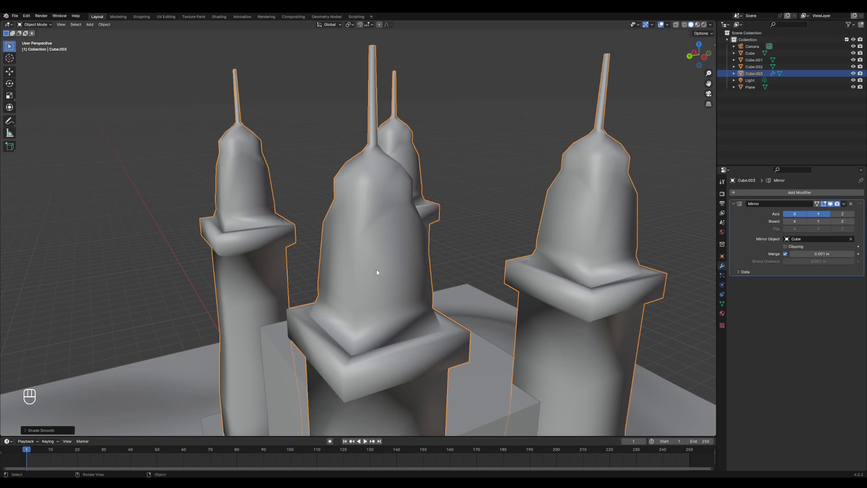
Apply Shade Auto Smooth to the towers
right_click(384, 223)
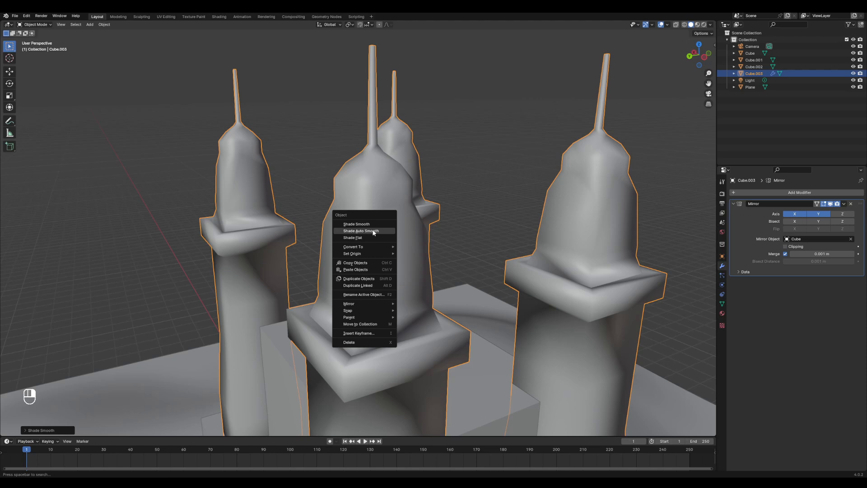
click(374, 231)
middle_drag(373, 227, 370, 308)
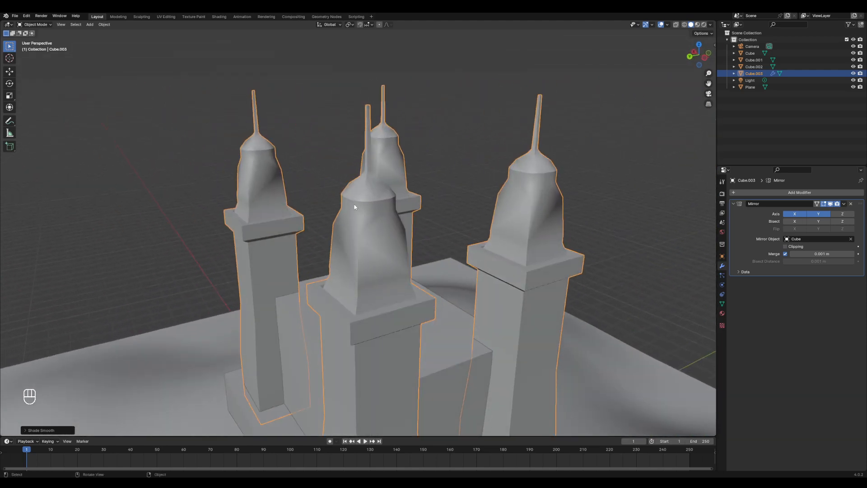
mouse_move(384, 235)
middle_down()
mouse_move(380, 221)
mouse_move(362, 226)
mouse_move(348, 212)
mouse_move(392, 200)
mouse_move(378, 201)
mouse_move(388, 203)
mouse_move(382, 221)
middle_up()
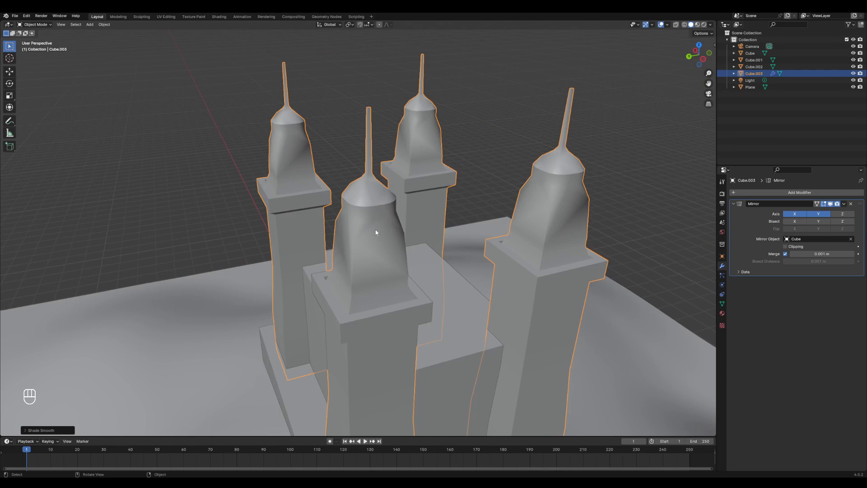
scroll(379, 223, up, 1)
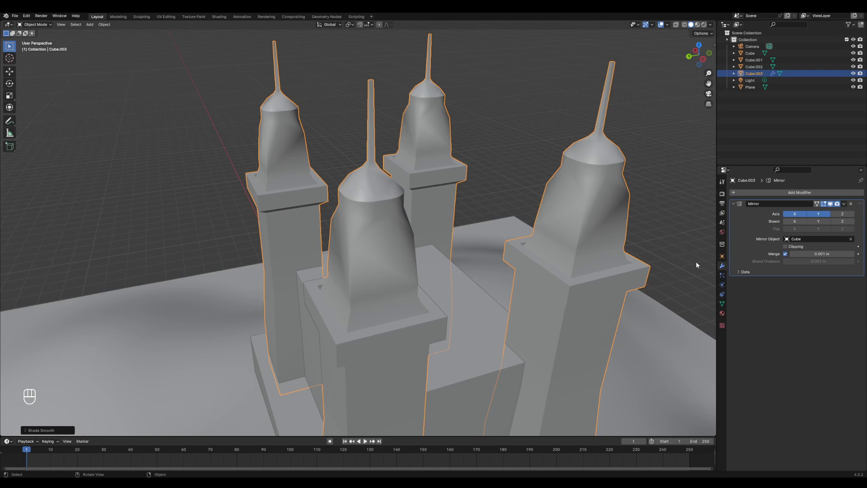
Show the tower mesh's Normals settings and compare the shading with Auto Smooth off and on
click(722, 303)
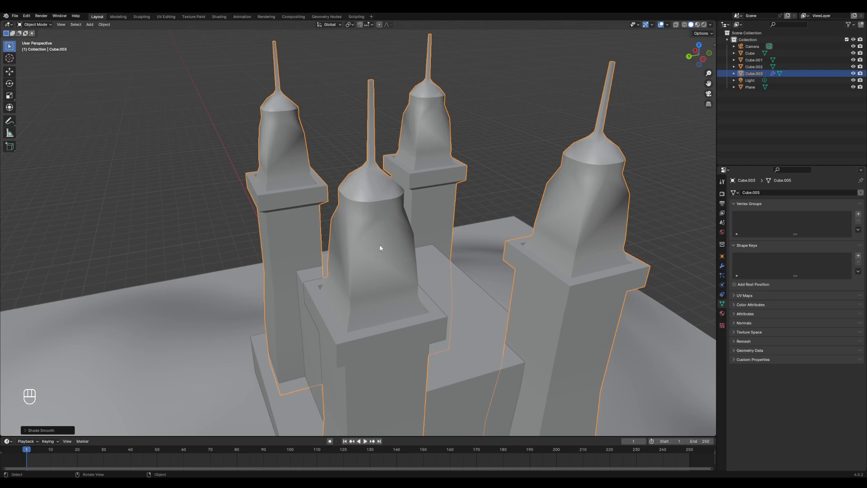
click(744, 323)
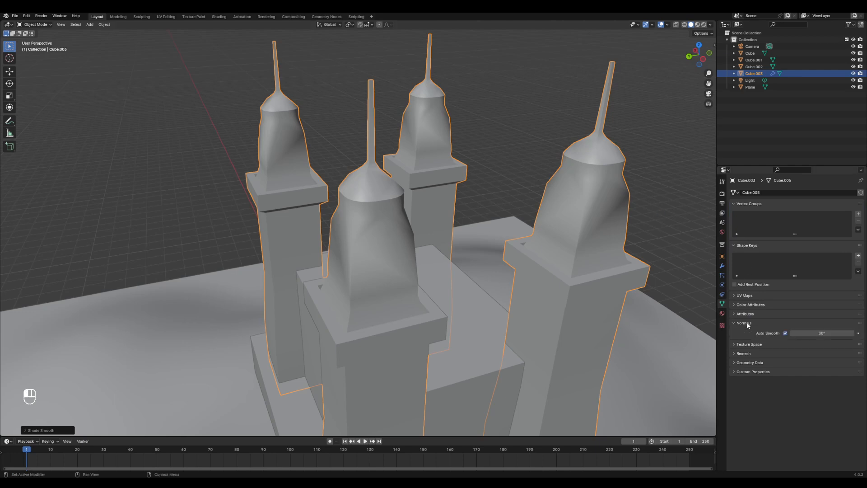
click(785, 334)
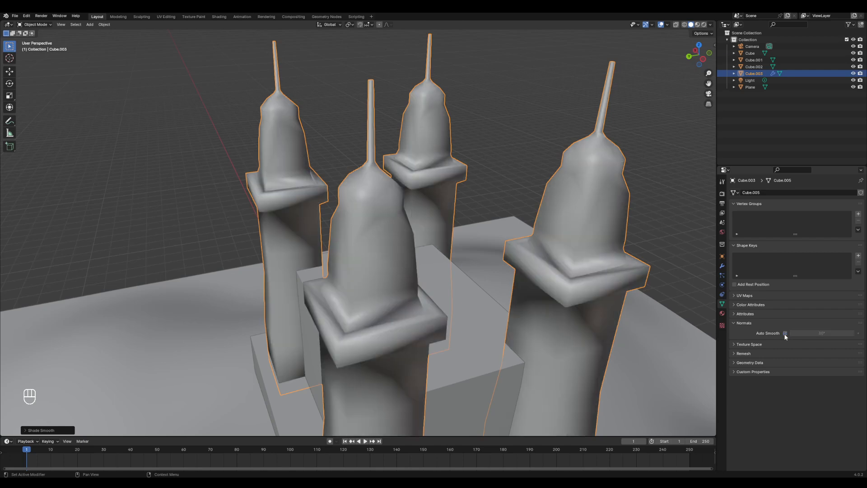
click(785, 333)
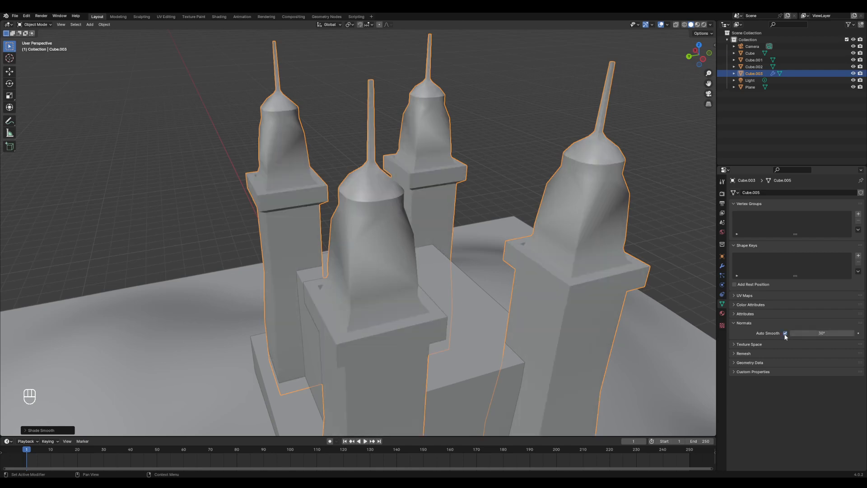
Try Auto Smooth angles of 45°, 60° and 15° on the tower mesh
click(828, 334)
text(45)
key(Return)
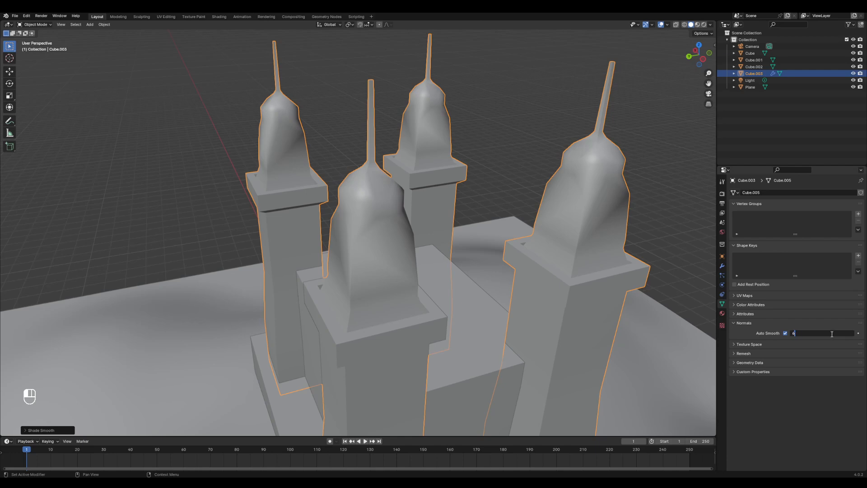
key(Return)
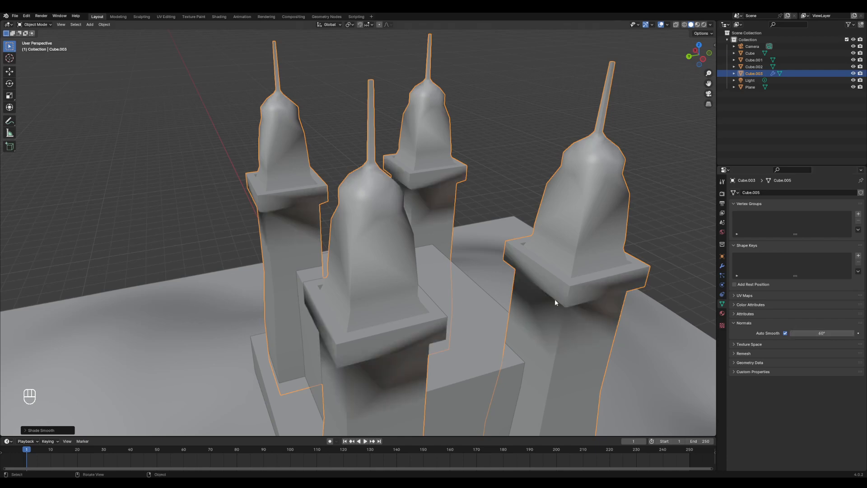
click(825, 333)
key(Return)
scroll(395, 175, up, 4)
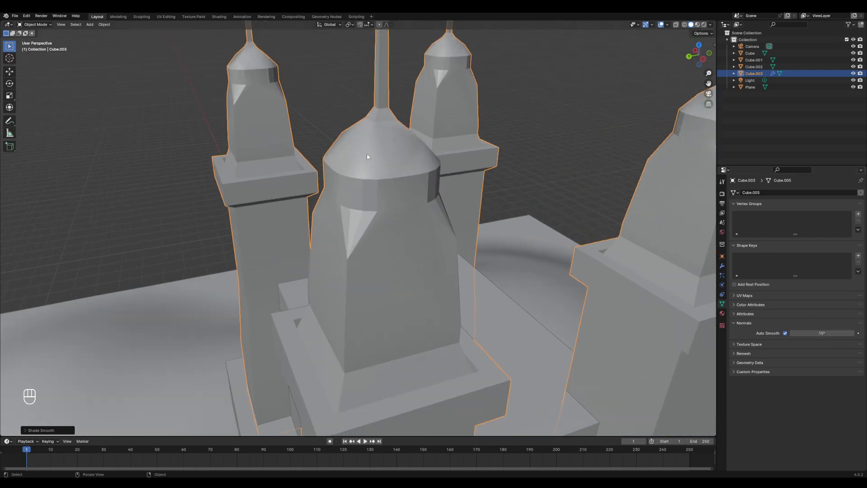
Set the tower mesh's Auto Smooth angle to 20°
click(822, 332)
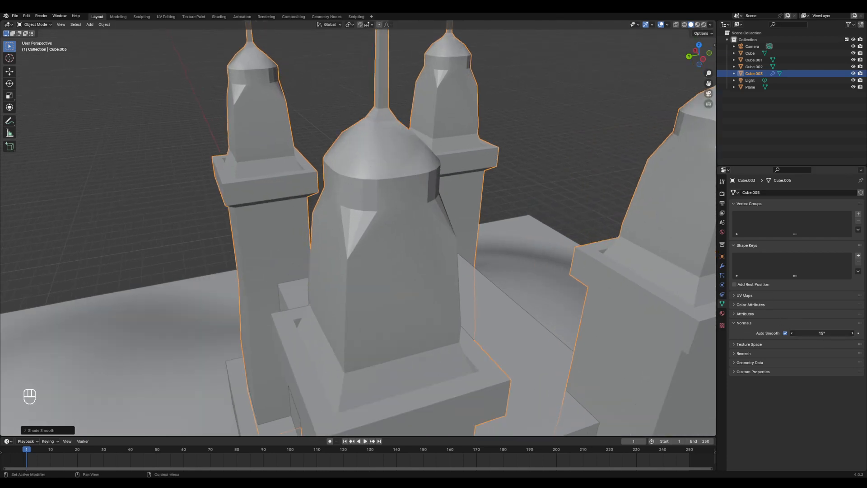
key(Return)
click(822, 332)
text(20)
key(Return)
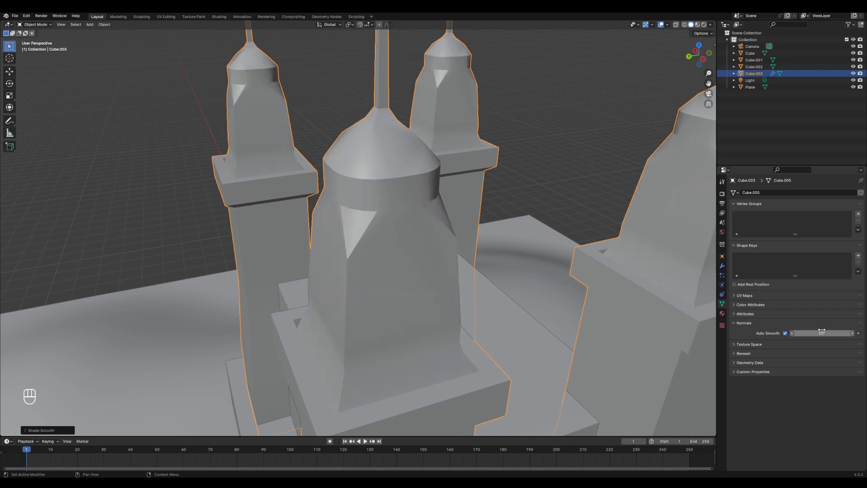
Deselect the towers and examine them and the main block from several sides and up close
middle_drag(458, 245, 515, 288)
click(560, 248)
middle_drag(561, 251, 358, 217)
scroll(392, 230, down, 3)
middle_drag(383, 244, 396, 266)
scroll(393, 261, up, 3)
scroll(391, 260, up, 8)
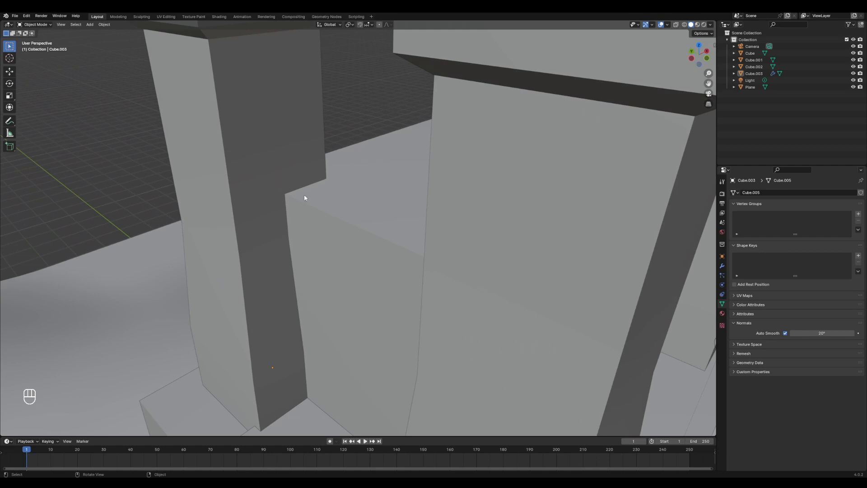
scroll(359, 223, down, 10)
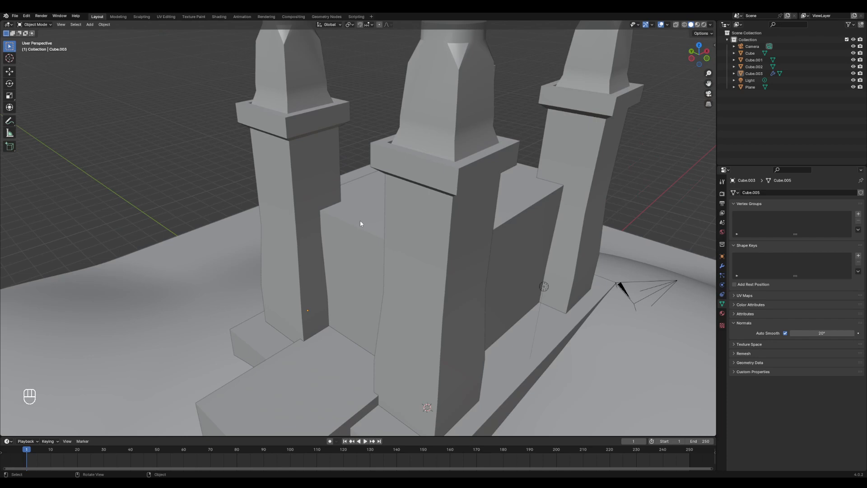
Add a cube, raise it along Z and move it along X to the main block's front upper edge
mouse_move(379, 219)
middle_down()
mouse_move(387, 210)
mouse_move(396, 218)
middle_up()
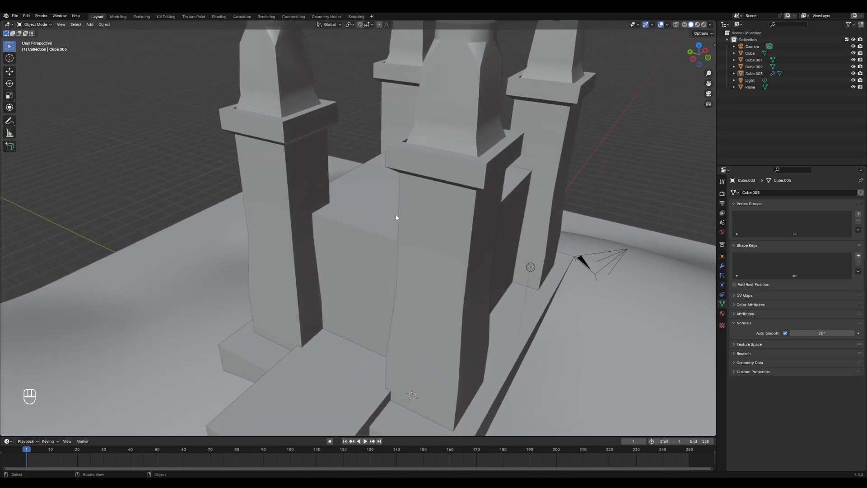
scroll(386, 219, down, 4)
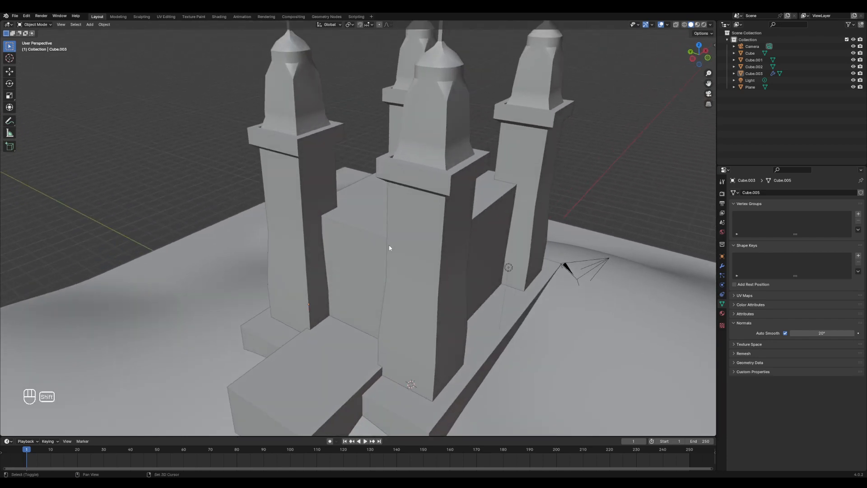
key(shift+a)
mouse_move(389, 247)
click(418, 251)
key(g)
key(z)
click(434, 161)
key(g)
key(x)
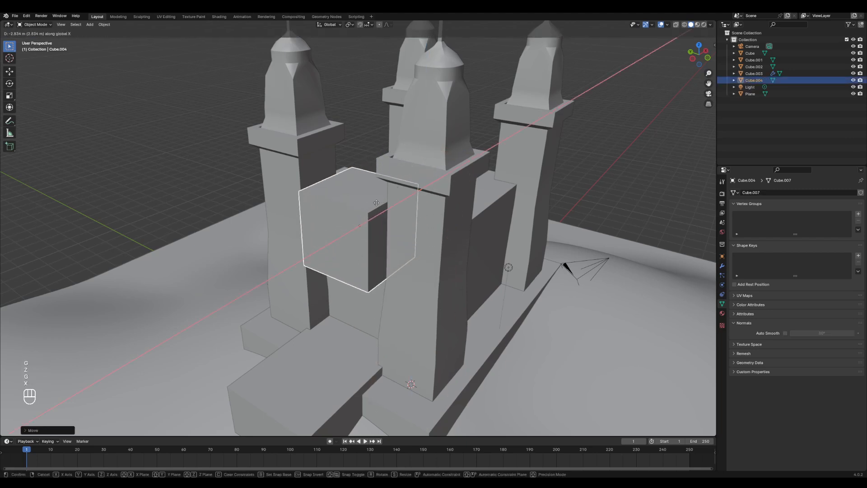
click(389, 198)
Scale the new cube down to a small battlement-sized block at the main block's roof edge
scroll(484, 238, up, 3)
key(s)
click(381, 228)
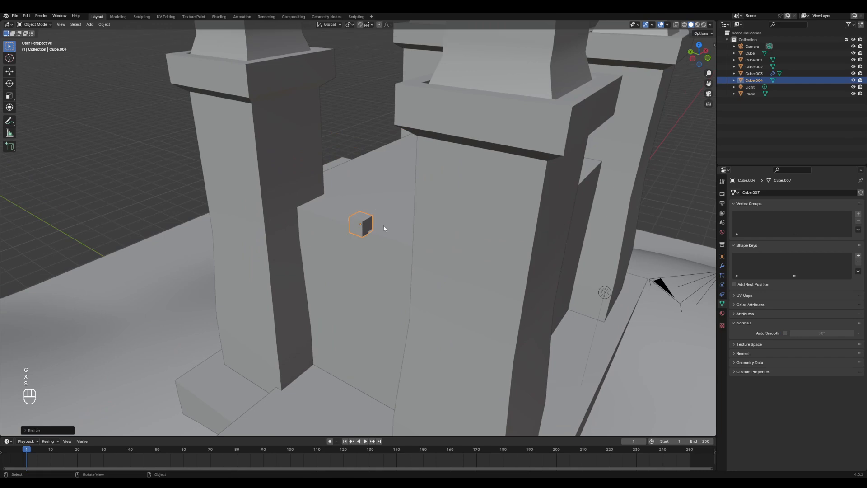
scroll(374, 232, up, 4)
middle_drag(374, 233, 389, 219)
key(s)
click(416, 231)
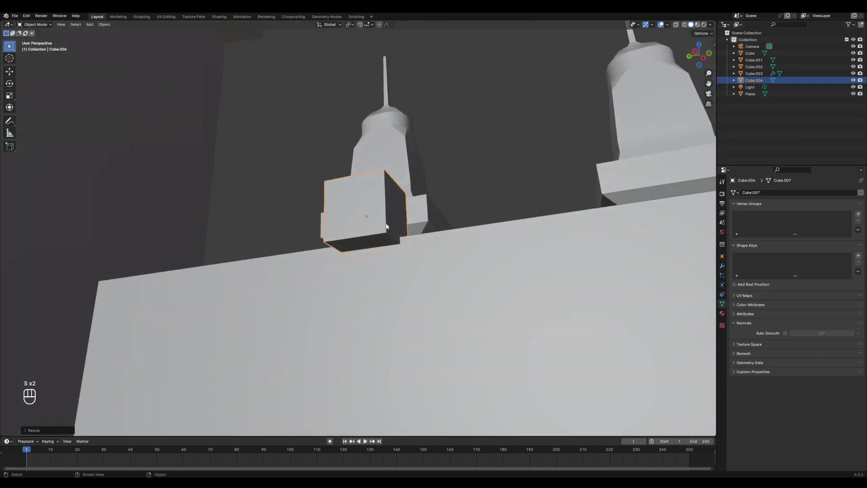
Extrude the small cube's bottom face downward along the main block's front wall
key(Tab)
key(3)
click(375, 240)
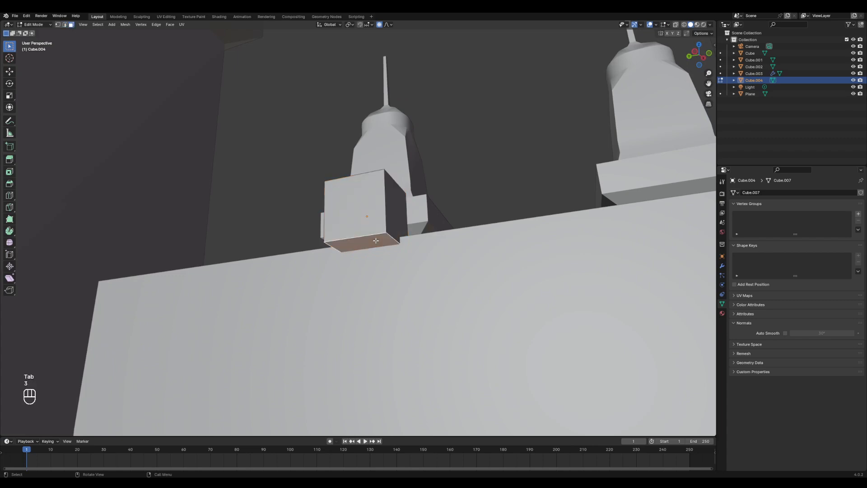
key(e)
key(2)
click(399, 345)
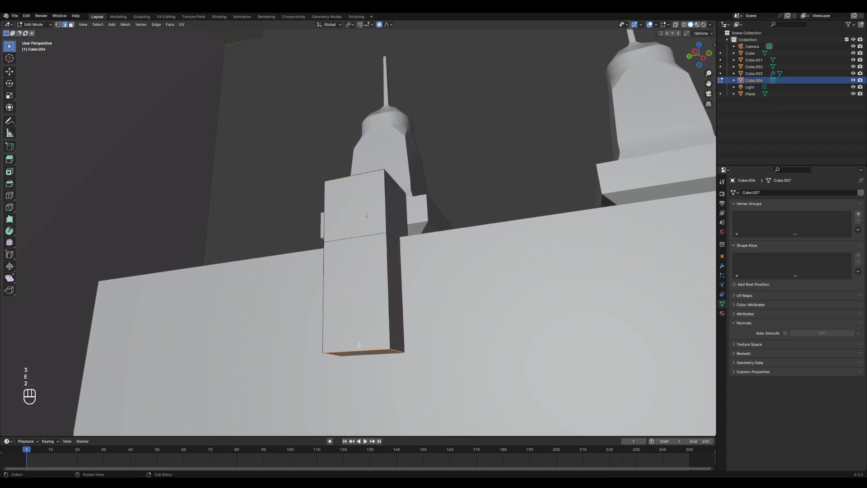
Move the extrusion's bottom front edge along X to slope its face toward the wall, and adjust the back face along X
middle_drag(399, 345, 390, 232)
key(g)
key(x)
click(393, 347)
key(3)
click(410, 235)
key(g)
key(x)
click(400, 244)
Add two evenly spaced vertical loop cuts that divide the battlement block's front and top into three
key(ctrl+r)
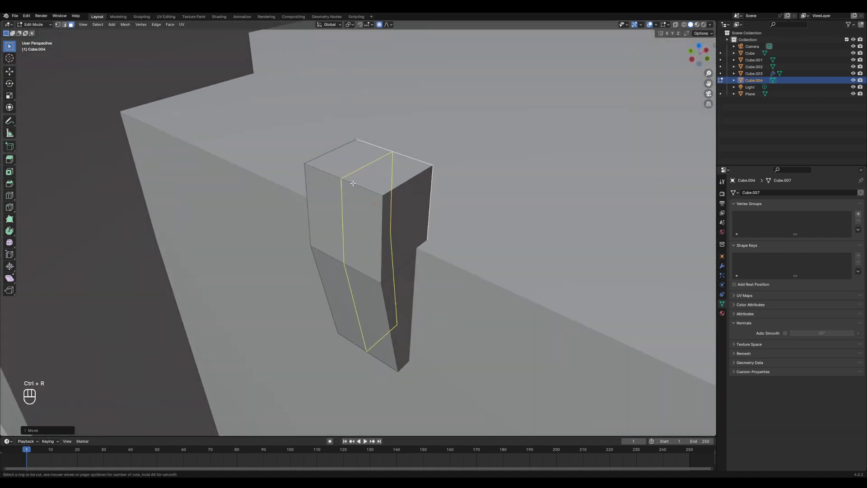
scroll(352, 183, up, 1)
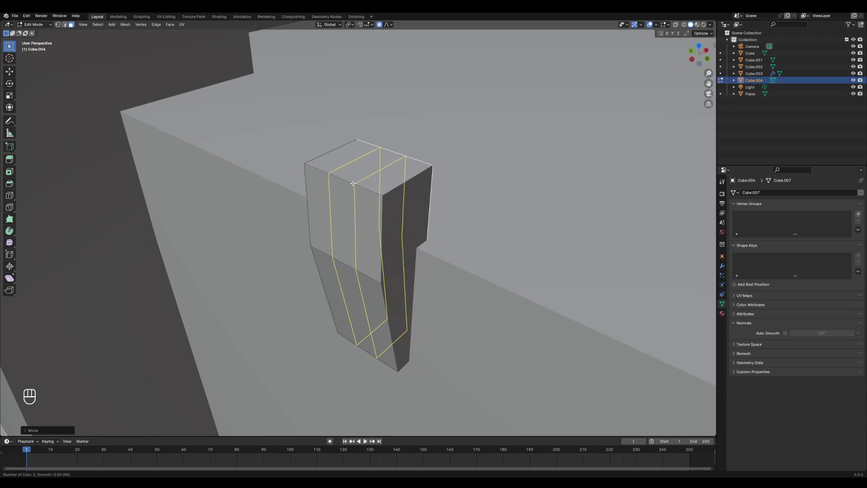
click(353, 183)
right_click(352, 183)
Extrude the two outer top faces upward to leave a notch between them, and return to Object Mode
middle_drag(354, 182, 382, 181)
key(3)
click(394, 167)
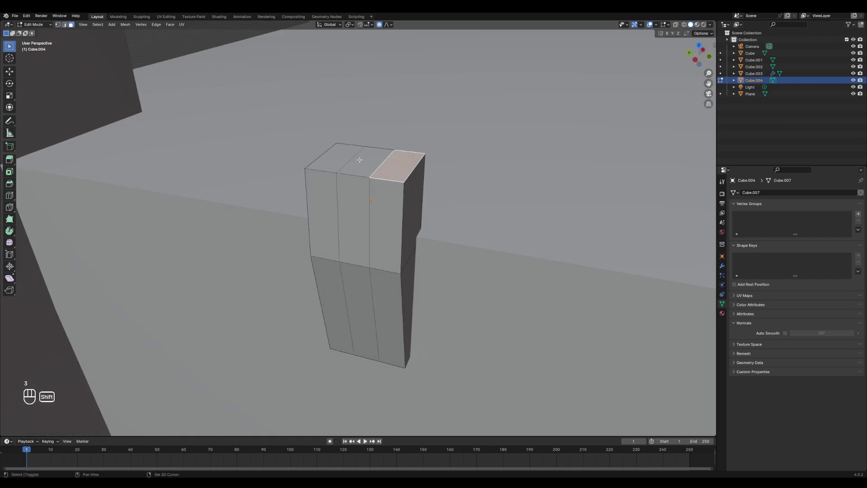
shift+click(323, 158)
middle_drag(323, 158, 431, 185)
key(e)
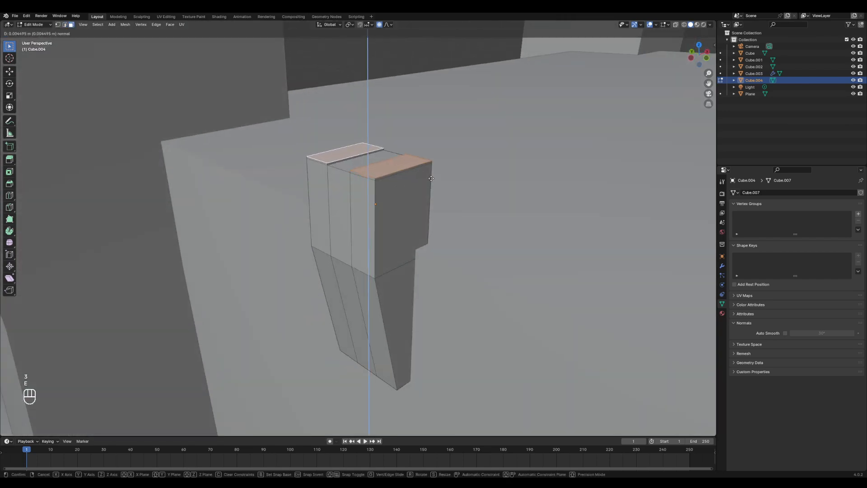
click(430, 134)
middle_drag(431, 133, 410, 176)
scroll(387, 194, down, 4)
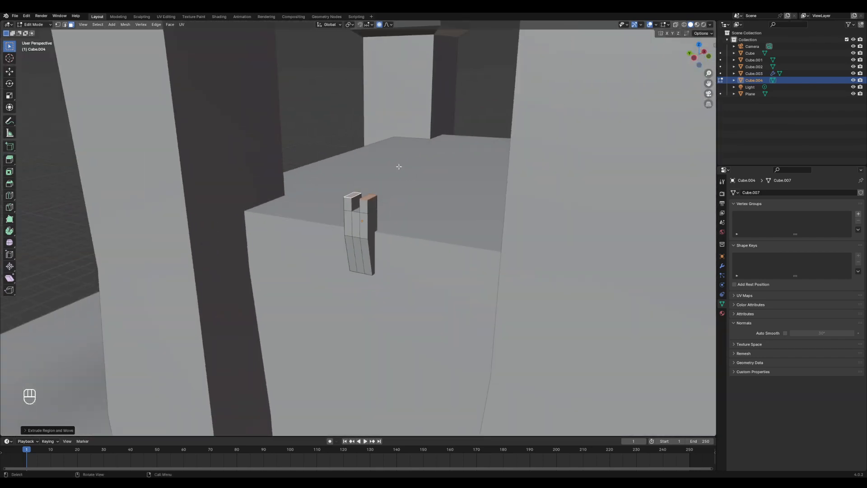
key(Tab)
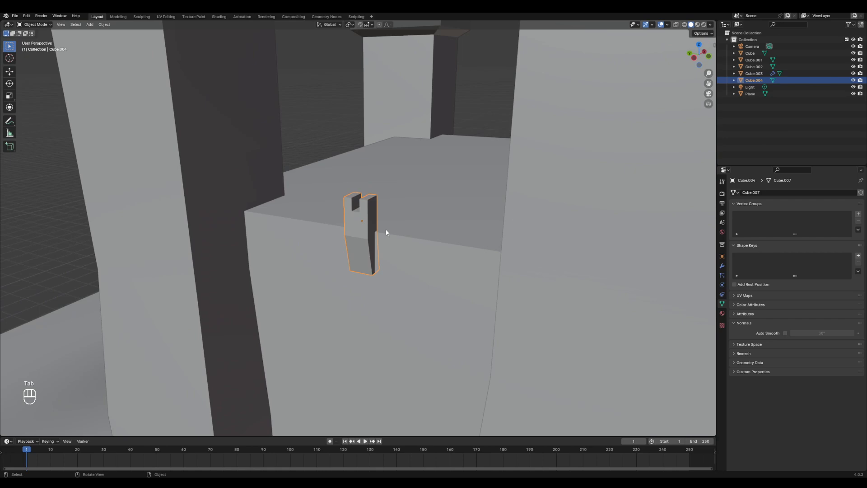
Try duplicating the battlement piece twice along Y and delete both copies
middle_drag(407, 217, 336, 197)
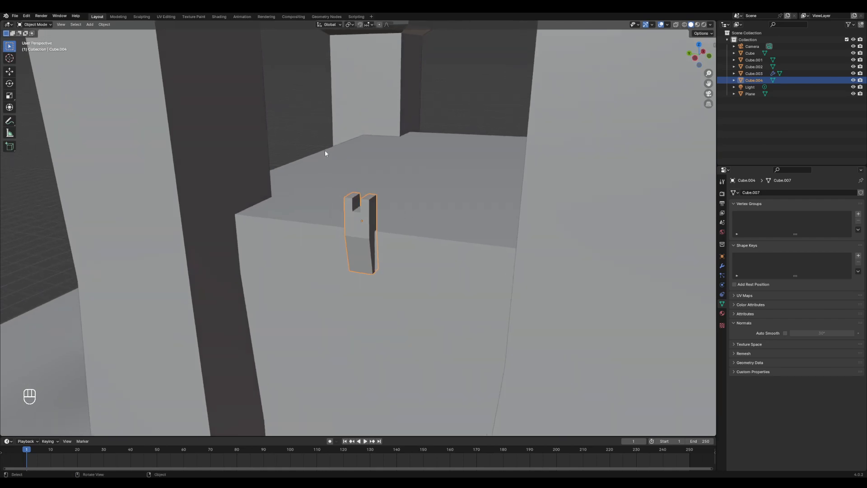
middle_drag(401, 131, 315, 198)
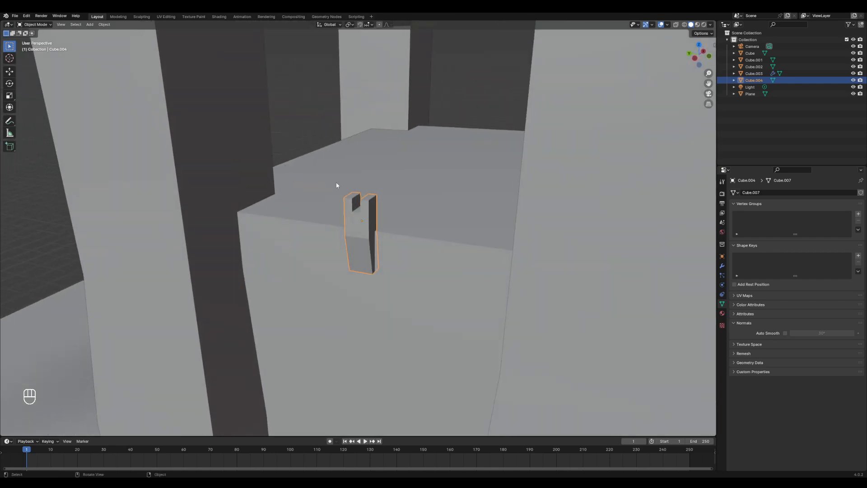
key(shift+d)
key(x)
key(y)
click(408, 243)
key(shift+d)
key(x)
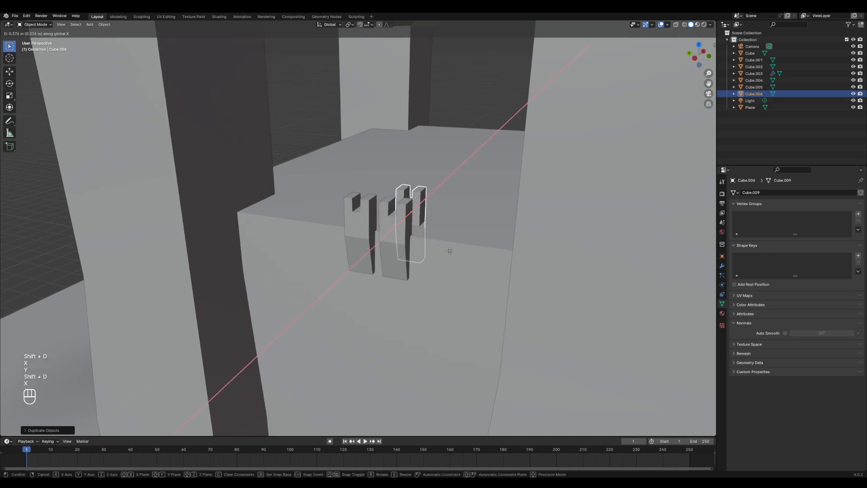
key(y)
click(437, 245)
key(Delete)
click(395, 229)
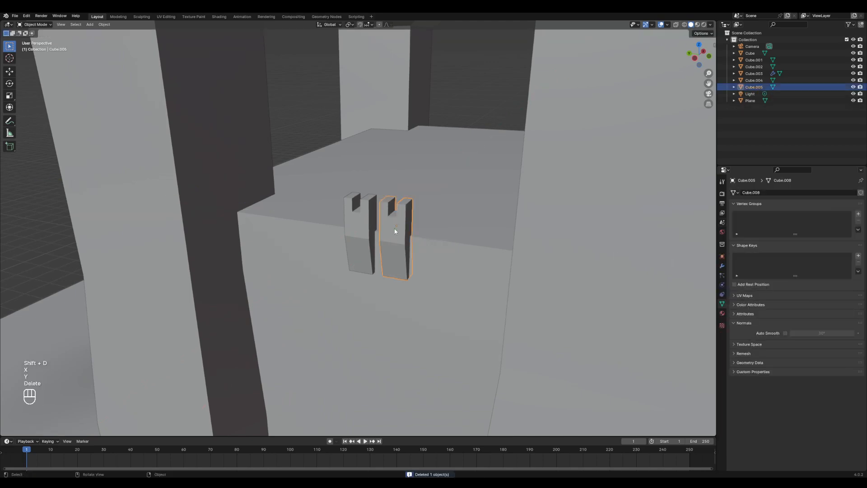
key(Delete)
Add an Array modifier to the original battlement piece
click(368, 231)
middle_drag(358, 220, 376, 212)
scroll(367, 219, up, 1)
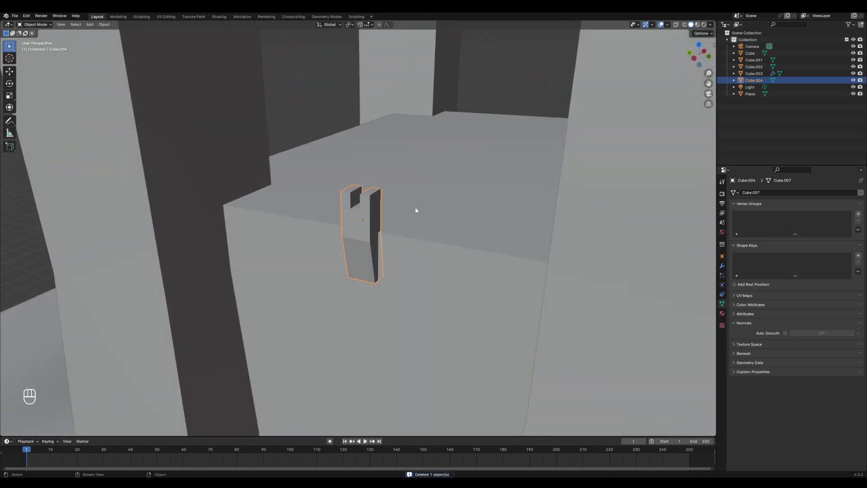
click(723, 266)
ctrl+middle_drag(400, 199, 413, 229)
click(795, 192)
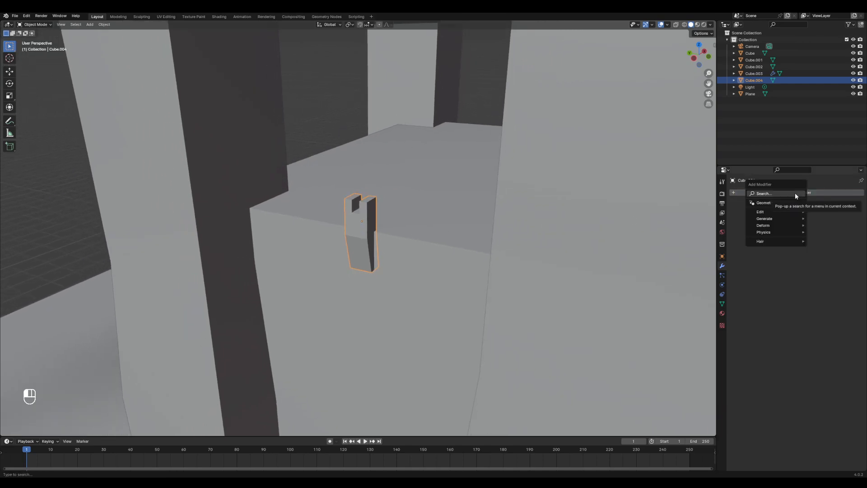
click(794, 192)
text(arr)
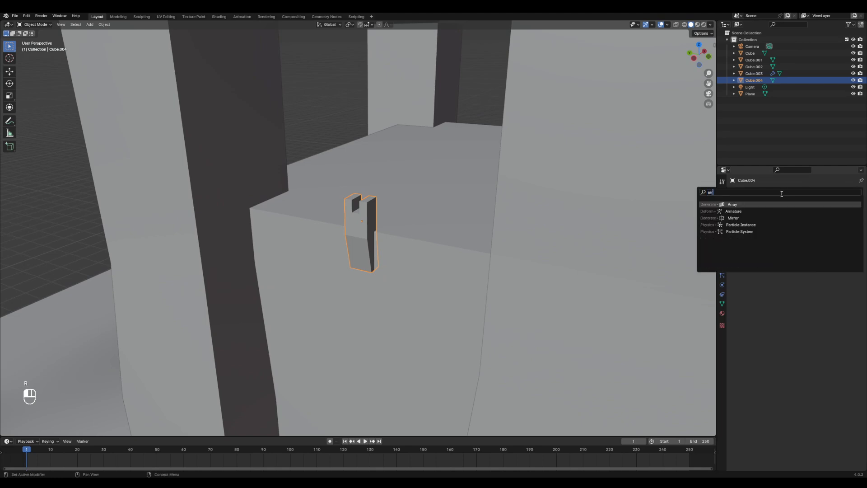
click(733, 204)
middle_drag(467, 215, 444, 283)
ctrl+middle_drag(444, 283, 399, 259)
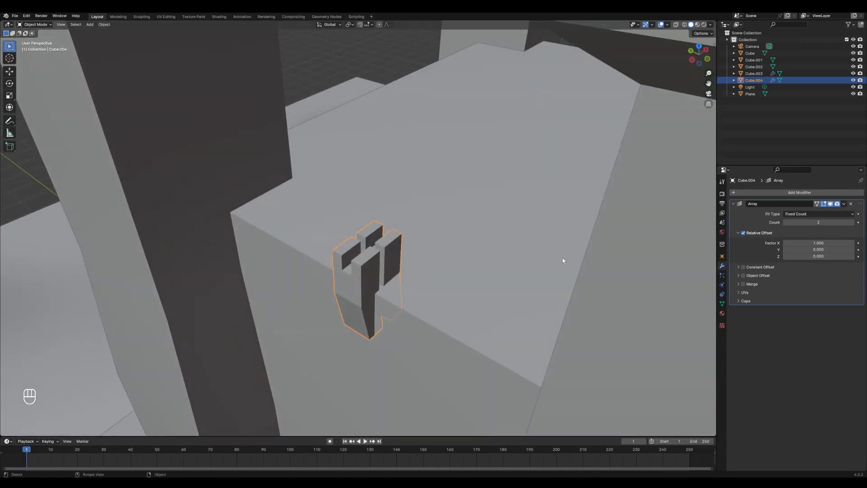
Raise the array count to 17
click(852, 222)
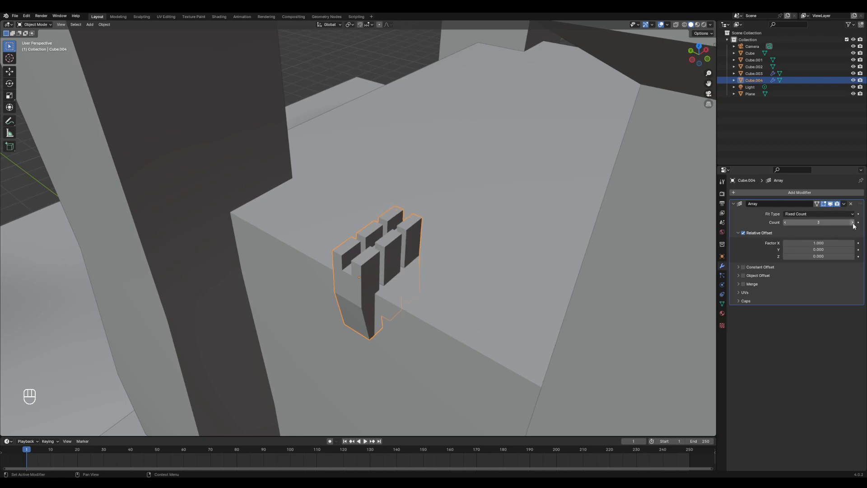
click(852, 223)
click(852, 223)
click(853, 222)
click(853, 223)
click(852, 223)
click(852, 223)
click(852, 223)
click(852, 222)
click(852, 223)
click(852, 222)
click(852, 223)
click(852, 223)
click(852, 222)
click(853, 222)
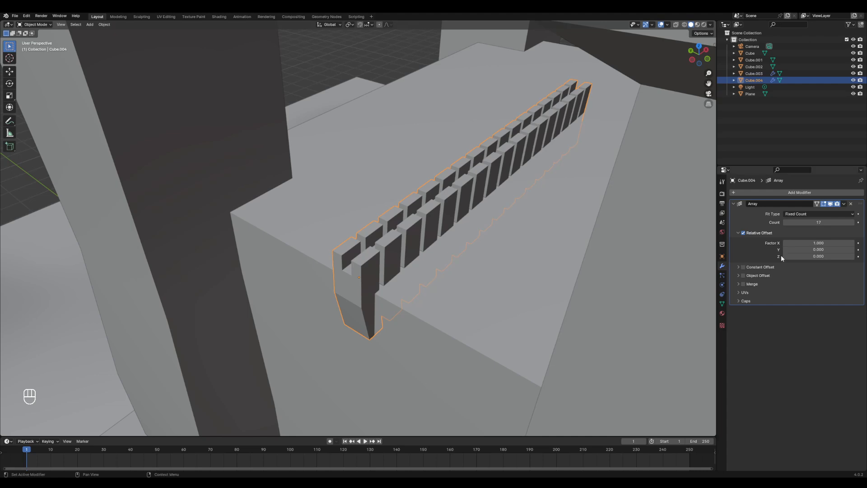
Set the array's relative offset factors to 0 on X and 1.5 on Y
click(826, 243)
key(Return)
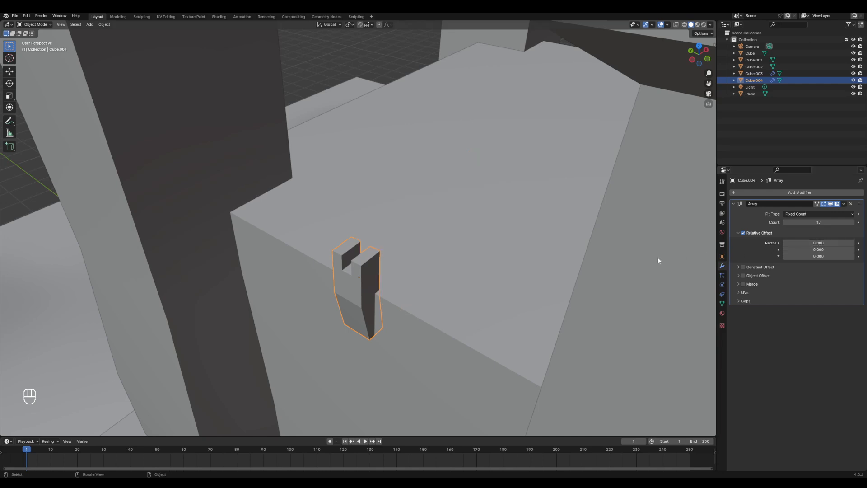
middle_drag(503, 265, 582, 260)
click(813, 249)
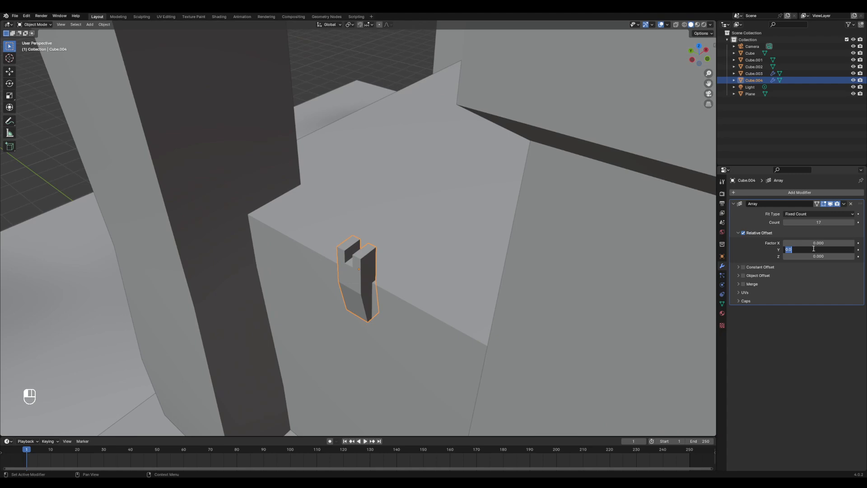
key(Return)
middle_drag(451, 239, 416, 245)
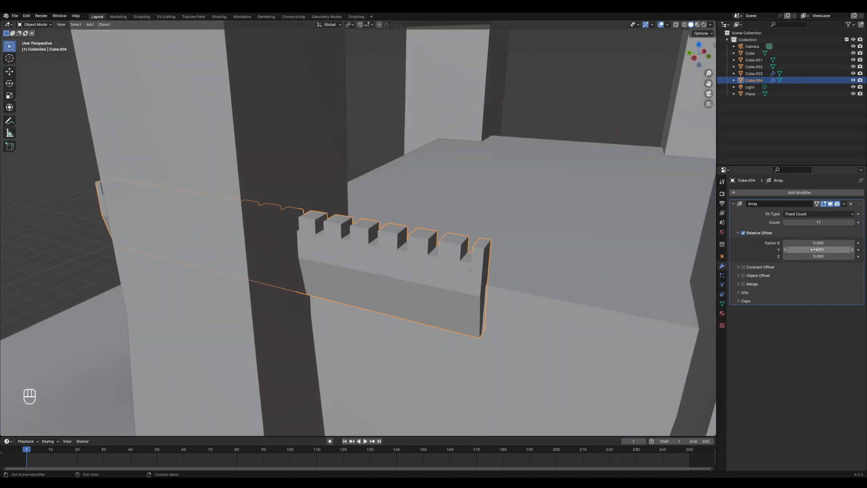
drag(816, 249, 839, 250)
middle_drag(472, 252, 433, 263)
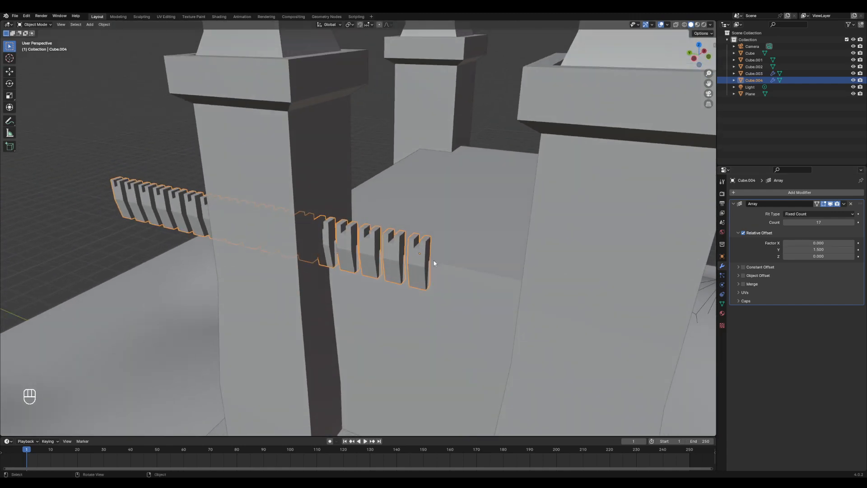
Move the battlement row along Y until its first piece sits against the inner side of the front corner tower
key(g)
key(x)
key(y)
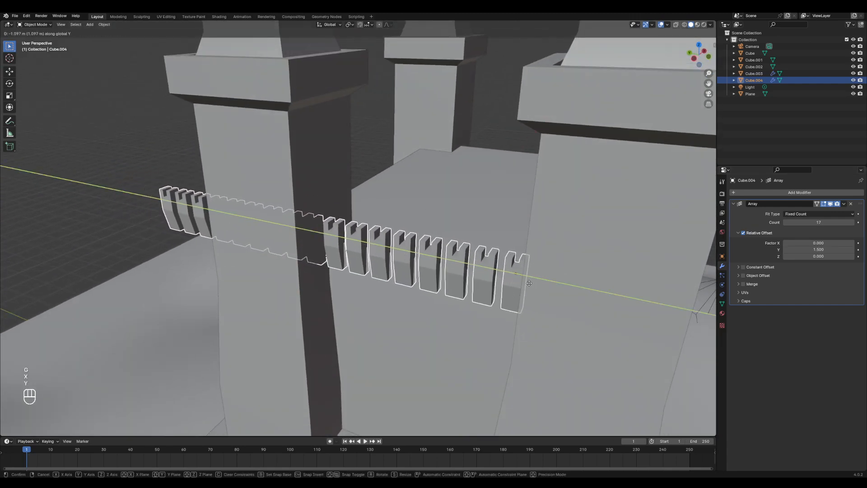
click(484, 277)
middle_drag(484, 277, 533, 257)
key(g)
key(x)
key(y)
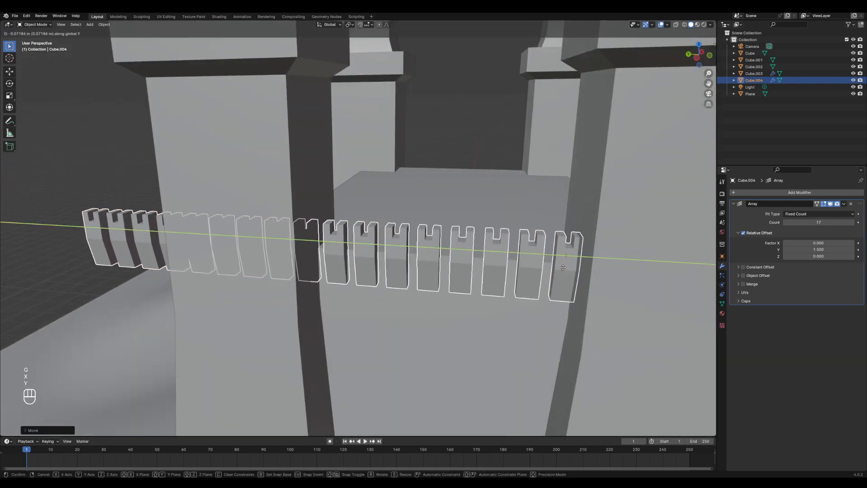
click(563, 267)
Reduce the array count to 9 so the row fits between the two front towers
click(785, 223)
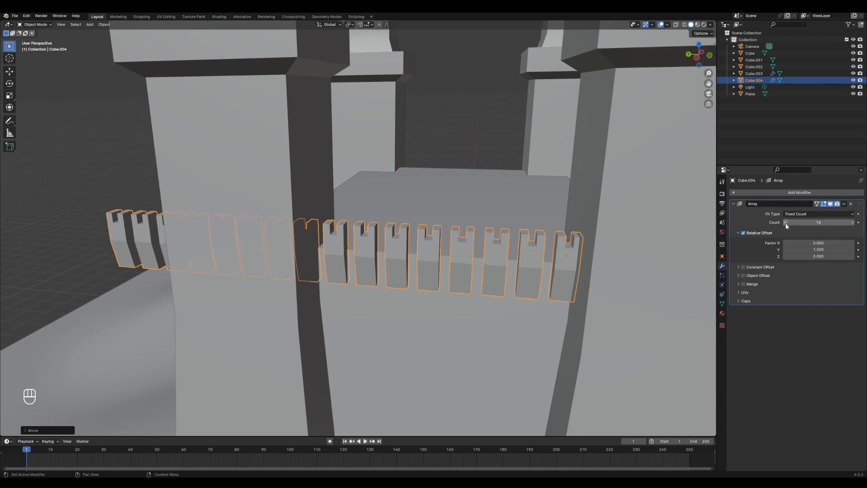
click(784, 223)
click(784, 223)
click(784, 223)
click(784, 223)
click(785, 223)
click(784, 223)
click(785, 223)
Shift the battlement row slightly along Y so both ends run into the front towers
middle_drag(514, 244, 509, 268)
key(g)
key(x)
key(y)
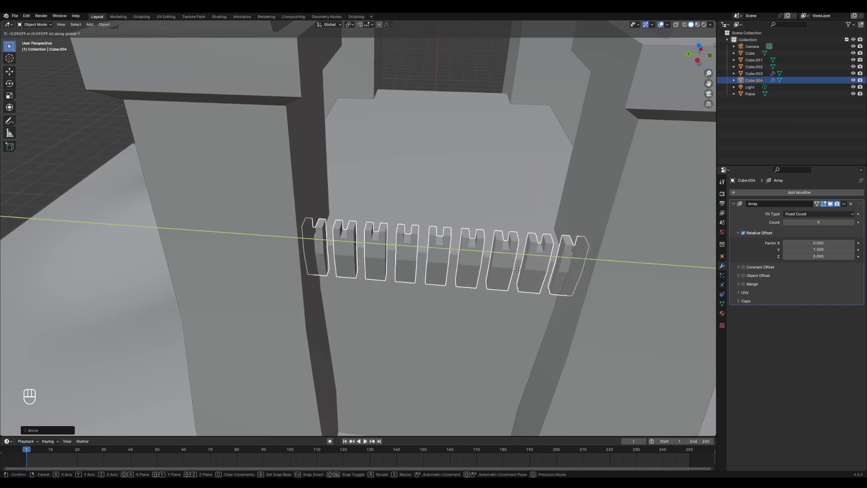
click(516, 269)
Duplicate the battlement row along X to the opposite edge of the main block's roof, between the rear towers
click(459, 84)
scroll(447, 180, down, 2)
middle_drag(446, 184, 465, 166)
scroll(466, 185, down, 3)
middle_drag(467, 207, 407, 253)
click(429, 231)
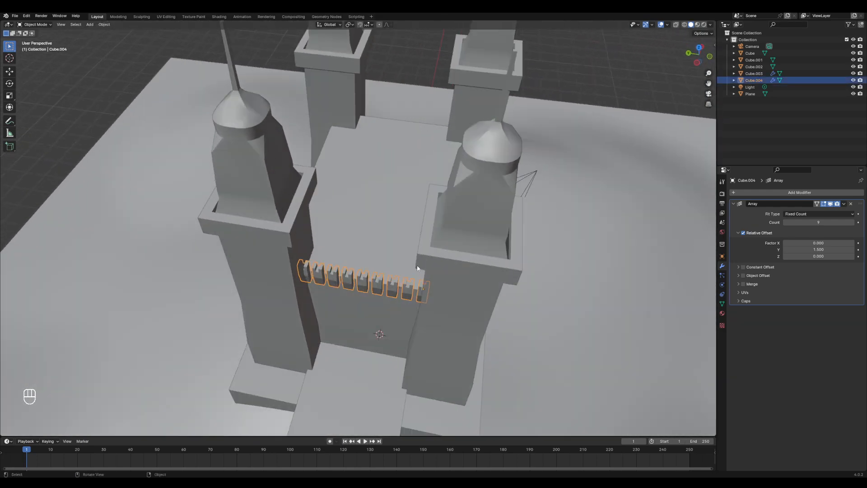
key(shift+d)
key(x)
key(y)
key(x)
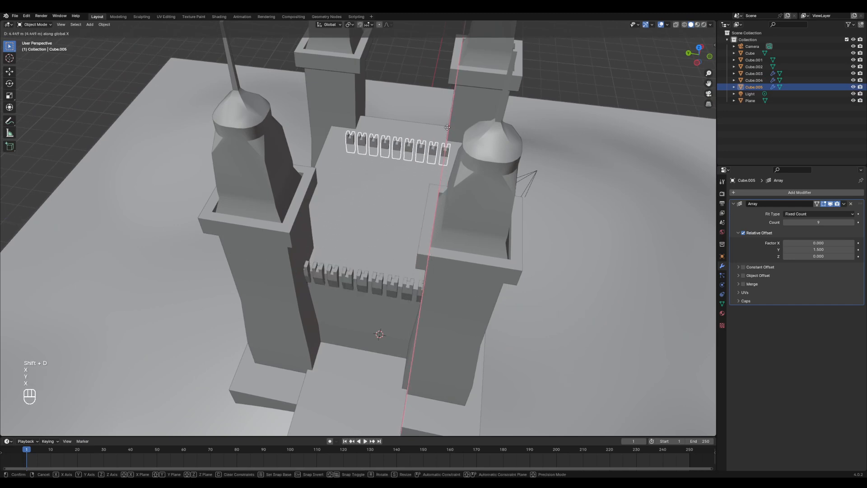
scroll(443, 209, up, 2)
shift+middle_drag(451, 150, 343, 226)
shift+middle_drag(343, 226, 247, 260)
scroll(270, 257, up, 4)
middle_drag(368, 246, 395, 246)
shift+middle_drag(395, 246, 449, 247)
Try to rotate the duplicated battlement row 180° about the Z axis
key(r)
key(z)
key(1)
key(8)
key(0)
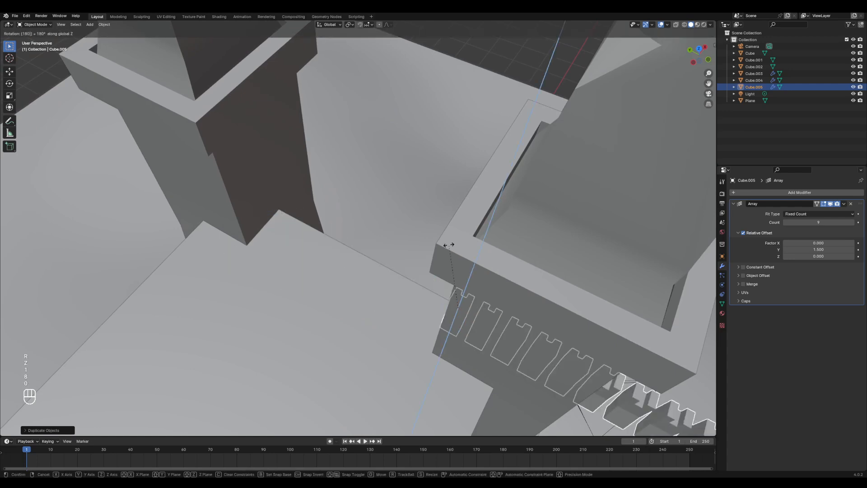
key(Escape)
middle_drag(426, 244, 404, 256)
click(388, 267)
click(388, 268)
key(g)
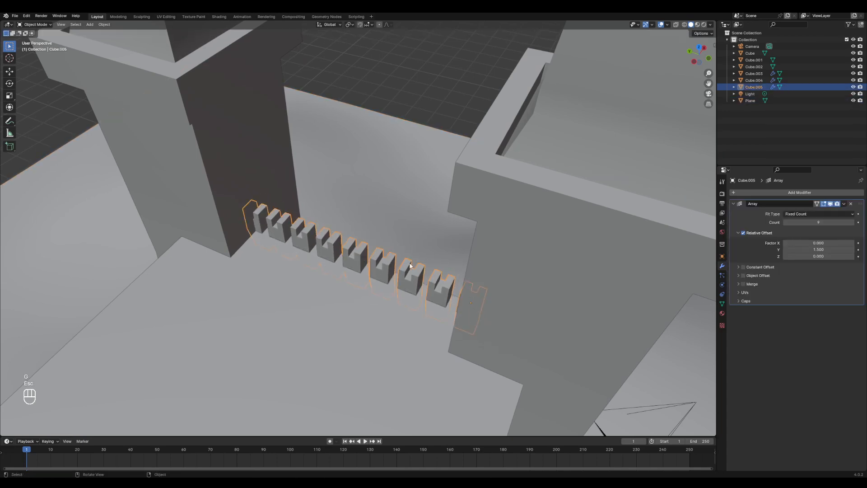
Try to set the duplicated battlement row's Z rotation to 180° in its transform values, and undo it
click(722, 256)
drag(799, 249, 817, 250)
key(ctrl+z)
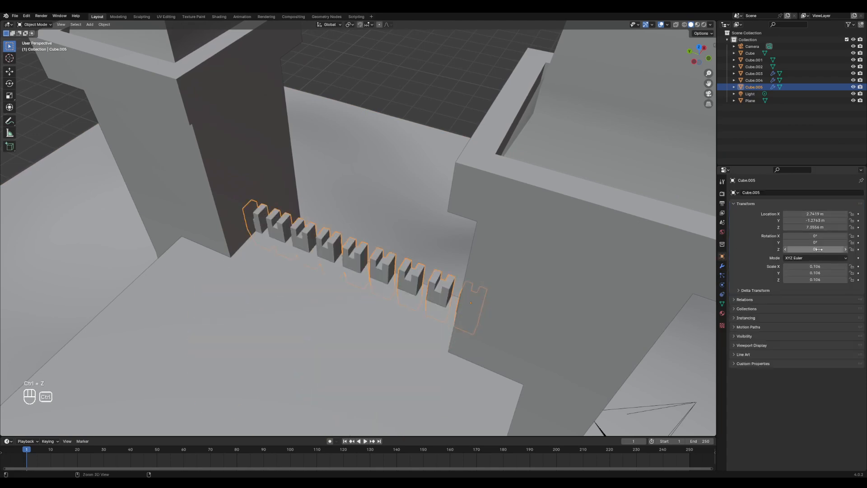
click(817, 251)
text(18)
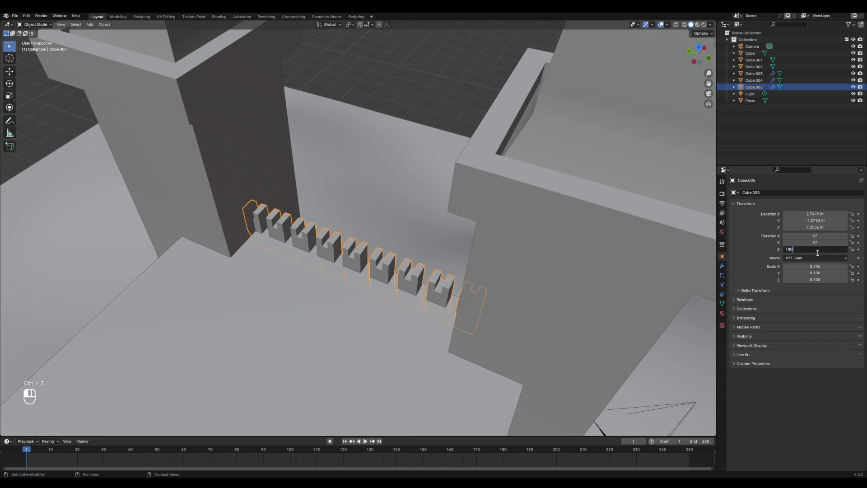
text(0)
key(Return)
key(ctrl+z)
ctrl+middle_drag(440, 251, 441, 271)
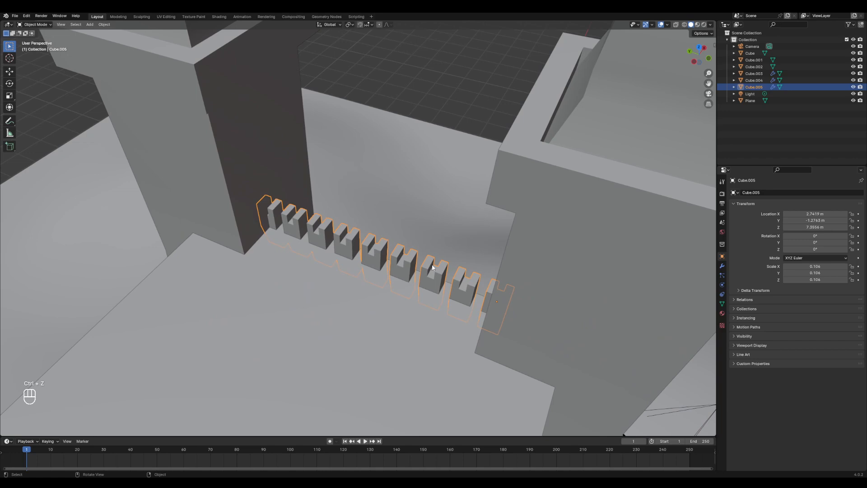
Rotate the duplicated battlement row 180° about the global Z axis
key(r)
key(z)
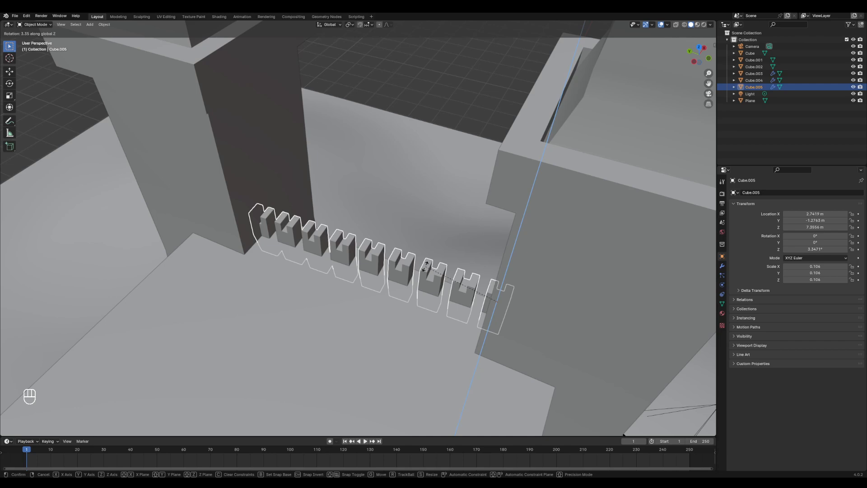
text(180)
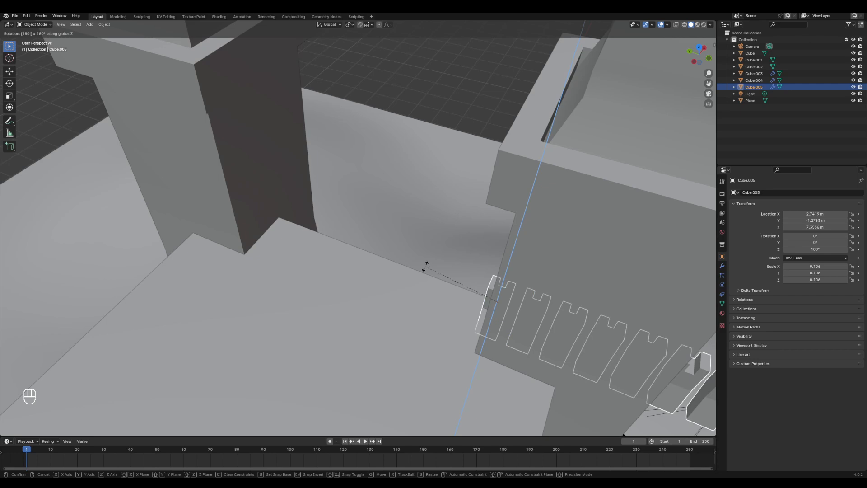
key(BackSpace)
key(BackSpace)
key(BackSpace)
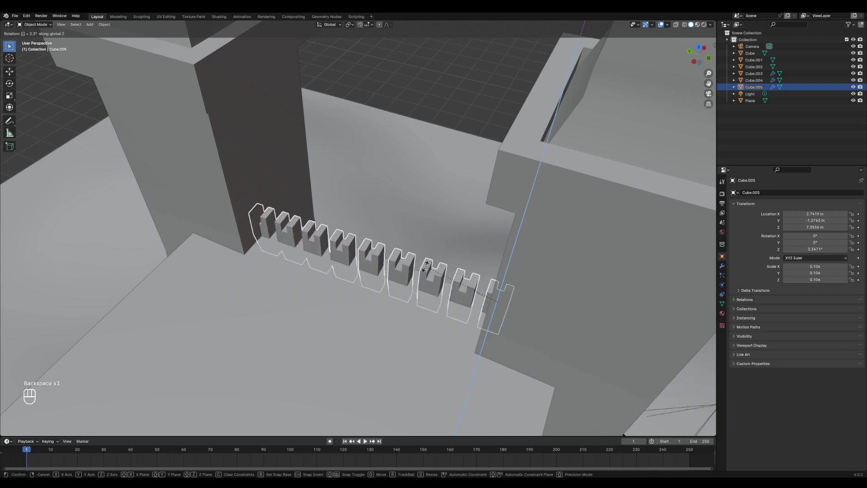
text(10)
key(BackSpace)
key(BackSpace)
text(15)
key(BackSpace)
key(BackSpace)
text(25)
key(BackSpace)
key(BackSpace)
text(180)
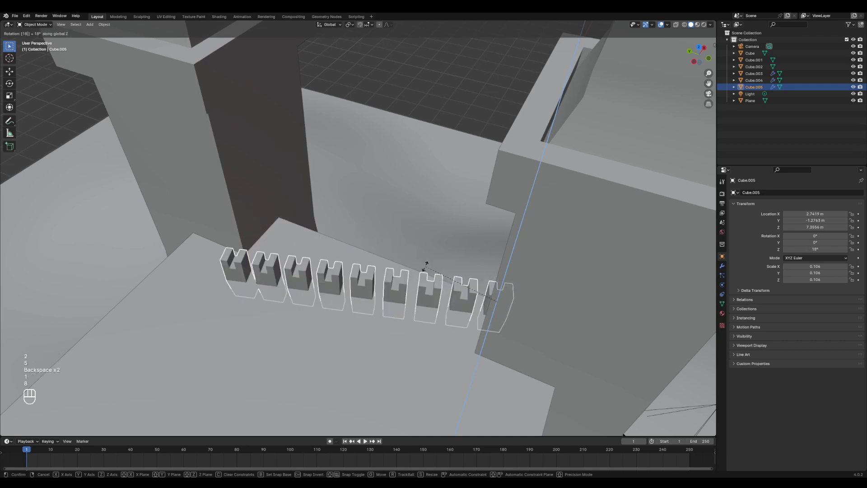
key(Return)
Move the rotated battlement row along Y to about 1.28 m so it sits between the two rear towers
middle_drag(426, 269, 491, 259)
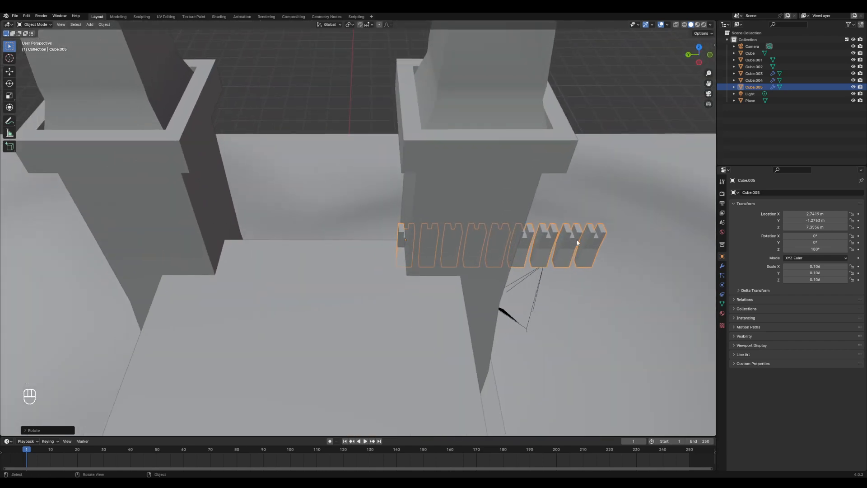
key(g)
key(x)
key(y)
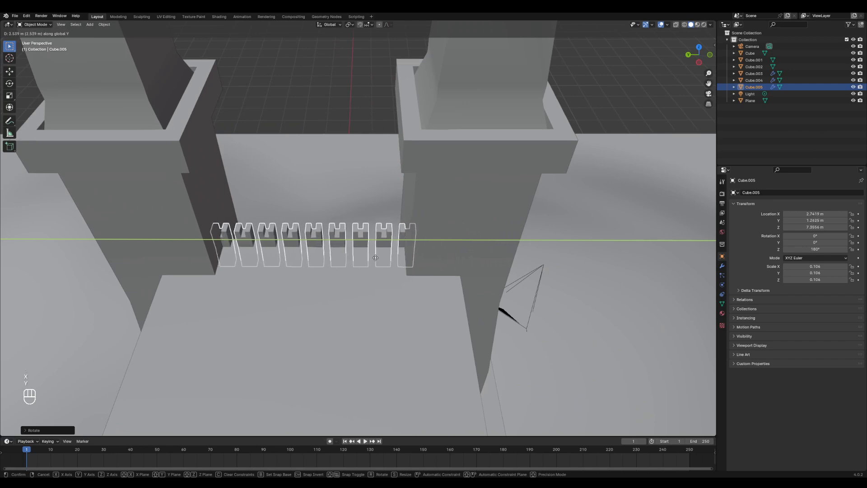
click(376, 257)
Delete the duplicated battlement row between the rear towers
drag(339, 171, 346, 181)
middle_drag(349, 182, 491, 181)
click(512, 185)
scroll(509, 193, down, 4)
scroll(497, 186, down, 3)
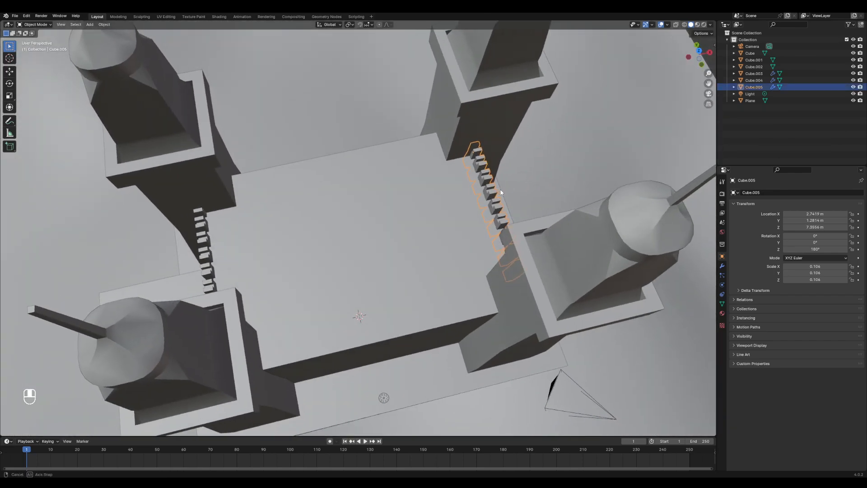
scroll(495, 192, up, 3)
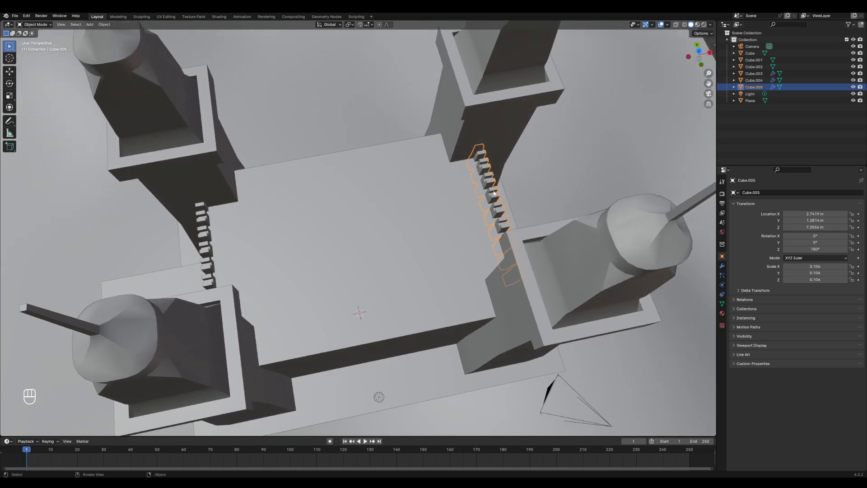
key(Delete)
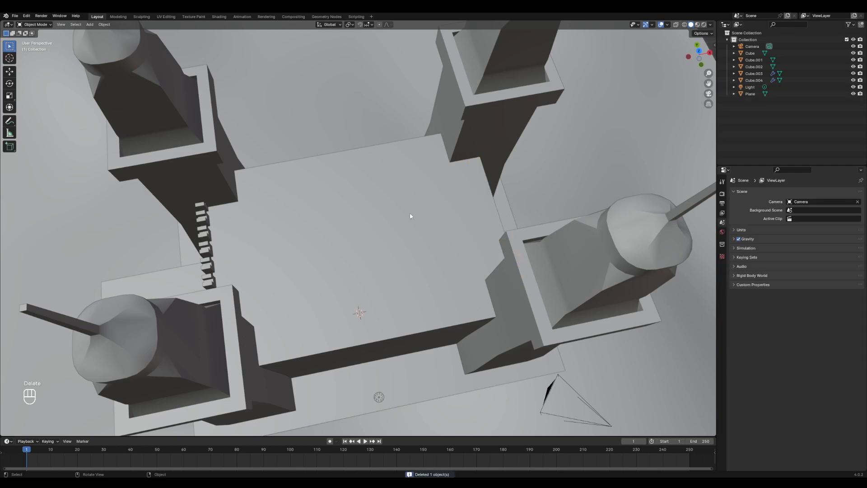
Add a Mirror modifier to the original battlement row between the front towers
click(203, 235)
middle_drag(222, 238, 406, 185)
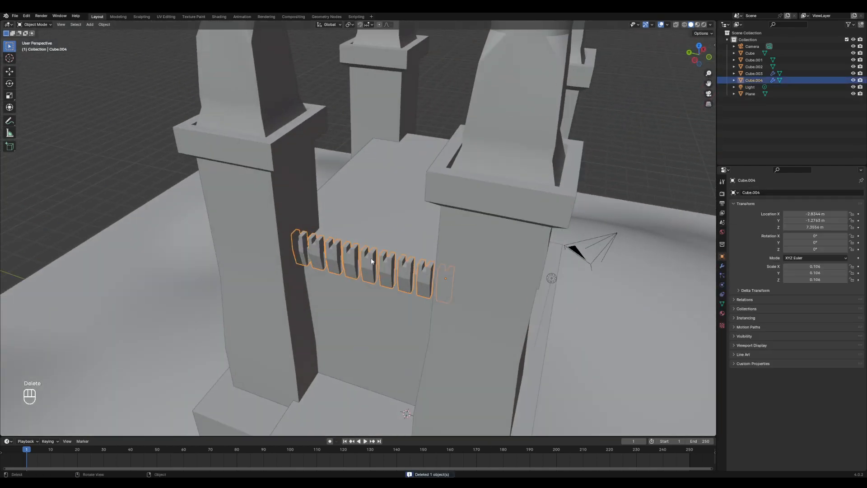
middle_drag(385, 257, 588, 270)
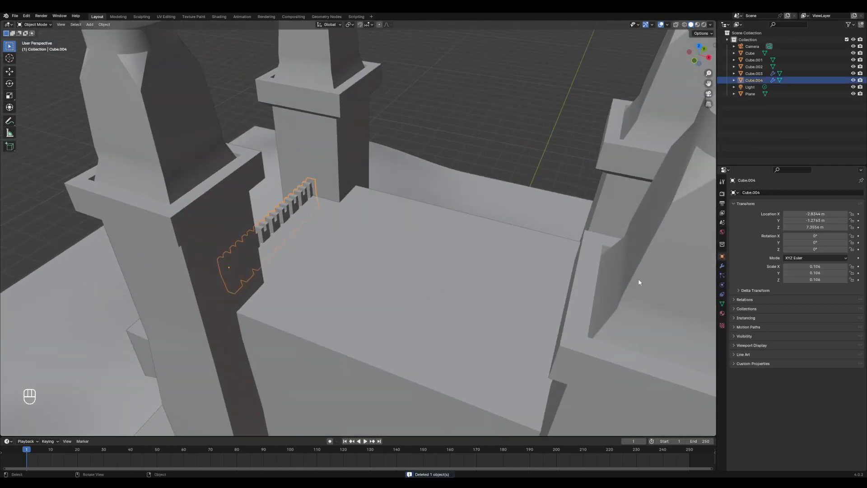
click(721, 267)
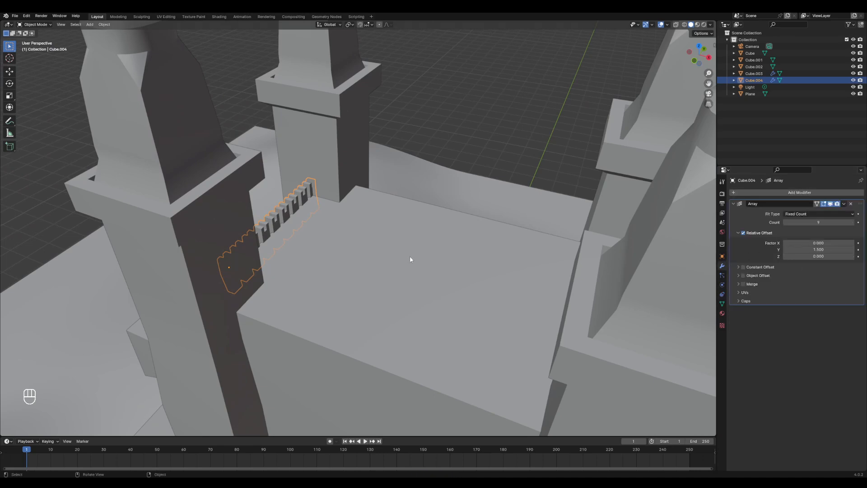
click(793, 194)
click(785, 192)
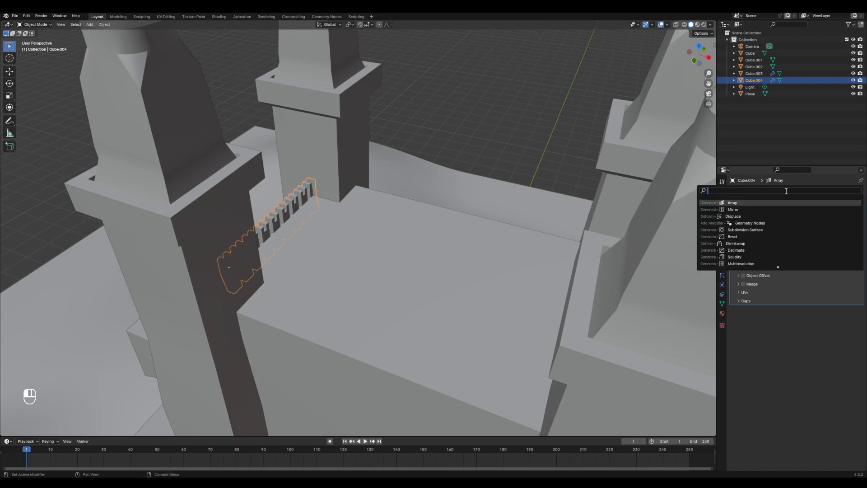
key(Down)
key(Return)
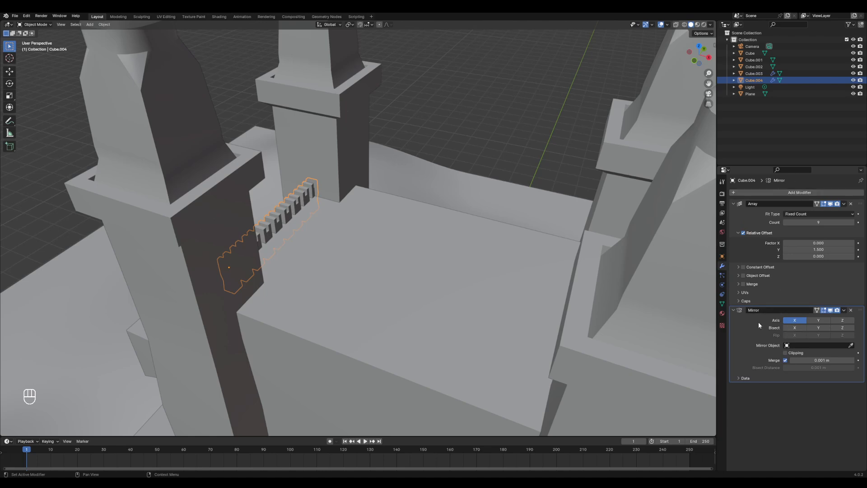
Mirror the battlement row to the opposite roof edge on the X axis, using the main block (Cube) as the mirror object
middle_drag(557, 272, 391, 189)
scroll(365, 228, up, 2)
scroll(391, 190, up, 2)
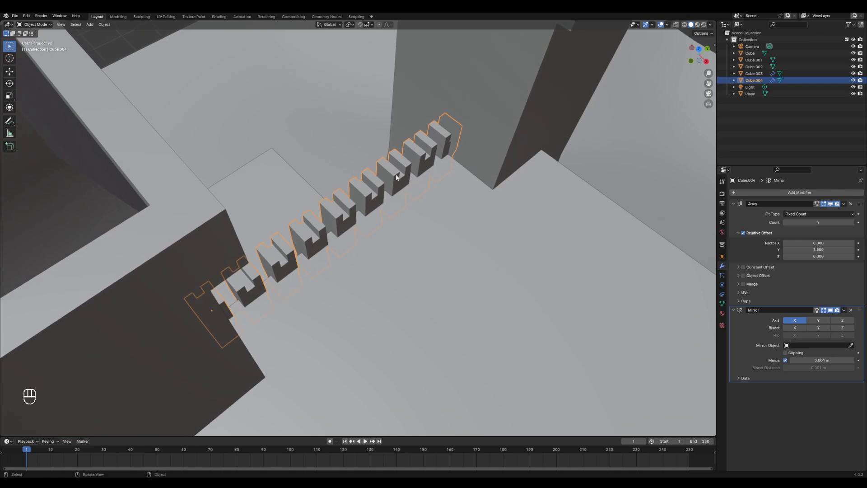
scroll(431, 175, down, 6)
shift+middle_drag(430, 235, 400, 208)
mouse_move(399, 208)
middle_down()
mouse_move(436, 236)
mouse_move(385, 209)
middle_up()
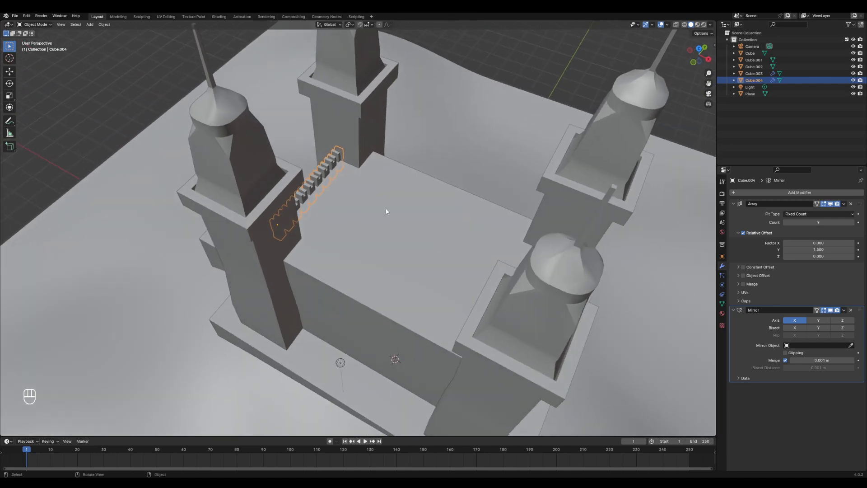
click(851, 345)
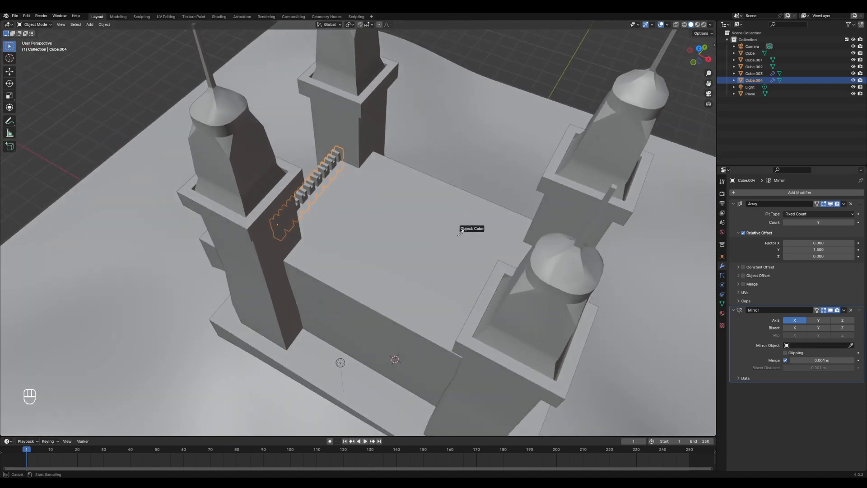
click(445, 228)
middle_drag(489, 245, 364, 351)
middle_drag(435, 287, 399, 225)
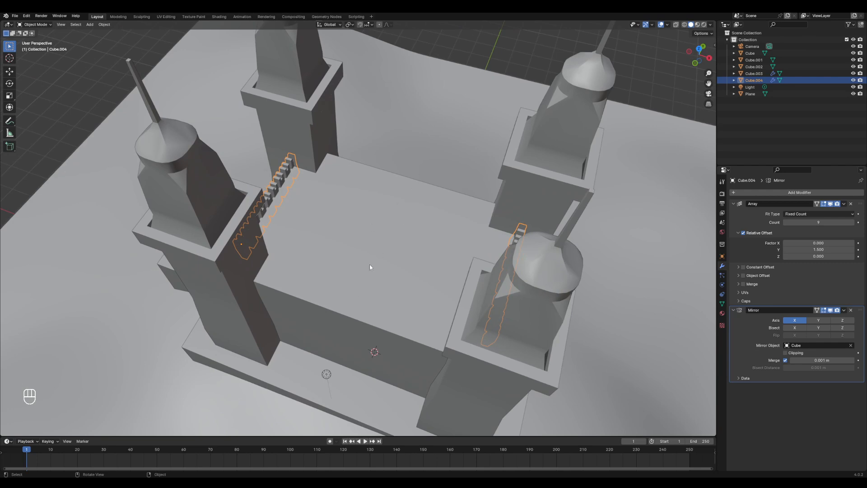
click(819, 321)
middle_drag(442, 210, 333, 185)
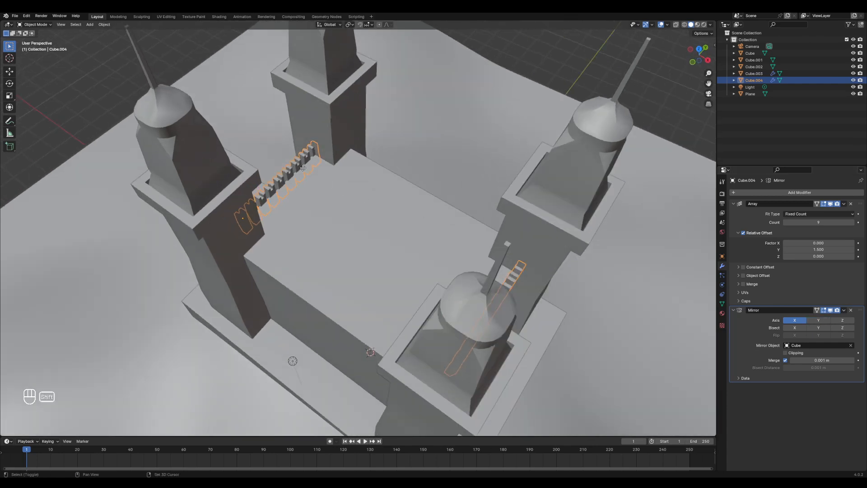
Duplicate the mirrored battlement row along X onto the roof and rotate the copy 90° about the Z axis
key(shift+d)
key(x)
click(371, 219)
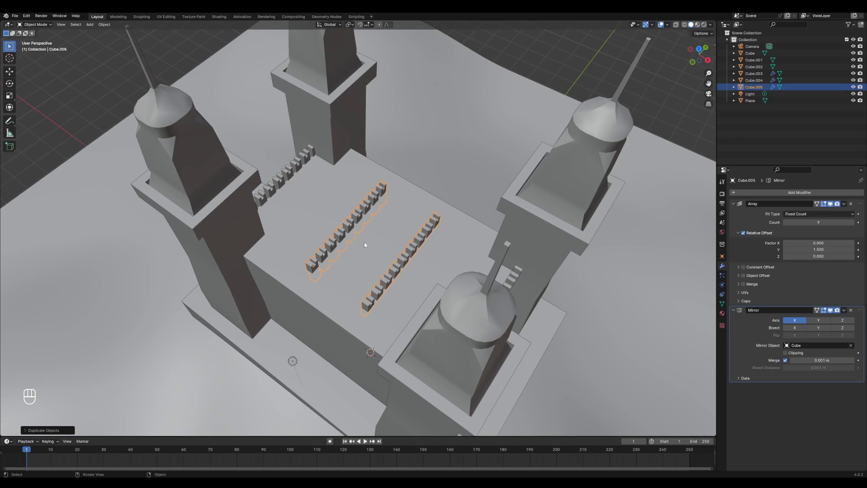
key(r)
text(z)
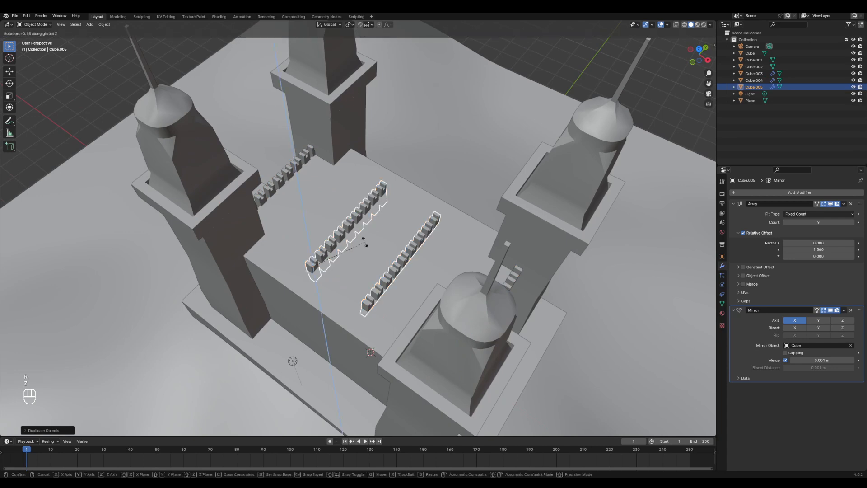
text(90)
key(Return)
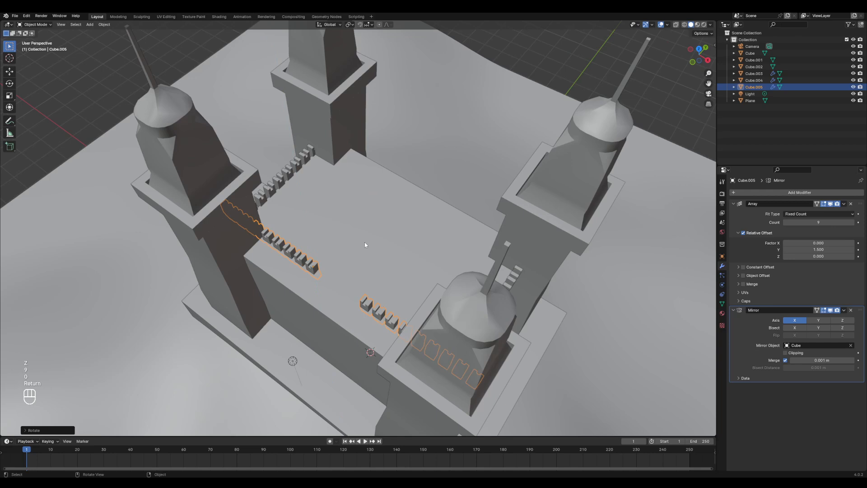
Move the rotated battlement copy along X and Y onto the side edge of the main block's roof
middle_drag(359, 274, 375, 255)
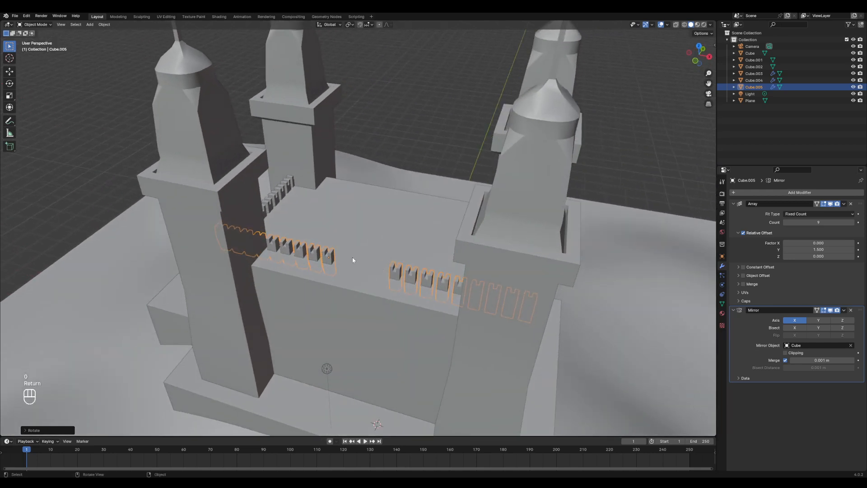
click(289, 189)
click(305, 247)
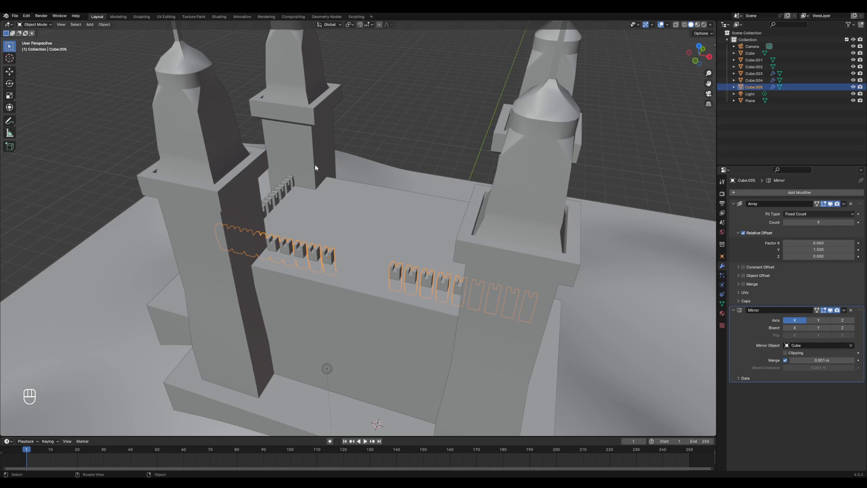
click(277, 191)
click(299, 243)
click(280, 194)
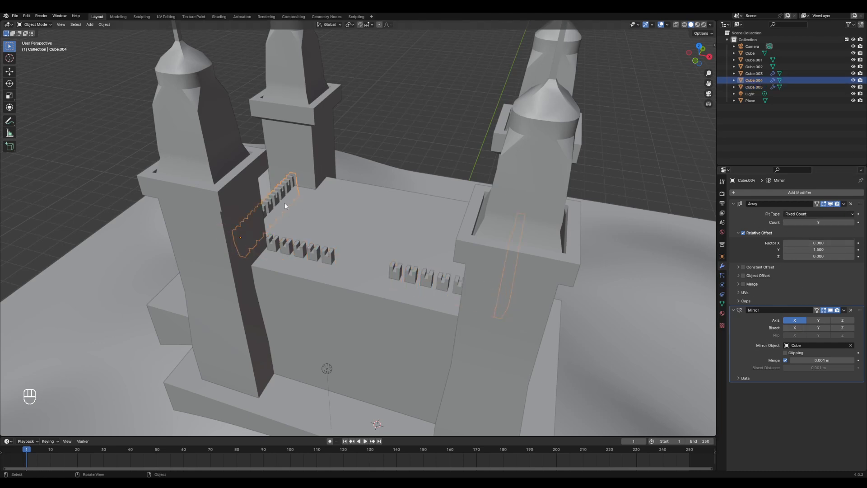
click(316, 251)
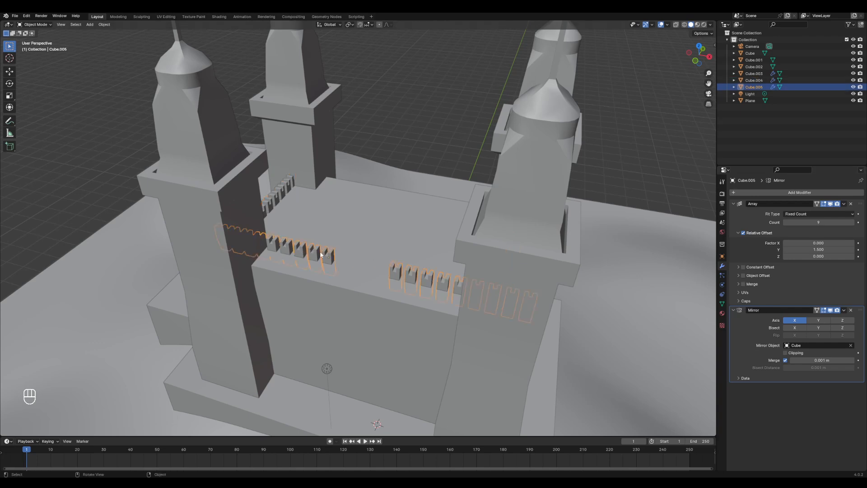
key(g)
key(x)
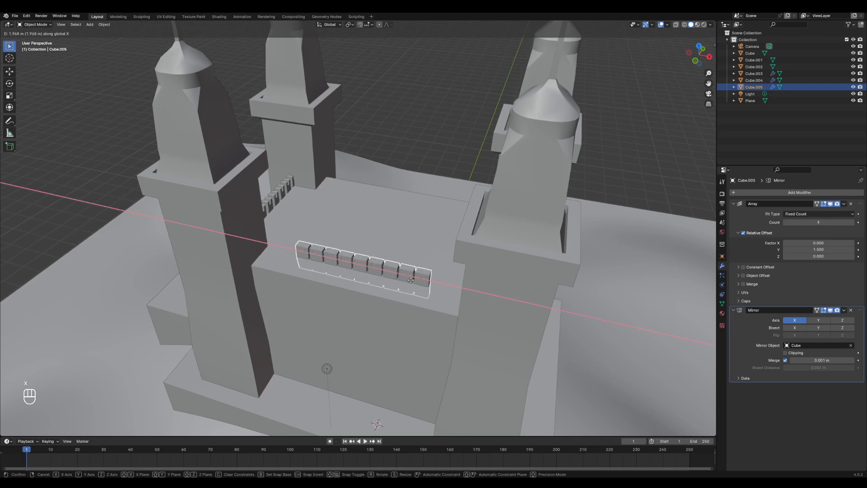
click(409, 286)
key(y)
click(401, 302)
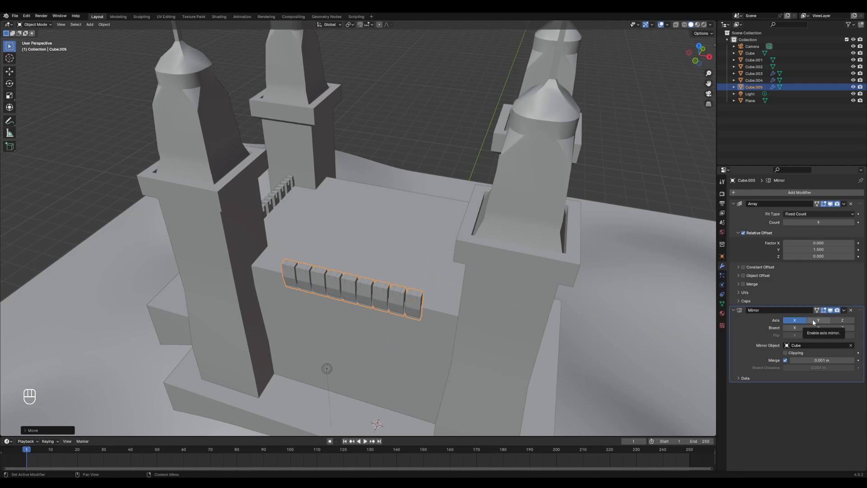
Shift the side battlement row along X so it and its mirrored half form one continuous row between the towers
key(g)
key(x)
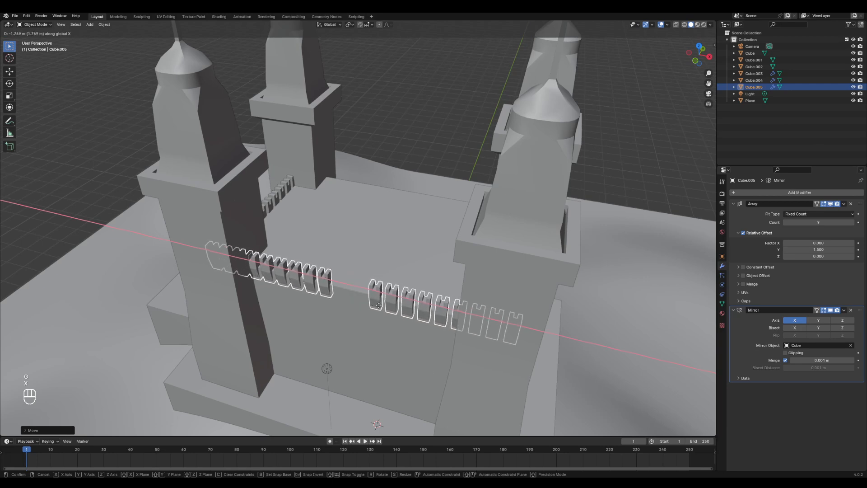
click(393, 310)
middle_drag(393, 310, 434, 316)
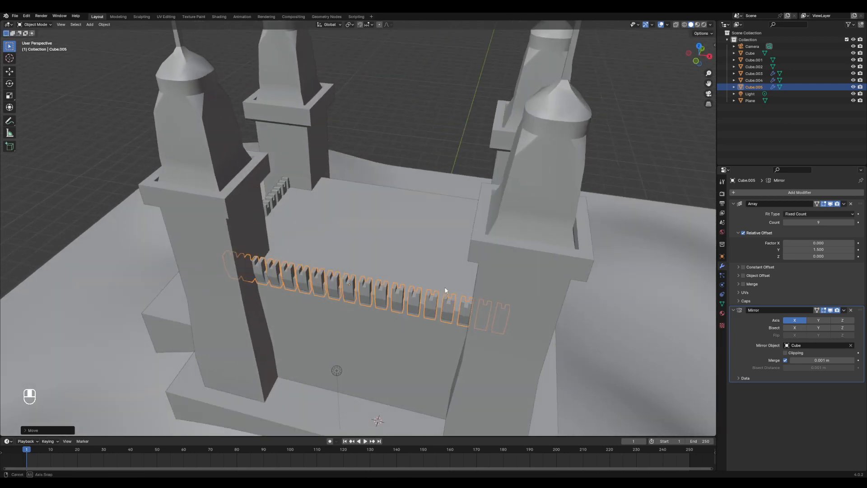
Enable the Y axis in the side row's Mirror modifier to repeat the battlements on the opposite side edge
click(818, 320)
key(alt+a)
middle_drag(520, 250, 418, 246)
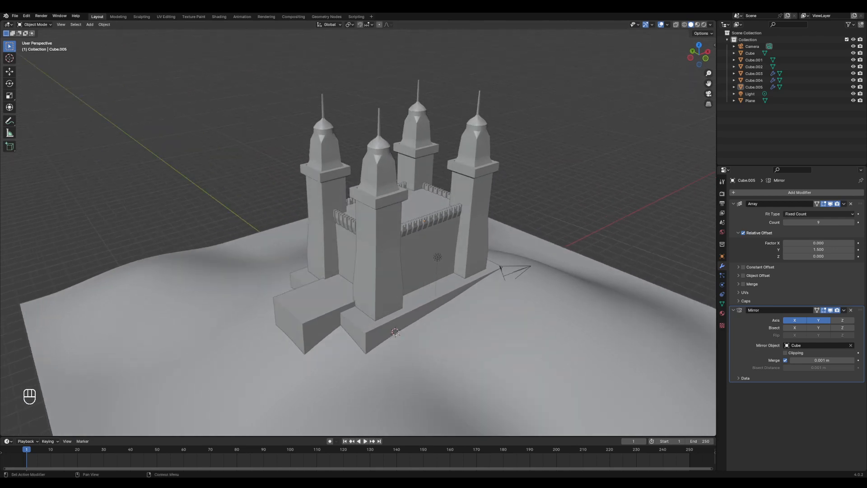
Select the front battlement row and move its Mirror modifier above the Array modifier in the stack
middle_drag(412, 228, 423, 204)
mouse_move(422, 205)
middle_down()
mouse_move(429, 221)
mouse_move(430, 209)
middle_up()
middle_drag(487, 231, 420, 248)
click(387, 251)
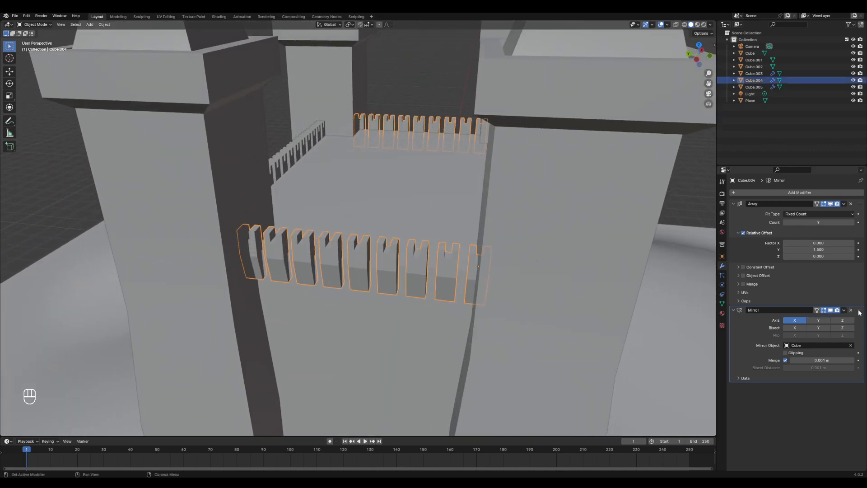
drag(860, 310, 854, 198)
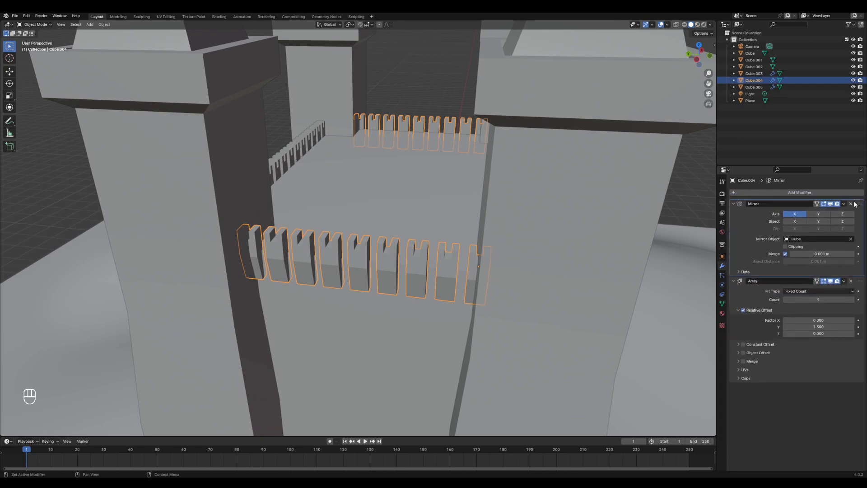
middle_drag(376, 236, 475, 157)
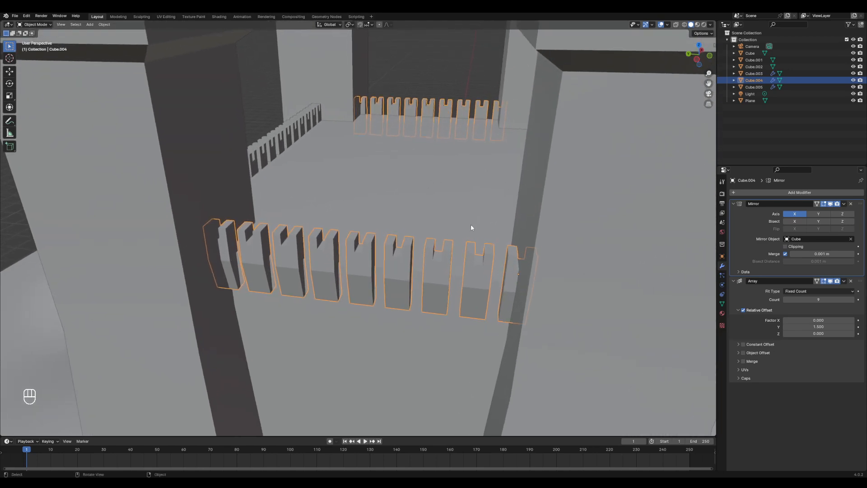
Try extruding a side face of the battlement piece about 0.11 m and moving Mirror back below Array
key(Tab)
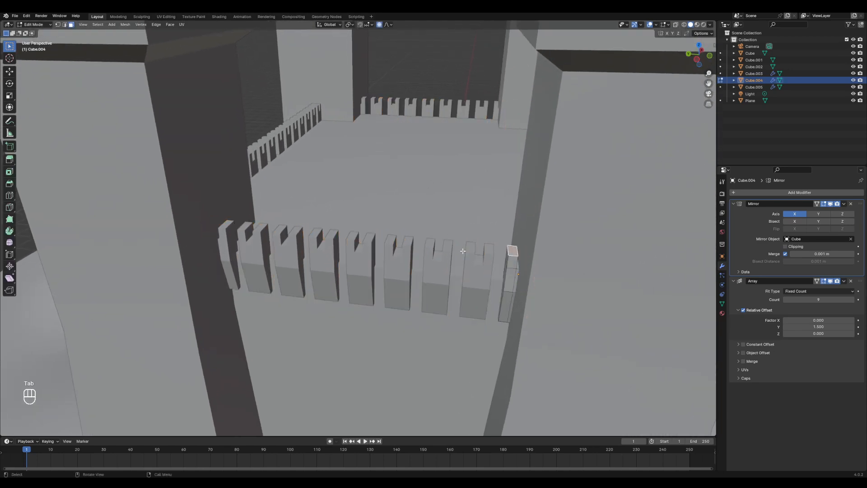
key(Tab)
middle_drag(465, 253, 485, 250)
key(Tab)
key(3)
click(485, 250)
key(e)
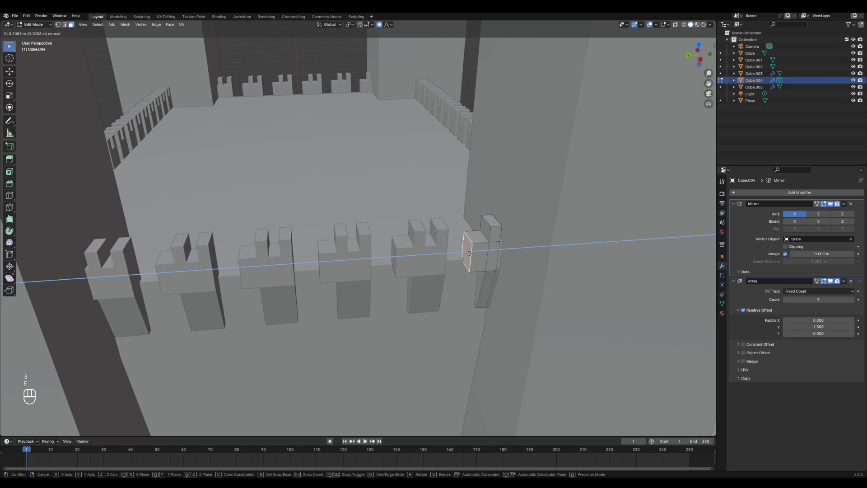
click(469, 253)
drag(860, 204, 860, 359)
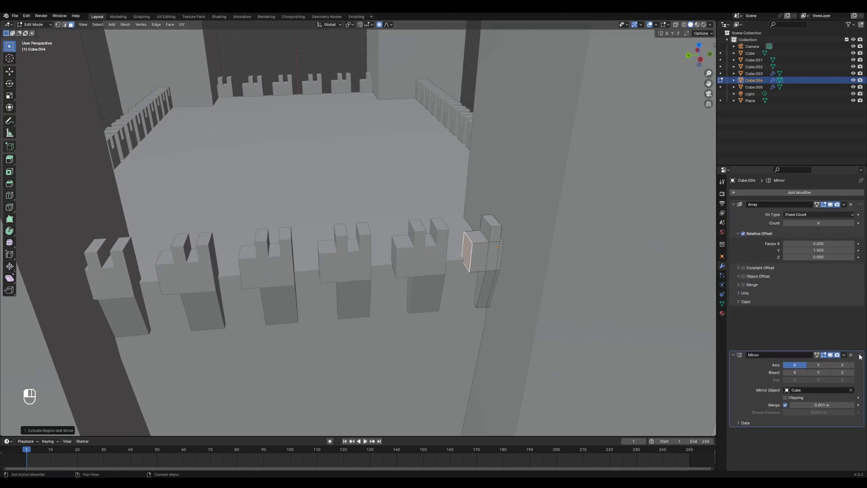
Undo the modifier reordering and the face extrusion on the battlement piece, and return to Object Mode
key(ctrl+z)
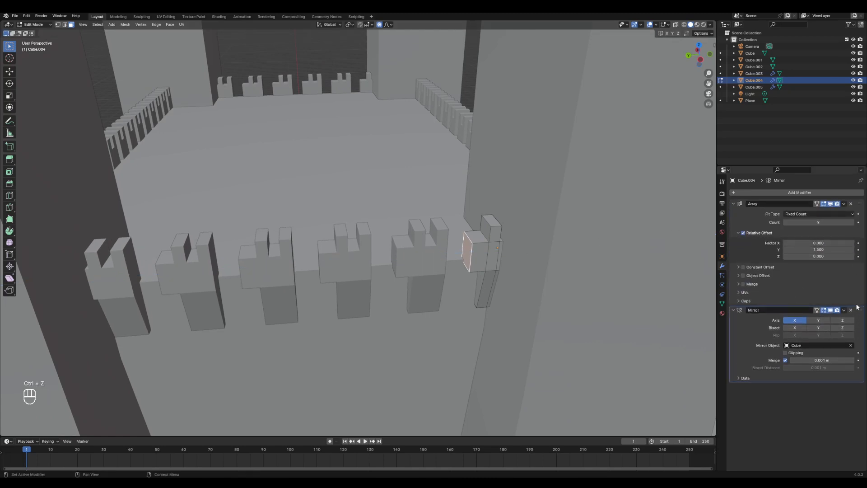
key(Tab)
key(ctrl+z)
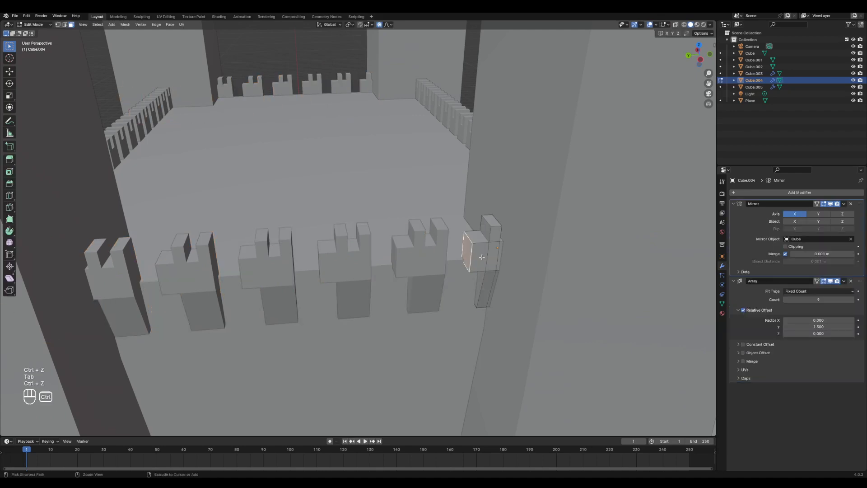
key(ctrl+z)
scroll(447, 251, down, 5)
middle_drag(445, 251, 418, 230)
key(Tab)
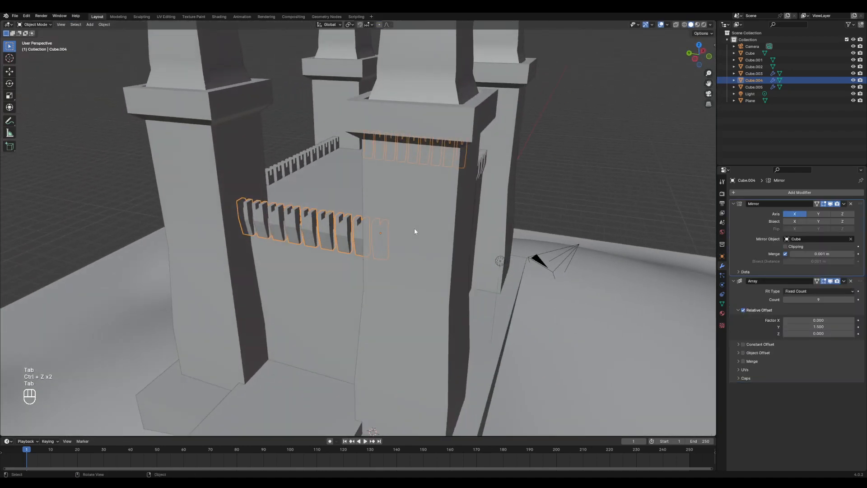
Select the corner towers and add an Array modifier after their Mirror modifier
scroll(418, 231, down, 4)
click(401, 247)
scroll(434, 249, up, 3)
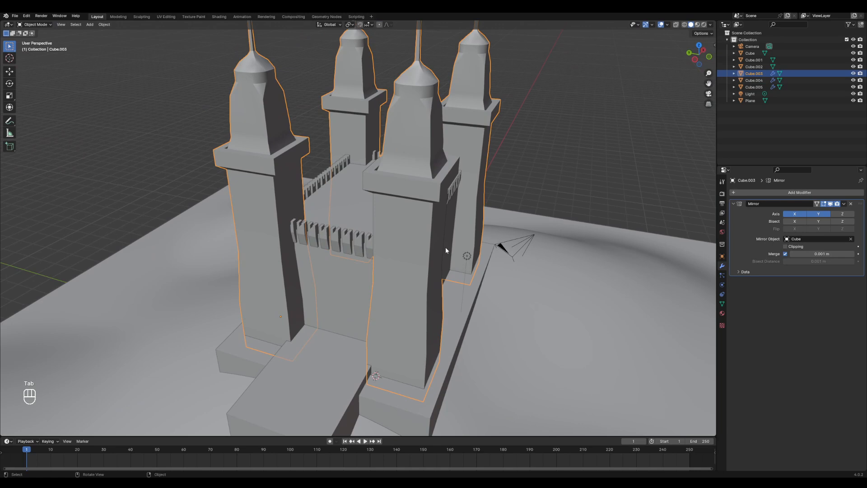
ctrl+middle_drag(448, 249, 396, 206)
click(382, 253)
ctrl+middle_drag(388, 255, 448, 226)
click(483, 236)
ctrl+middle_drag(483, 236, 461, 135)
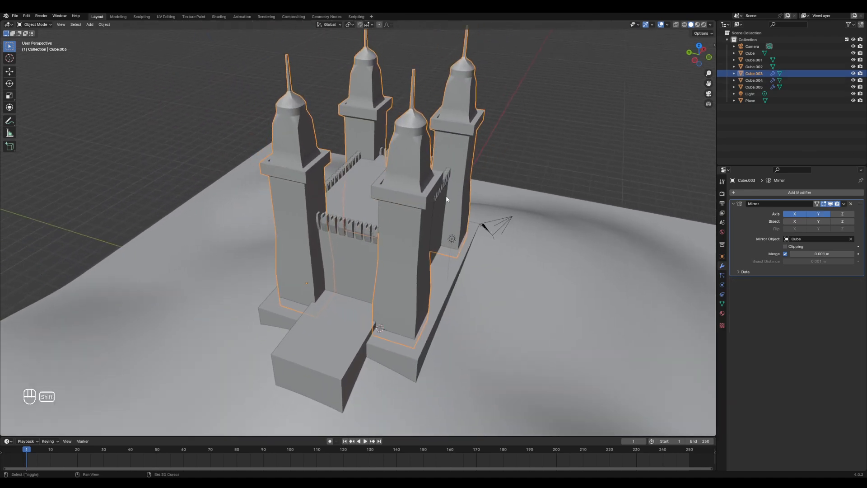
shift+middle_drag(447, 195, 453, 219)
click(776, 192)
text(arra)
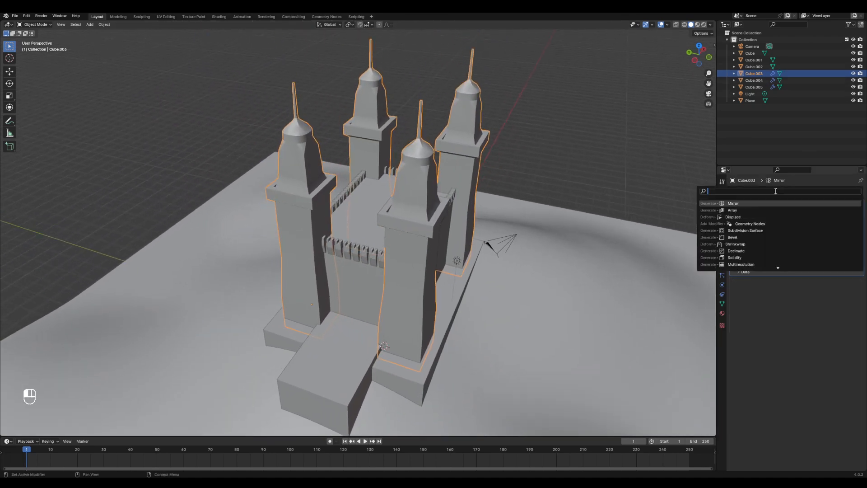
click(754, 204)
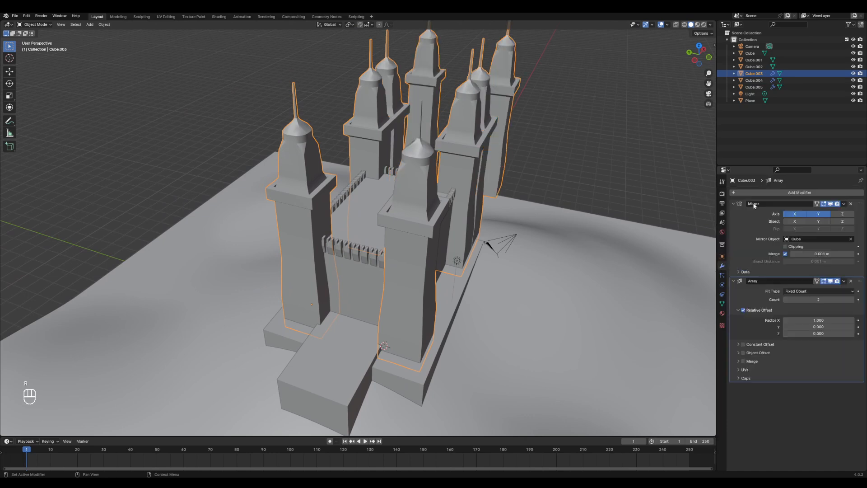
Move the towers' Array modifier above the Mirror modifier so the arrayed pair gets mirrored
middle_drag(608, 216, 535, 242)
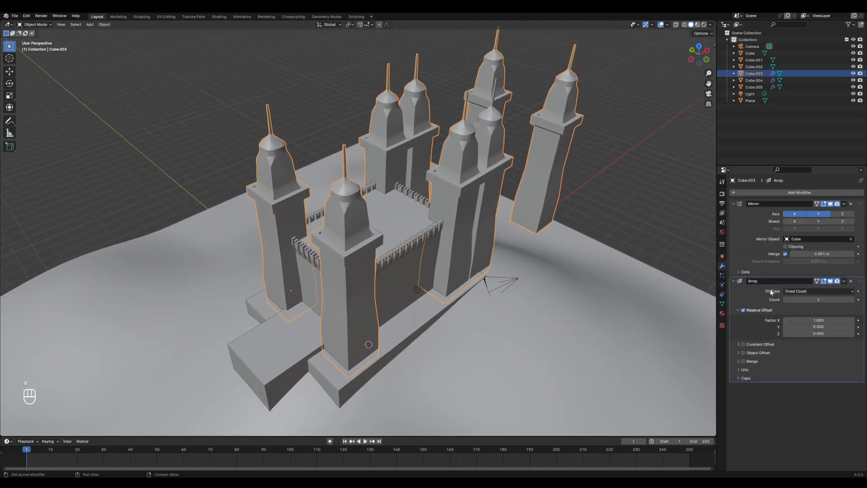
middle_drag(514, 120, 451, 161)
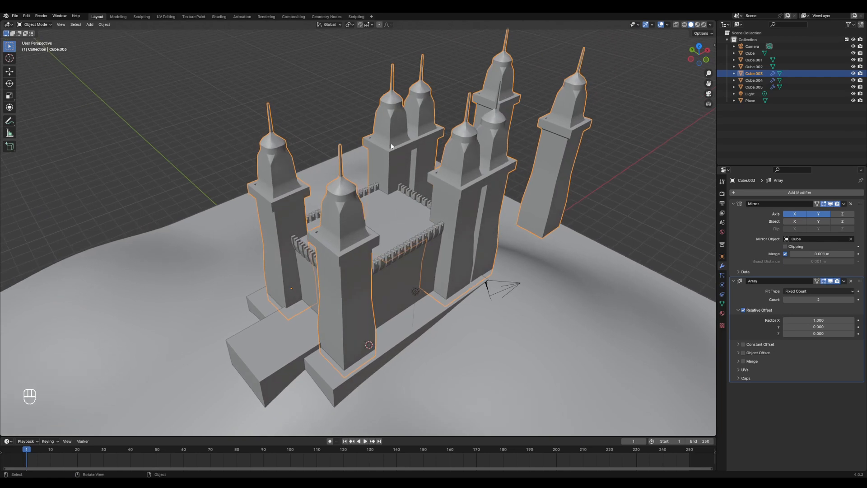
middle_drag(547, 152, 499, 188)
drag(858, 281, 843, 200)
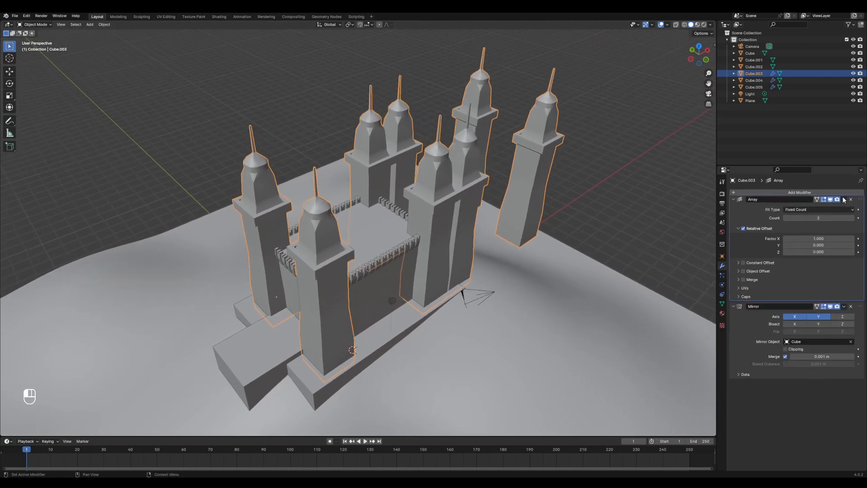
middle_drag(316, 247, 331, 247)
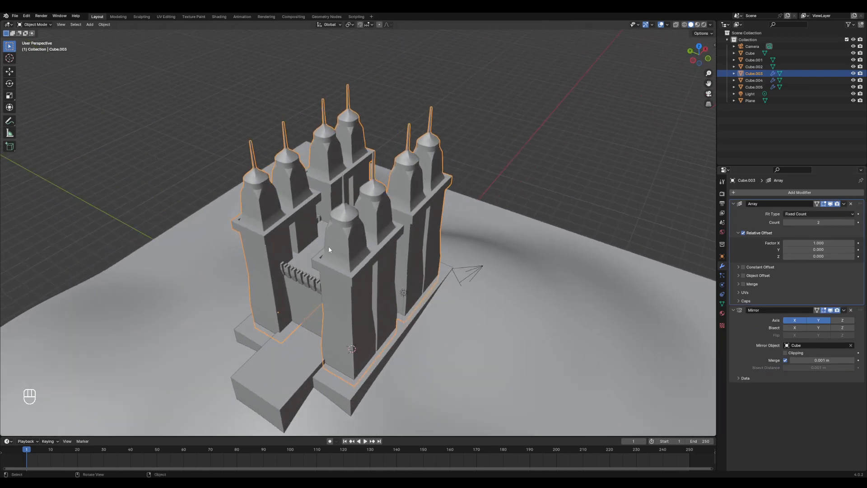
Turn the towers' Mirror modifier off in the viewport to examine the arrayed pair alone, and turn it back on
ctrl+middle_drag(381, 216, 394, 200)
middle_drag(397, 243, 482, 246)
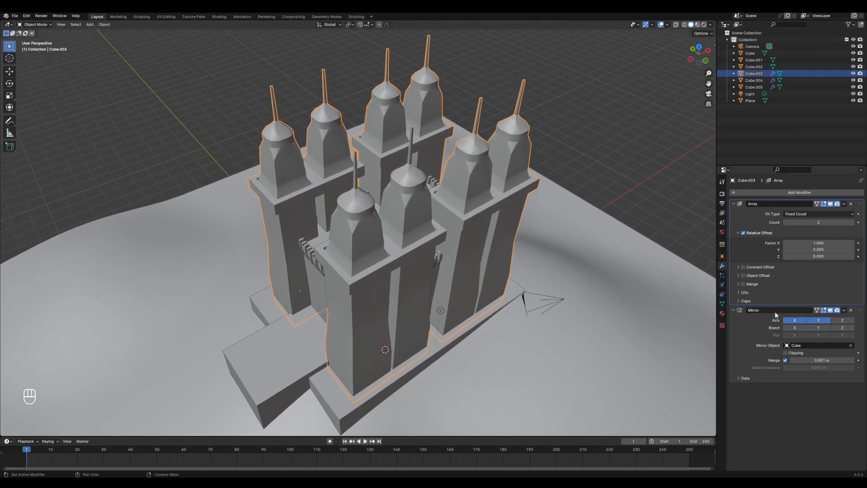
click(830, 310)
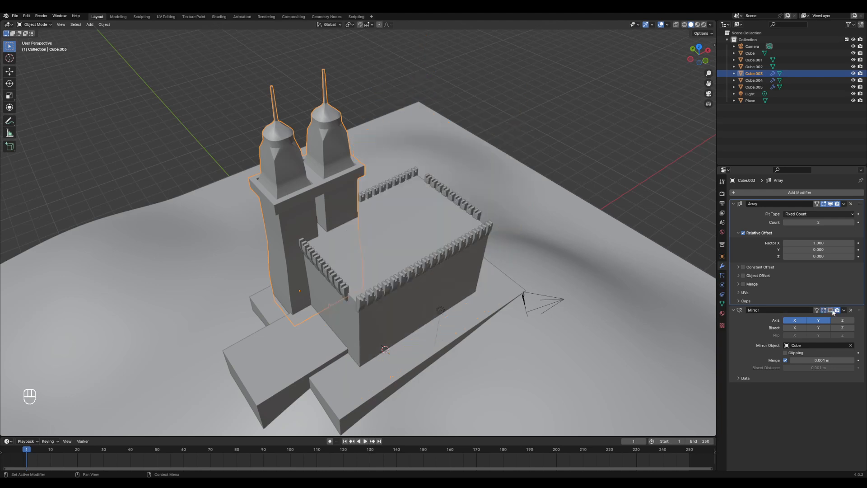
shift+middle_drag(267, 180, 288, 192)
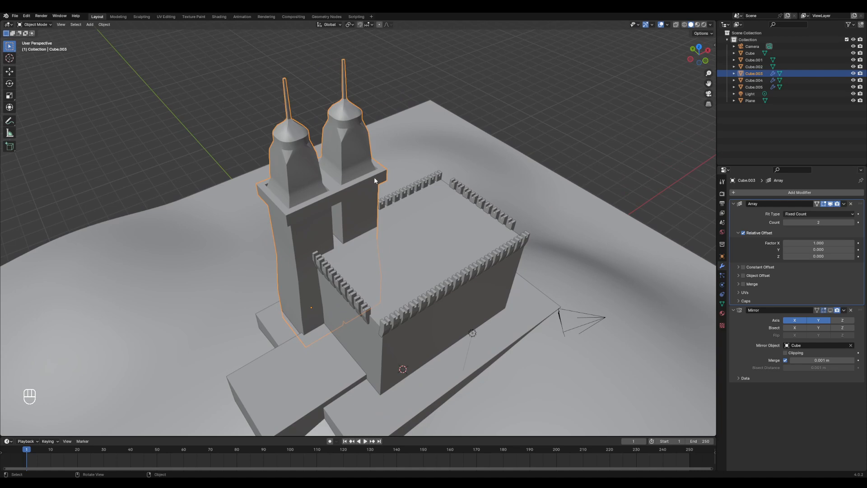
click(831, 310)
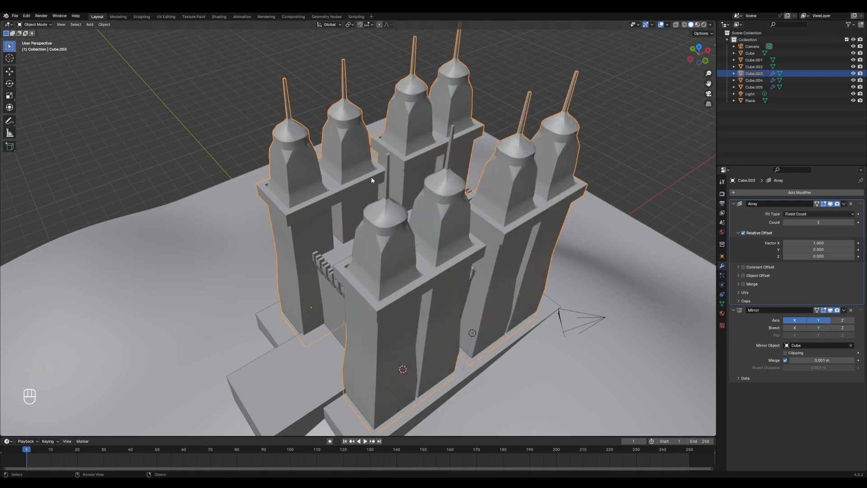
Move the towers' Mirror modifier above the Array and toggle the Array's viewport display off and back on
drag(858, 311, 845, 196)
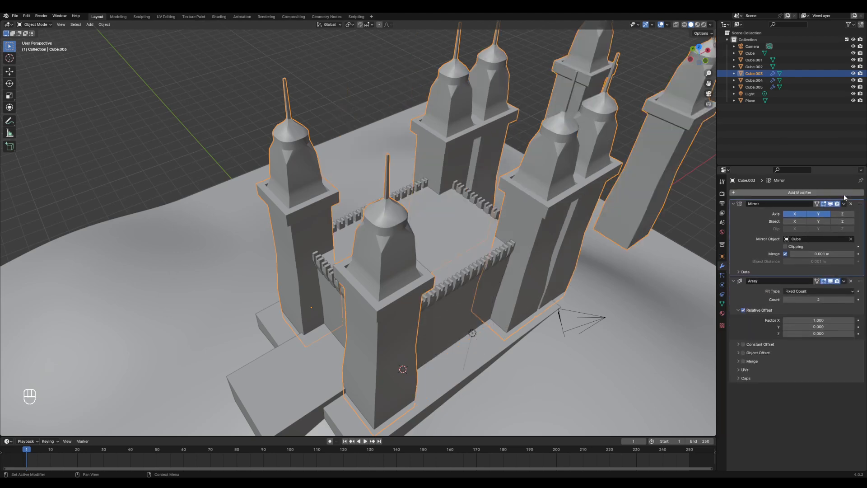
middle_drag(641, 260, 632, 263)
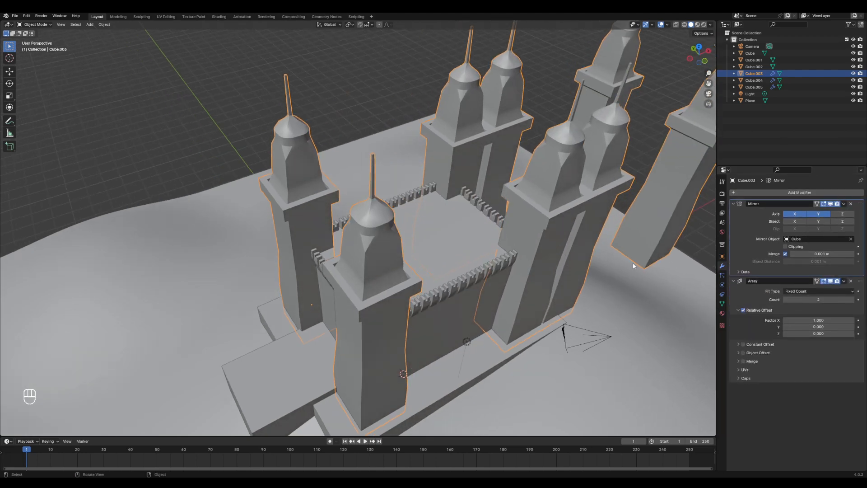
click(830, 281)
ctrl+middle_drag(473, 256, 305, 254)
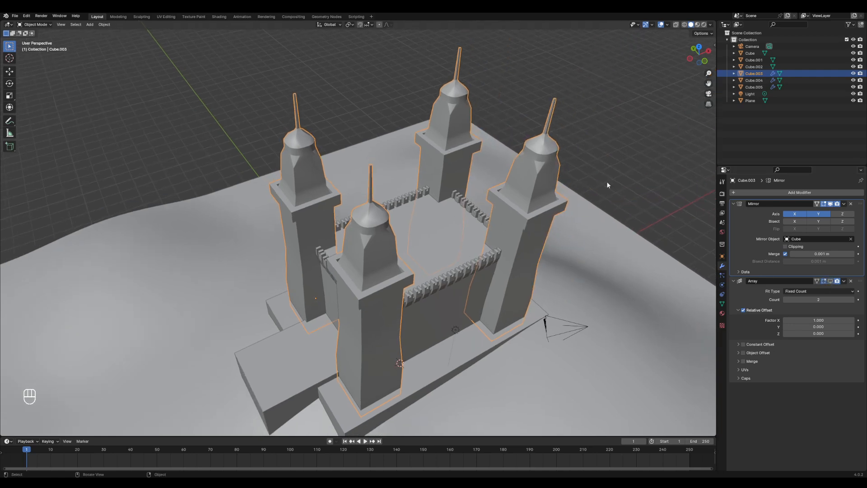
click(831, 283)
Remove the Array modifier from the corner towers and deselect them
shift+middle_drag(567, 243, 458, 258)
ctrl+middle_drag(553, 197, 554, 212)
drag(859, 282, 841, 321)
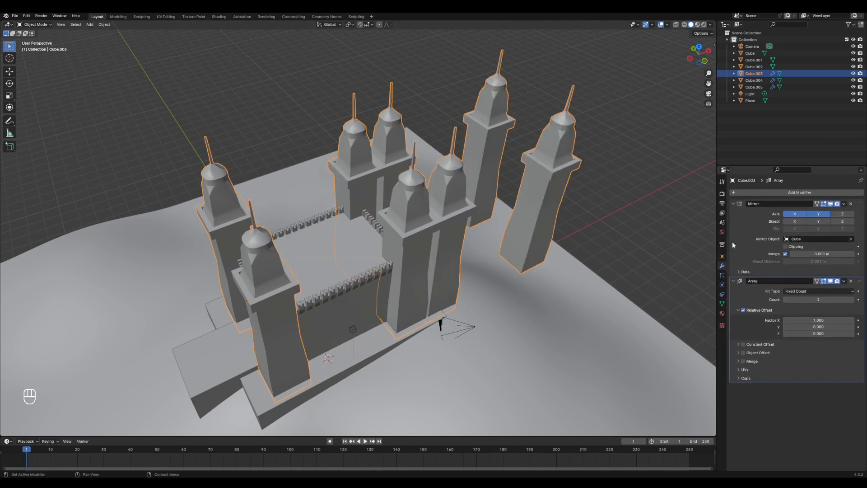
click(851, 281)
mouse_move(498, 266)
middle_down()
mouse_move(434, 275)
mouse_move(542, 228)
mouse_move(460, 253)
mouse_move(483, 242)
mouse_move(551, 241)
mouse_move(497, 258)
middle_up()
click(566, 218)
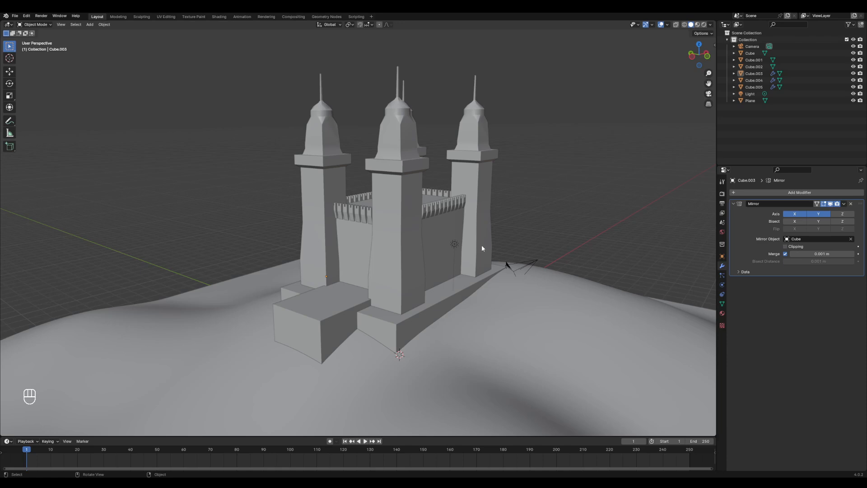
Capture a low-angle view of the castle and terrain as a screen snip and switch to Photoshop
middle_drag(384, 259, 456, 280)
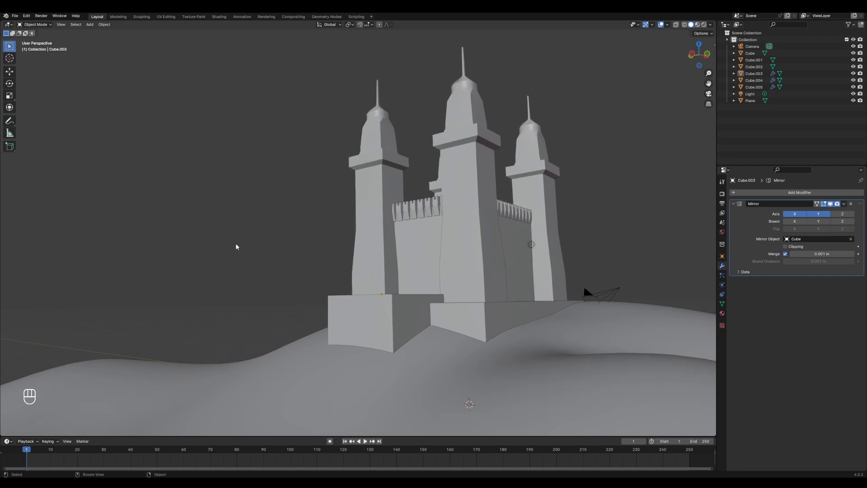
key(shift+super)
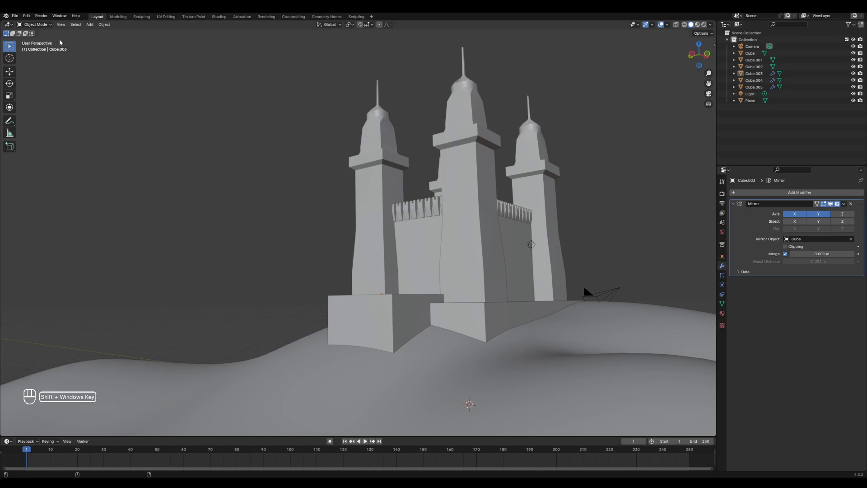
key(shift+super+s)
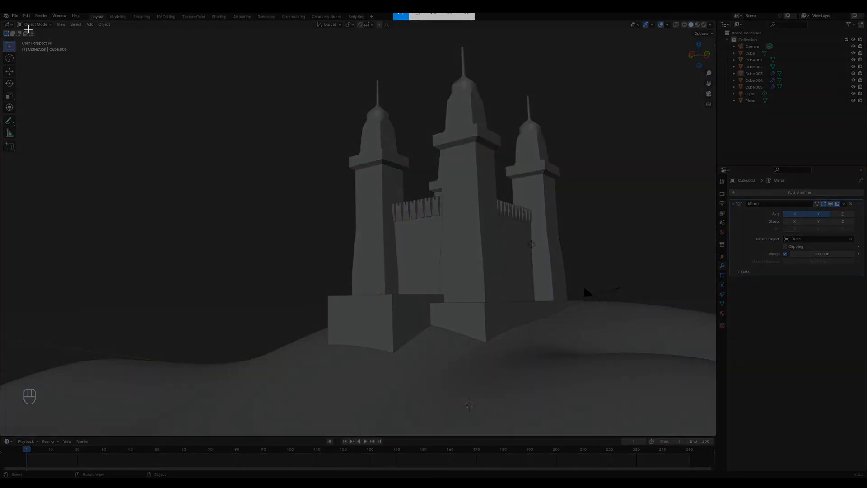
drag(28, 32, 694, 426)
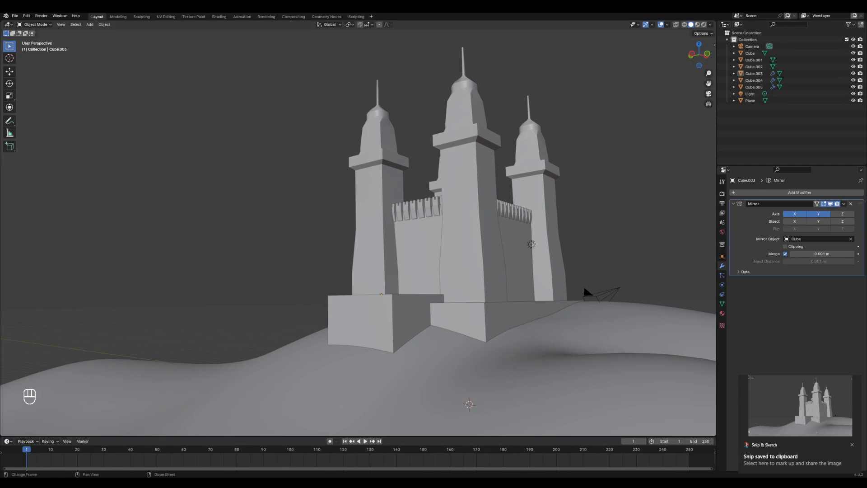
click(239, 481)
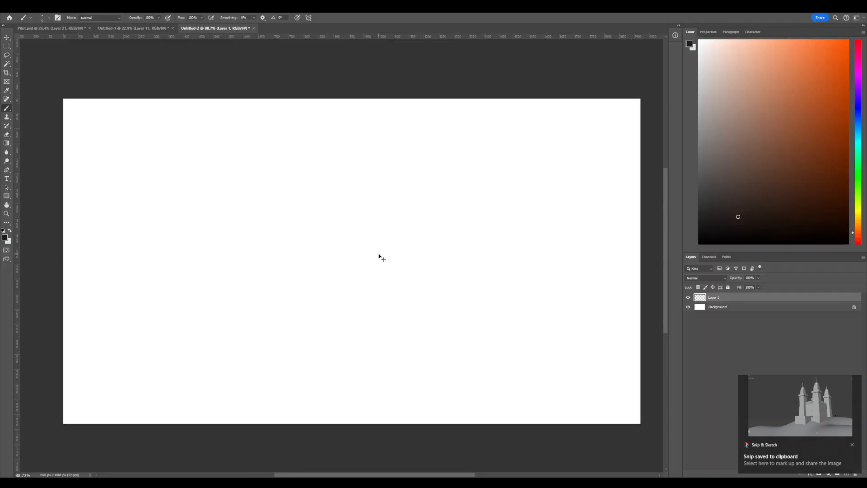
Paste the captured castle render into the document and scale it to fill the canvas
key(ctrl+v)
alt+scroll(317, 248, down, 2)
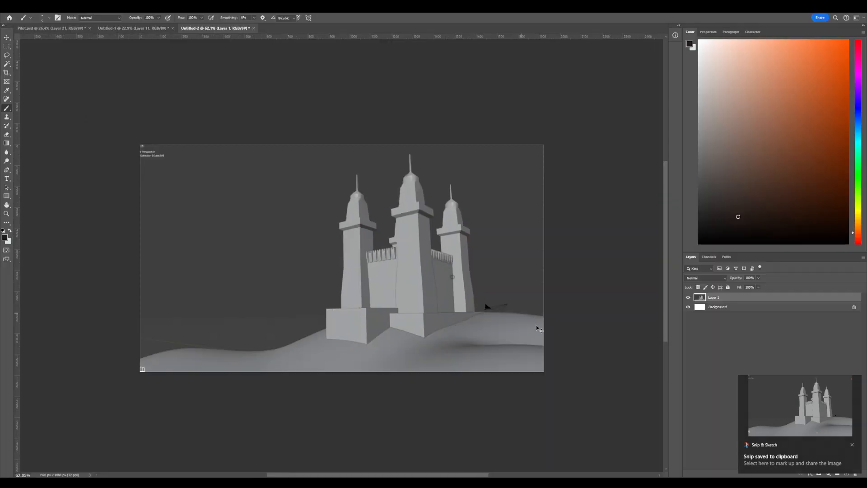
key(ctrl+t)
drag(553, 389, 544, 384)
key(Return)
key(b)
alt+scroll(329, 256, up, 3)
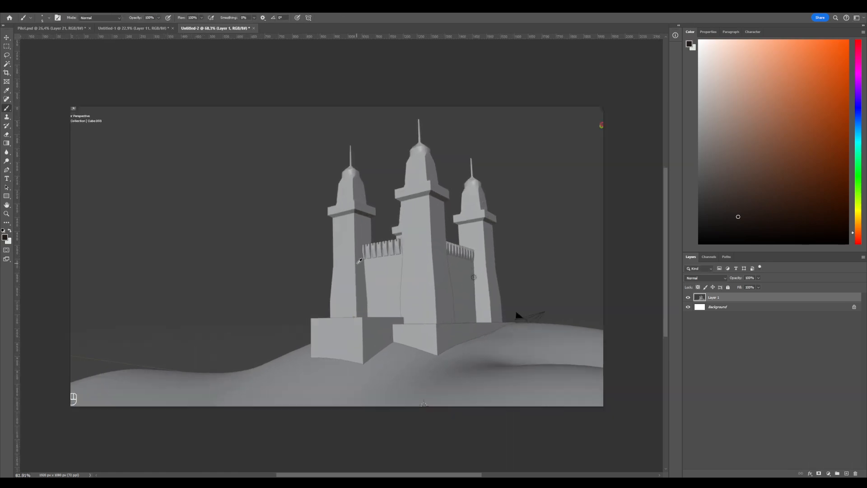
Lower the opacity of the pasted castle layer and add a new empty layer above it
click(758, 278)
drag(761, 286, 743, 288)
click(846, 473)
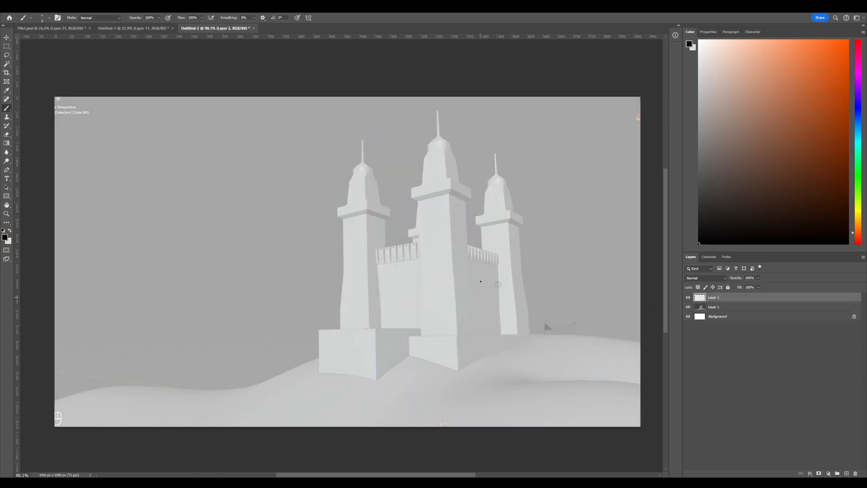
Sketch pairs of narrow arched windows on the upper walls of the left and centre towers in black
alt+scroll(469, 267, up, 3)
mouse_move(292, 201)
mouse_down()
mouse_move(292, 221)
mouse_move(304, 200)
mouse_move(304, 216)
mouse_up()
key(ctrl+z)
key(ctrl+z)
mouse_move(405, 194)
mouse_down()
mouse_move(409, 181)
mouse_move(408, 198)
mouse_up()
mouse_move(418, 197)
mouse_down()
mouse_move(420, 182)
mouse_move(424, 196)
mouse_up()
Trace the left tower's outline with a broken, jagged roof and long vertical wall edges
mouse_move(284, 198)
mouse_down()
mouse_move(280, 182)
mouse_move(321, 139)
mouse_move(300, 144)
mouse_move(314, 136)
mouse_move(298, 155)
mouse_move(324, 128)
mouse_move(337, 174)
mouse_move(349, 179)
mouse_move(348, 240)
mouse_up()
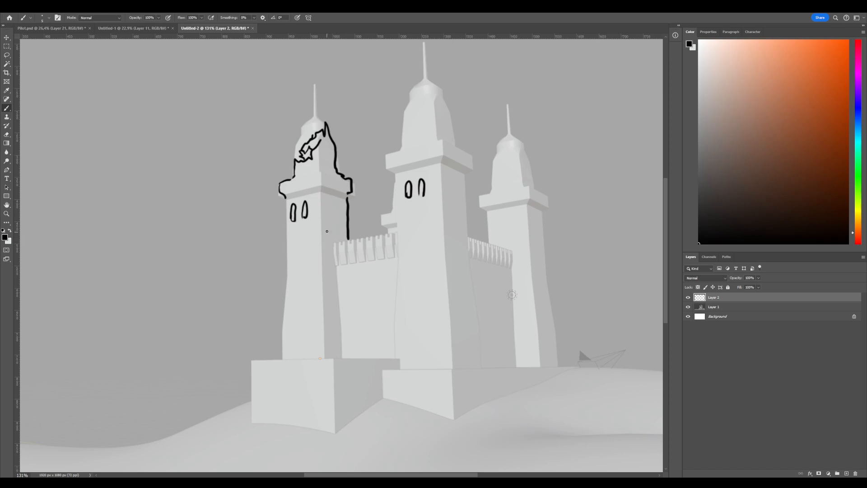
key(ctrl+z)
drag(322, 199, 323, 281)
mouse_move(287, 198)
mouse_down()
mouse_move(281, 358)
mouse_move(258, 358)
mouse_move(284, 361)
mouse_up()
Sketch the castle's base block and the sloping ground contours across the hill in front of it
key(z)
mouse_move(356, 345)
mouse_down()
mouse_move(248, 357)
mouse_move(260, 403)
mouse_up()
mouse_move(270, 401)
mouse_down()
mouse_move(375, 374)
mouse_move(345, 393)
mouse_move(420, 381)
mouse_up()
drag(372, 379, 419, 376)
drag(419, 376, 504, 362)
drag(483, 365, 436, 388)
mouse_move(432, 390)
mouse_down()
mouse_move(379, 410)
mouse_move(514, 392)
mouse_up()
drag(399, 399, 318, 406)
drag(312, 403, 119, 425)
drag(176, 405, 103, 427)
Outline the right and centre towers with their spires, ledges and wall edges
mouse_move(490, 359)
mouse_down()
mouse_move(549, 366)
mouse_move(467, 324)
mouse_move(464, 263)
mouse_move(442, 210)
mouse_move(445, 231)
mouse_up()
drag(430, 272, 431, 285)
drag(416, 250, 419, 280)
drag(383, 253, 379, 288)
mouse_move(381, 234)
mouse_down()
mouse_move(396, 191)
mouse_move(431, 267)
mouse_move(442, 221)
mouse_up()
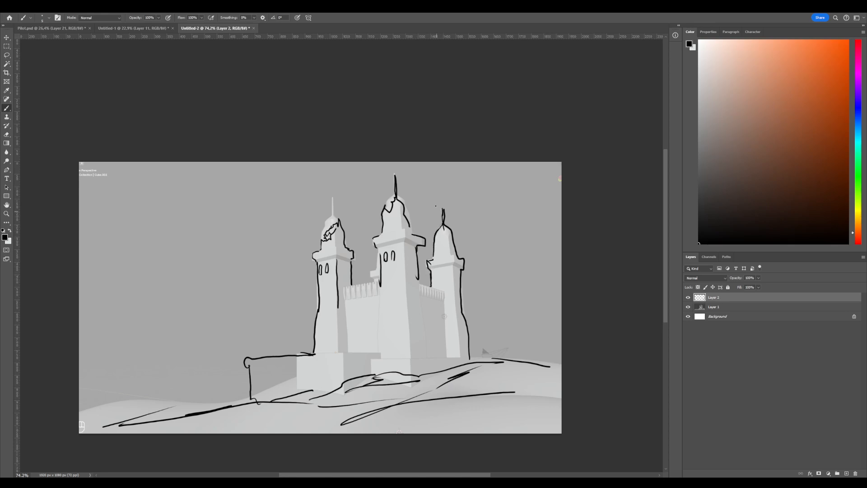
Sketch the connecting walls and battlements between the towers, adding the remaining wall edges and base details
drag(338, 301, 341, 353)
mouse_move(361, 283)
mouse_down()
mouse_move(361, 296)
mouse_move(377, 280)
mouse_move(444, 288)
mouse_up()
drag(373, 271, 378, 252)
mouse_move(379, 294)
mouse_down()
mouse_move(383, 352)
mouse_move(459, 360)
mouse_up()
mouse_move(413, 343)
mouse_down()
mouse_move(412, 359)
mouse_move(420, 334)
mouse_move(416, 276)
mouse_move(377, 284)
mouse_move(438, 303)
mouse_up()
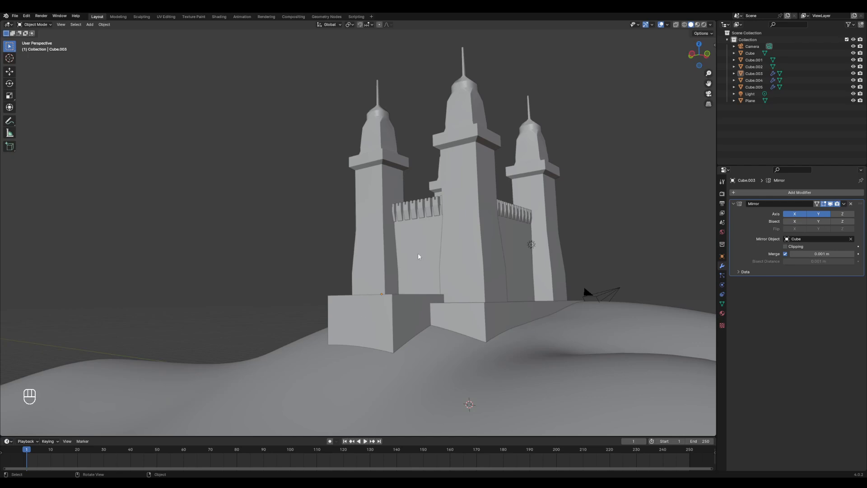
Switch to Blender, select the hilly terrain plane and add a new material to it
middle_drag(386, 229, 402, 218)
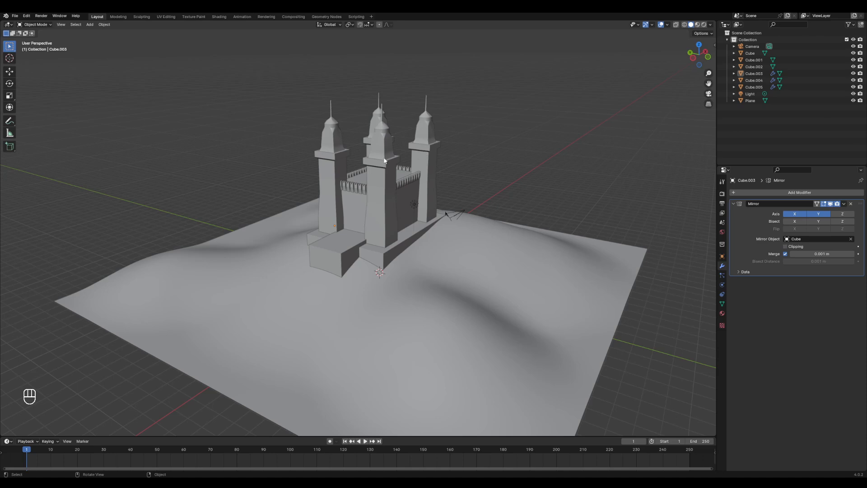
middle_drag(384, 159, 401, 190)
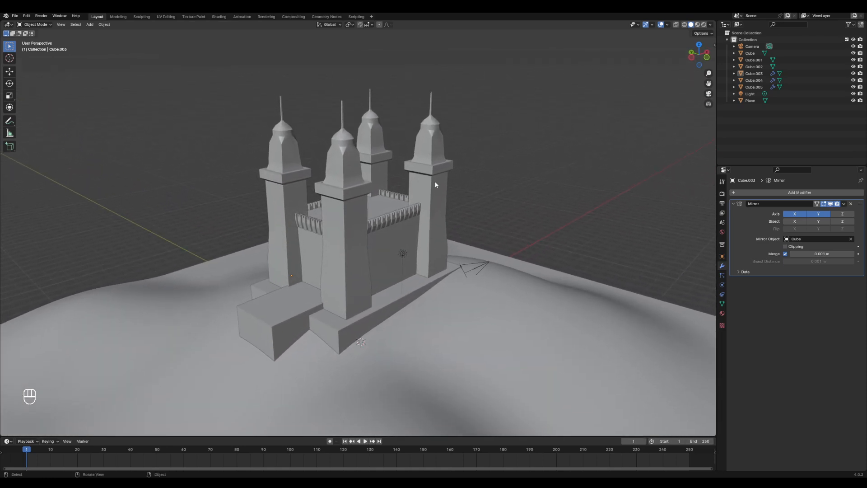
scroll(422, 191, down, 5)
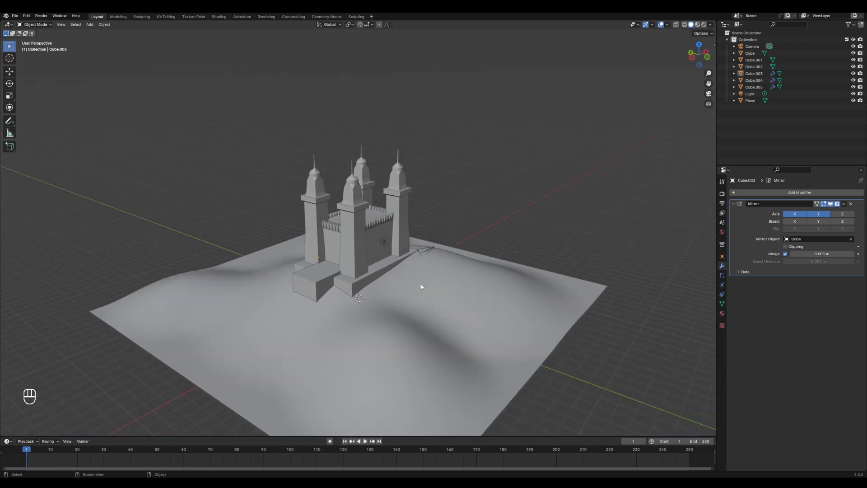
click(438, 283)
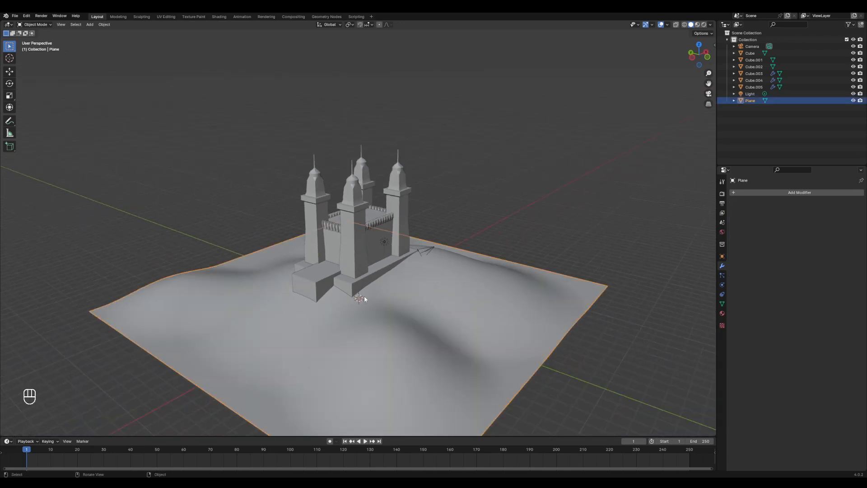
shift+middle_drag(363, 297, 383, 245)
scroll(385, 243, up, 1)
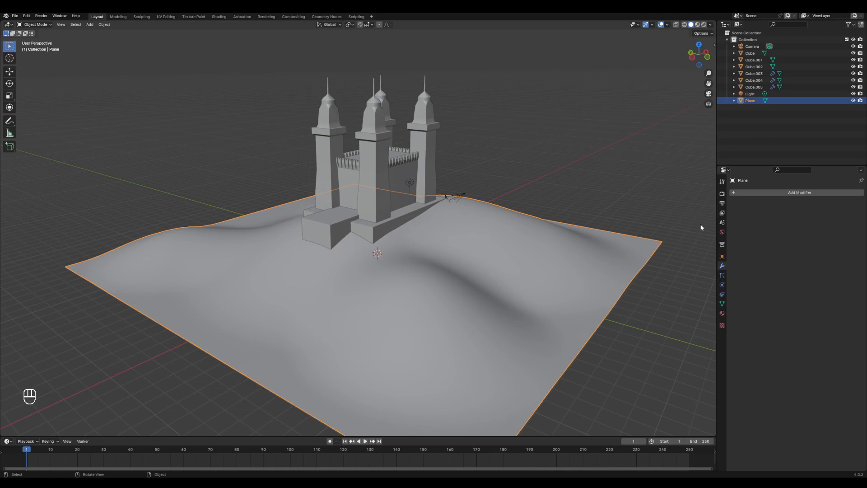
click(722, 313)
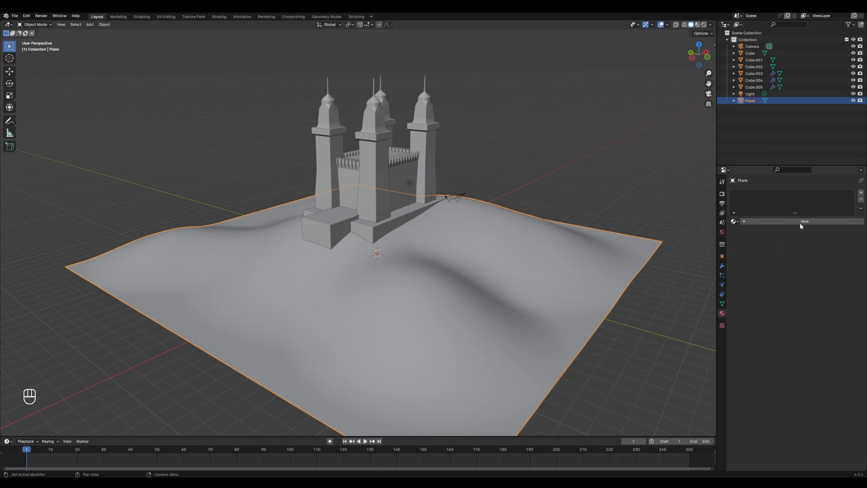
click(784, 221)
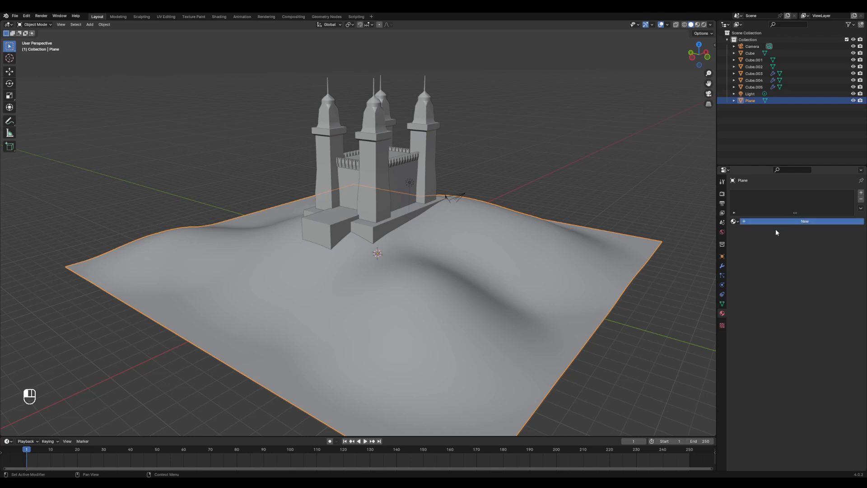
click(772, 224)
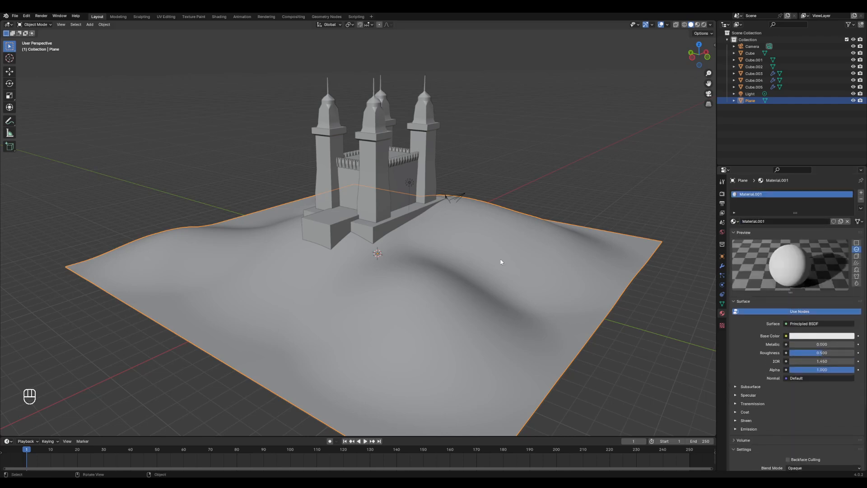
Set the terrain material's base color to red and display the scene in Material Preview shading
click(741, 232)
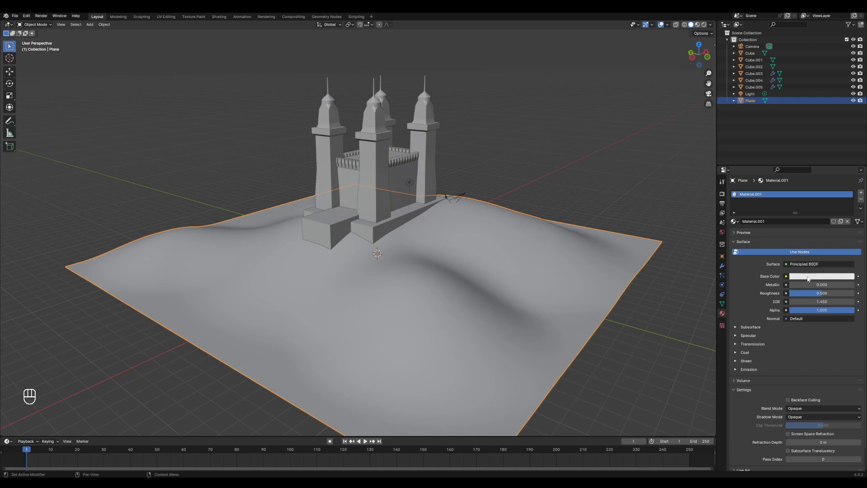
click(832, 276)
click(816, 225)
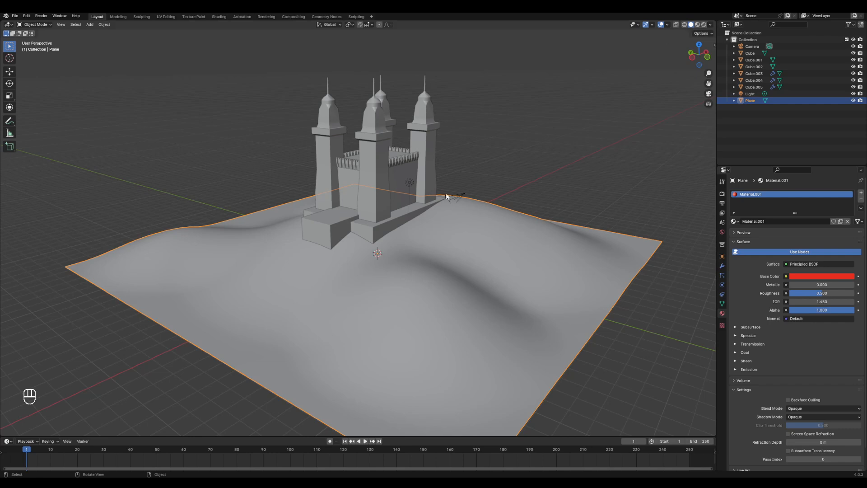
click(697, 25)
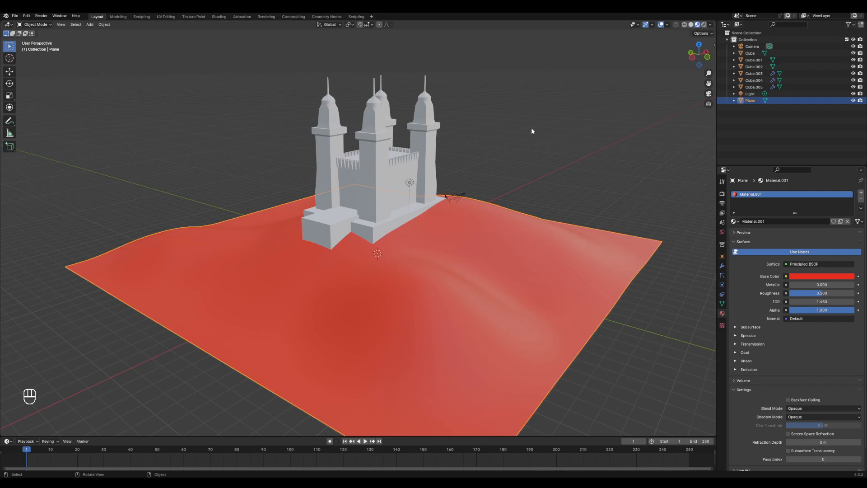
Compare the scene in Solid and Wireframe viewport shading, alternating between the two modes
key(z)
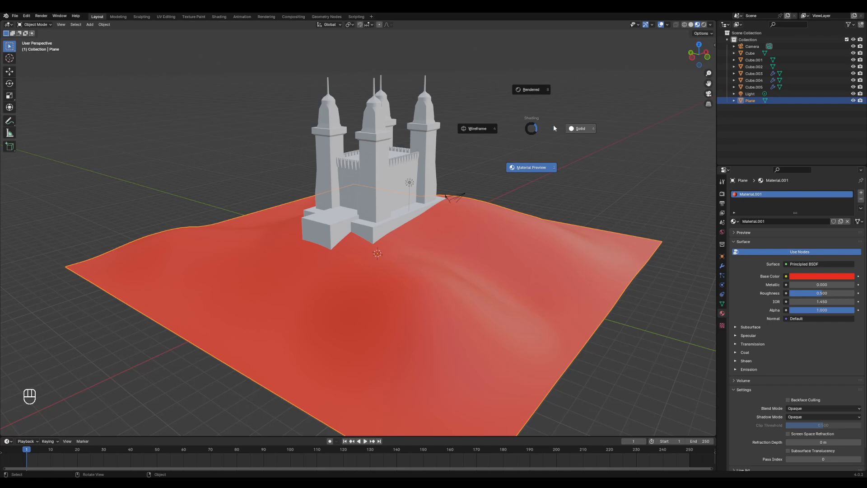
click(573, 129)
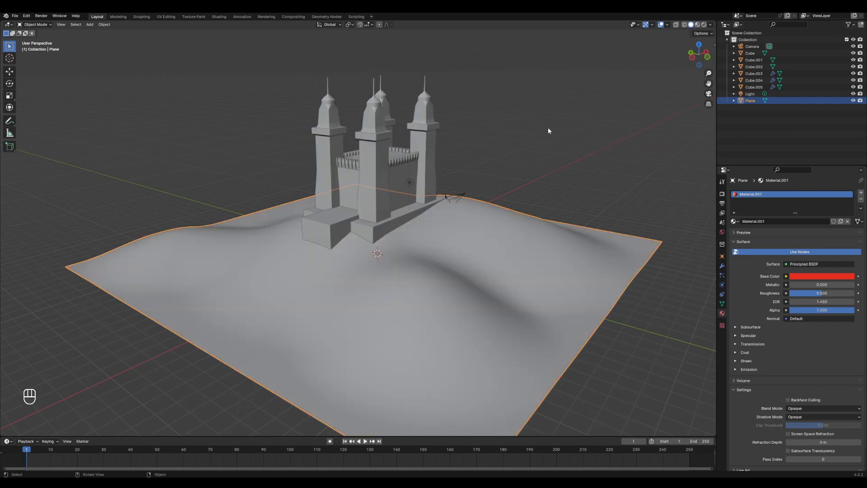
key(z)
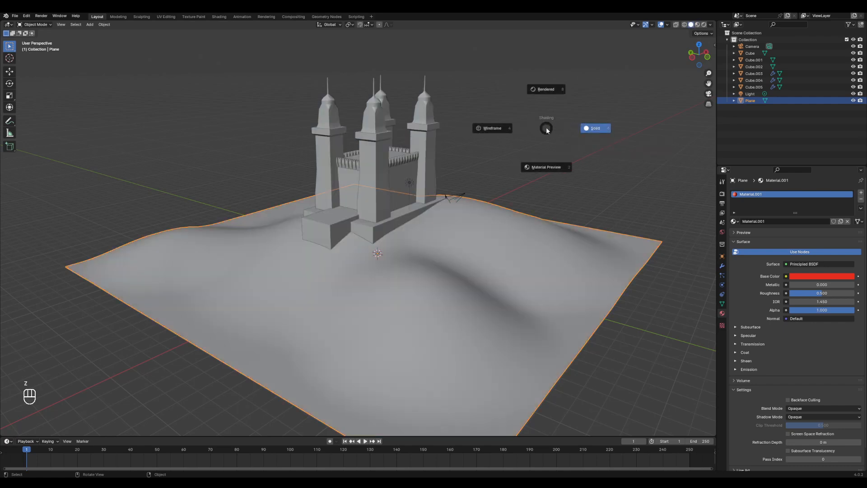
click(497, 127)
key(z)
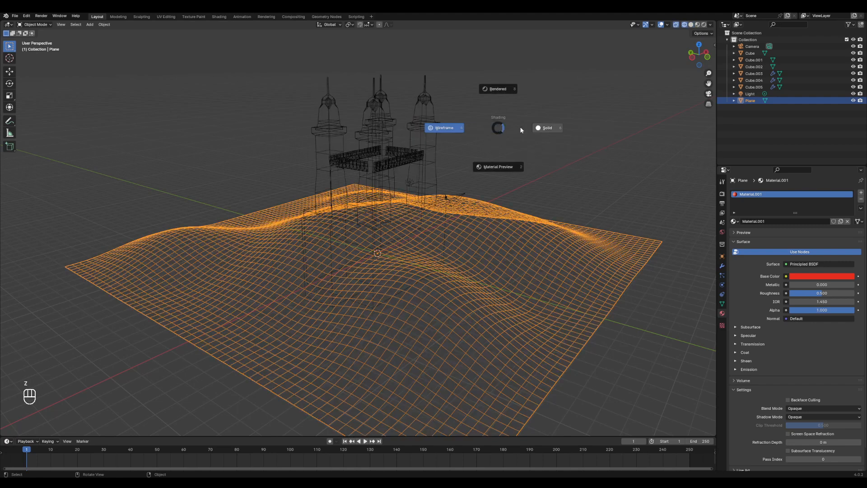
click(549, 129)
key(z)
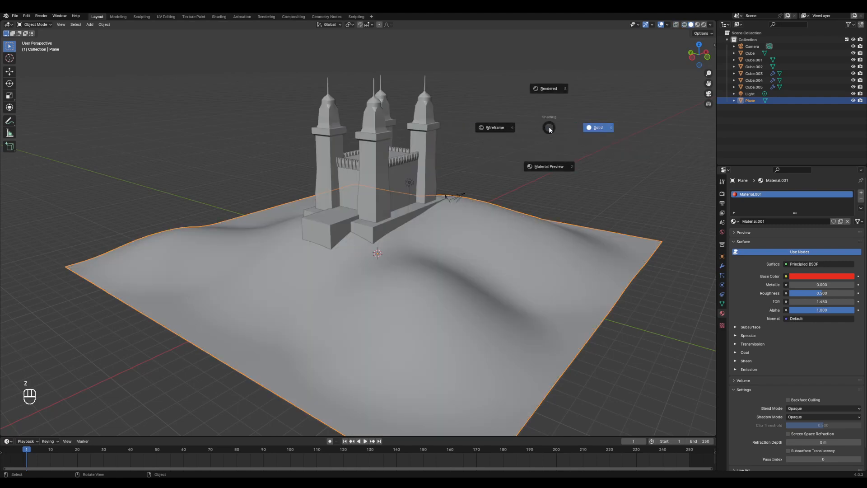
click(500, 128)
key(z)
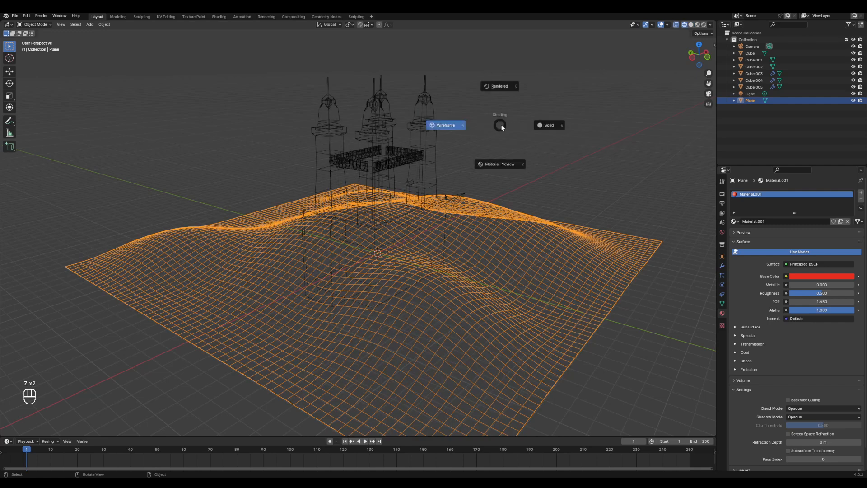
click(546, 128)
Cycle the viewport shading through Material Preview, Wireframe and Solid, ending in Wireframe
key(z)
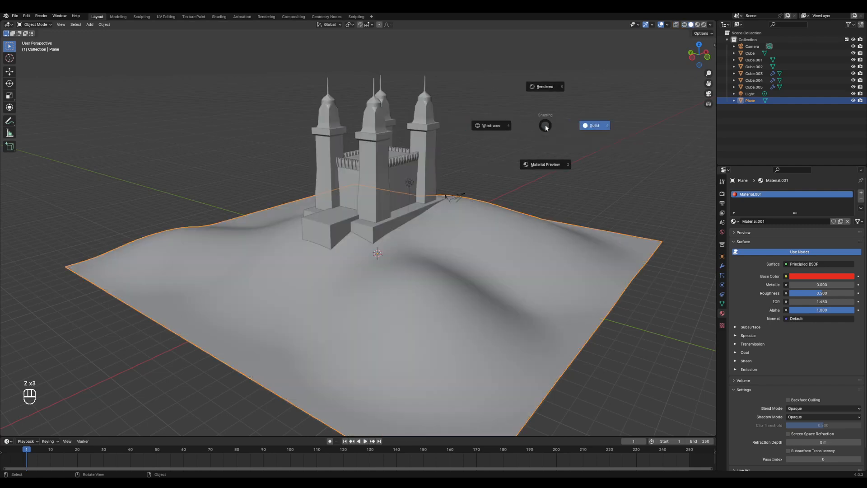
click(540, 157)
key(z)
key(z)
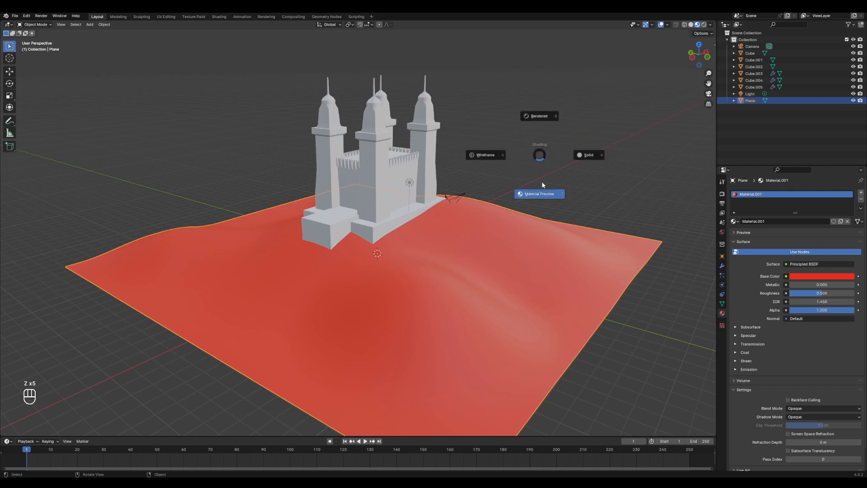
key(z)
click(490, 154)
key(z)
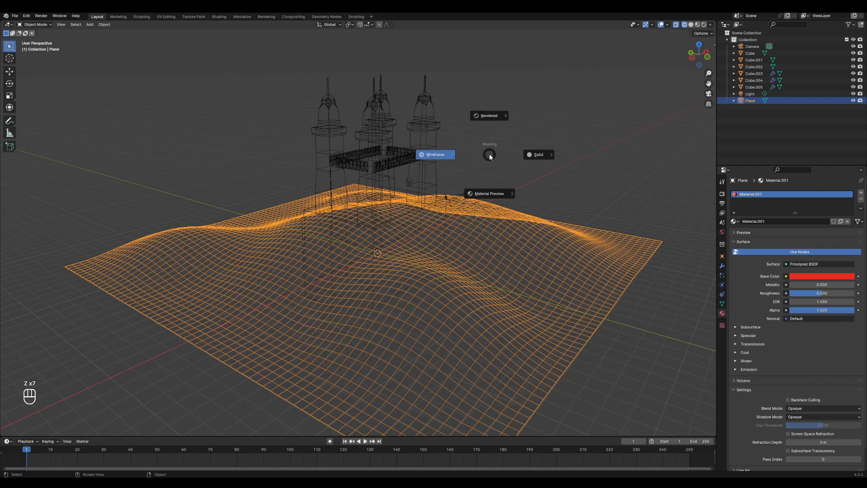
click(542, 154)
key(z)
click(543, 180)
key(z)
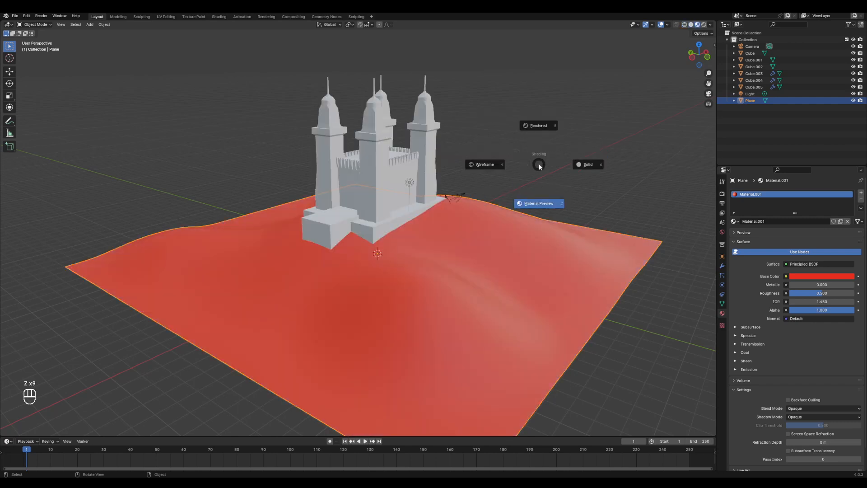
key(z)
click(513, 165)
View the castle from another angle in Wireframe, Solid and Material Preview shading
middle_drag(415, 227, 399, 155)
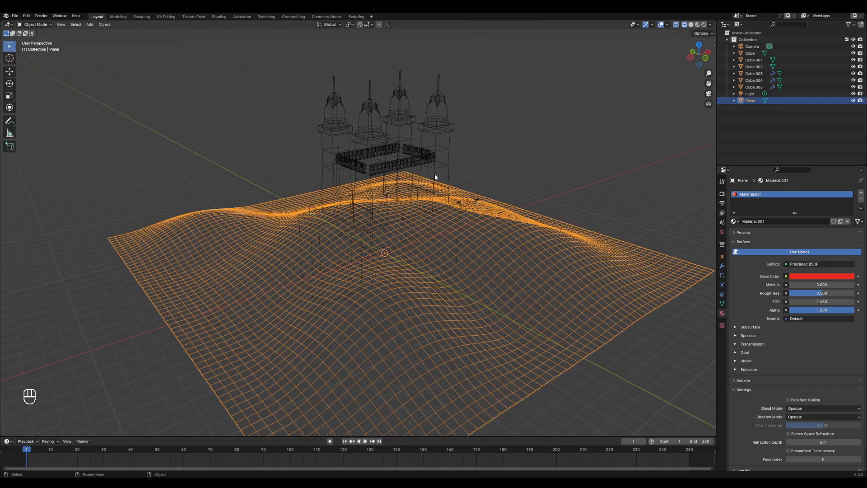
key(z)
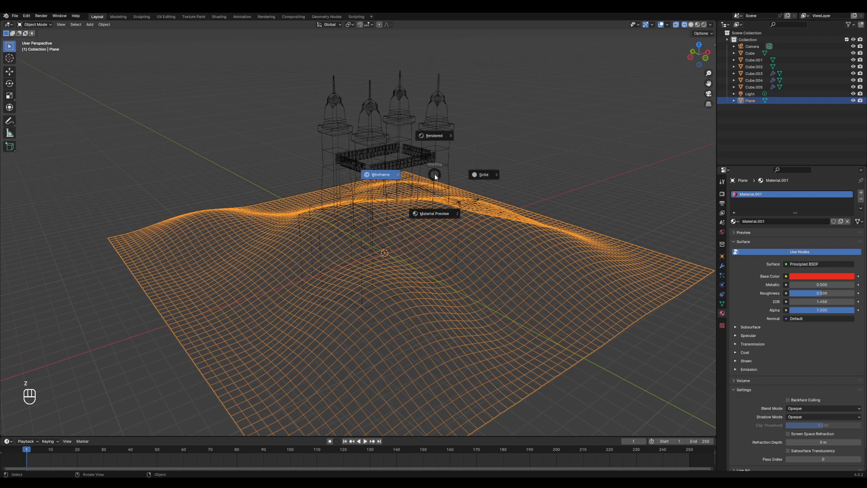
click(482, 173)
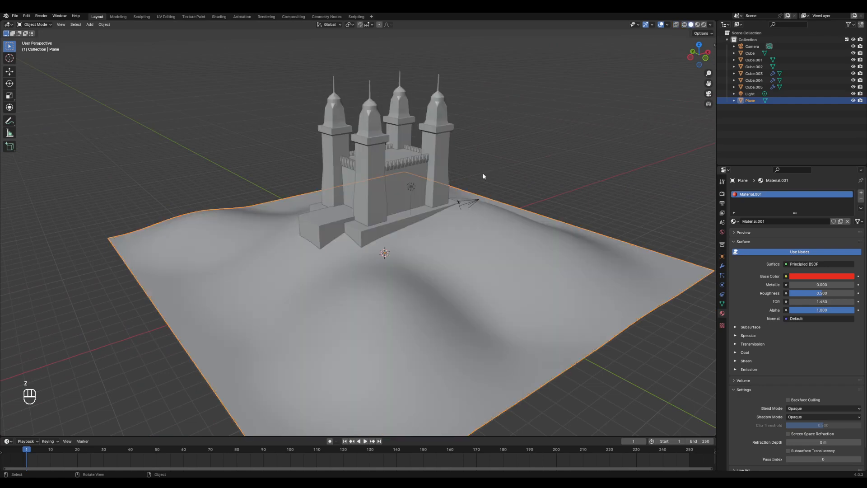
key(z)
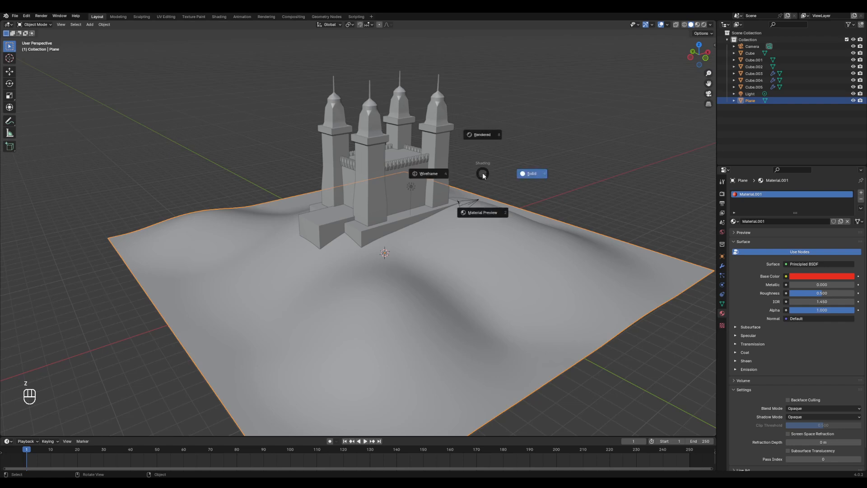
click(486, 213)
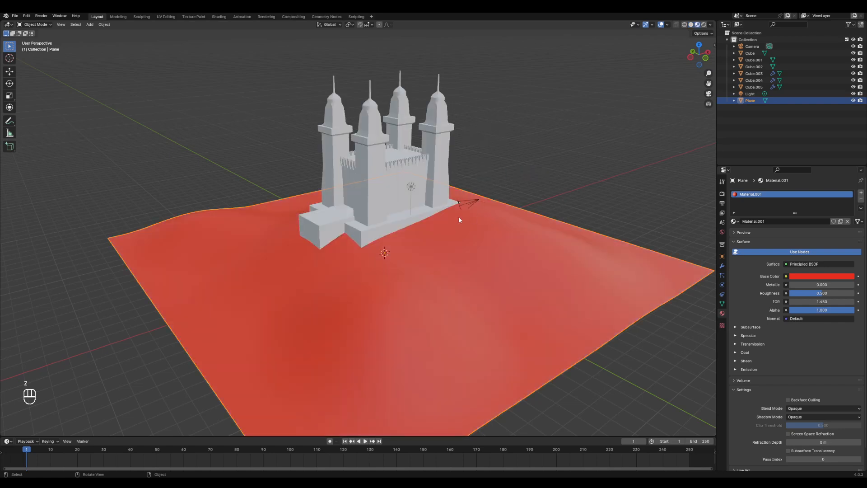
Display the castle and terrain in Rendered viewport shading
middle_drag(442, 226, 336, 206)
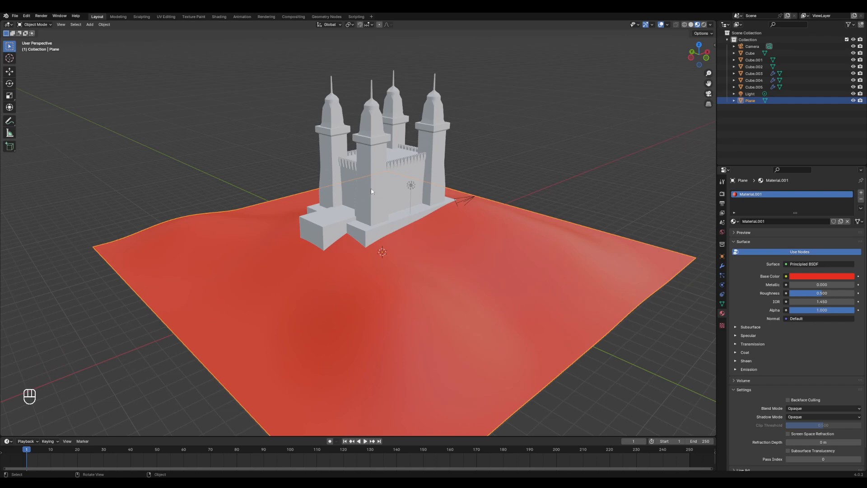
key(z)
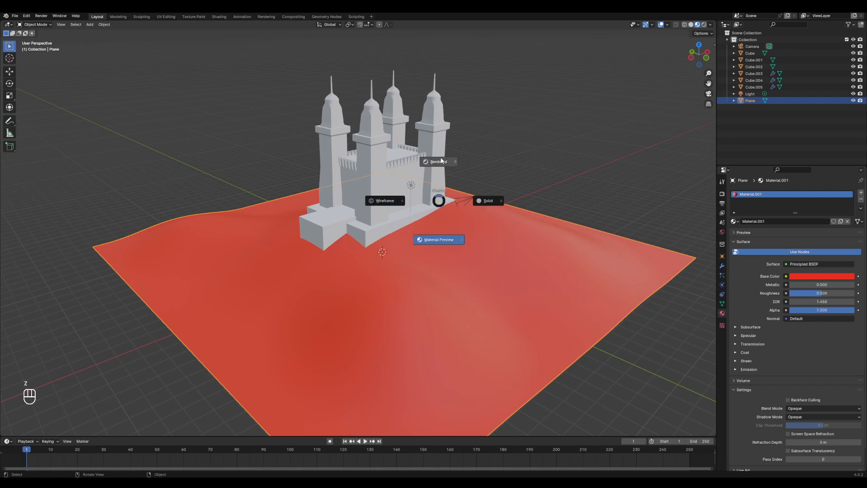
click(441, 160)
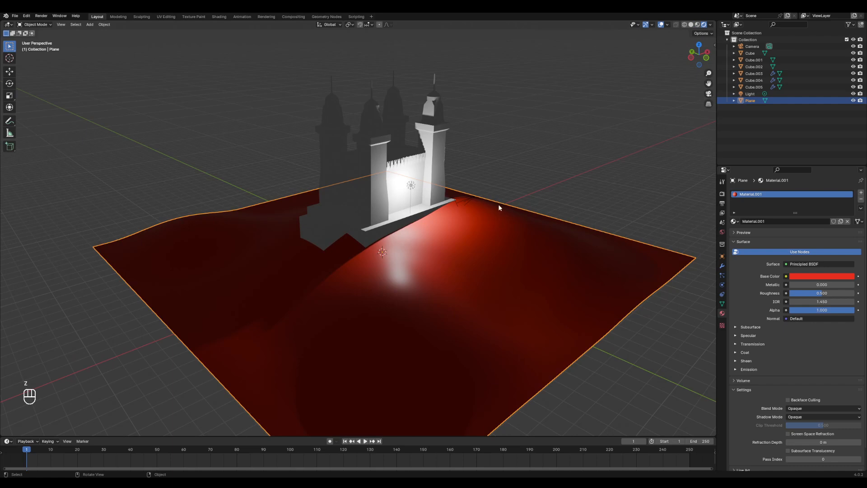
Move the light along the Y axis so it sits farther out from the castle's front wall
click(416, 192)
key(g)
key(x)
key(y)
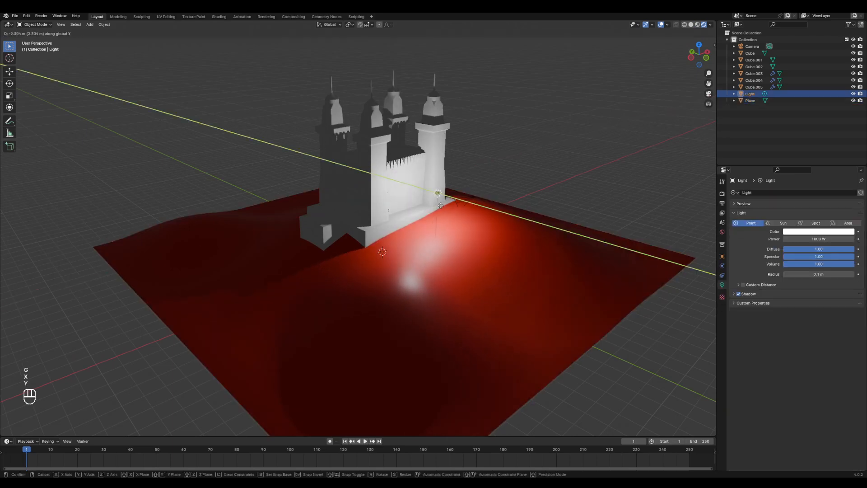
click(491, 218)
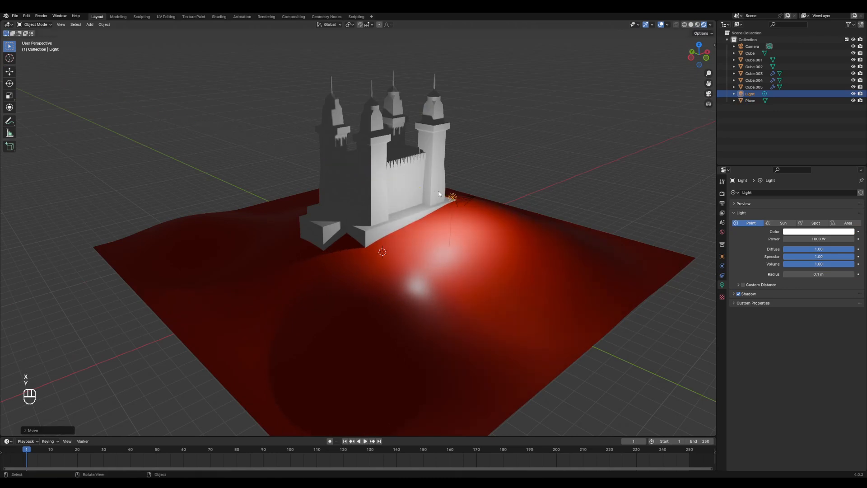
Switch the viewport shading from Rendered to Material Preview
key(z)
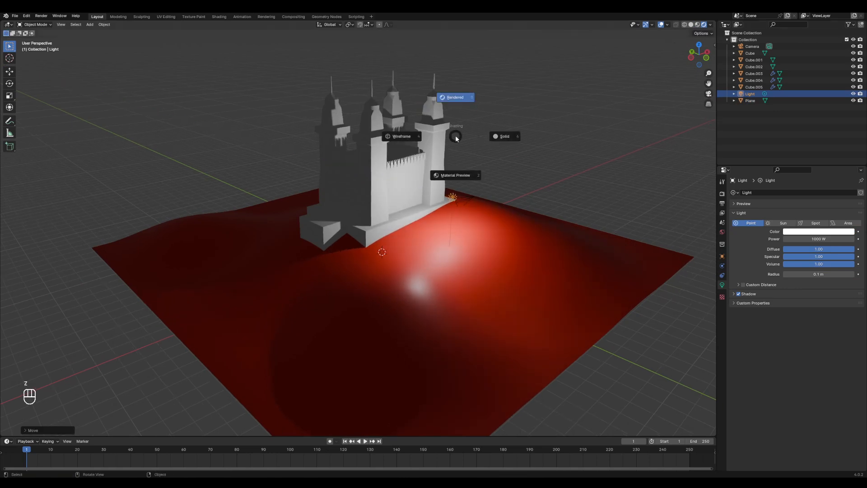
click(443, 175)
middle_drag(413, 192, 443, 236)
Rename the terrain plane's material as Red_Material
click(481, 227)
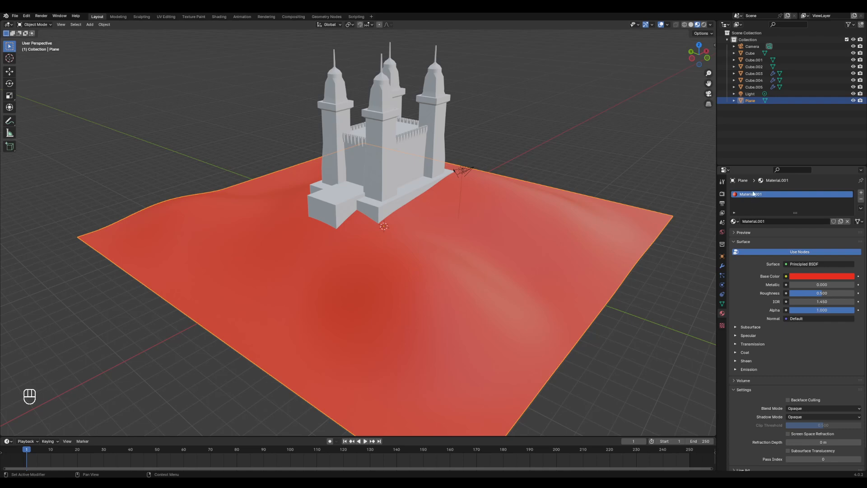
double_click(769, 222)
text(Red_Material)
key(Return)
middle_drag(614, 210, 573, 212)
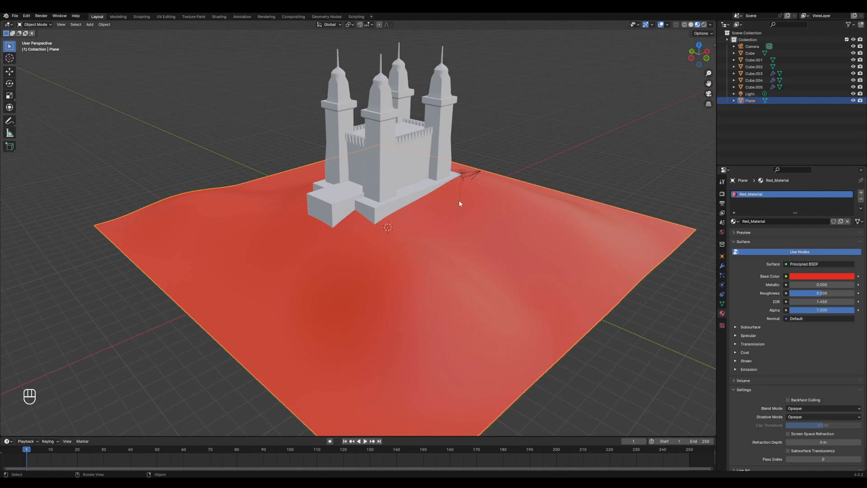
Rename the terrain plane's material as Grass_Material
click(756, 221)
text(Grass_Material)
key(Return)
Change the grass material's base color to a dark olive green with hue about 0.16 and value about 0.28
click(807, 276)
mouse_move(808, 206)
mouse_down()
mouse_move(800, 211)
mouse_move(789, 201)
mouse_move(797, 210)
mouse_up()
click(851, 194)
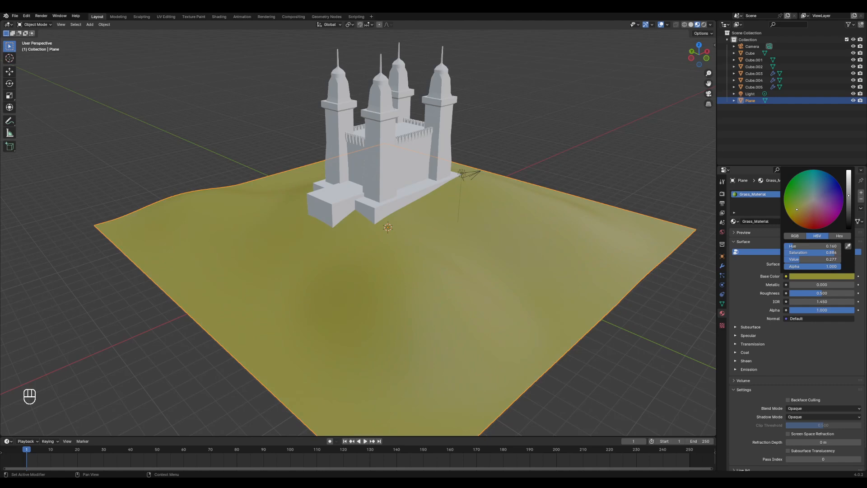
middle_drag(605, 203, 568, 228)
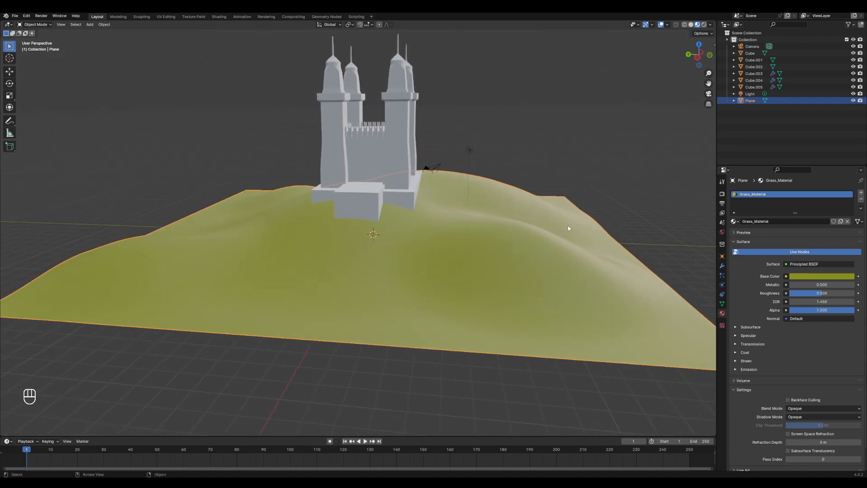
middle_drag(542, 199, 518, 217)
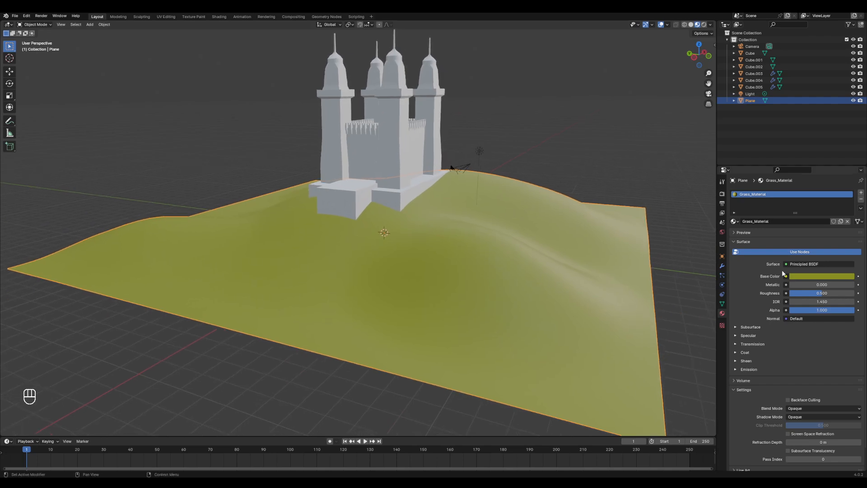
Try a high Metallic value on the grass material and return it to 0
drag(812, 284, 858, 285)
middle_drag(406, 215, 524, 238)
drag(833, 285, 788, 285)
middle_drag(610, 271, 592, 273)
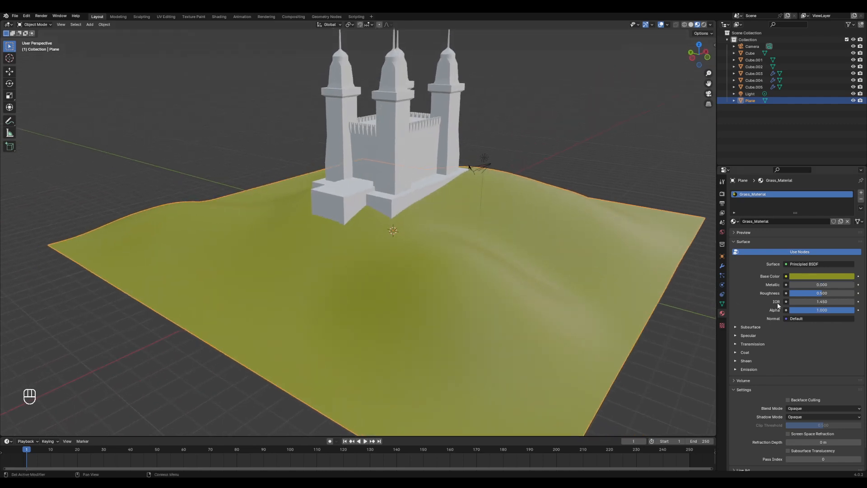
Try the grass material's Roughness at 0 and at 1 to compare glossy and matte terrain
drag(815, 294, 794, 294)
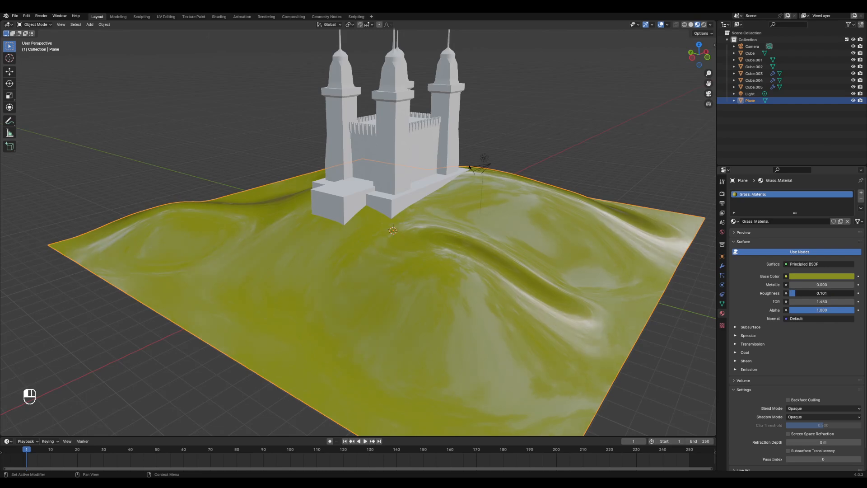
middle_drag(524, 291, 528, 195)
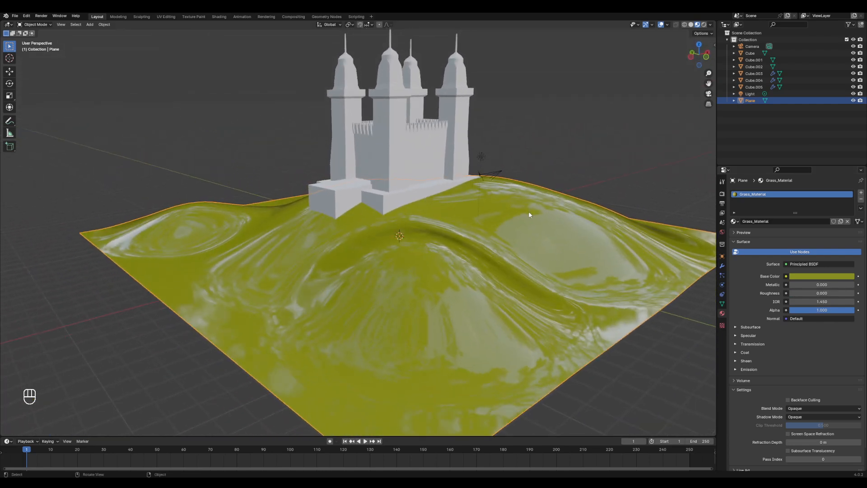
drag(796, 293, 855, 293)
middle_drag(433, 244, 464, 236)
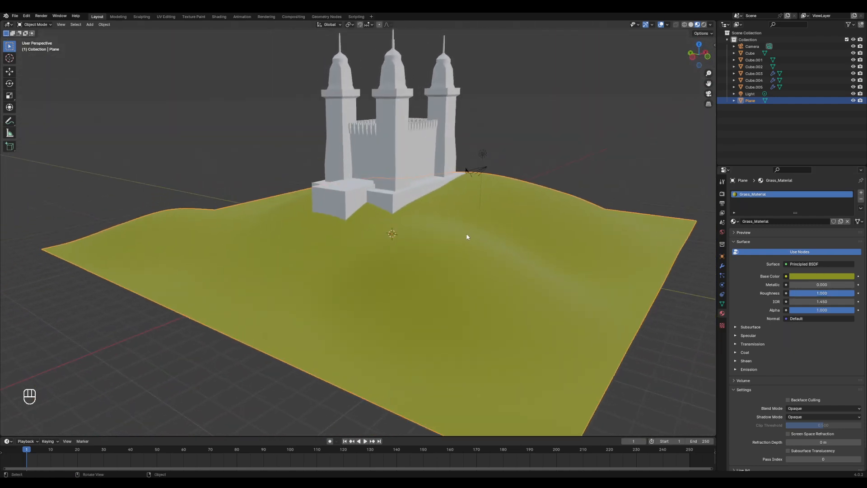
Set the grass material's Roughness to about 0.8
scroll(470, 236, up, 3)
drag(846, 296, 831, 295)
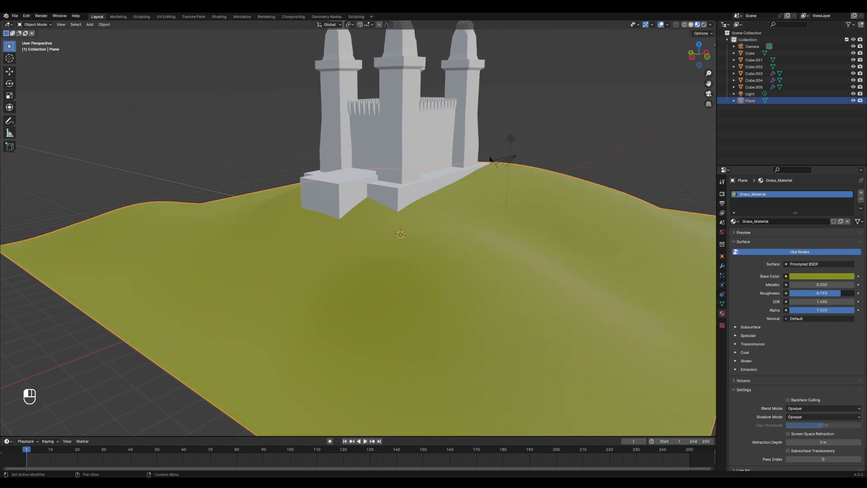
middle_drag(560, 271, 535, 245)
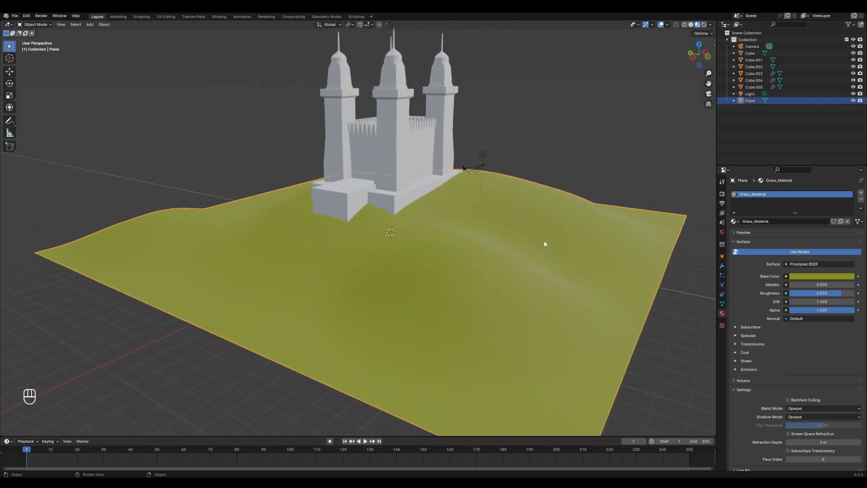
Create a new material on the castle's four towers and name it Sandstone
ctrl+middle_drag(507, 234, 396, 195)
click(386, 189)
click(410, 190)
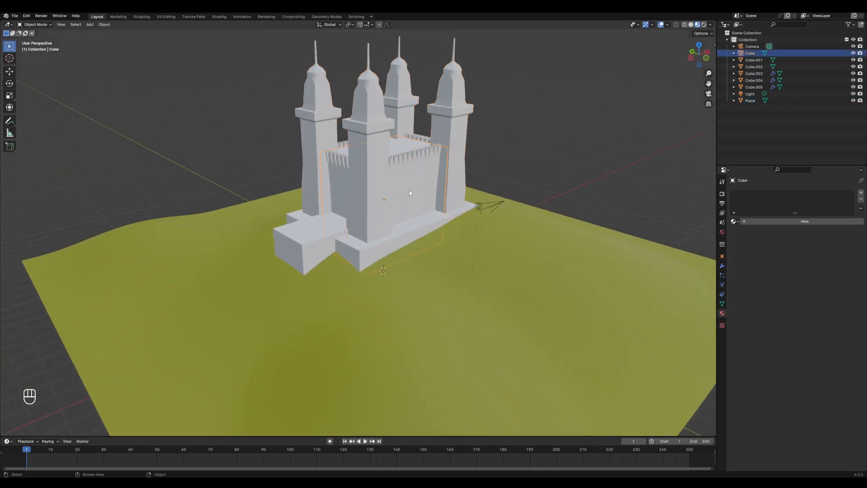
scroll(390, 228, up, 2)
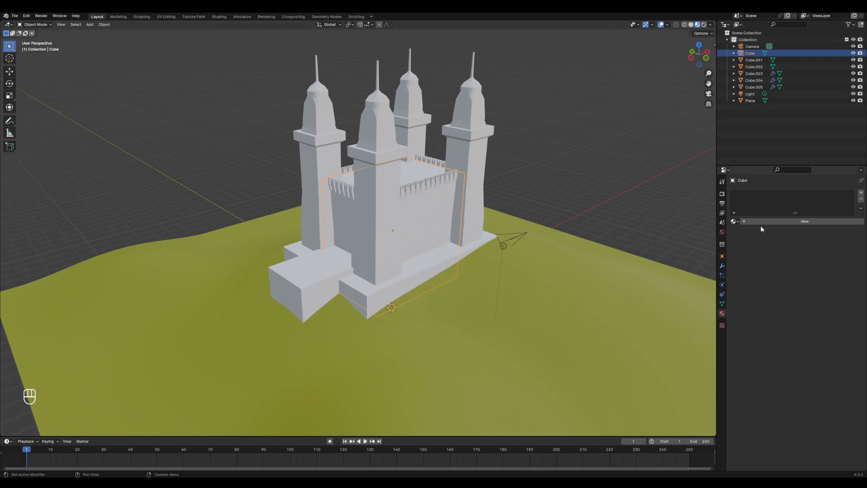
click(510, 259)
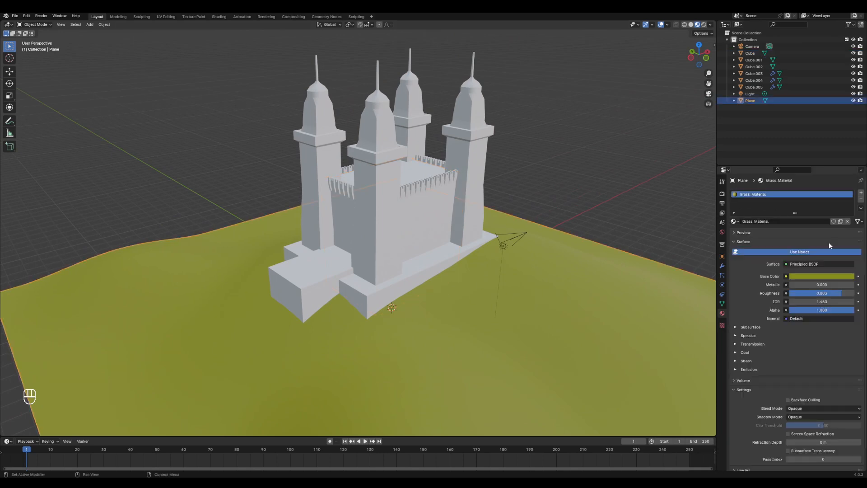
click(426, 204)
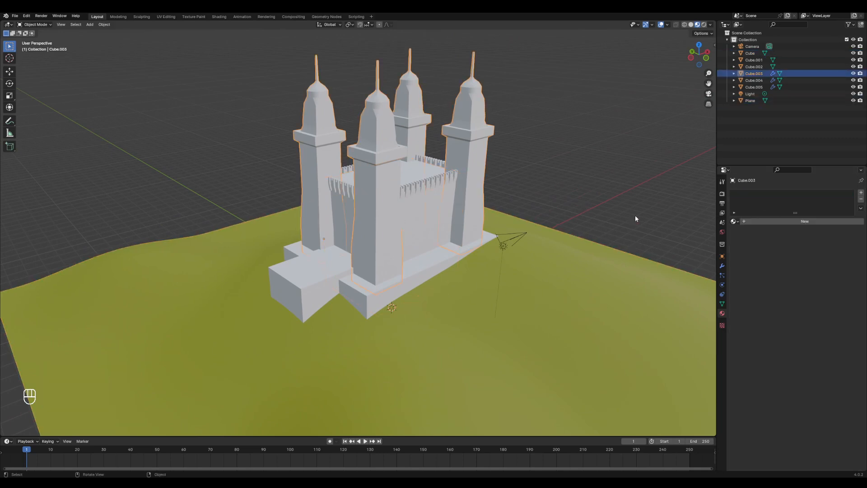
click(797, 222)
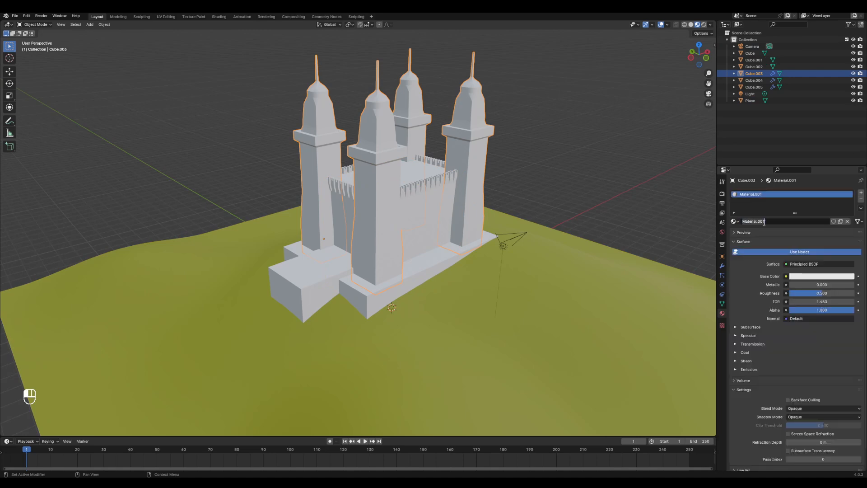
text(Sandstone)
key(Return)
Change the Sandstone material's base color to a muted brownish beige with value about 0.32
click(818, 277)
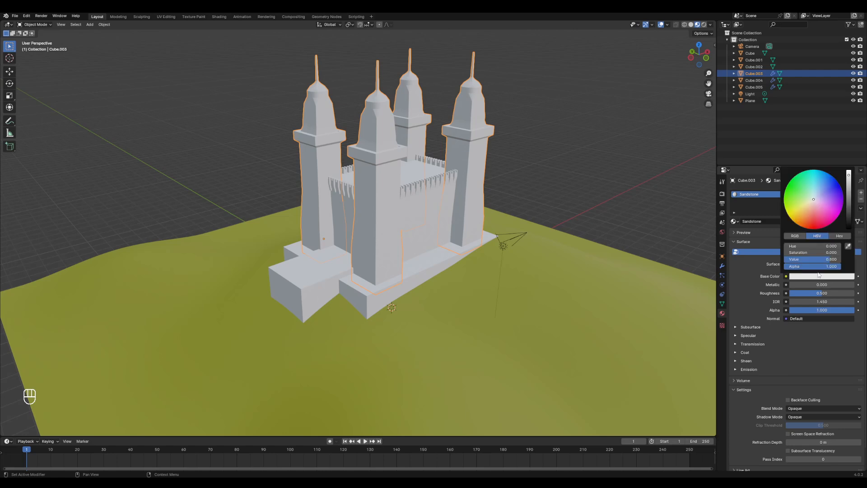
drag(809, 207, 807, 206)
drag(848, 179, 848, 193)
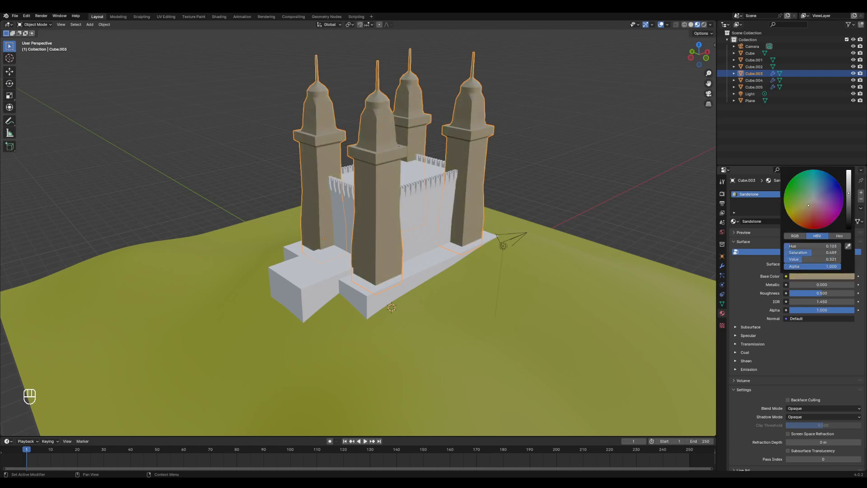
click(631, 202)
middle_drag(470, 213, 423, 224)
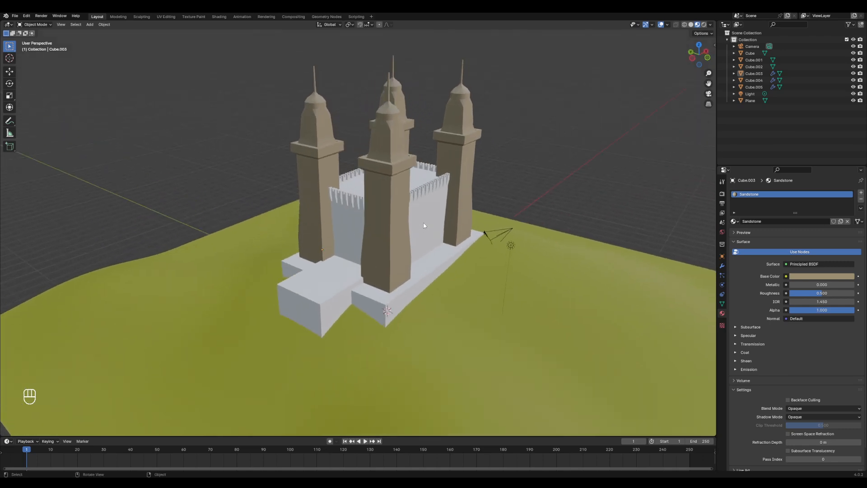
Assign the existing Sandstone material to the castle's main body between the towers
click(429, 218)
click(333, 271)
click(393, 305)
click(337, 285)
middle_drag(337, 285, 411, 242)
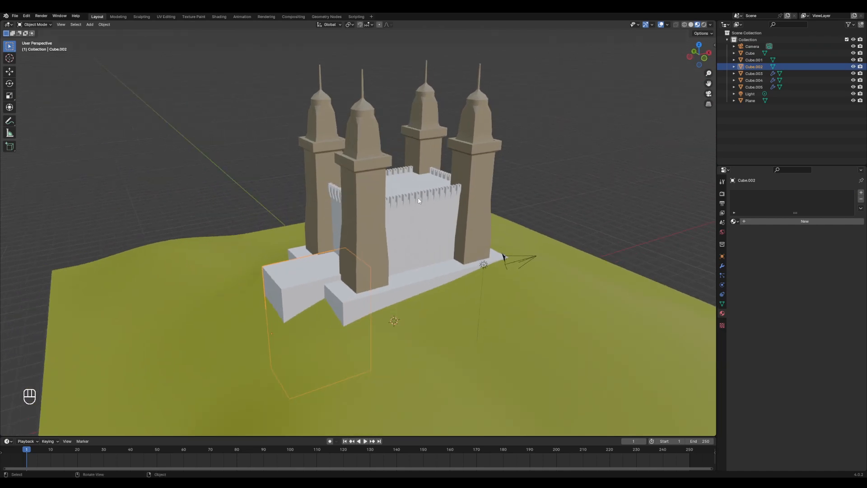
click(421, 228)
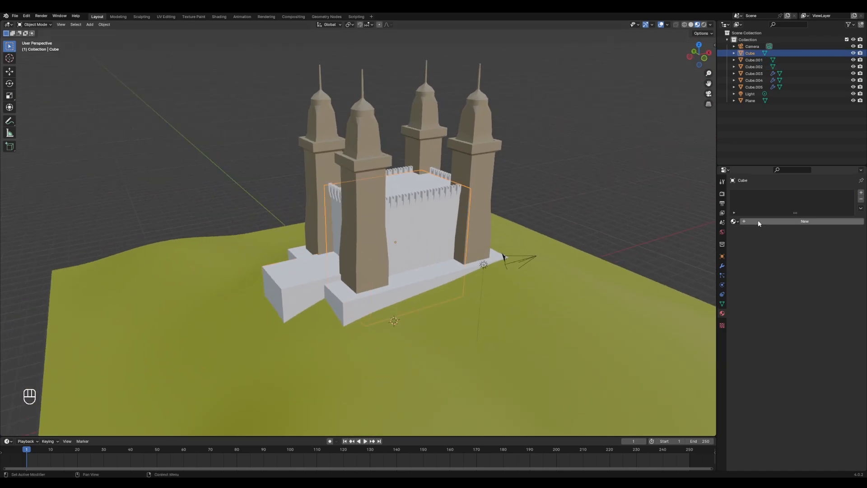
click(735, 222)
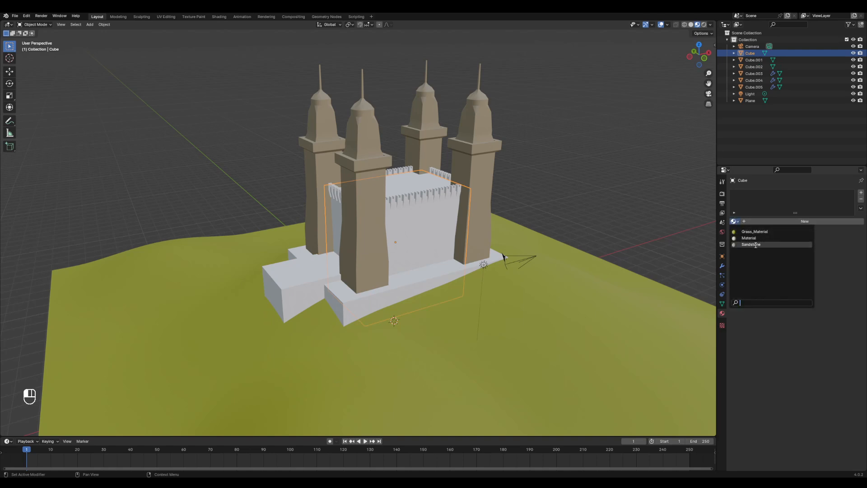
text(sa)
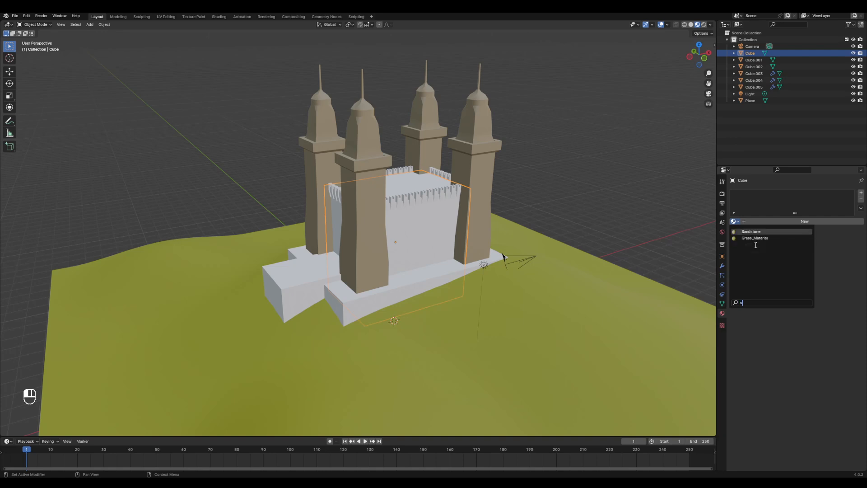
click(754, 232)
middle_drag(405, 226, 411, 201)
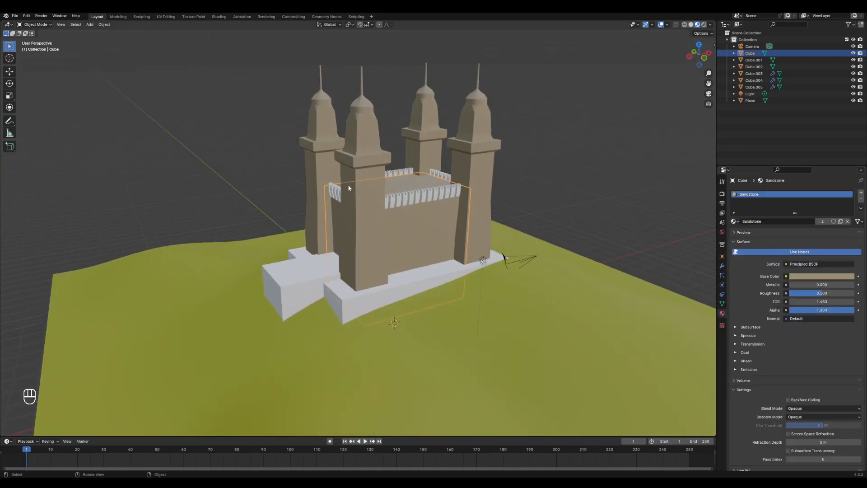
middle_drag(393, 242, 394, 242)
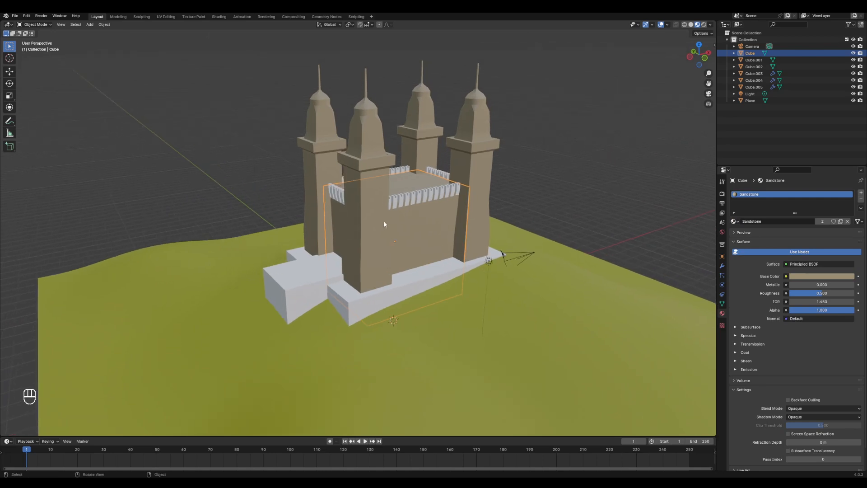
Link the towers' Sandstone material to the castle's base, the protruding front block and all the battlements
scroll(390, 229, up, 2)
click(360, 320)
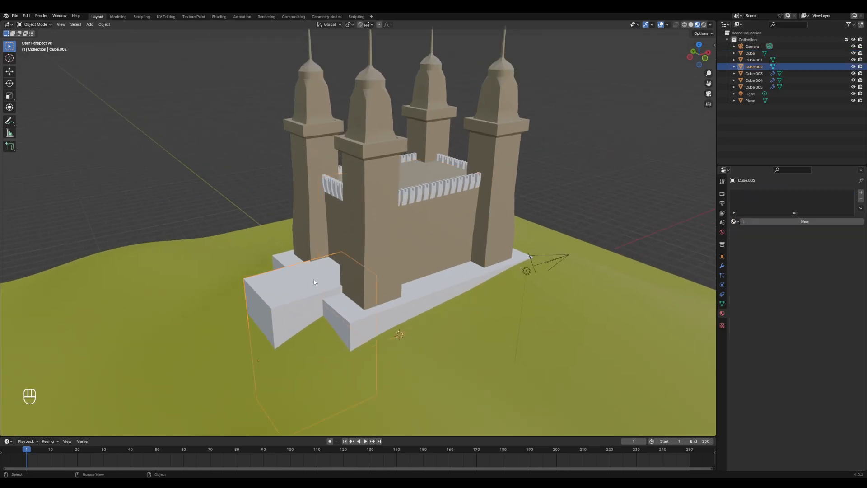
shift+click(360, 319)
shift+click(440, 188)
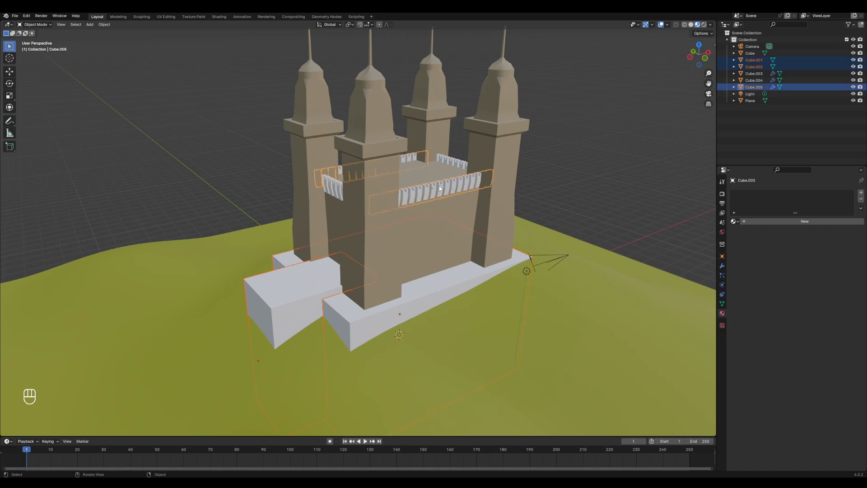
shift+click(452, 163)
mouse_move(434, 190)
middle_down()
mouse_move(406, 193)
mouse_move(440, 183)
middle_up()
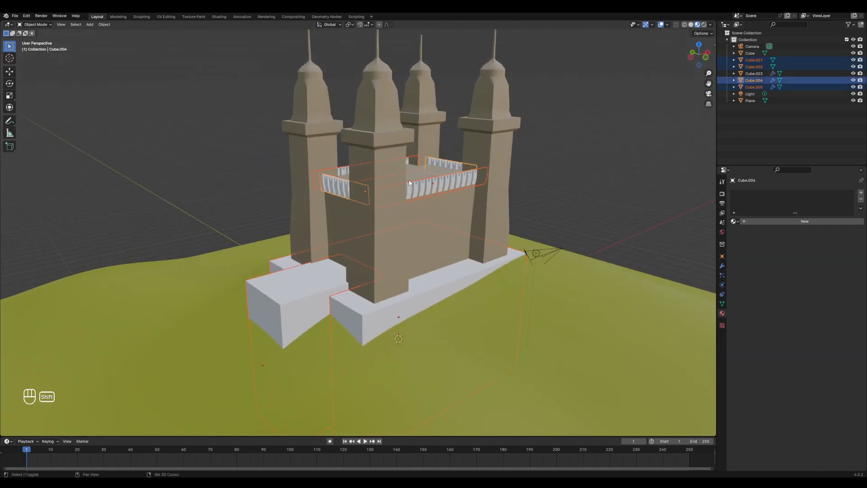
shift+click(380, 113)
middle_drag(380, 112, 387, 158)
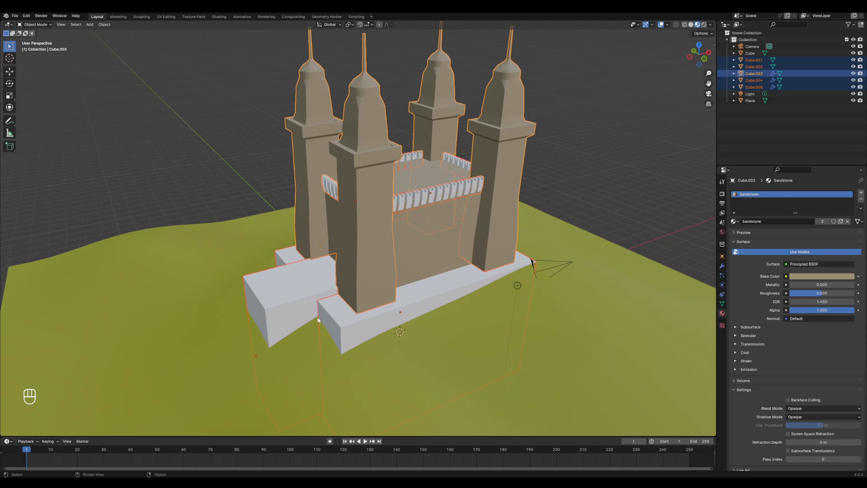
middle_drag(398, 271, 349, 207)
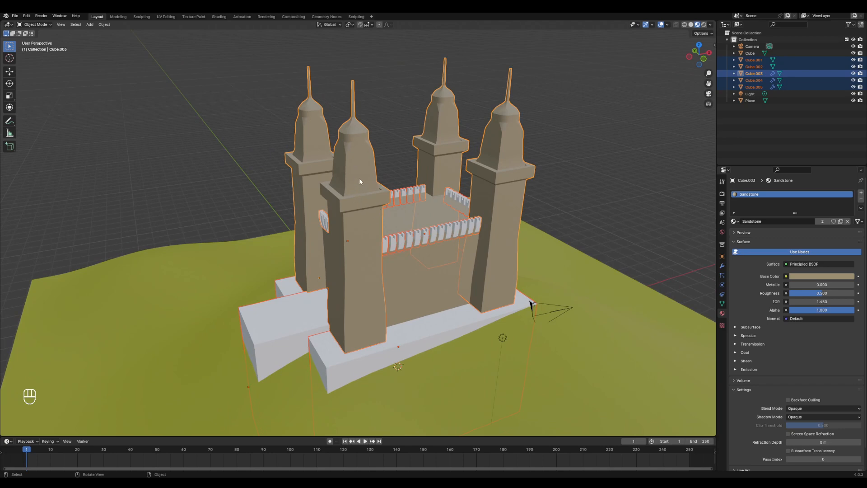
key(ctrl)
key(ctrl+l)
mouse_move(399, 208)
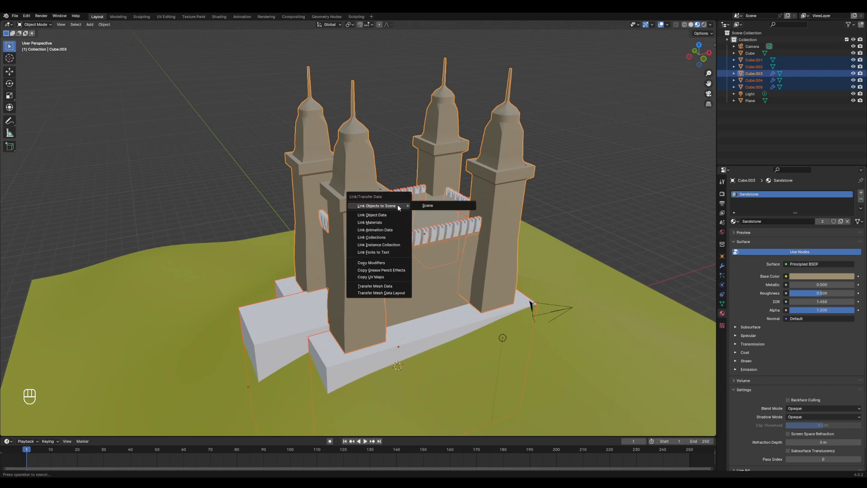
click(380, 222)
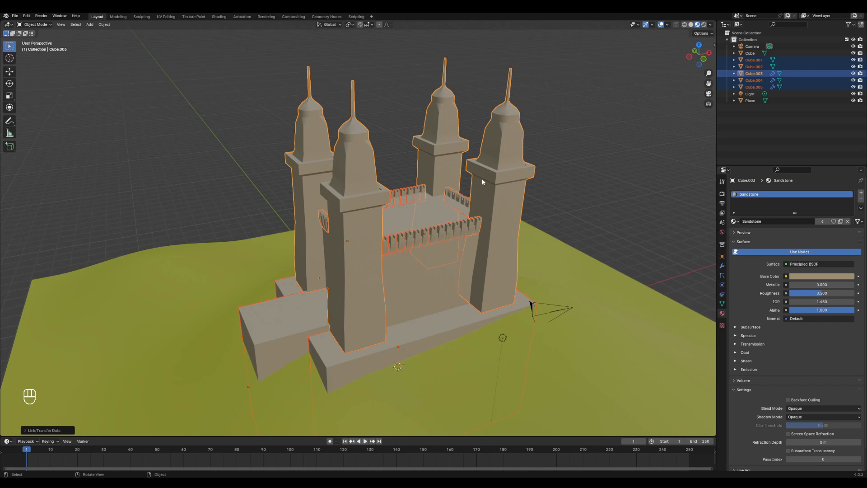
Examine the Sandstone material on the towers and the rest of the castle from several viewing angles
click(514, 144)
scroll(460, 206, down, 3)
mouse_move(460, 206)
middle_down()
mouse_move(539, 200)
mouse_move(437, 207)
mouse_move(524, 203)
mouse_move(447, 216)
middle_up()
scroll(461, 203, up, 2)
click(571, 185)
scroll(454, 236, up, 4)
click(383, 251)
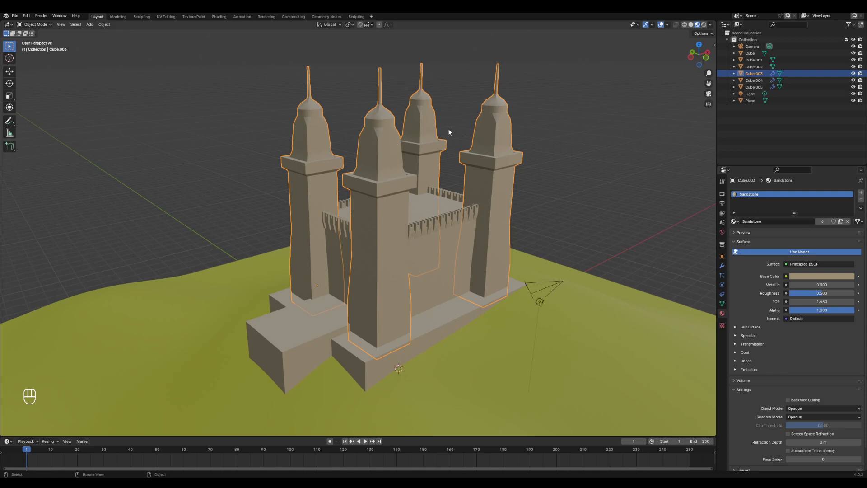
Try a different roughness on the towers' Sandstone material, undo it and set the roughness to 0.5
mouse_move(817, 292)
mouse_down()
mouse_move(790, 293)
mouse_move(849, 287)
mouse_move(810, 287)
mouse_up()
key(ctrl+z)
click(817, 293)
text(0.5)
key(Return)
click(539, 102)
Select the castle's four towers and open their mesh in Edit Mode
scroll(437, 193, down, 4)
middle_drag(438, 194, 414, 226)
scroll(451, 227, up, 3)
scroll(432, 238, up, 1)
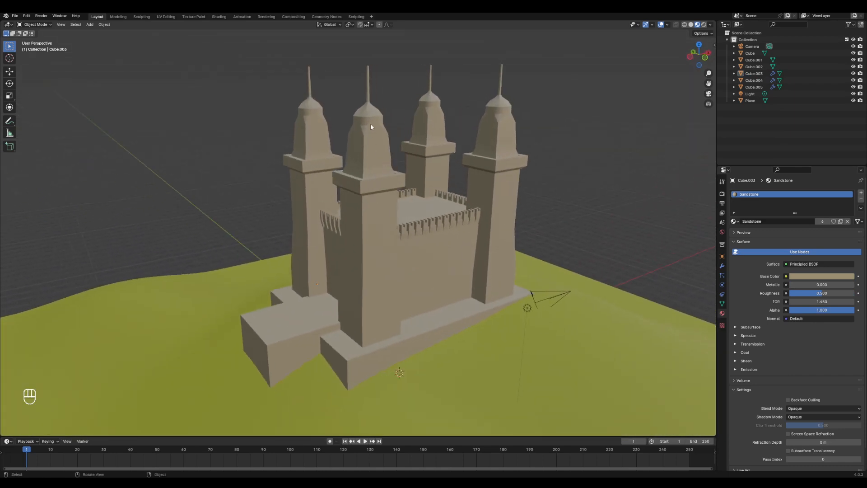
click(373, 160)
middle_drag(375, 161, 377, 182)
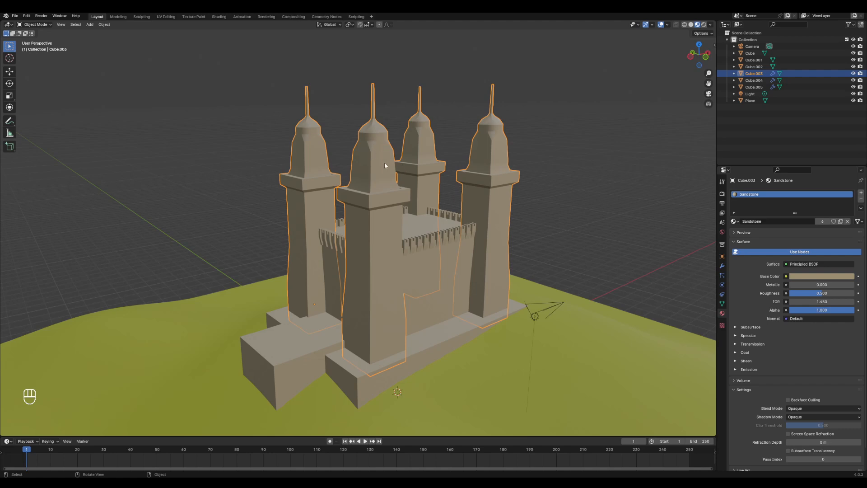
scroll(383, 166, up, 3)
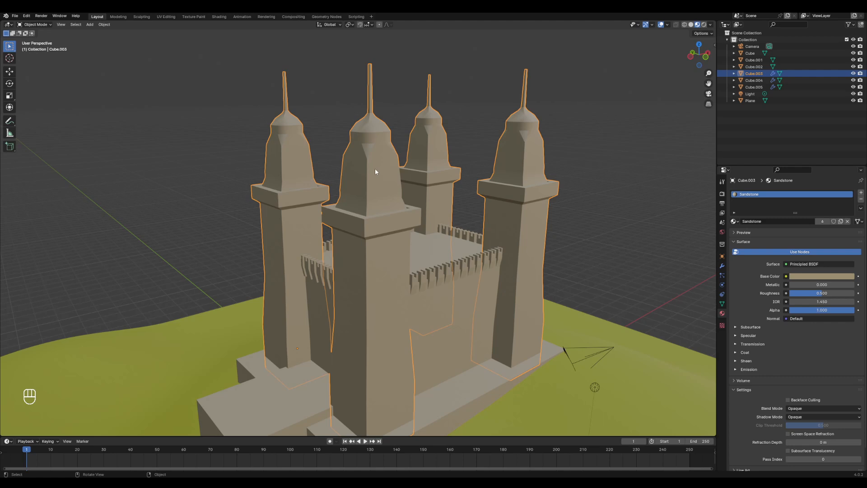
key(Tab)
Pick a face at the base of one tower's roof and switch the viewport to wireframe shading
middle_drag(336, 171, 375, 177)
shift+middle_drag(334, 179, 407, 190)
middle_drag(407, 190, 524, 217)
ctrl+middle_drag(524, 217, 473, 185)
middle_drag(451, 185, 372, 203)
middle_drag(372, 203, 417, 233)
click(364, 246)
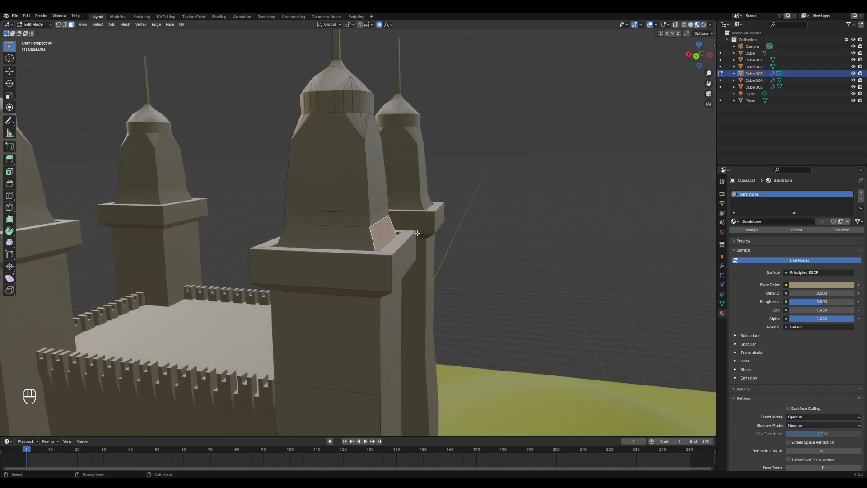
key(z)
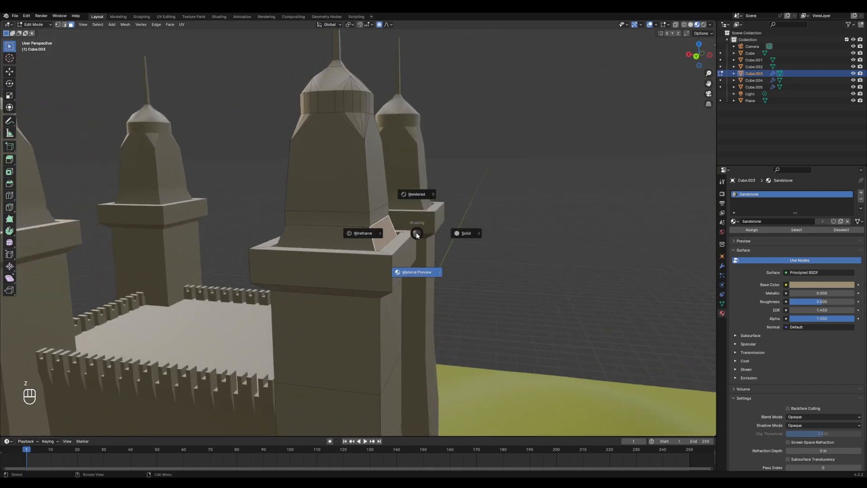
click(354, 235)
Select a tall side face of the tower roof and show the whole roof in the back orthographic view
middle_drag(354, 235, 329, 179)
click(328, 163)
scroll(432, 185, down, 3)
middle_drag(416, 177, 403, 192)
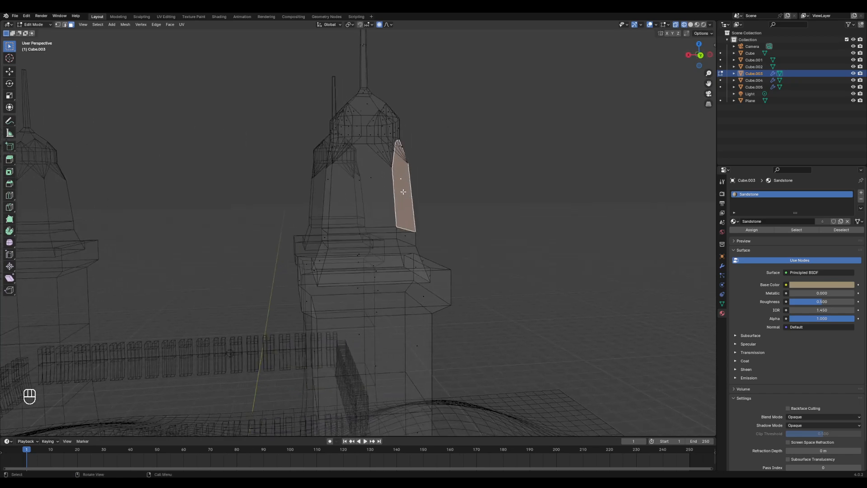
key(alt)
alt+middle_drag(388, 198, 437, 184)
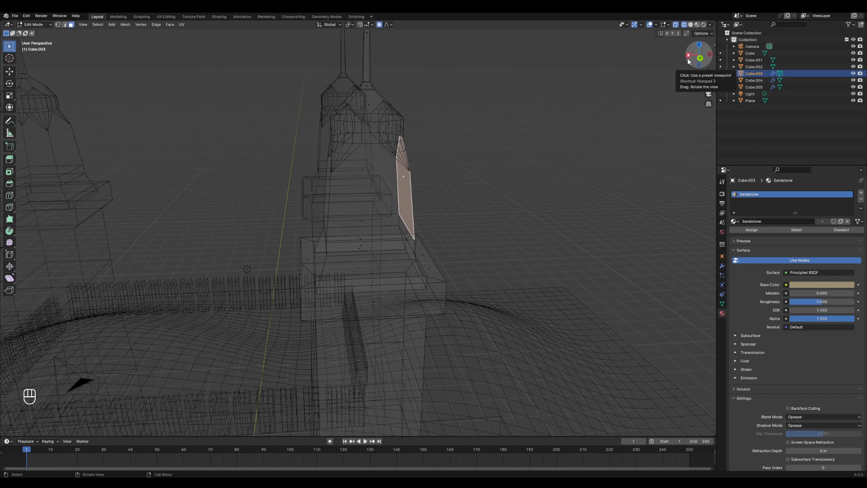
click(700, 58)
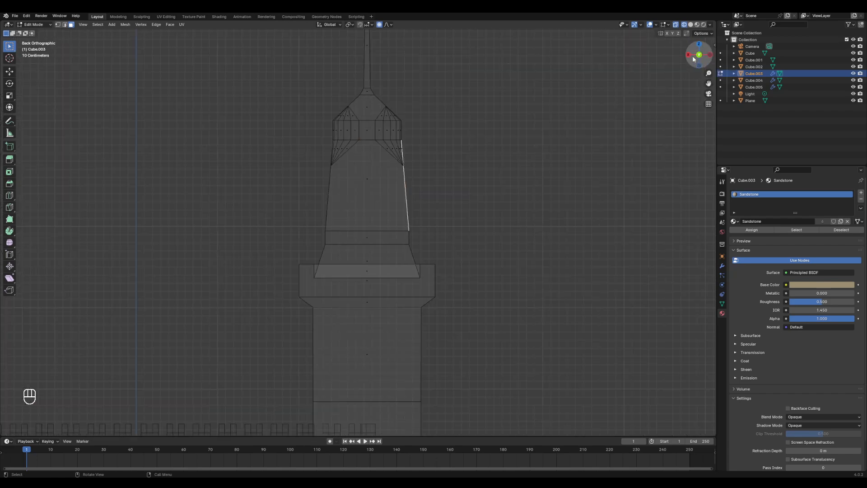
click(709, 55)
click(711, 56)
shift+middle_drag(520, 161, 532, 236)
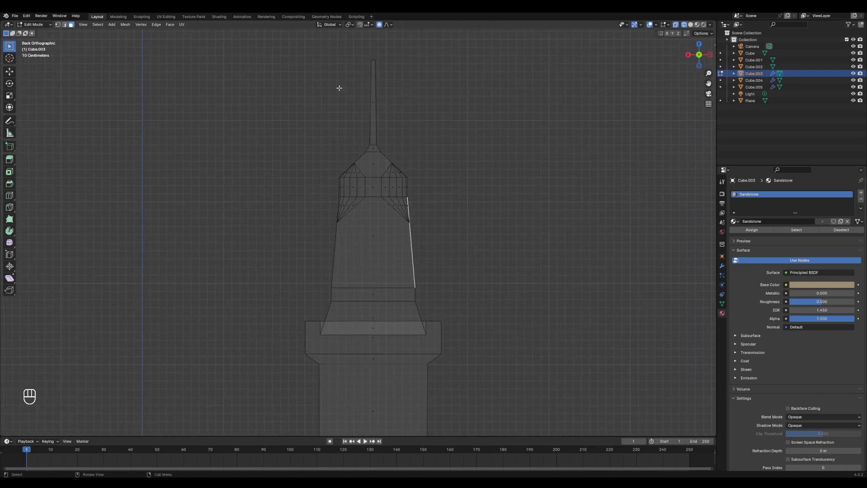
Box-select the tower's spire, dome and tall roof faces, extending the selection to faces of the flared roof base
drag(282, 50, 480, 256)
middle_drag(432, 240, 349, 230)
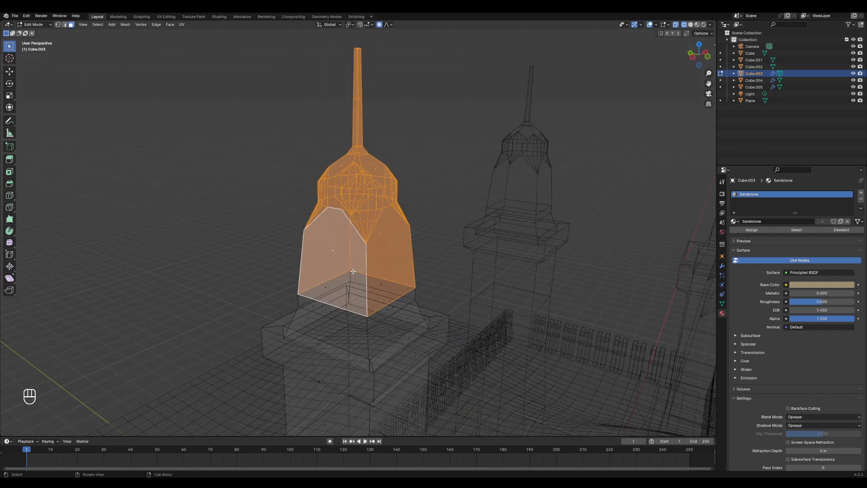
middle_drag(319, 244, 402, 233)
click(700, 55)
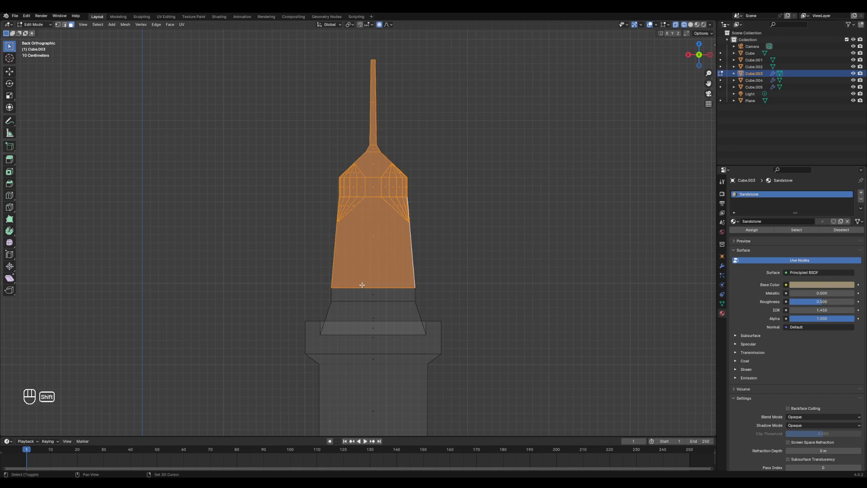
shift+drag(359, 277, 388, 332)
middle_drag(387, 332, 320, 327)
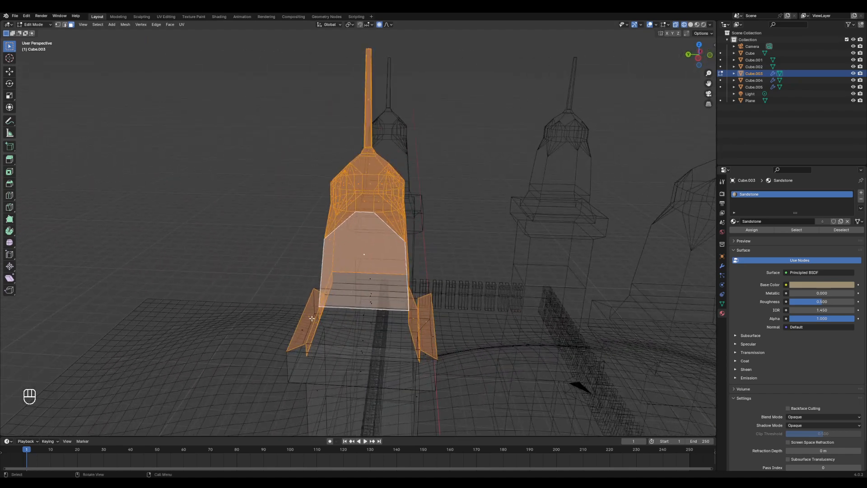
Try a shortest-path selection across the flared roof base, and undo the latest selection changes
ctrl+click(309, 315)
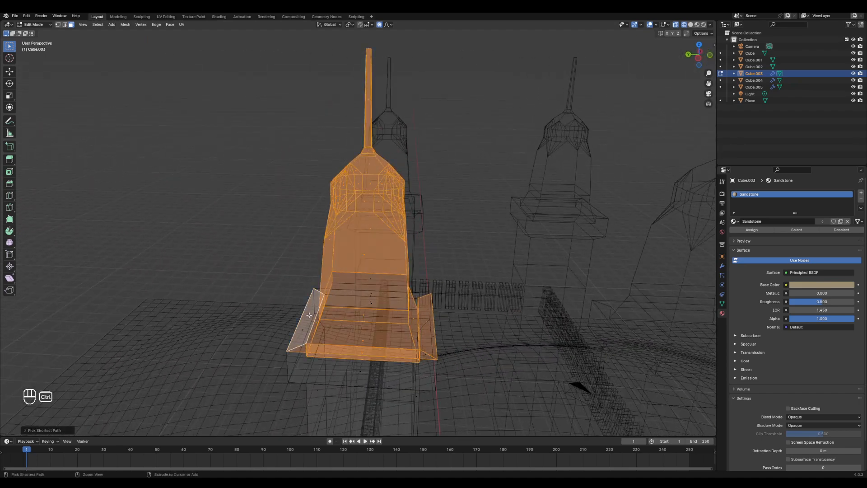
key(ctrl+z)
key(ctrl+z)
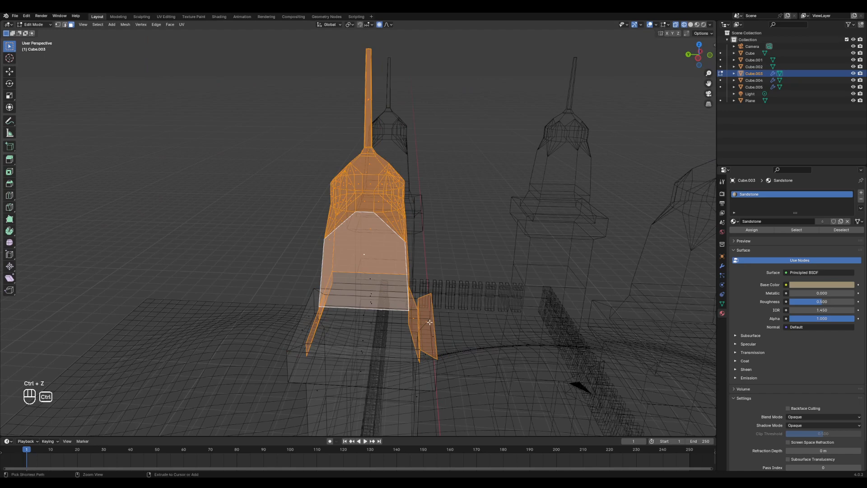
key(ctrl+z)
Complete the tower roof selection with the missing faces around its flared base
middle_drag(430, 322, 317, 316)
scroll(339, 288, up, 3)
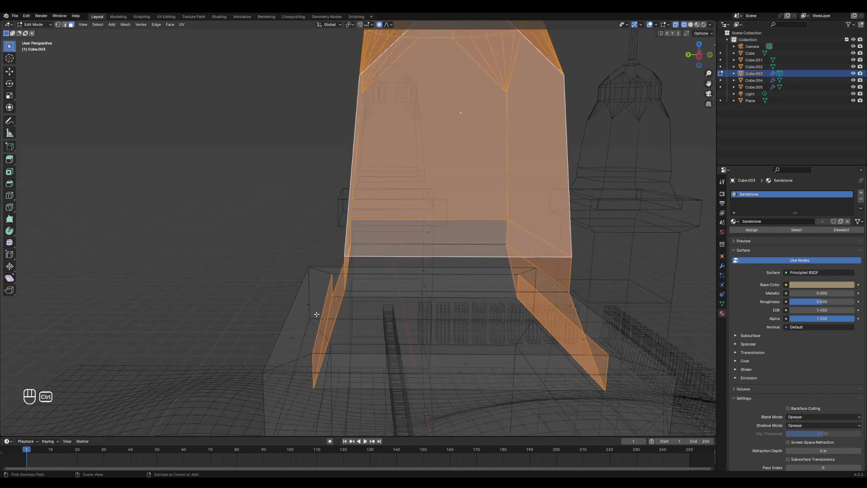
middle_drag(563, 310, 542, 316)
scroll(499, 303, down, 4)
middle_drag(397, 244, 303, 220)
click(422, 266)
Return the viewport to solid shading and check the selected roof faces from all around
key(z)
click(456, 207)
scroll(339, 250, down, 5)
middle_drag(357, 235, 315, 285)
scroll(325, 262, up, 3)
middle_drag(332, 230, 393, 198)
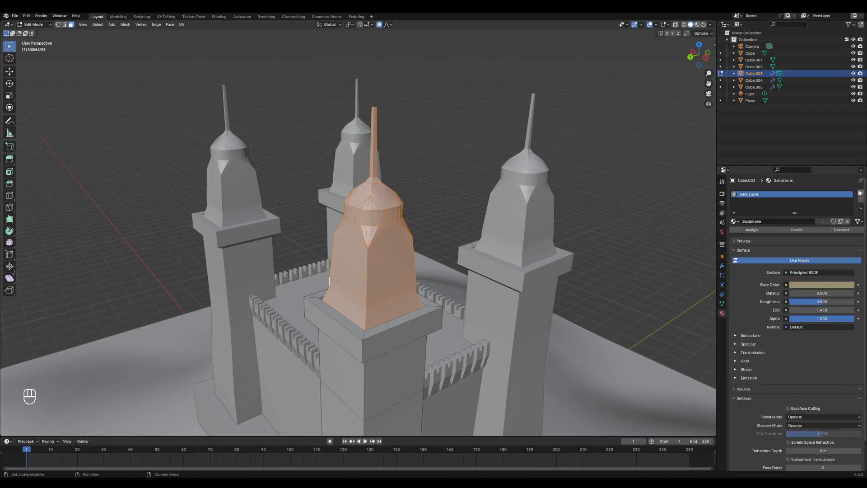
Create a new material in a second slot, assign it to the selected roof faces and show material preview shading
drag(808, 210, 809, 217)
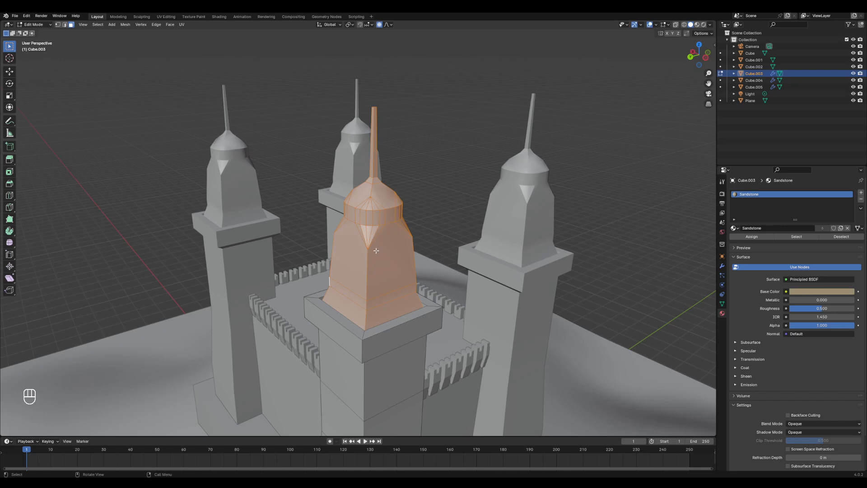
click(861, 193)
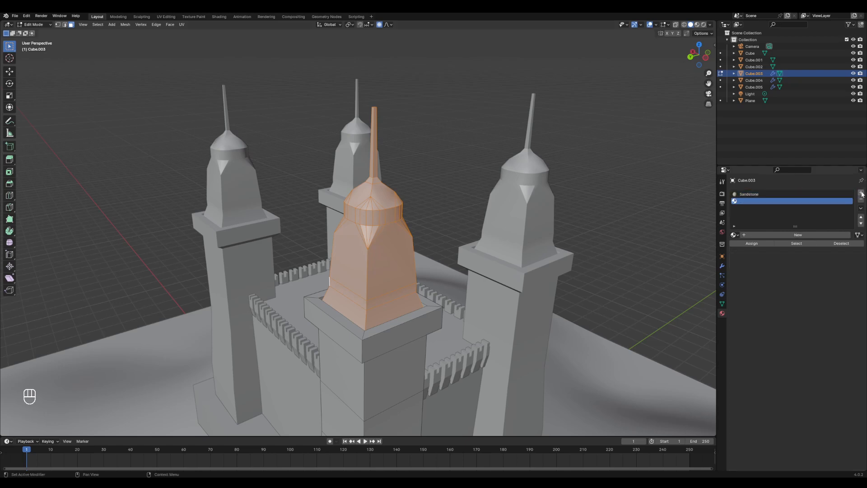
click(782, 233)
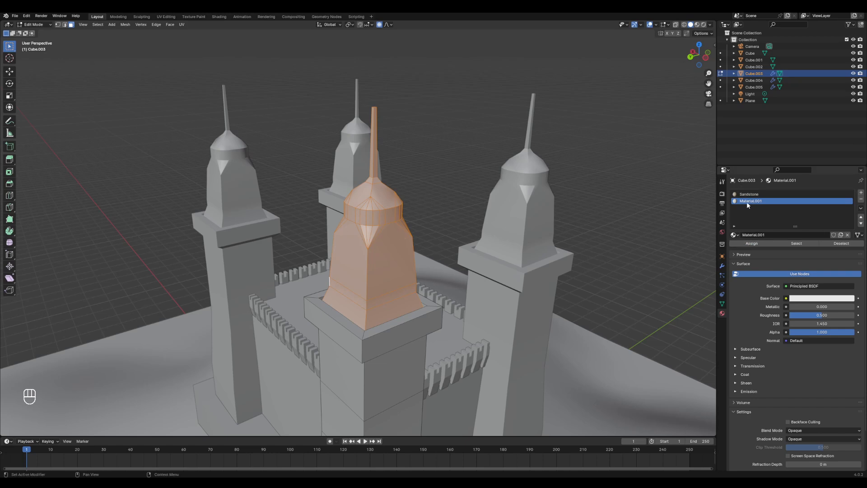
click(696, 25)
middle_drag(438, 185, 428, 188)
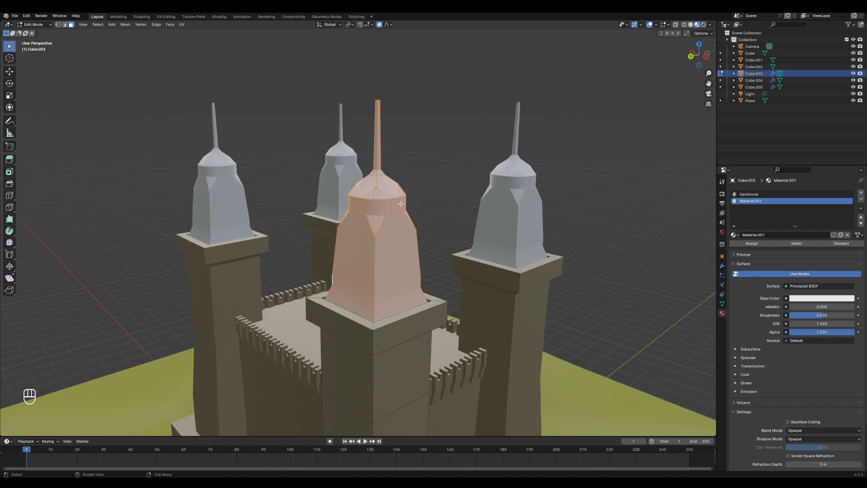
Leave Edit Mode and rename the towers' second material as Roof
key(Tab)
scroll(401, 204, down, 6)
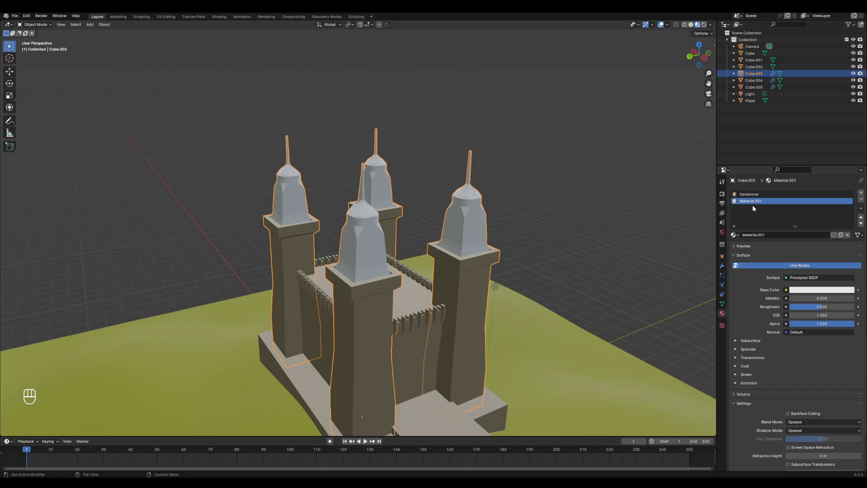
click(762, 236)
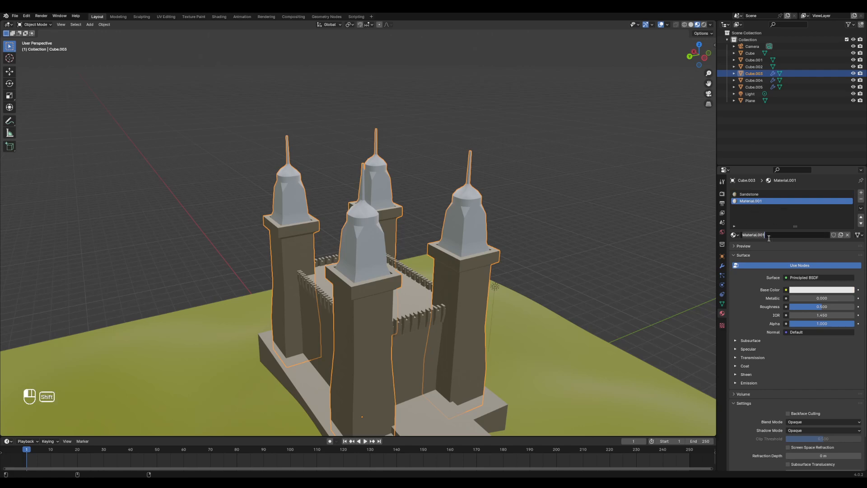
text(Roof)
key(Return)
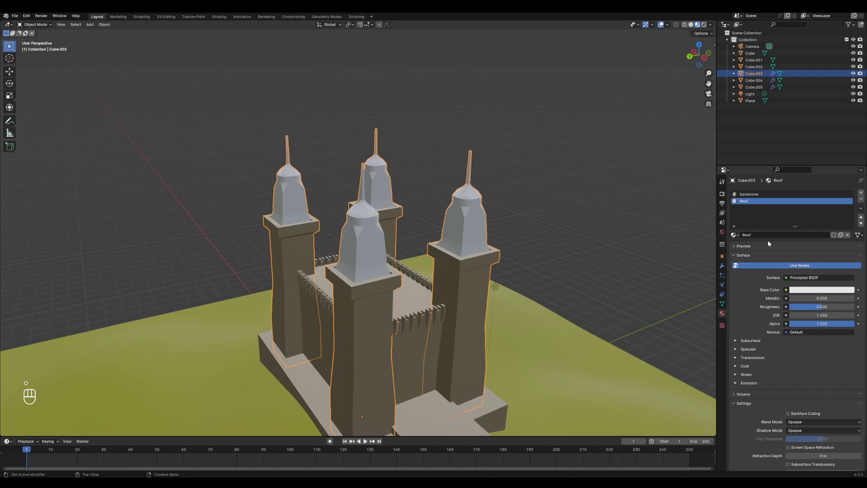
Change the Roof material's base color to a muted green and review the castle with the selection cleared
click(808, 290)
drag(811, 212, 848, 201)
click(834, 292)
middle_drag(520, 289, 455, 199)
middle_drag(451, 150, 428, 180)
middle_drag(433, 188, 416, 198)
ctrl+middle_drag(427, 201, 426, 195)
mouse_move(425, 203)
middle_down()
mouse_move(418, 197)
mouse_move(432, 197)
middle_up()
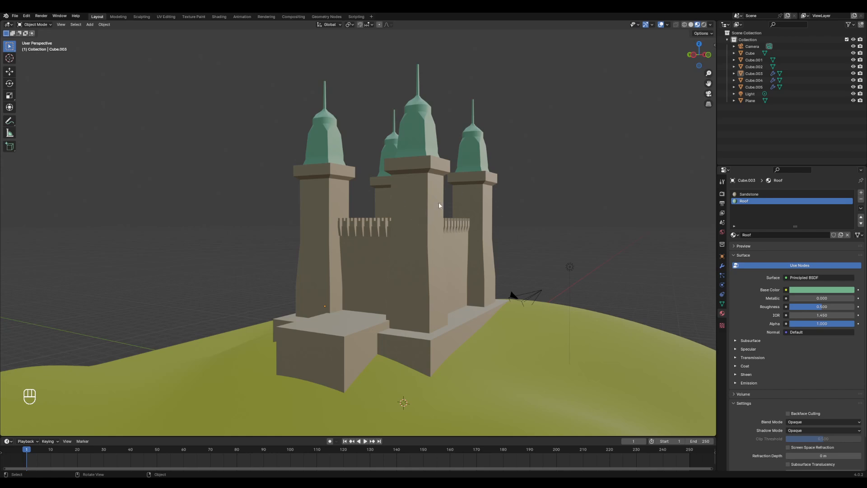
middle_drag(441, 209, 444, 215)
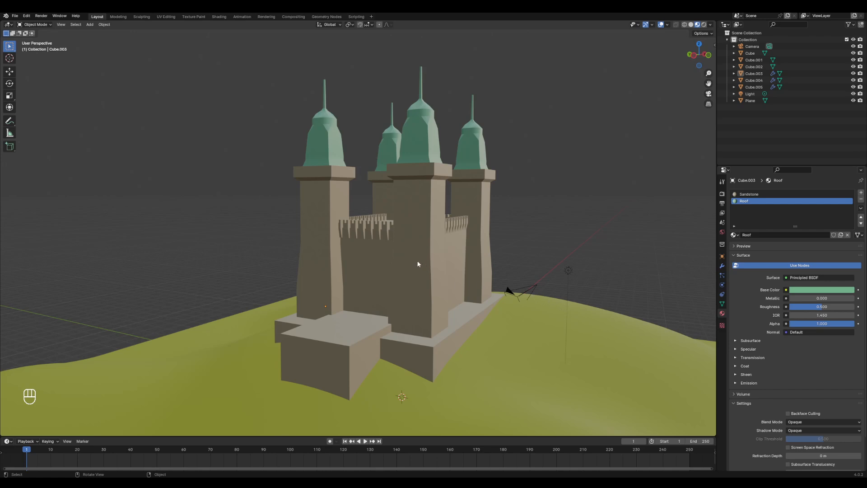
Open the Shading workspace and bring the whole castle and the Roof material's nodes into view
click(219, 16)
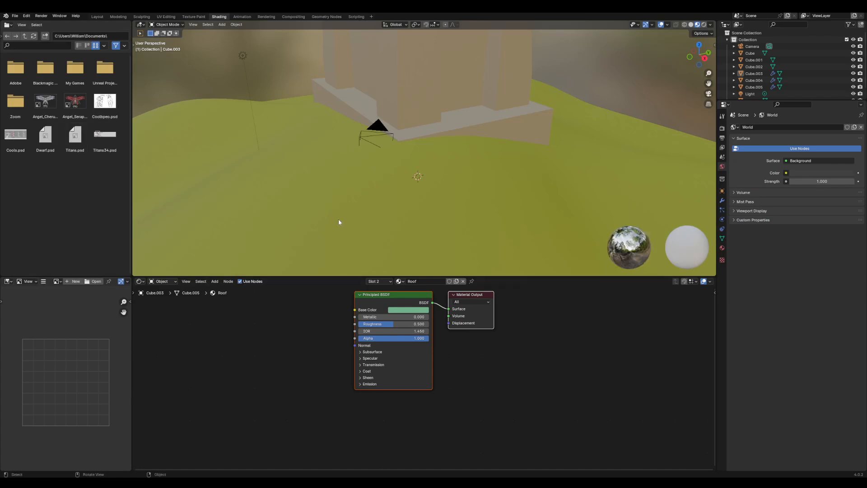
scroll(418, 174, down, 4)
middle_drag(423, 168, 330, 147)
middle_drag(431, 142, 415, 203)
middle_drag(278, 344, 345, 371)
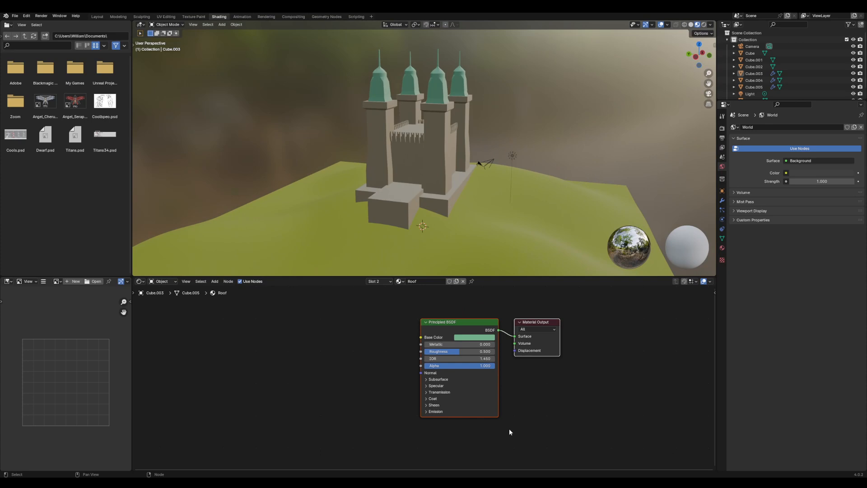
Move the Principled BSDF node farther from Material Output and show the selected towers' material properties
drag(462, 323, 446, 326)
middle_drag(467, 165, 460, 165)
click(438, 145)
scroll(436, 125, up, 1)
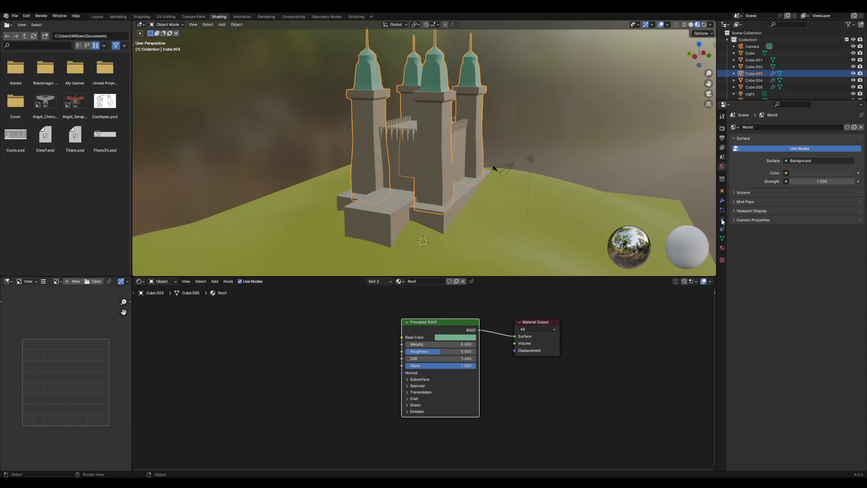
click(722, 247)
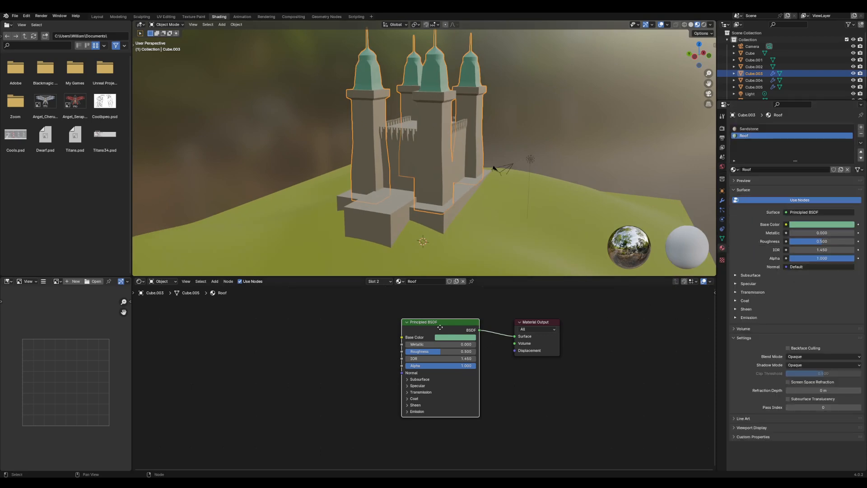
Reposition the Roof material's Principled BSDF node so its output lines up with the Material Output's Surface input
drag(442, 330, 435, 330)
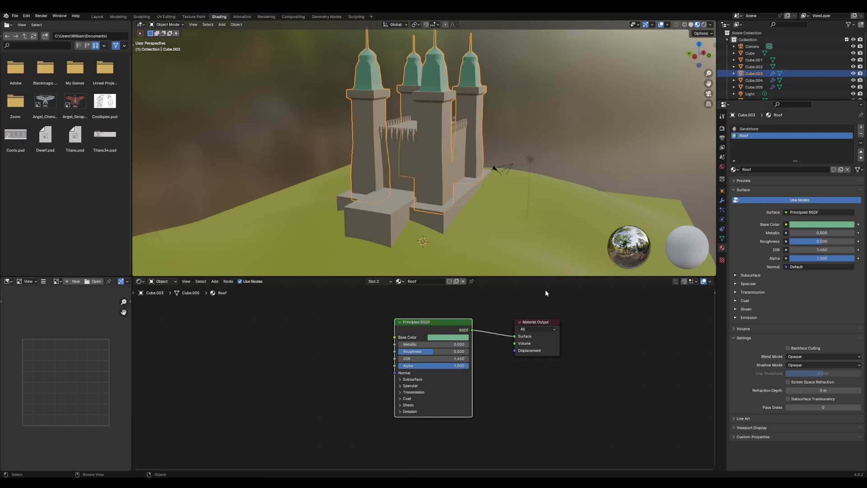
drag(424, 323, 435, 329)
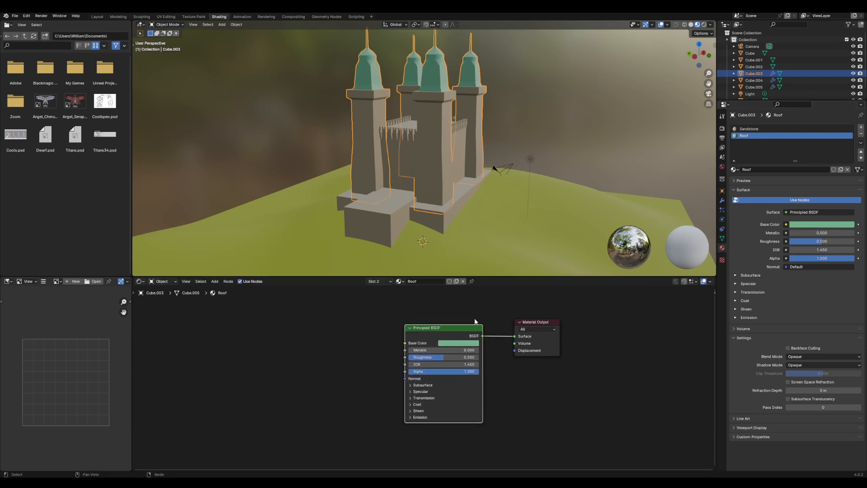
middle_drag(450, 77, 432, 155)
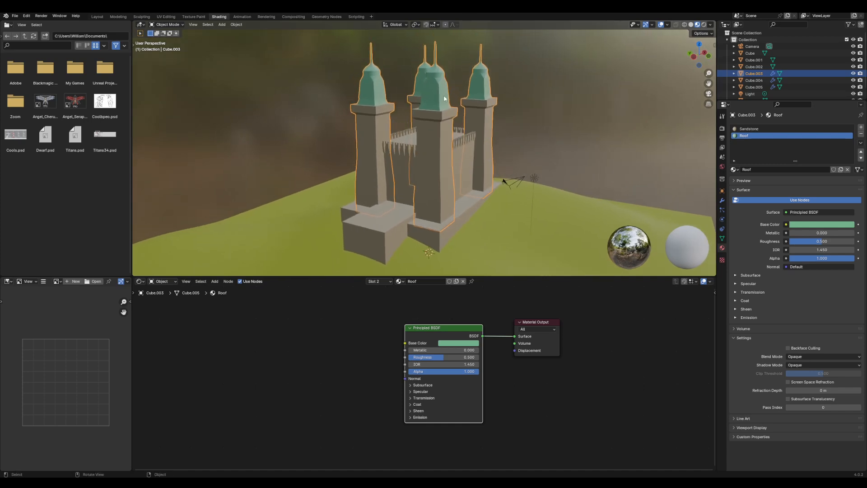
Display the Sandstone material's nodes and bring the image viewer with the brick wall photo over the workspace
click(762, 129)
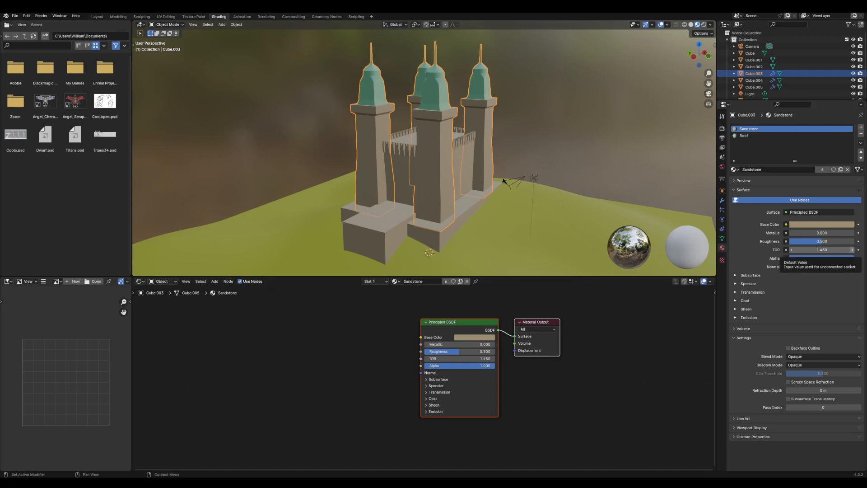
drag(0, 182, 436, 174)
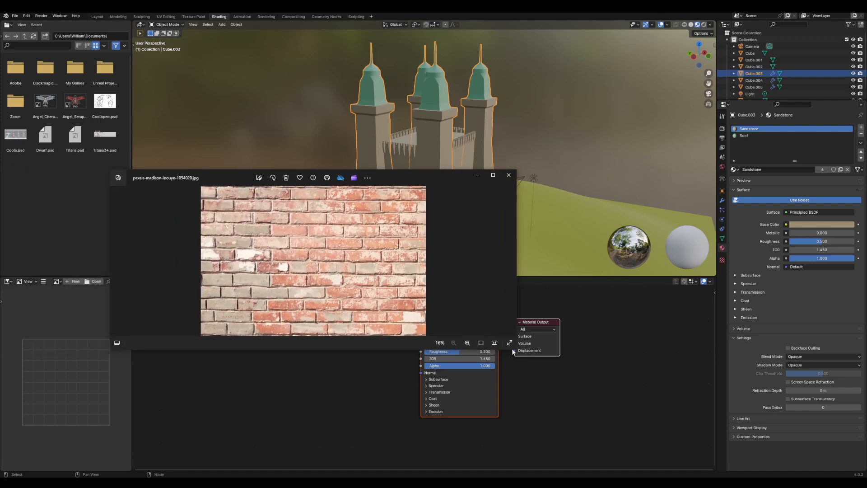
Enlarge the image viewer with the brick wall photo and move it off the Blender workspace
drag(512, 350, 546, 426)
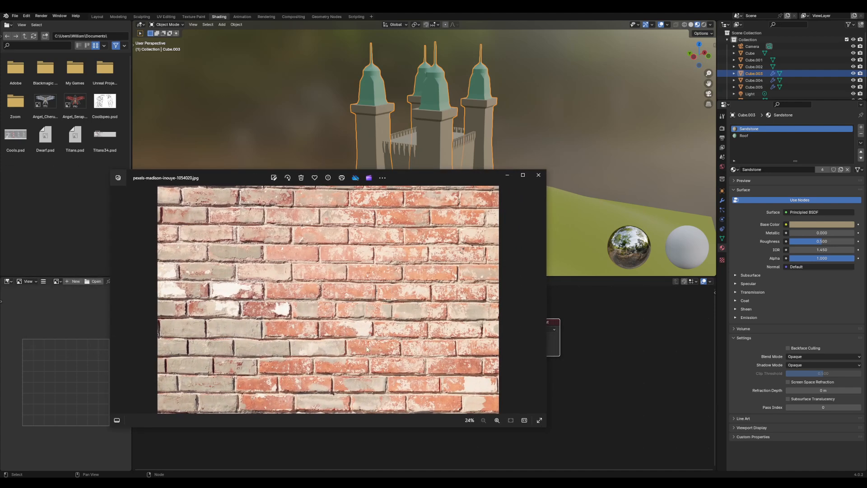
drag(400, 178, 416, 173)
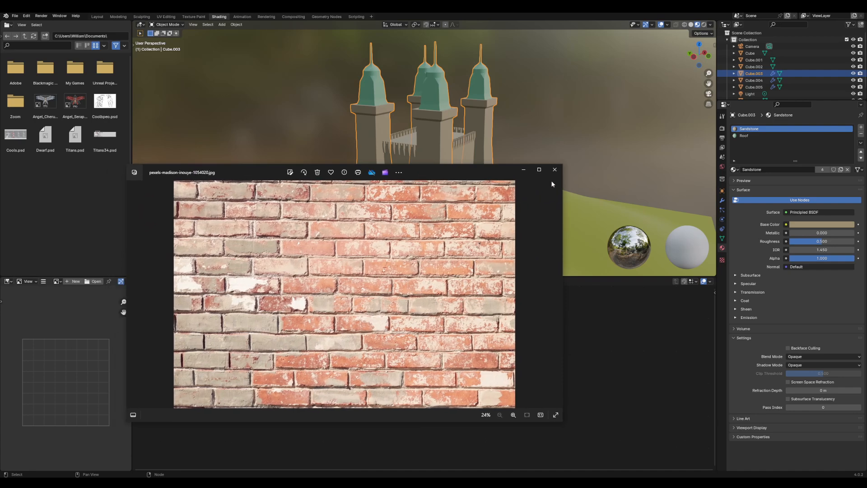
drag(435, 173, 492, 246)
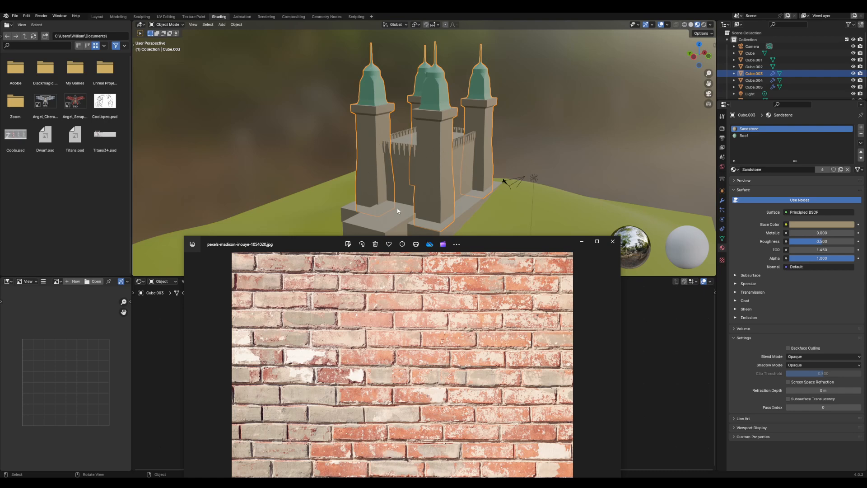
drag(492, 248, 0, 195)
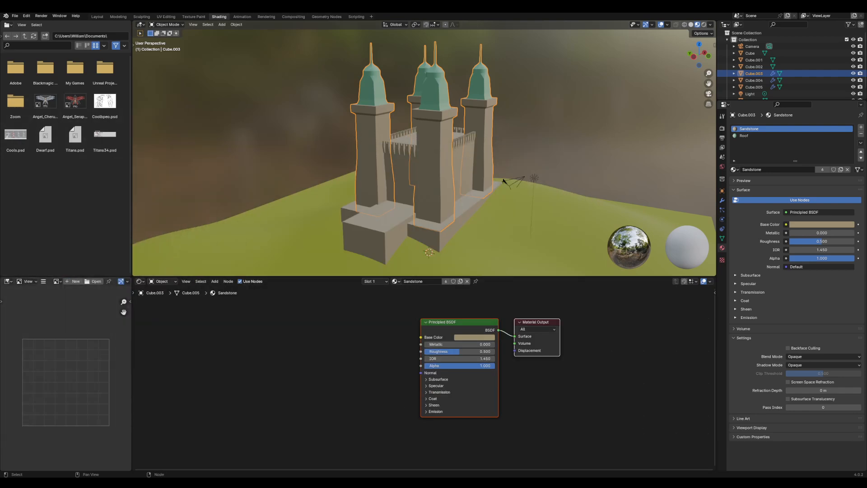
Add pexels-madison-inouye-1054020.jpg to the Sandstone nodes as an image texture, connect its Color to Base Color, and view the castle
click(155, 482)
drag(280, 350, 280, 350)
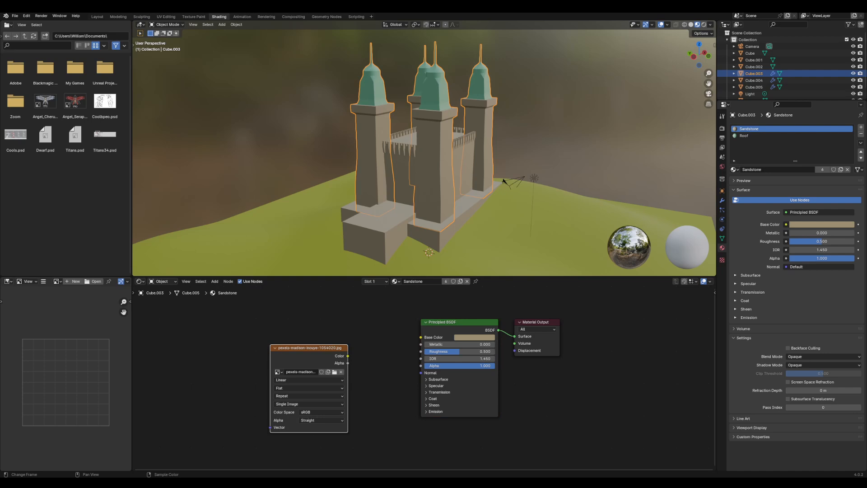
drag(303, 354, 421, 337)
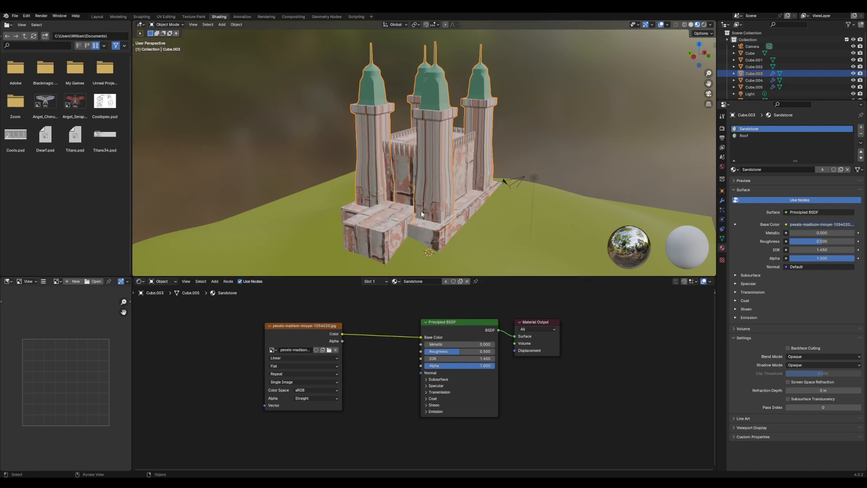
scroll(397, 137, up, 2)
middle_drag(431, 168, 458, 180)
scroll(458, 180, down, 2)
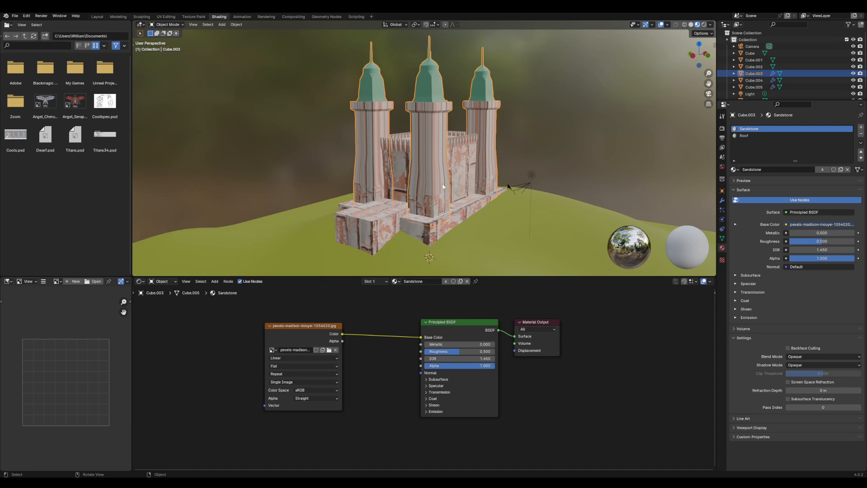
middle_drag(437, 182, 424, 182)
scroll(416, 181, up, 2)
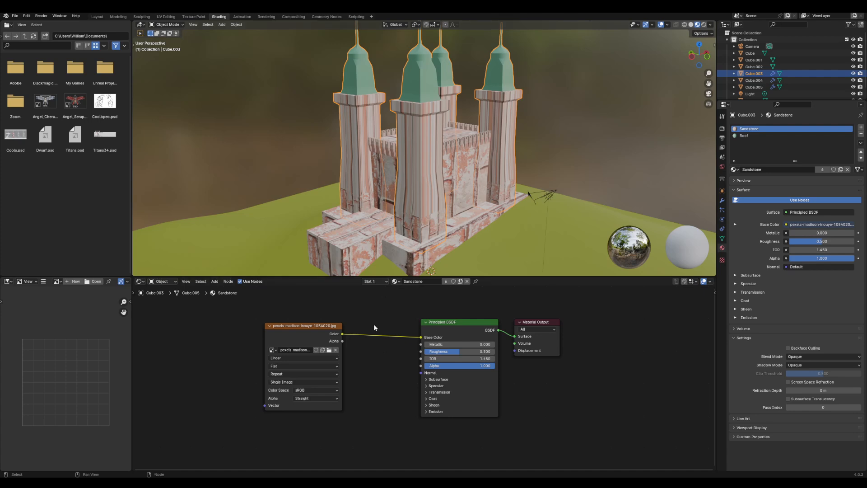
Rearrange the image texture and Principled BSDF nodes, leaving free space before the image texture for more nodes
drag(303, 329, 313, 332)
drag(451, 323, 442, 323)
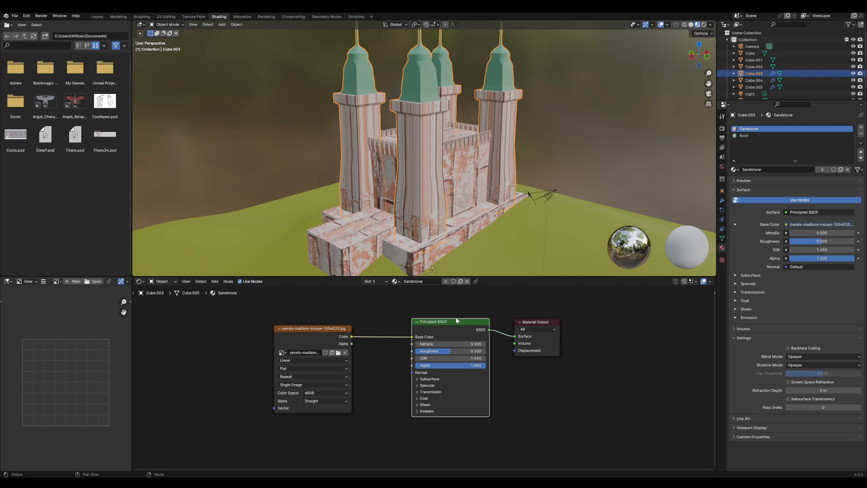
middle_drag(400, 341, 428, 336)
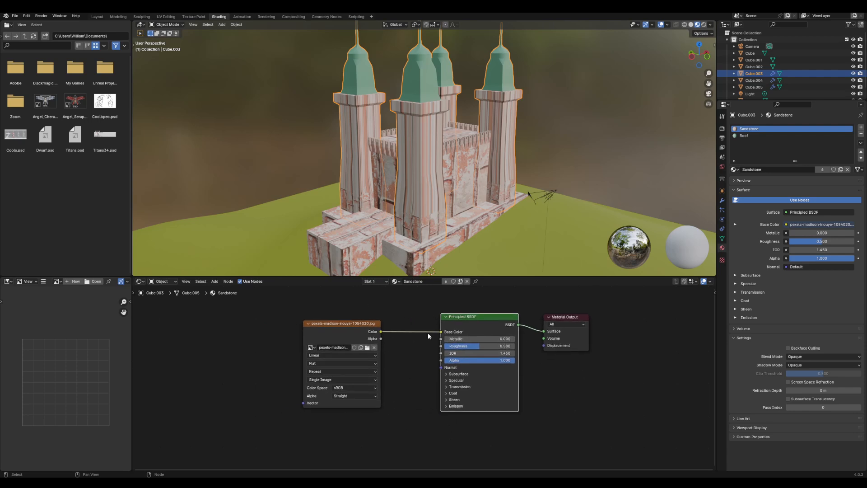
scroll(421, 332, up, 1)
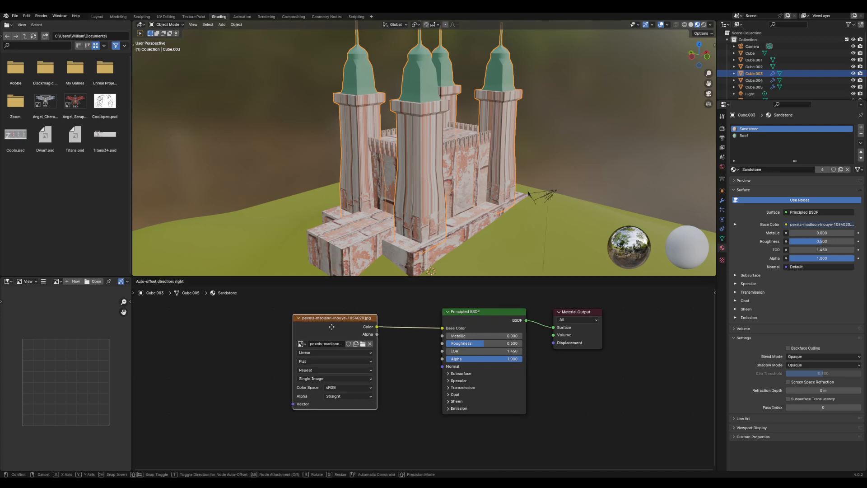
middle_drag(283, 324, 361, 332)
click(258, 342)
click(411, 337)
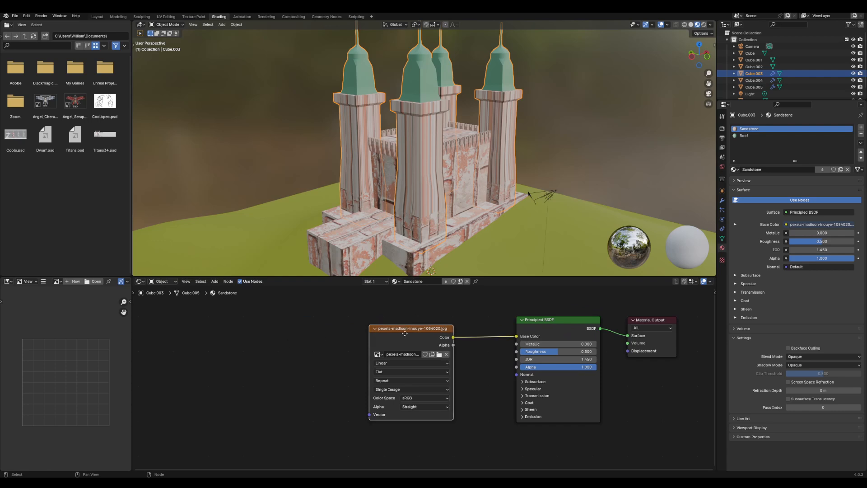
drag(403, 336, 402, 334)
click(286, 336)
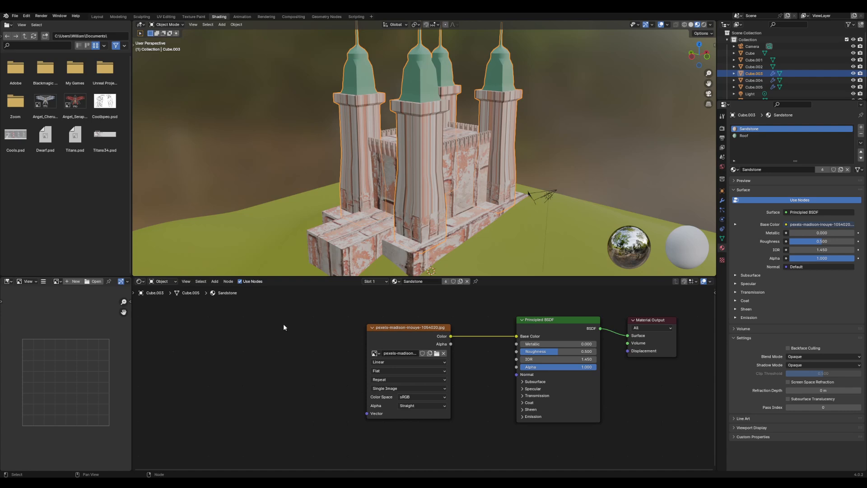
Add a Texture Coordinate node before the brick image texture and connect its Object output to the image's Vector input
key(shift+a)
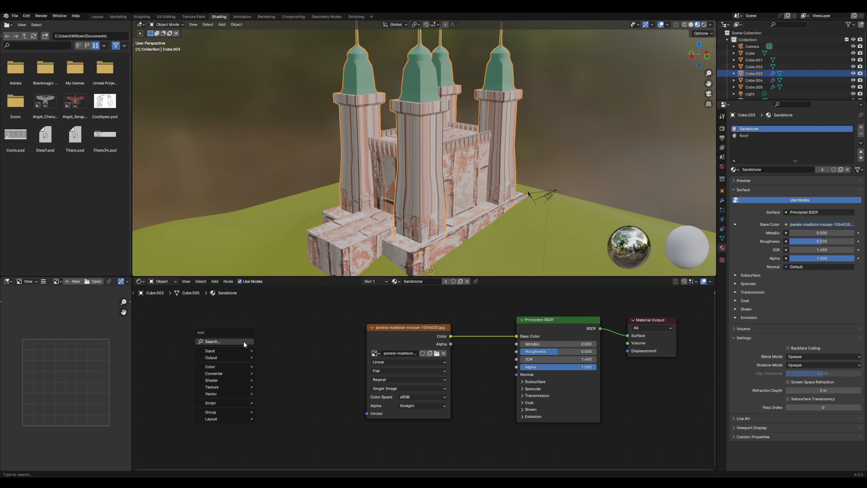
click(243, 342)
text(texture coo)
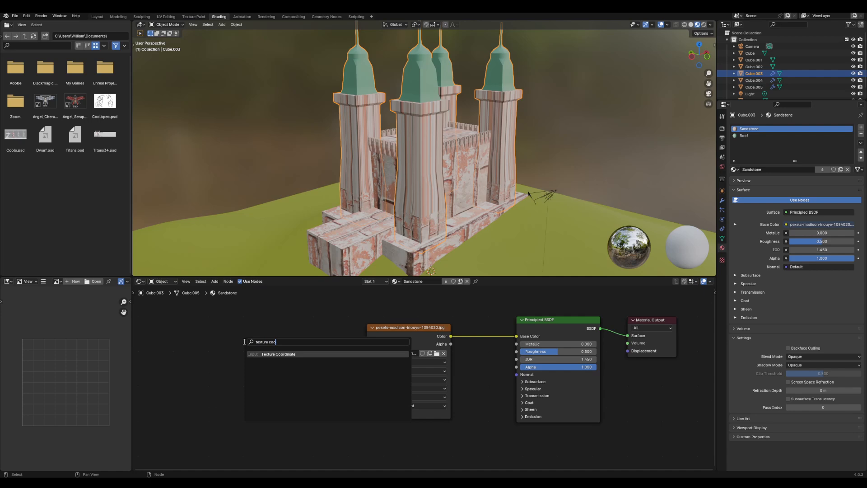
key(Return)
click(231, 335)
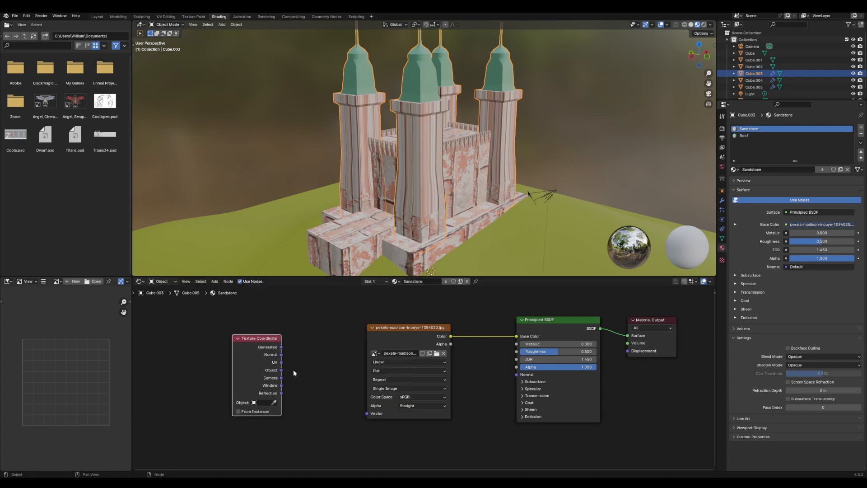
drag(281, 369, 368, 414)
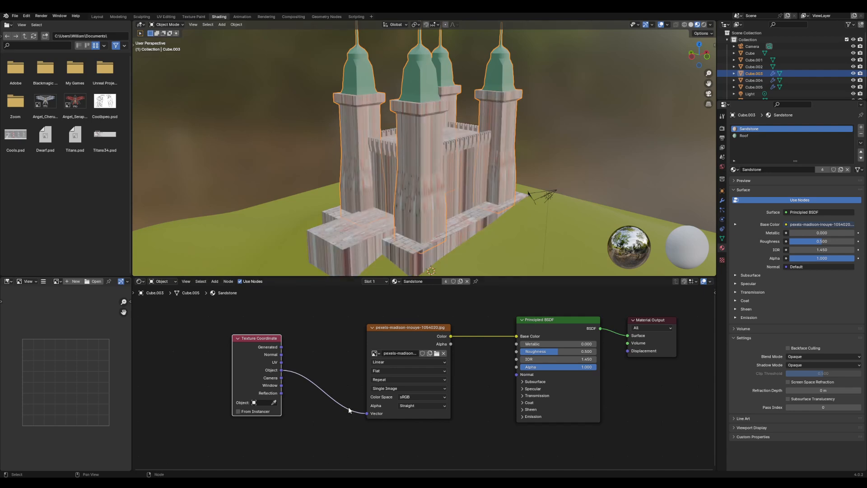
Set the Texture Coordinate node's object to the terrain Plane and the brick image's projection to Box
drag(260, 347, 274, 352)
click(288, 409)
click(297, 245)
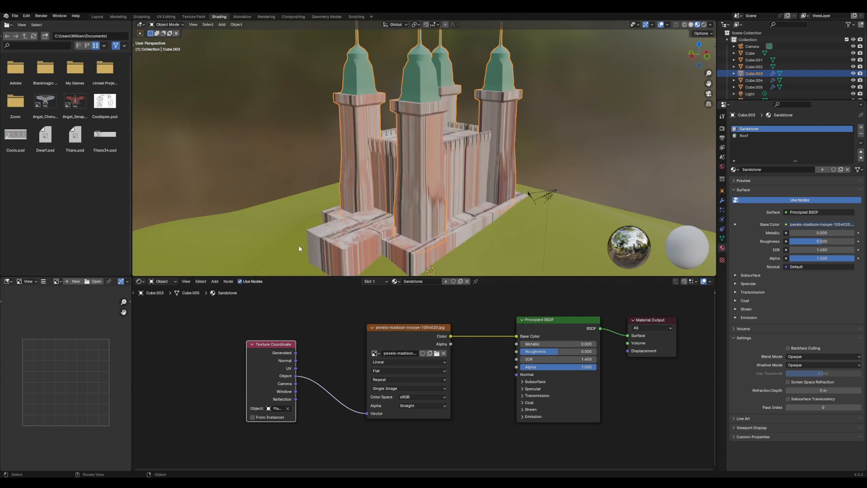
click(389, 369)
click(385, 394)
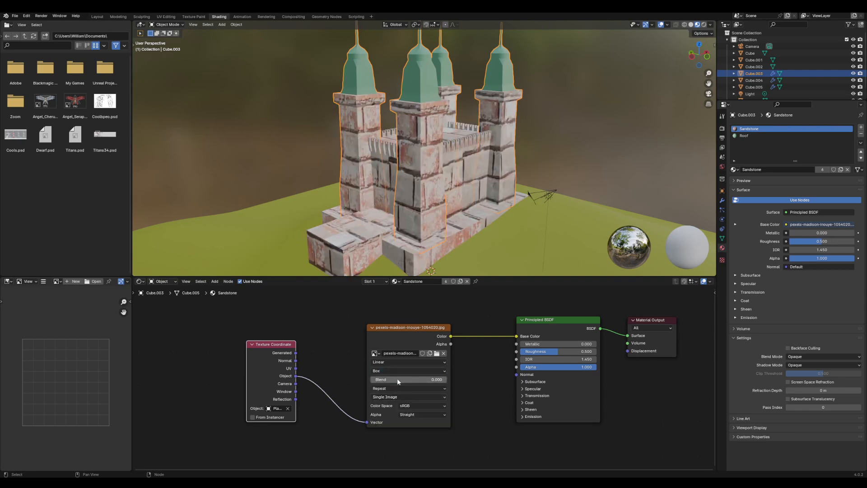
Examine the box-projected brick texture on the castle walls and towers, along with the complete Sandstone node chain
drag(276, 345, 279, 347)
middle_drag(392, 186, 470, 182)
click(514, 156)
middle_drag(515, 156, 427, 189)
scroll(442, 178, up, 1)
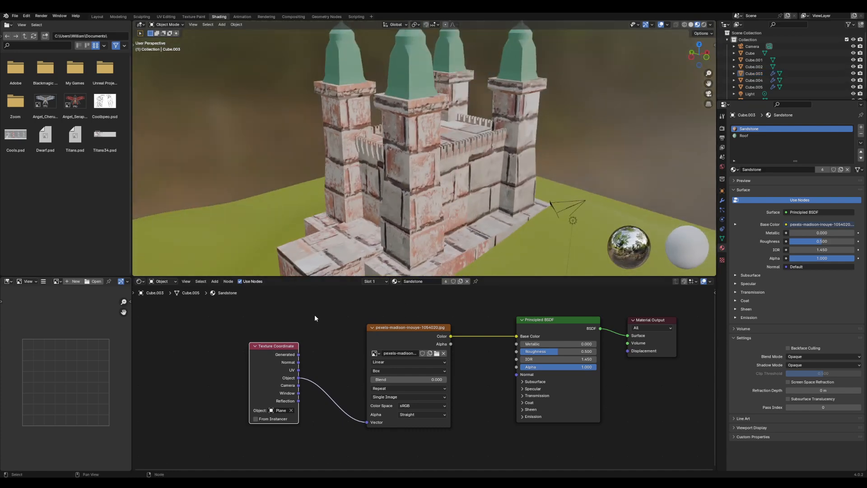
drag(245, 315, 646, 444)
click(646, 438)
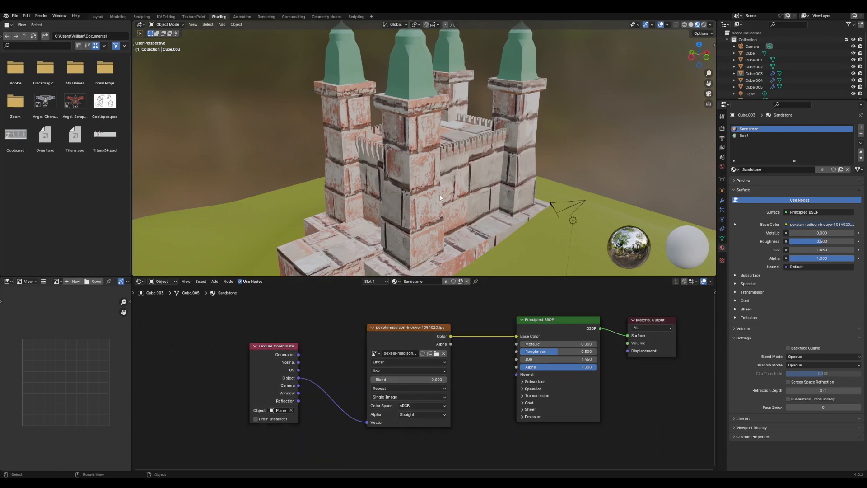
scroll(440, 197, down, 3)
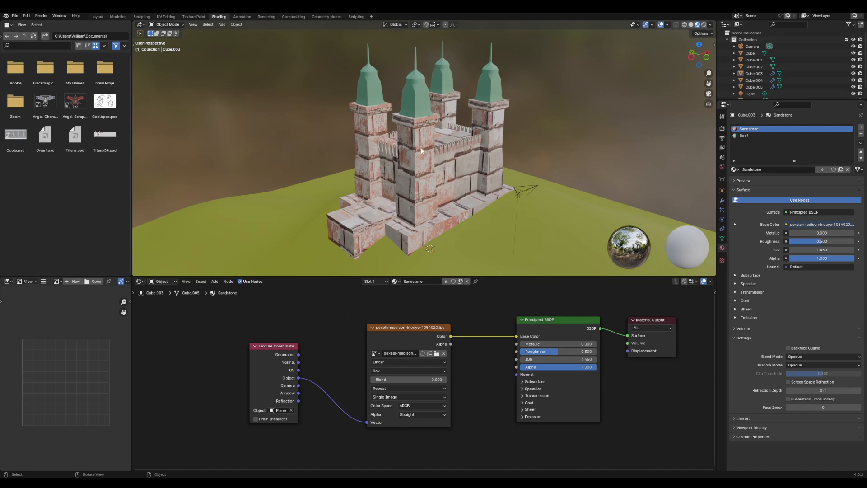
middle_drag(422, 145, 441, 151)
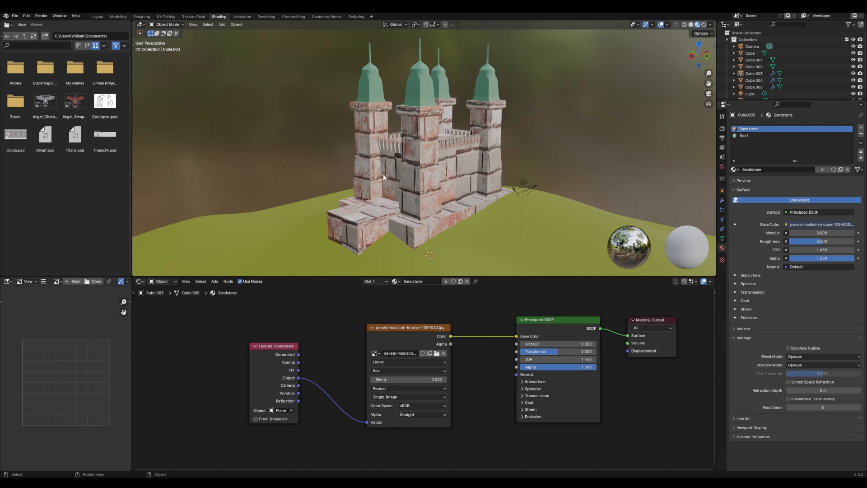
Switch to the Layout workspace and display the whole castle scene with Rendered viewport shading
click(100, 20)
scroll(411, 180, down, 3)
middle_drag(411, 181, 401, 200)
middle_drag(433, 235, 400, 228)
scroll(457, 239, up, 1)
scroll(400, 229, up, 1)
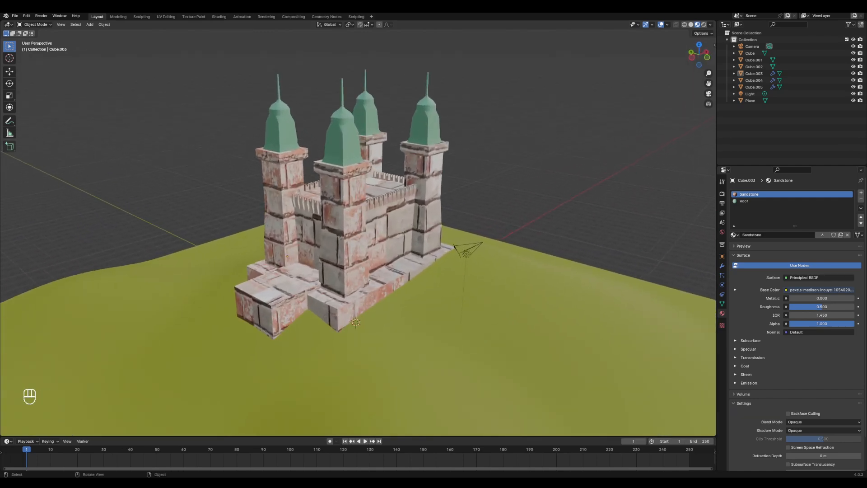
click(704, 25)
mouse_move(607, 81)
middle_down()
mouse_move(402, 210)
mouse_move(395, 206)
mouse_move(455, 199)
mouse_move(427, 200)
mouse_move(441, 206)
middle_up()
Select the point light beside the castle and move it in front of the low entrance block
click(474, 228)
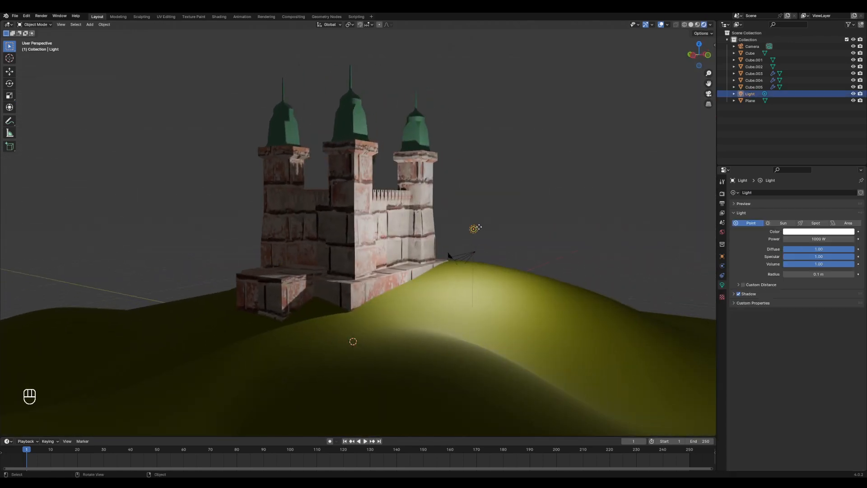
key(g)
click(505, 222)
middle_drag(505, 222, 476, 242)
key(g)
click(236, 241)
key(g)
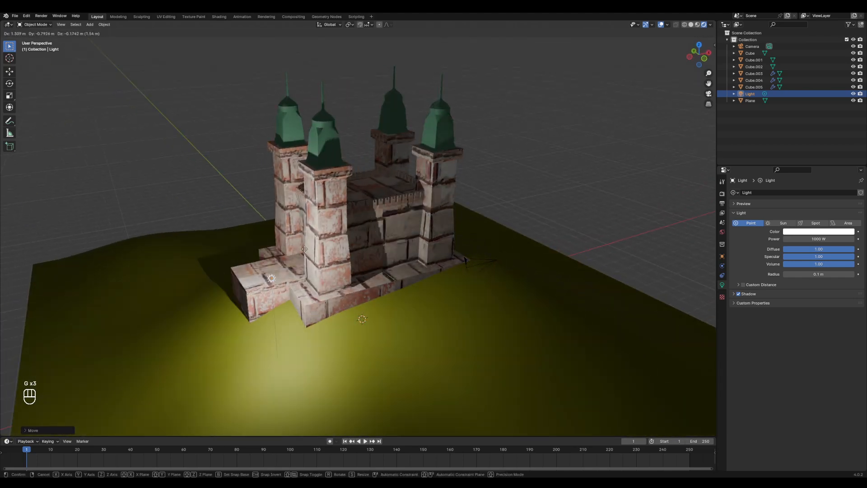
click(223, 269)
Move the point light back over the grassy slope beside the castle's long side wall, trying several positions
middle_drag(223, 269, 300, 270)
key(g)
click(444, 263)
middle_drag(445, 263, 433, 292)
key(g)
click(465, 274)
key(g)
click(471, 264)
key(g)
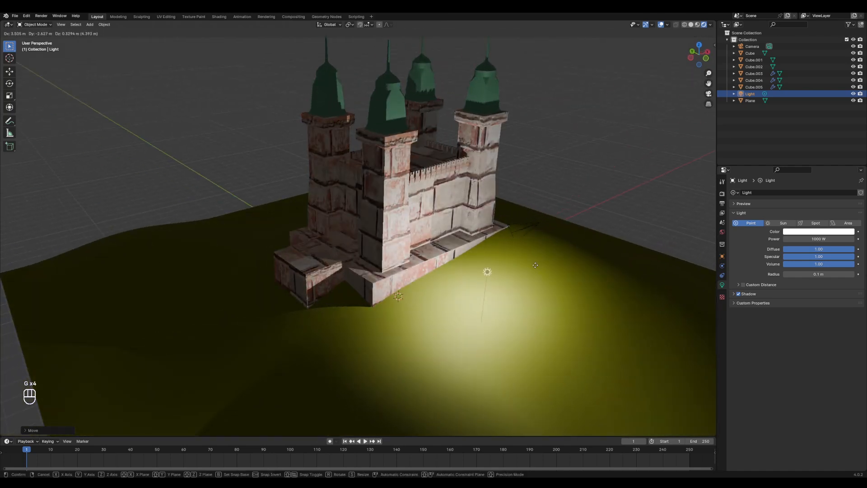
click(505, 269)
middle_drag(394, 255, 280, 204)
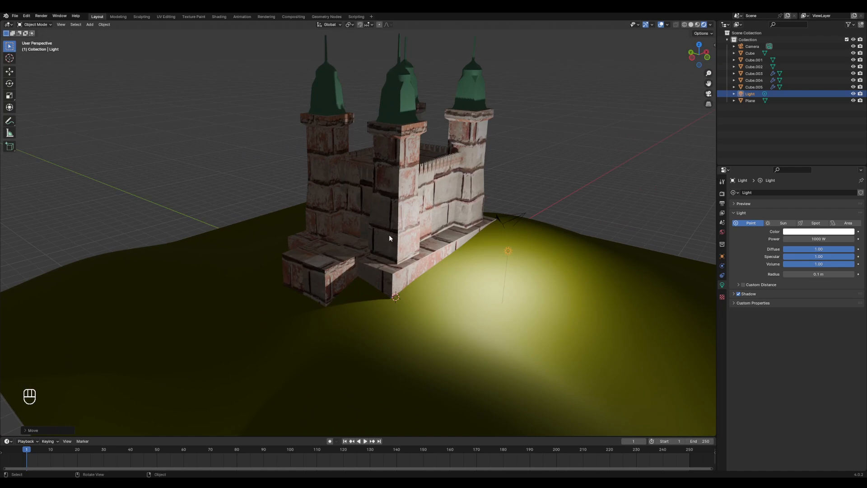
Add a Sun light, raised along Z high above the castle, and tilt it to cast slanting shadows across the hill
key(shift+a)
mouse_move(207, 254)
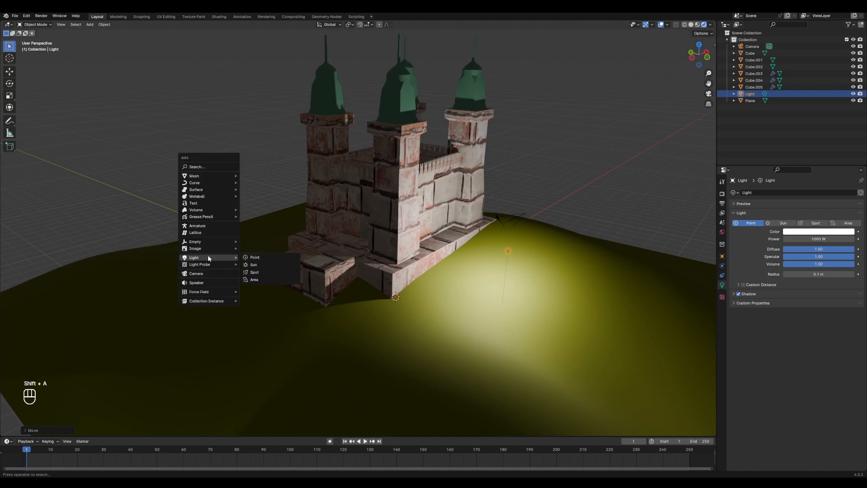
click(258, 264)
scroll(326, 261, down, 3)
key(g)
key(z)
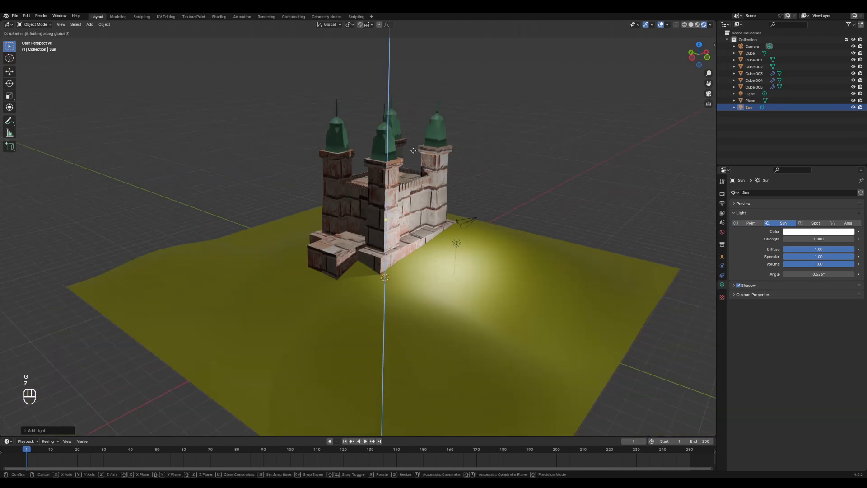
click(451, 102)
key(r)
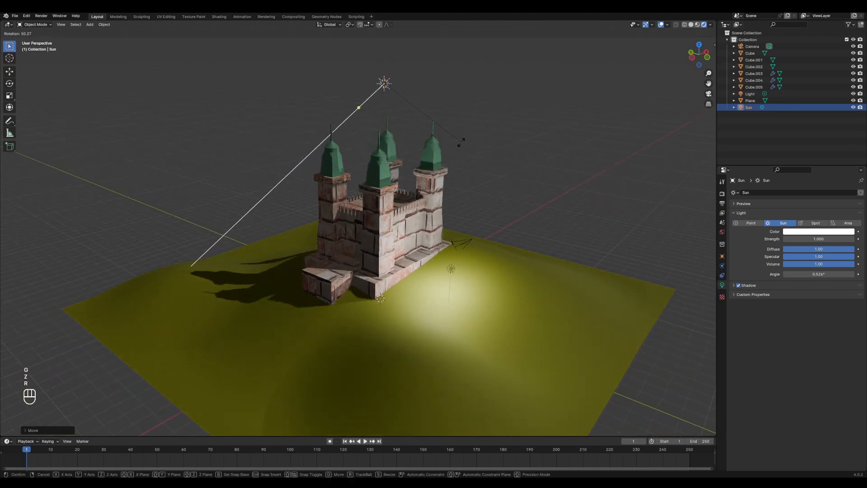
click(446, 267)
Delete the original point light beside the castle
click(449, 268)
key(g)
click(459, 267)
key(Delete)
Rotate the Sun light about -16° around the global Z axis to redirect the castle's shadows
click(380, 90)
middle_drag(394, 111, 397, 140)
key(r)
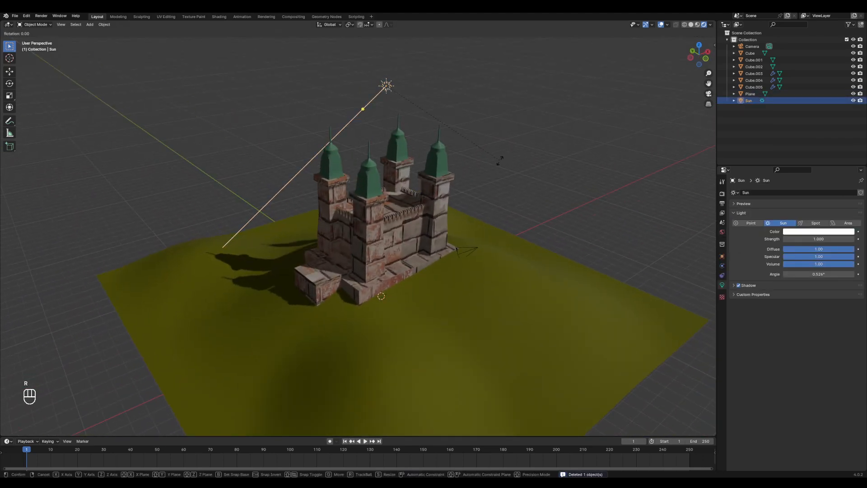
key(z)
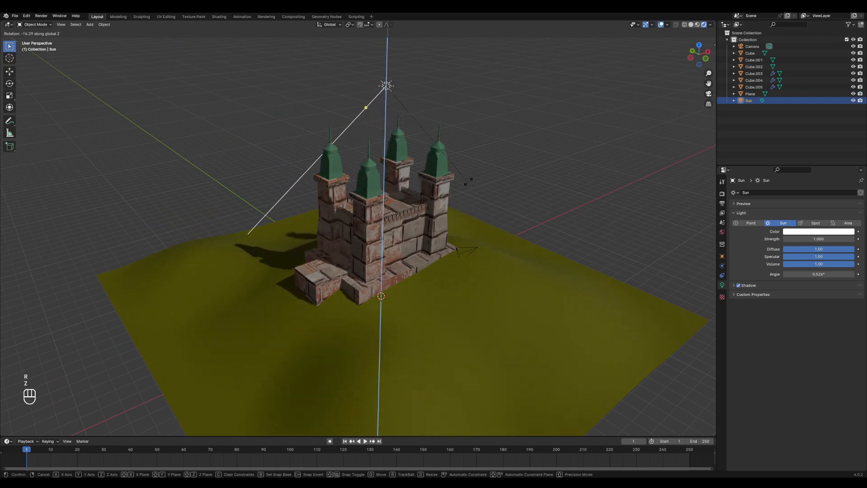
click(469, 185)
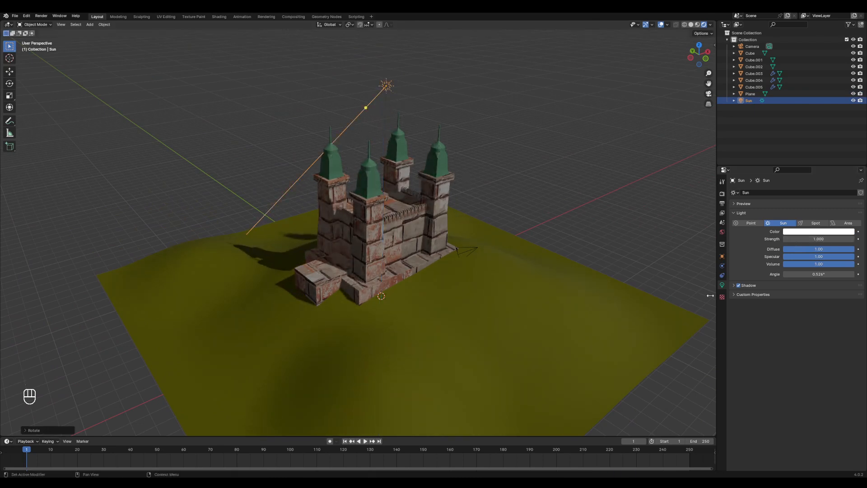
Reselect the Sun light above the castle and show its light data properties
click(415, 85)
click(386, 88)
click(722, 275)
click(722, 284)
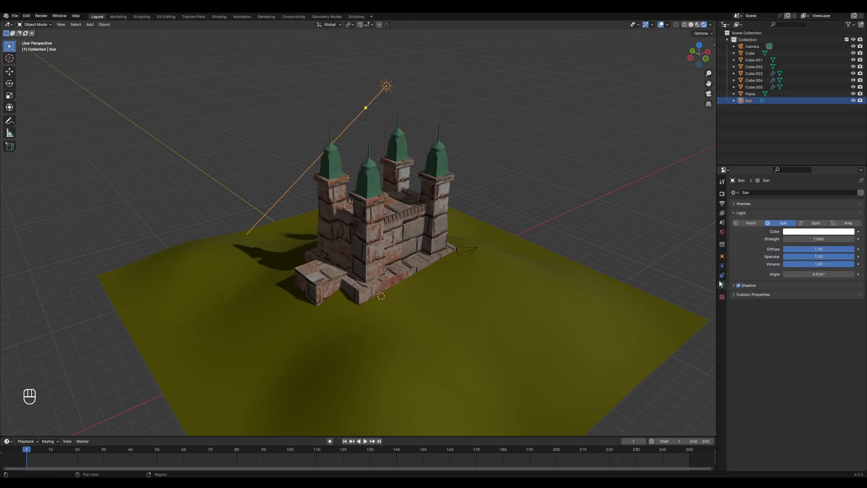
Set the Sun light's strength to 5
click(822, 238)
text(5)
key(Return)
Tilt the Sun light lower and turn it around the global Z axis so the shadows fall beside the castle
key(r)
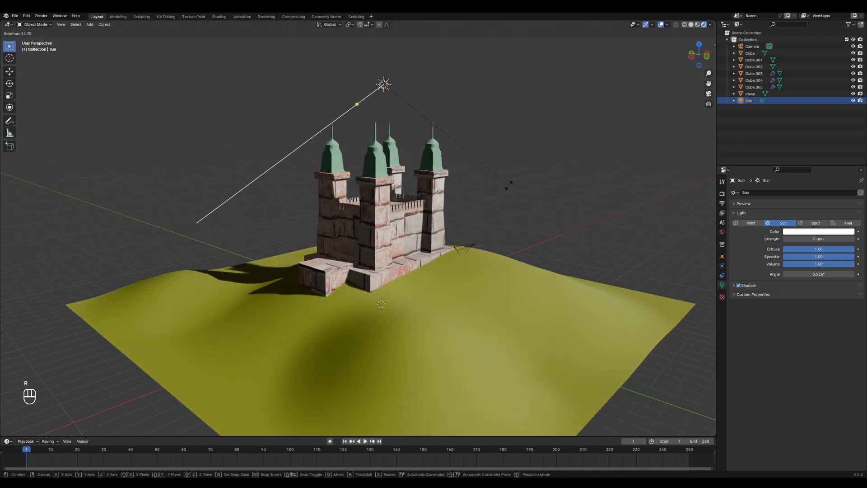
click(510, 178)
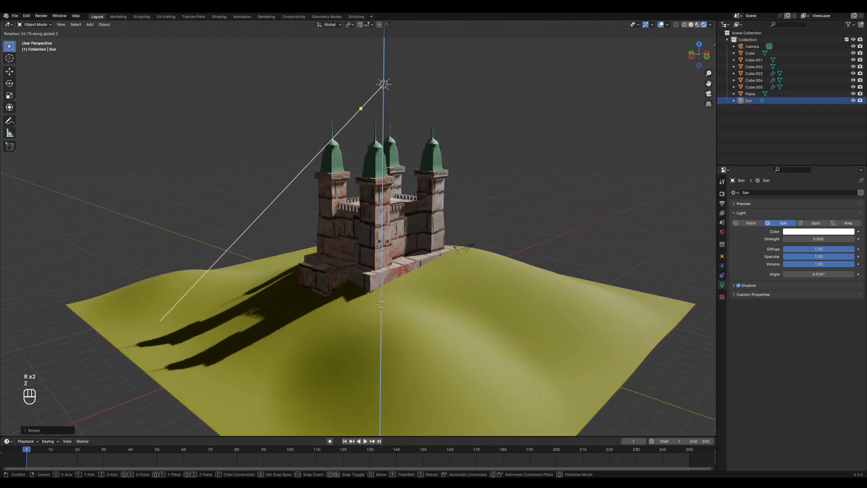
key(r)
key(z)
click(475, 173)
middle_drag(474, 174, 423, 208)
middle_drag(352, 230, 342, 246)
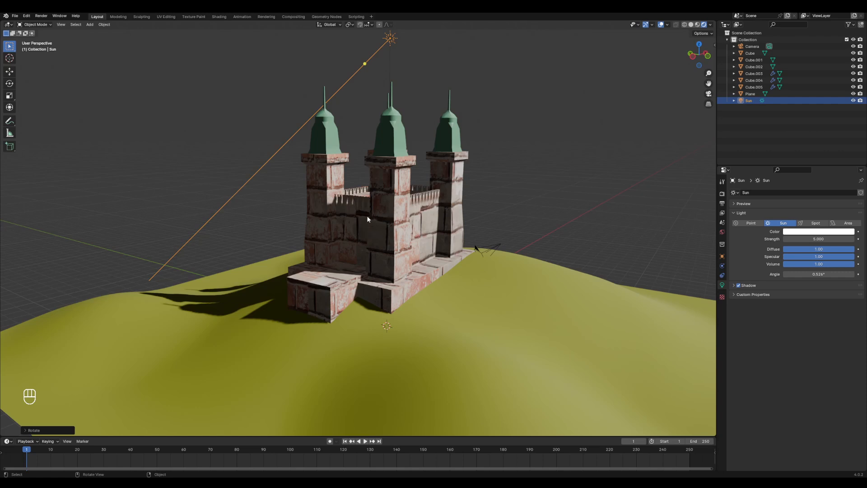
Change the world background colour to a muted slate blue
click(721, 233)
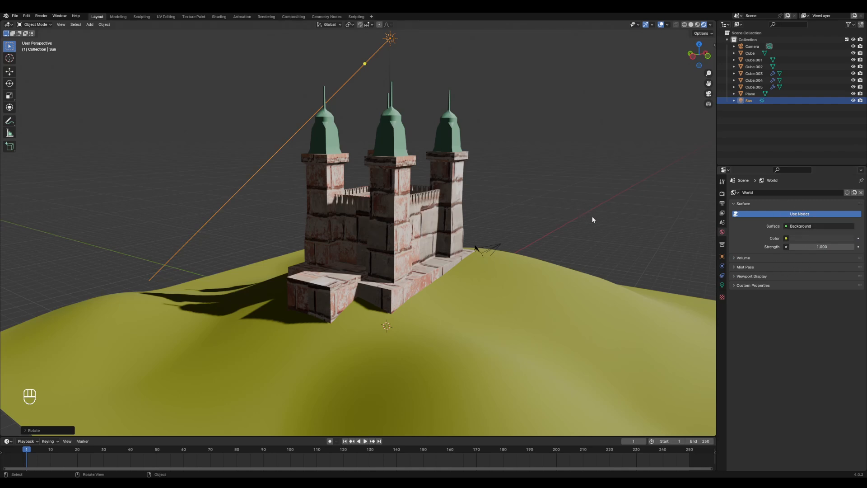
click(817, 240)
drag(848, 175, 816, 153)
click(470, 166)
Rotate the Sun light slightly to adjust the angle of the castle's shadows
middle_drag(471, 166, 434, 135)
click(397, 76)
key(r)
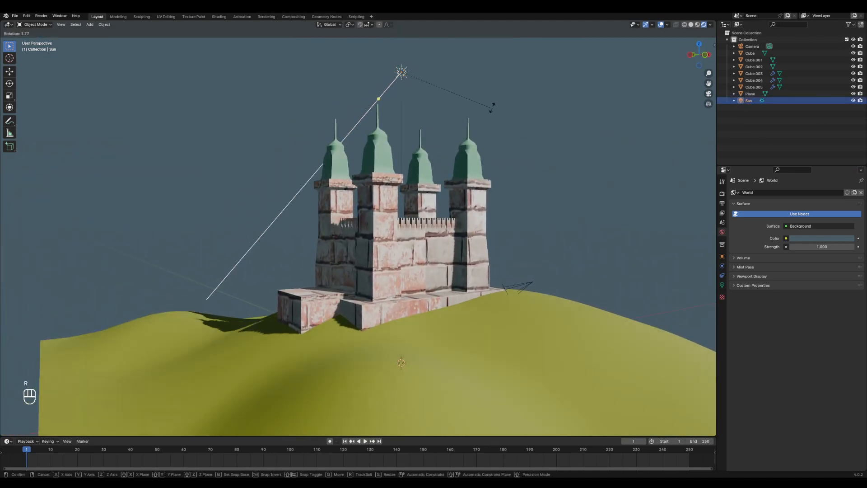
click(491, 111)
middle_drag(378, 211, 407, 155)
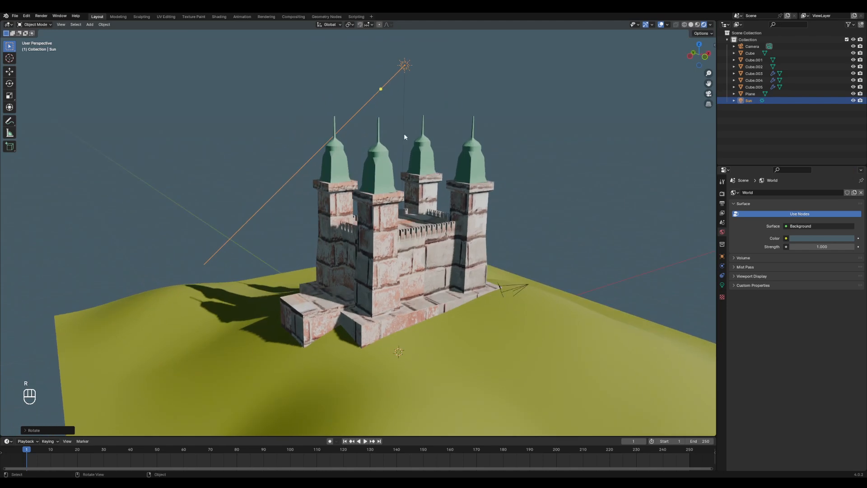
Give the Sun light a warm peach-orange colour
click(722, 285)
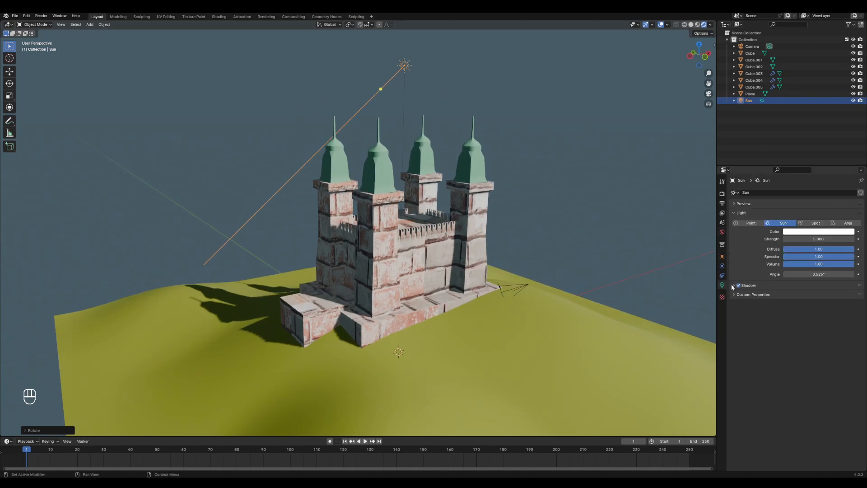
click(810, 234)
mouse_move(811, 167)
mouse_down()
mouse_move(807, 175)
mouse_move(820, 164)
mouse_move(815, 145)
mouse_move(795, 163)
mouse_move(809, 173)
mouse_up()
Rotate the Sun light freely and around the global Z axis to cast long shadows across the hill
middle_drag(532, 185, 362, 167)
key(r)
click(470, 141)
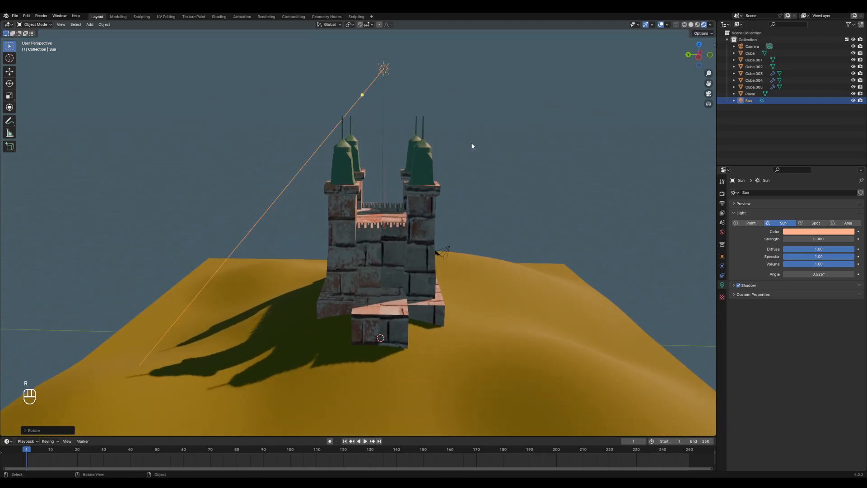
middle_drag(470, 141, 419, 139)
key(r)
key(z)
click(504, 157)
key(r)
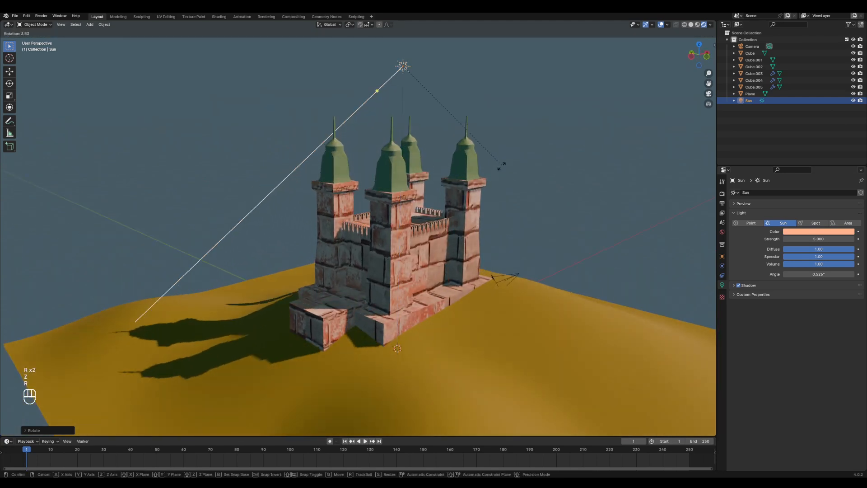
click(497, 165)
Move the Sun light sideways, away from above the castle's centre
middle_drag(481, 186, 537, 199)
scroll(500, 199, up, 1)
key(g)
click(476, 208)
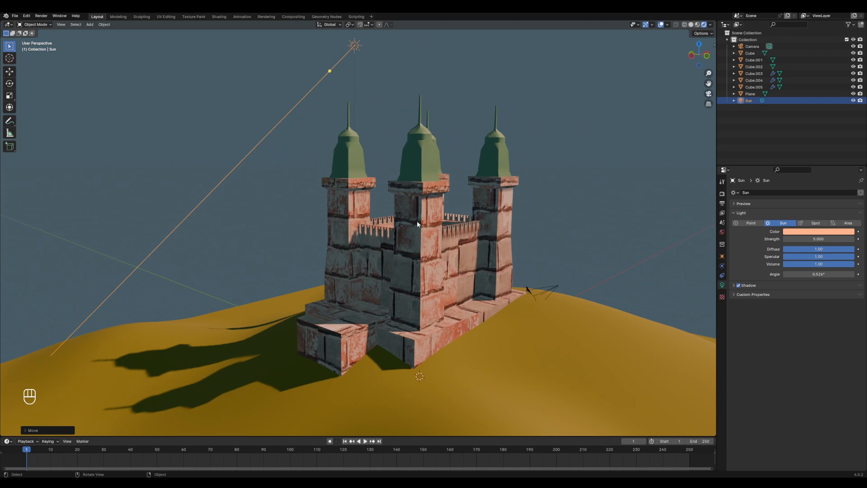
middle_drag(462, 247, 414, 226)
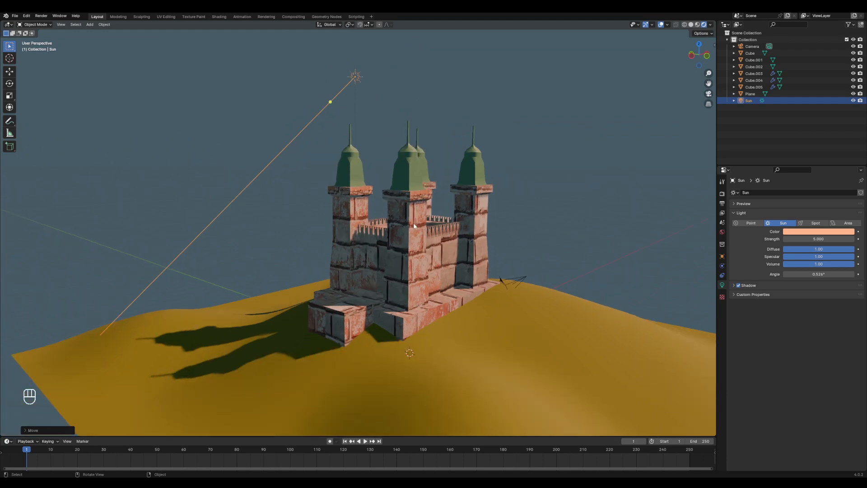
middle_drag(412, 227, 417, 253)
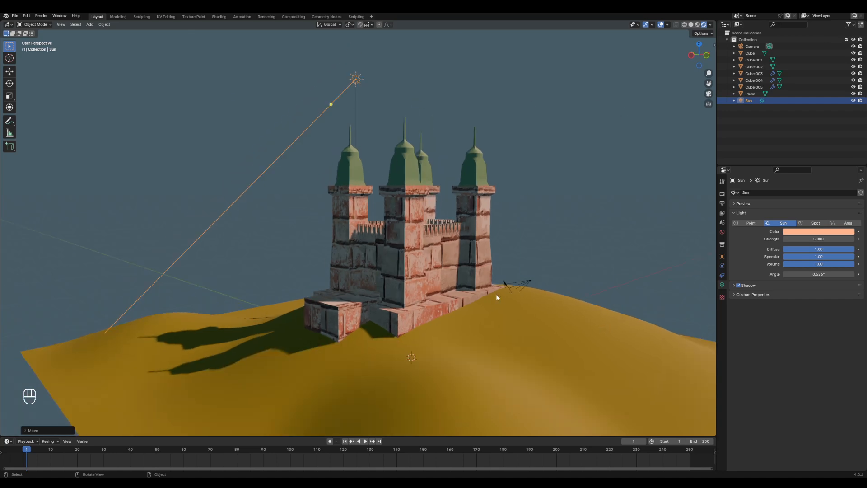
Rotate the Sun light to a steeper angle to shorten the castle's shadows
key(r)
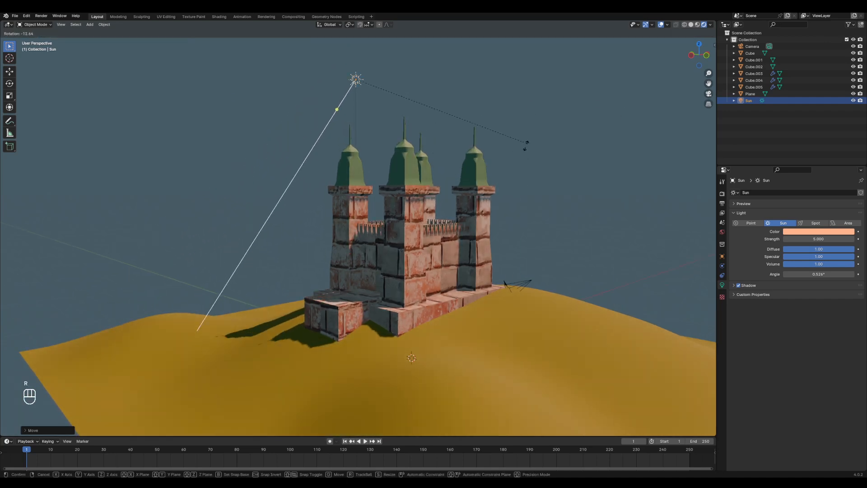
key(Escape)
middle_drag(534, 130, 494, 178)
key(r)
click(497, 114)
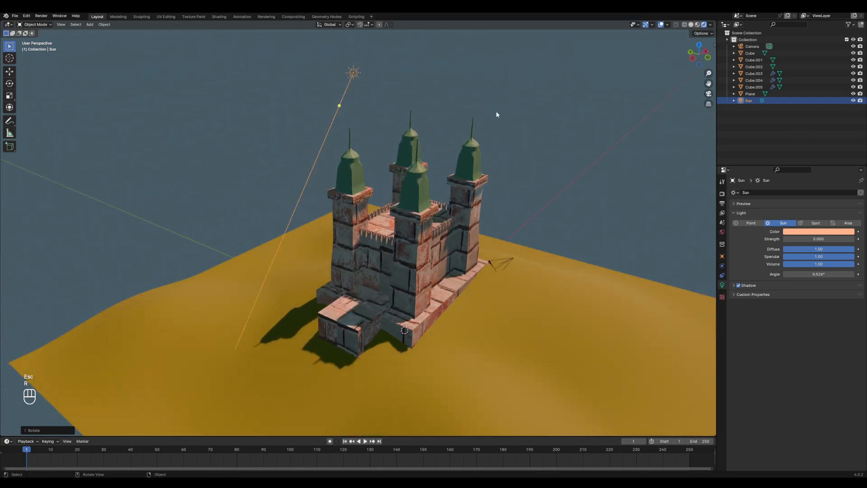
Rotate the Sun light to a shallower angle to lengthen the shadows across the hill
scroll(375, 204, up, 5)
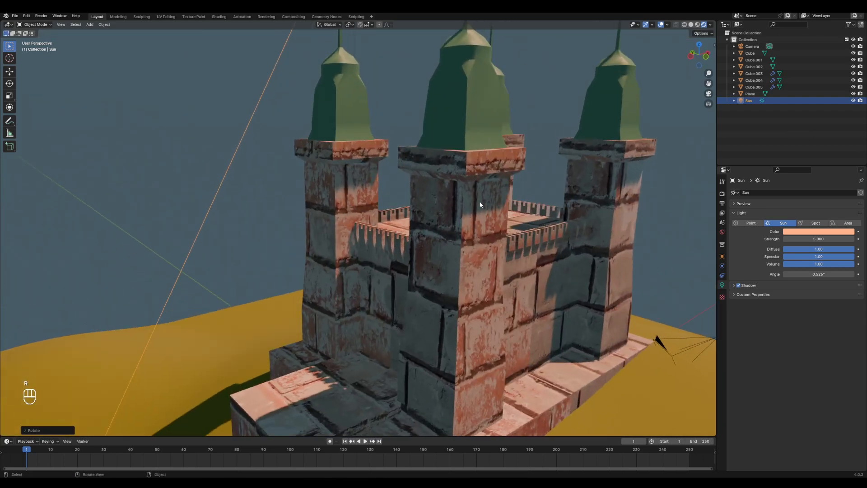
scroll(478, 207, down, 3)
scroll(433, 222, down, 3)
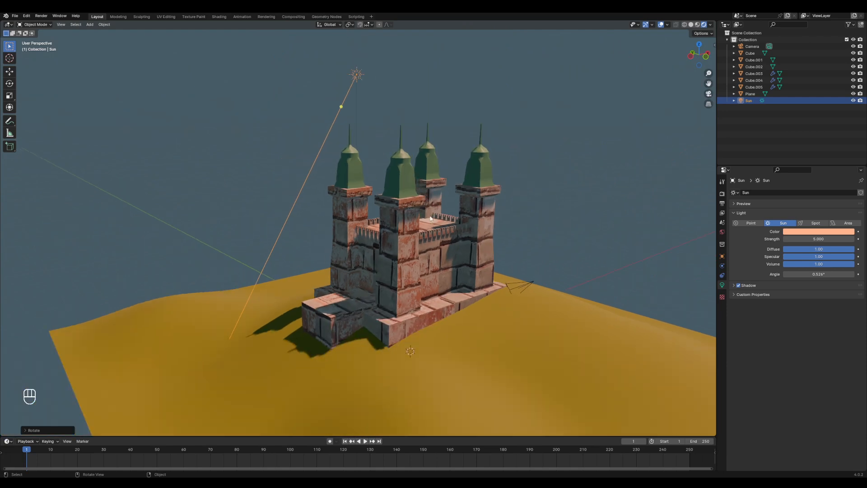
scroll(404, 210, down, 3)
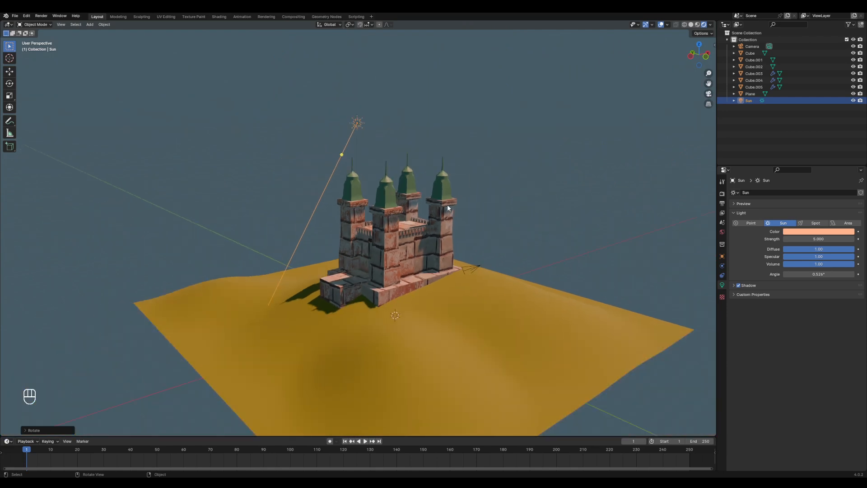
scroll(448, 209, up, 5)
middle_drag(447, 205, 453, 200)
scroll(470, 194, down, 2)
key(r)
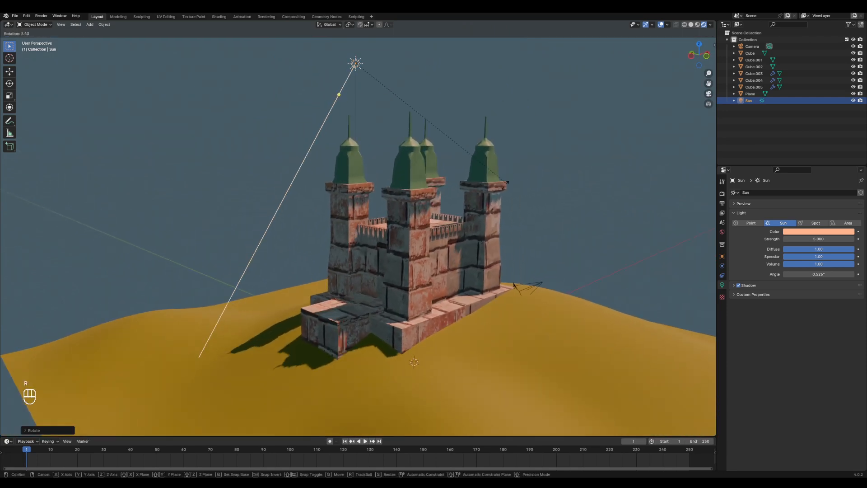
click(490, 217)
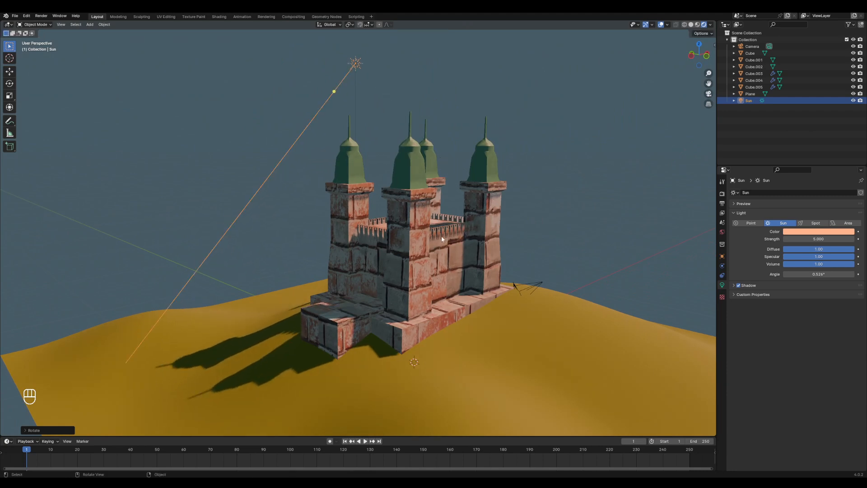
Switch the render engine from EEVEE to Cycles
click(722, 194)
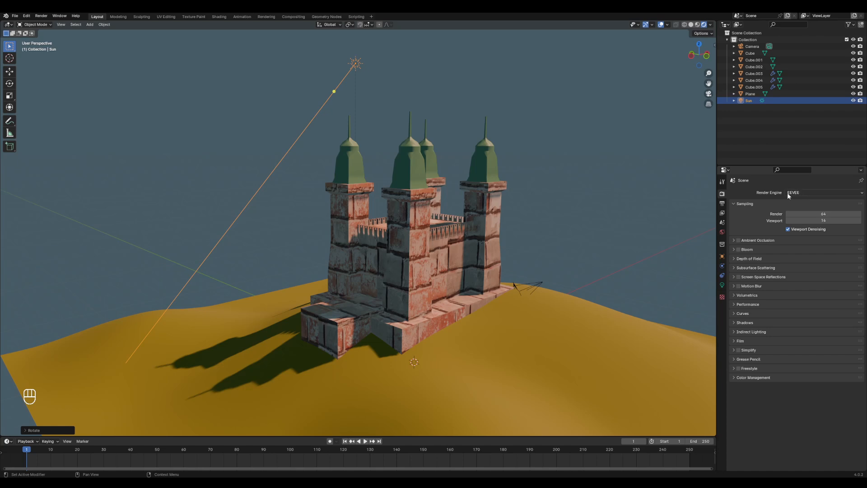
click(808, 192)
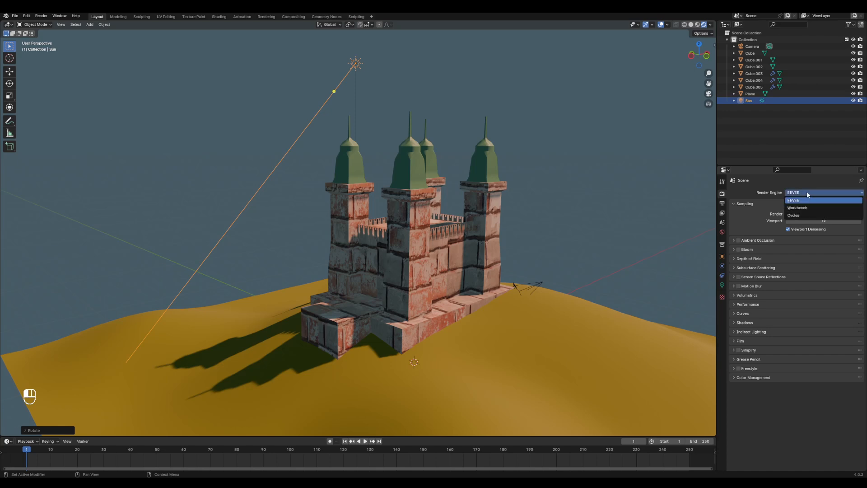
click(801, 216)
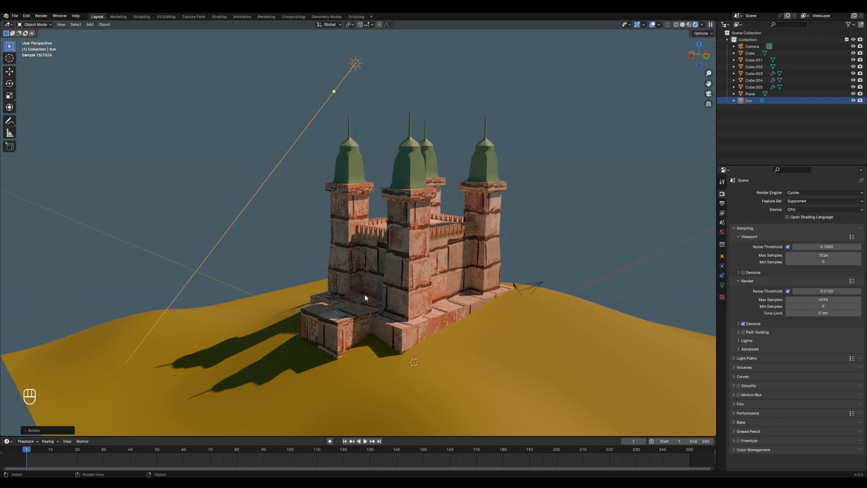
Rotate the Sun light from two viewing angles to throw the shadows onto the opposite side of the castle
middle_drag(441, 278, 590, 195)
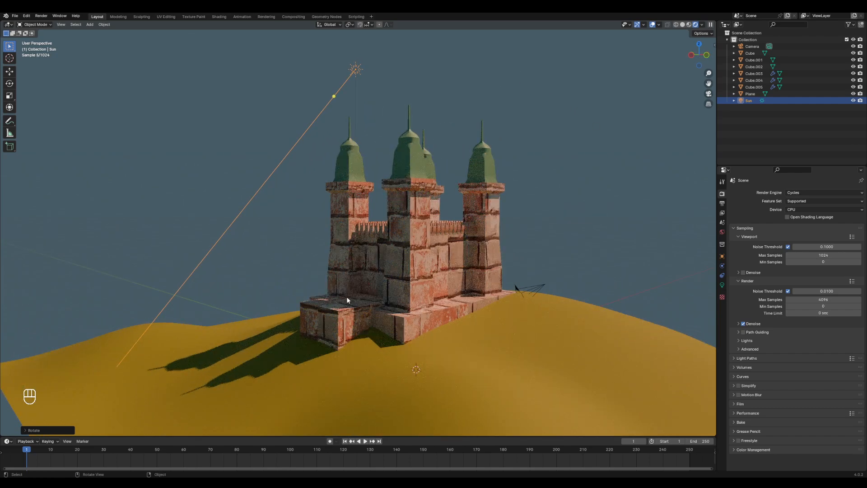
middle_drag(384, 290, 474, 278)
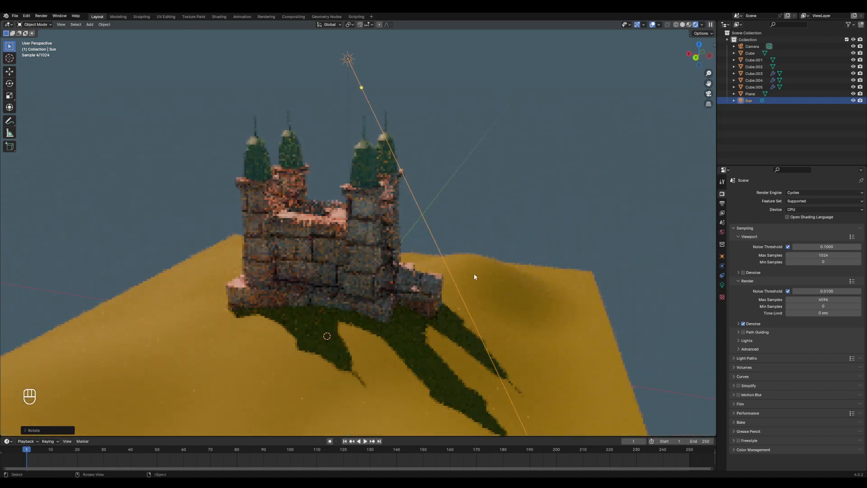
key(r)
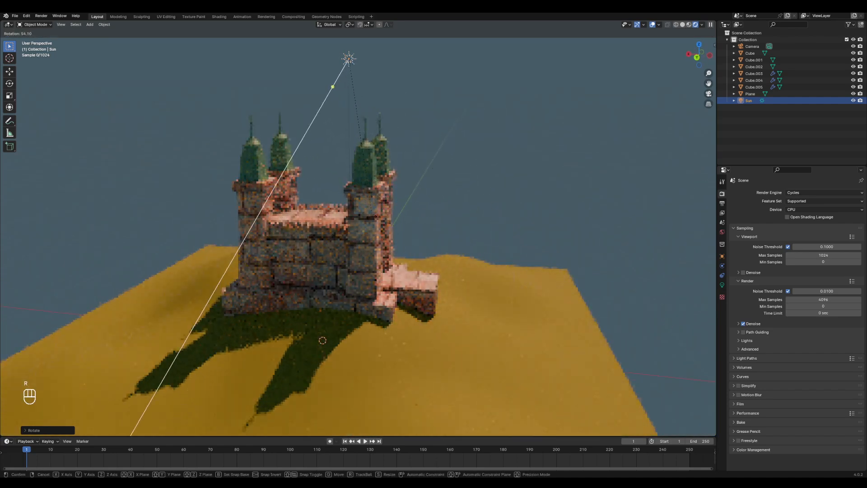
click(361, 211)
middle_drag(362, 211, 328, 206)
key(r)
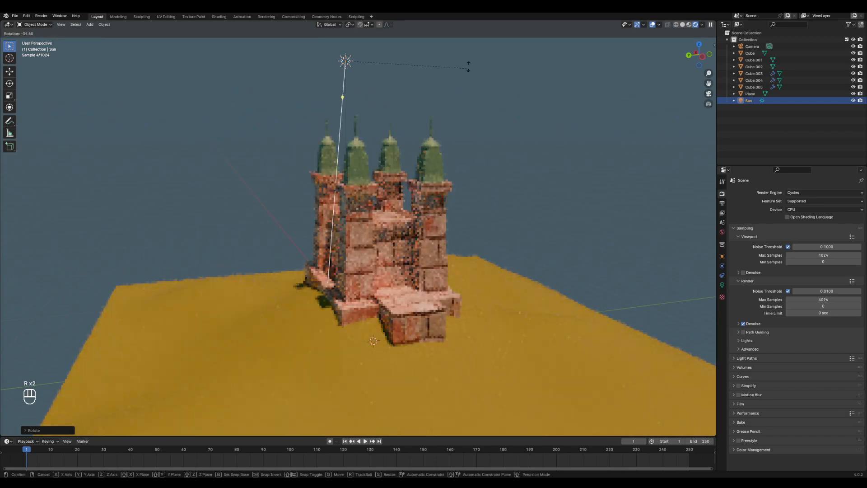
click(424, 397)
Move the Sun light away to the side of the castle it shines from
middle_drag(423, 397, 451, 190)
key(g)
click(373, 305)
Add a point light and raise it along the Z axis
middle_drag(373, 305, 402, 302)
key(shift+a)
mouse_move(402, 303)
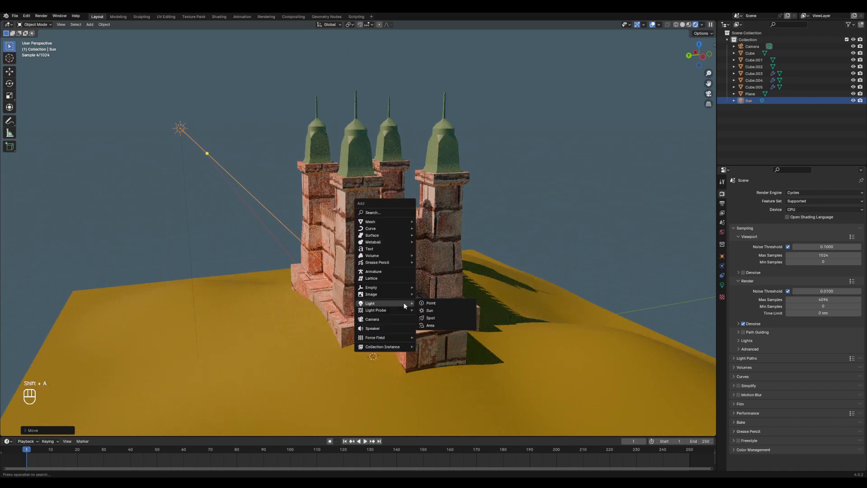
click(429, 303)
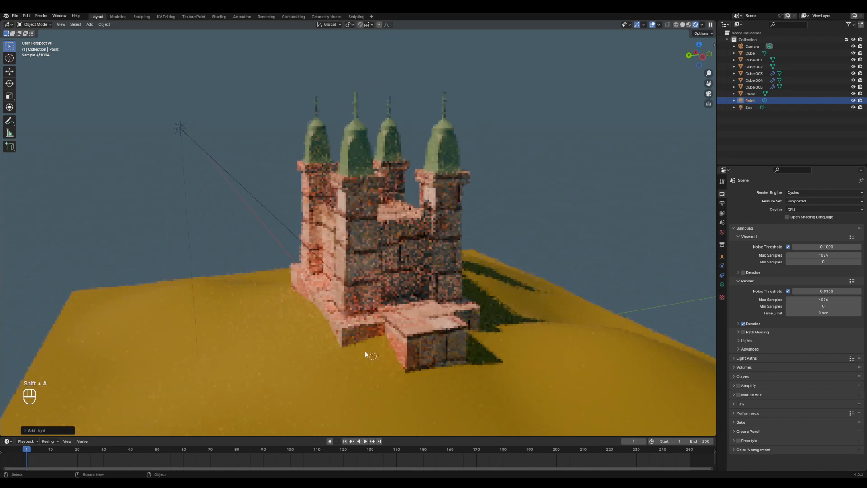
key(g)
key(z)
click(378, 268)
middle_drag(380, 269, 424, 277)
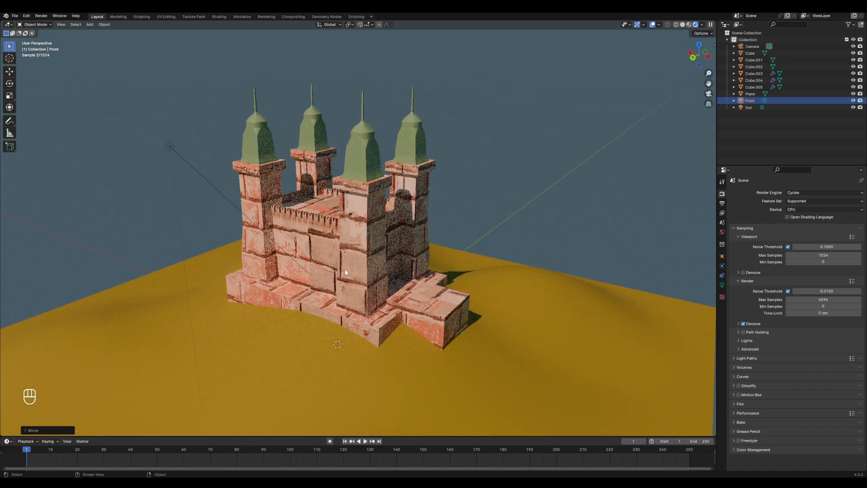
Move the point light along the X axis to just above the castle's front entrance block
key(g)
key(x)
click(408, 295)
middle_drag(493, 351, 440, 332)
scroll(475, 350, up, 2)
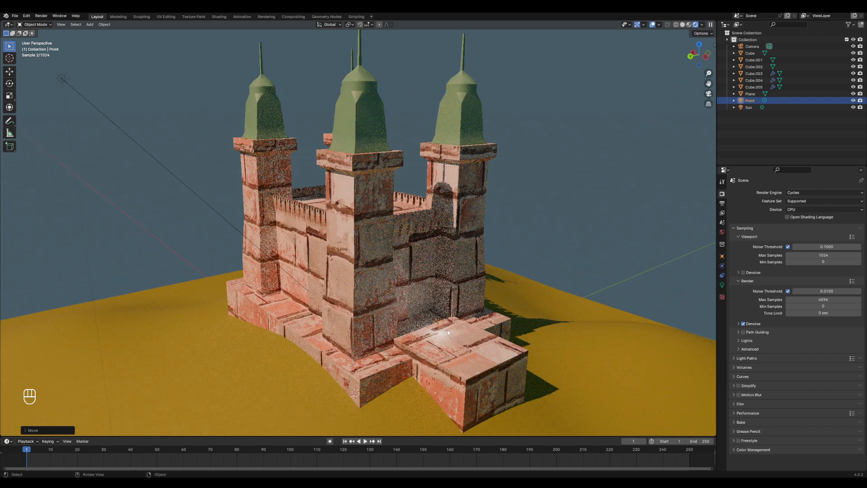
Set the point light's colour to blue and its power to 500 W
click(721, 285)
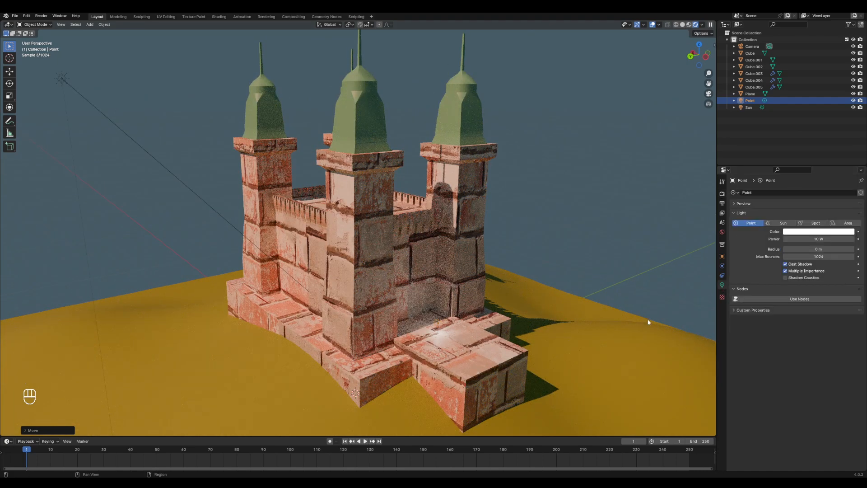
click(805, 231)
drag(821, 168, 827, 148)
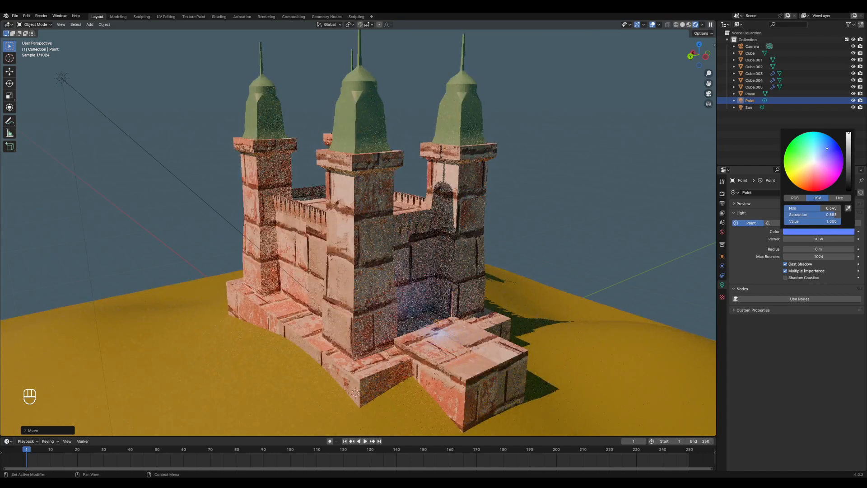
click(822, 236)
text(500)
key(Return)
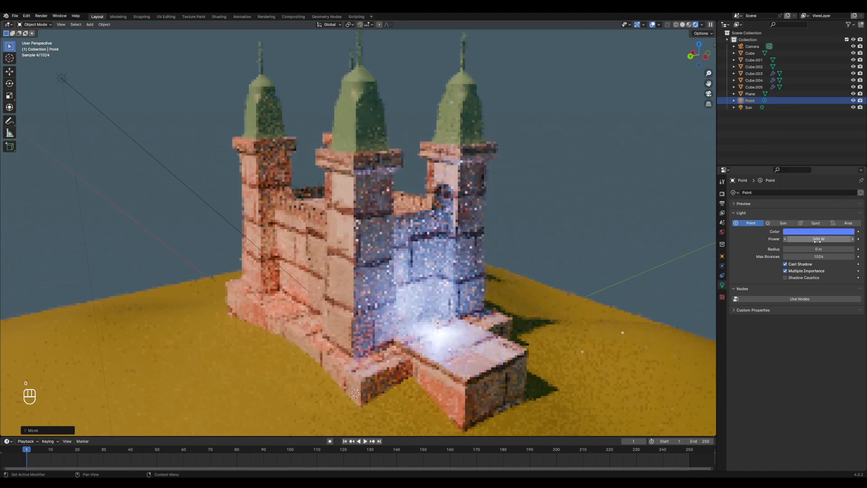
Compare the castle's lighting by switching the render engine between EEVEE and Cycles, from an overall and a low close-up view, ending on Cycles
scroll(489, 277, down, 2)
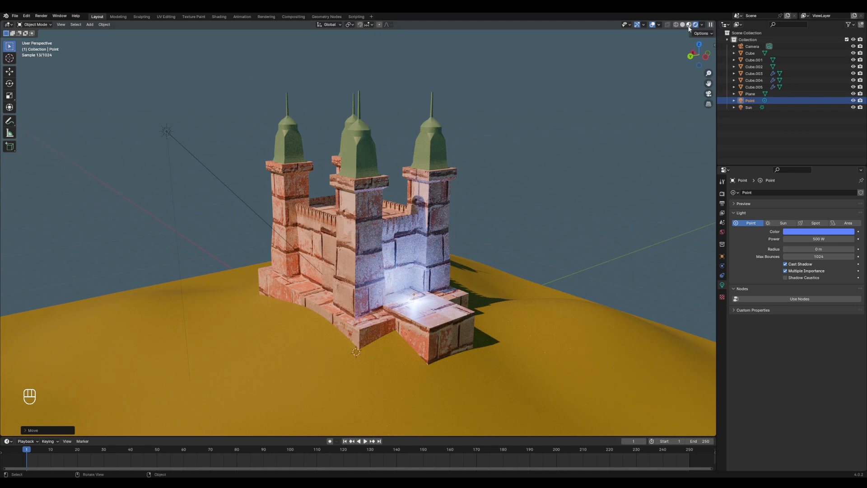
click(721, 194)
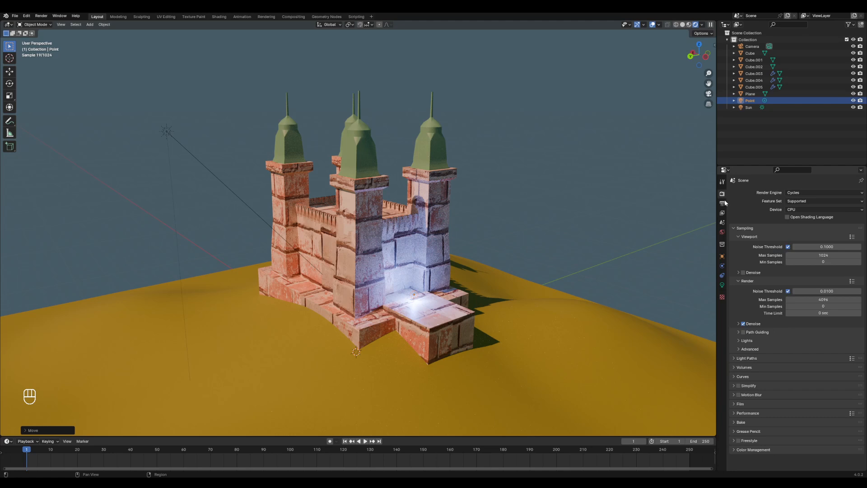
click(805, 192)
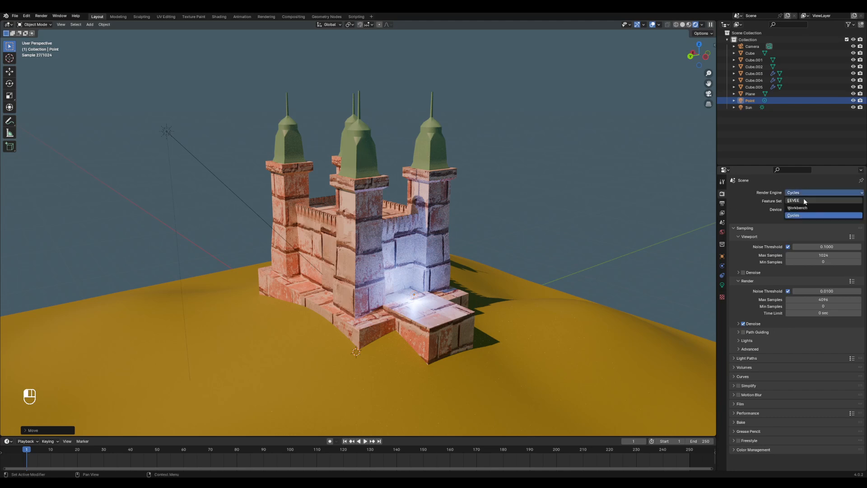
click(803, 200)
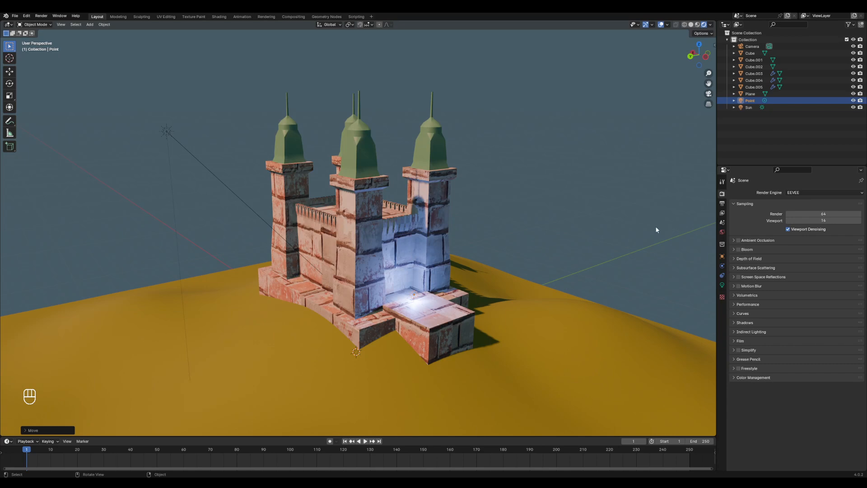
click(816, 193)
click(813, 212)
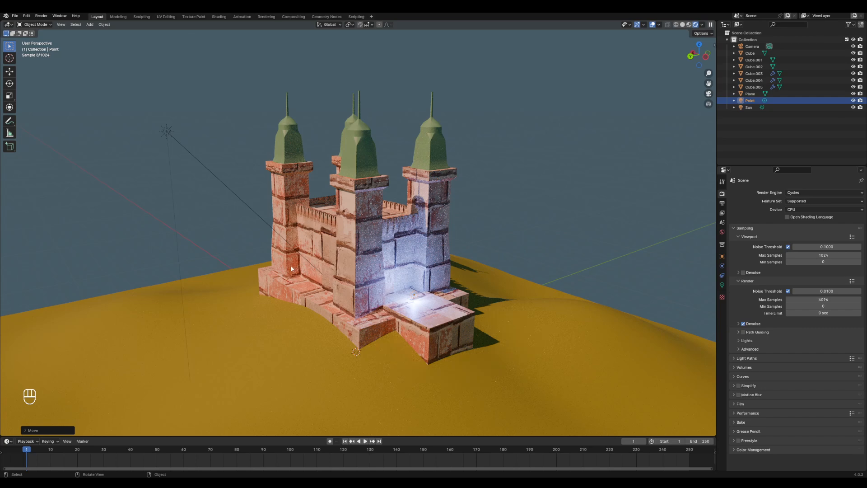
middle_drag(390, 271, 484, 243)
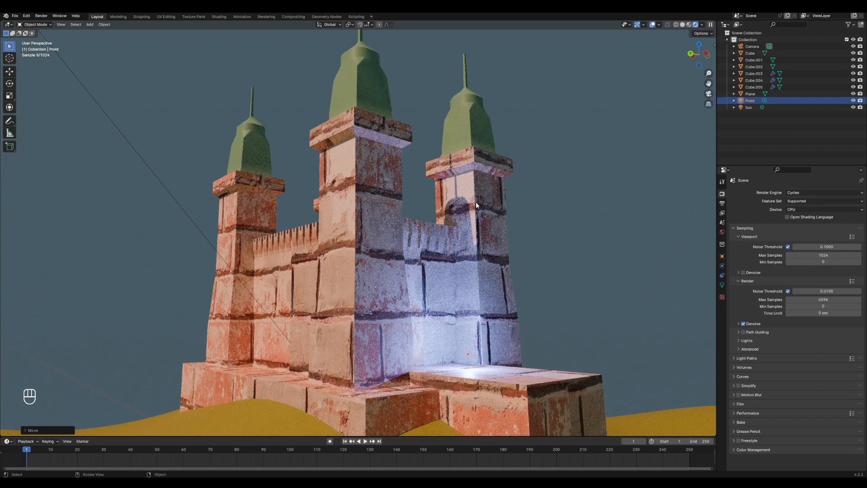
click(800, 193)
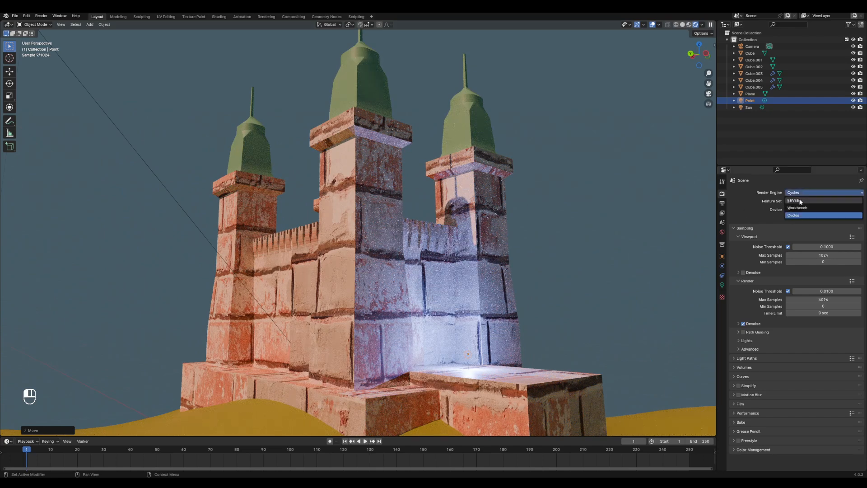
click(801, 201)
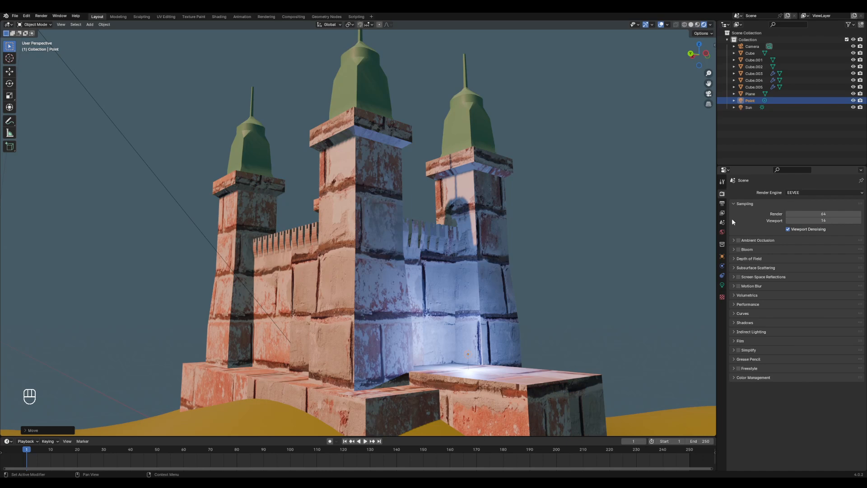
click(803, 193)
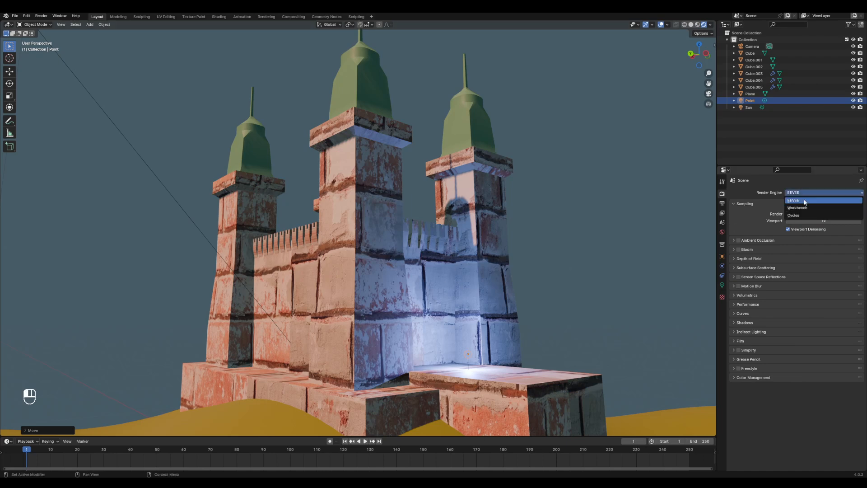
click(803, 213)
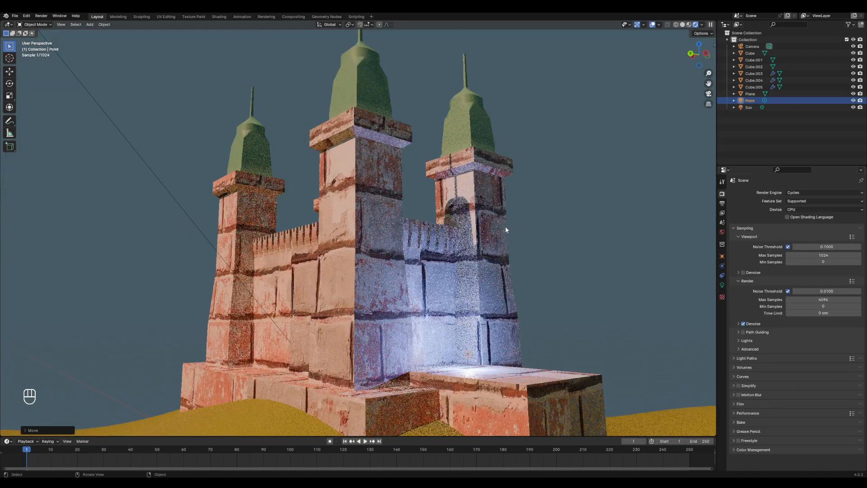
middle_drag(481, 180, 467, 252)
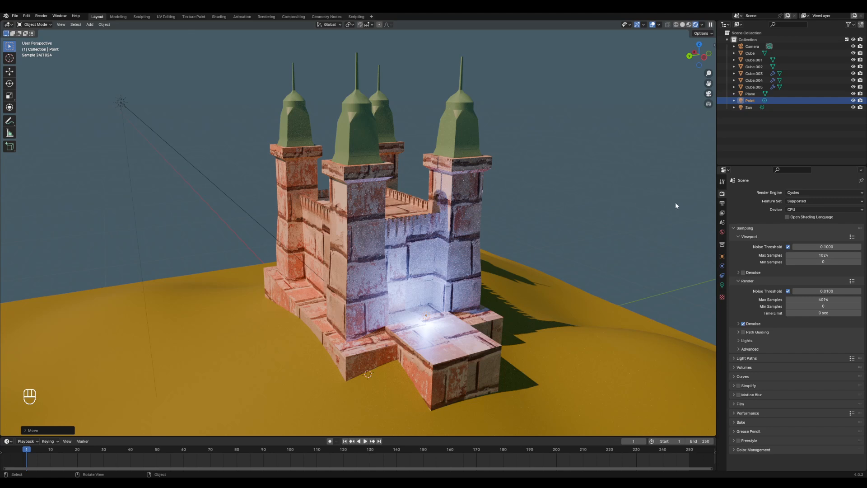
Choose OptiX for the Cycles render devices in the system preferences and set the scene's render device to GPU Compute
click(808, 210)
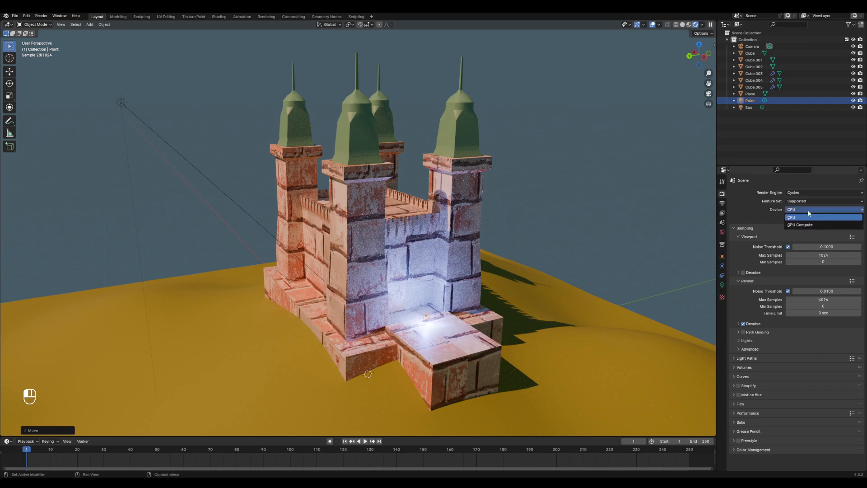
click(803, 219)
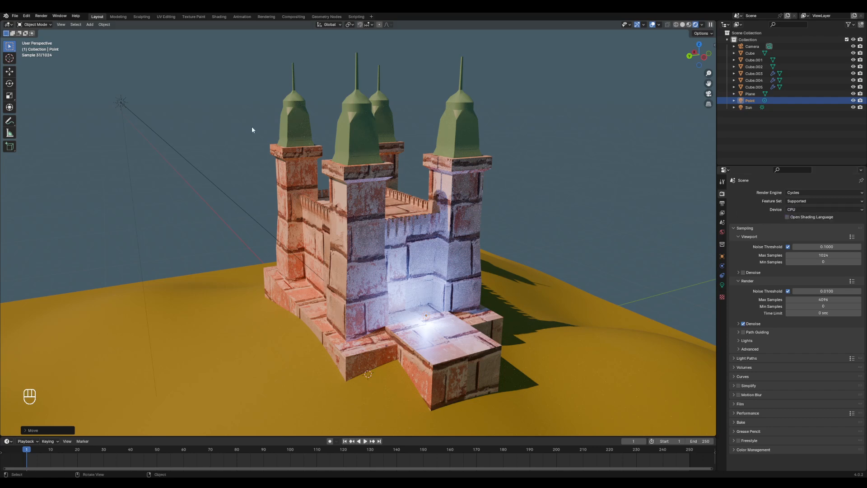
click(27, 16)
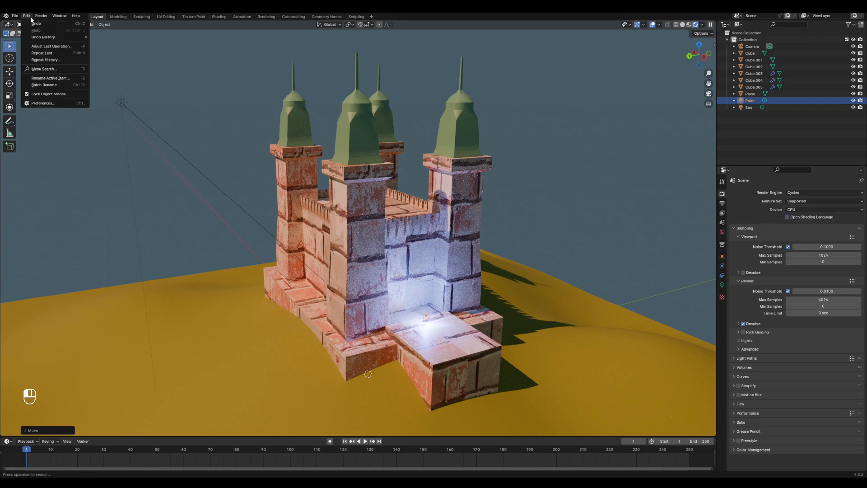
click(44, 103)
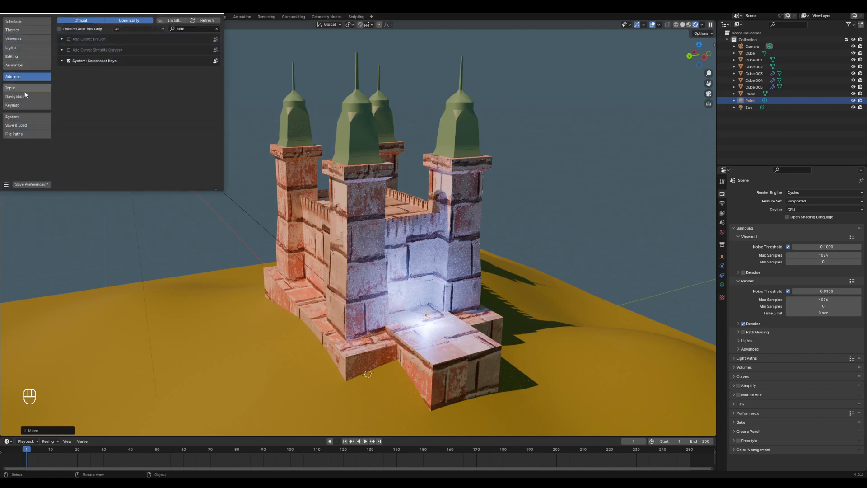
click(24, 117)
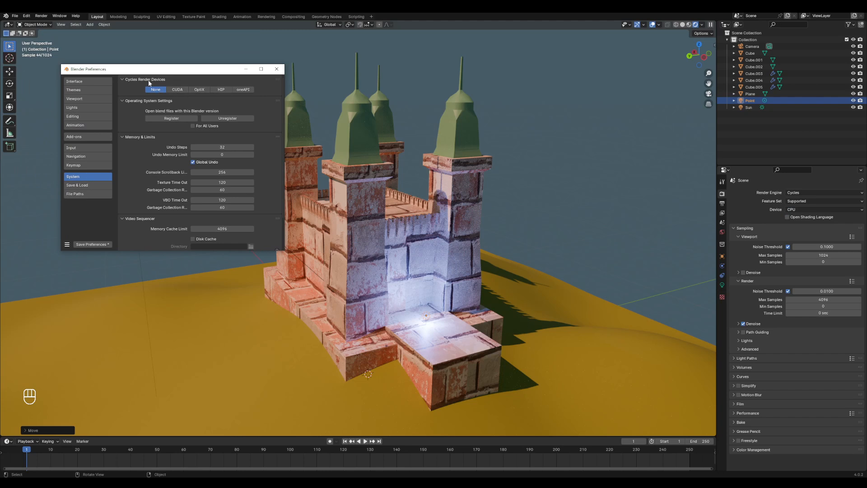
click(178, 89)
click(193, 90)
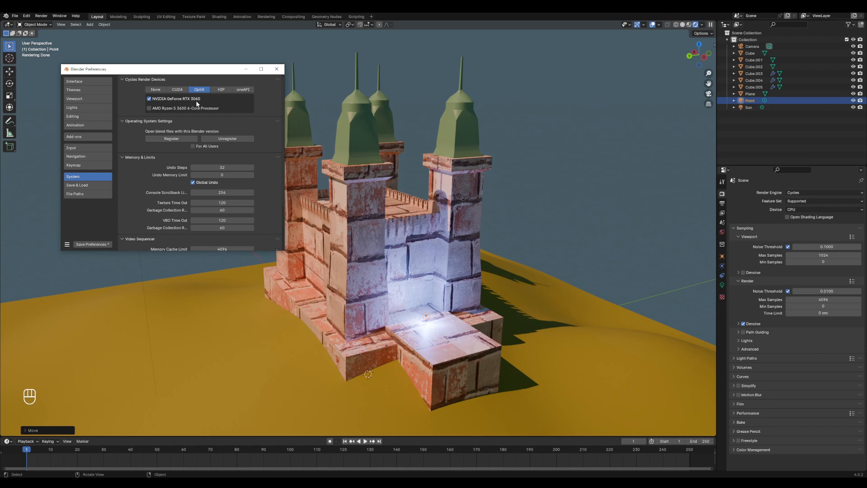
click(274, 70)
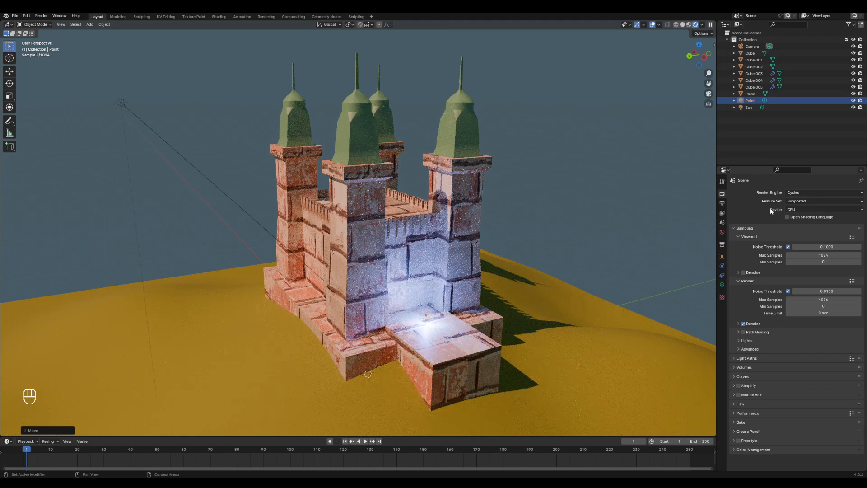
click(803, 209)
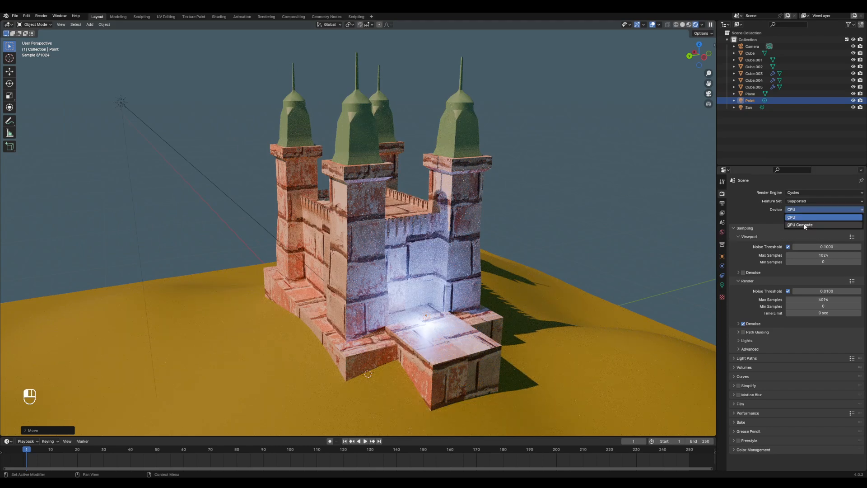
click(803, 223)
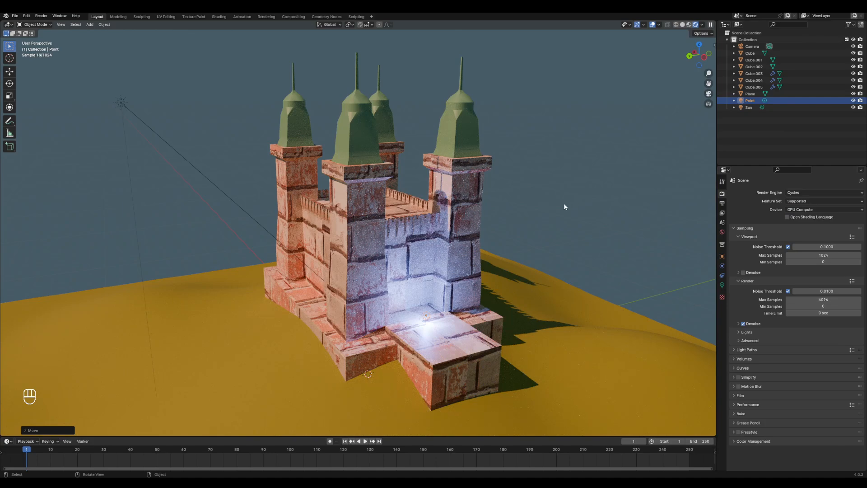
Delete the blue point light at the castle's entrance
middle_drag(408, 214, 433, 231)
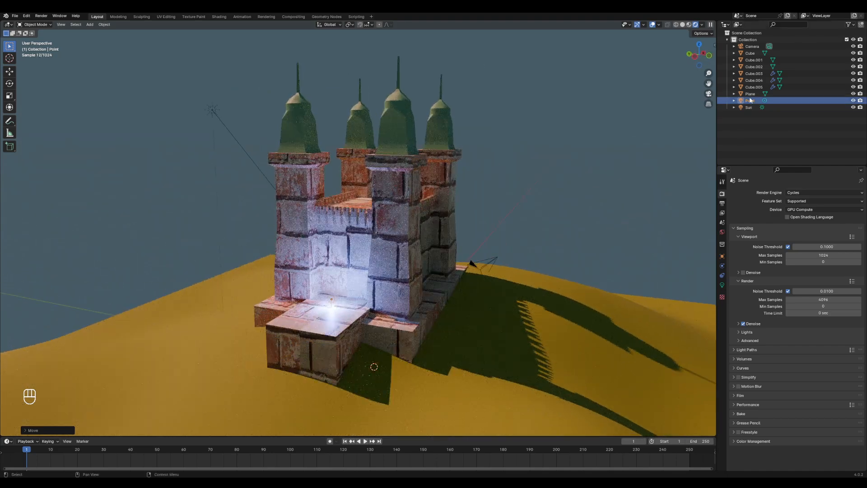
key(Delete)
middle_drag(504, 181, 419, 226)
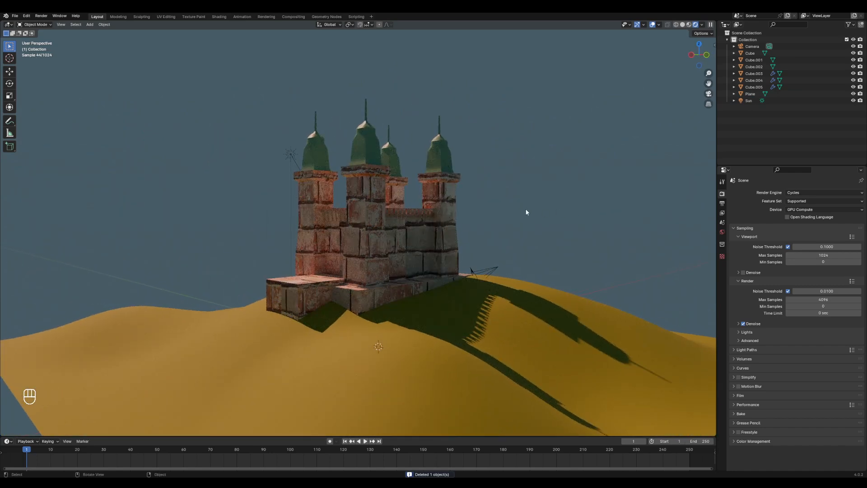
Move the camera up and away from the castle wall, and rotate it
middle_drag(493, 229, 513, 236)
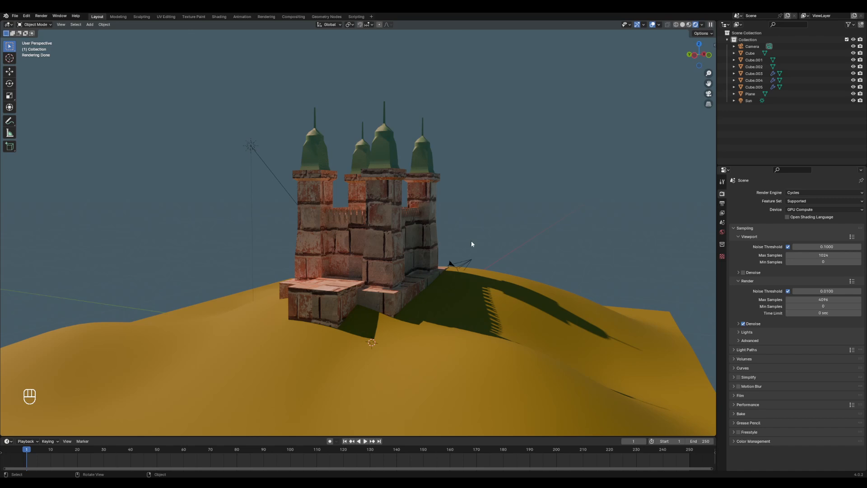
click(470, 263)
key(g)
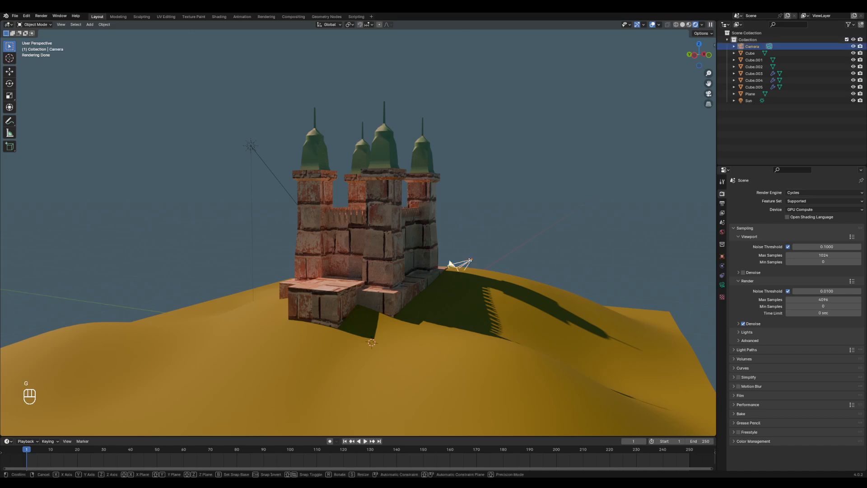
click(526, 212)
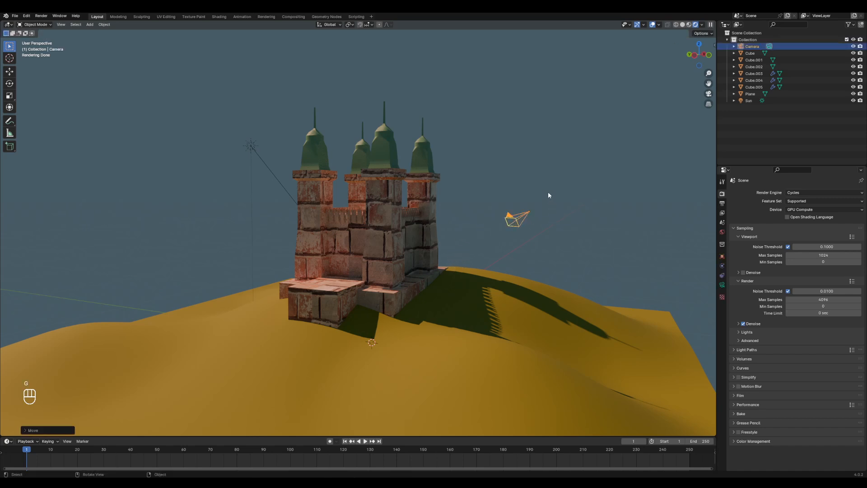
middle_drag(545, 219, 571, 233)
key(r)
click(571, 231)
Reposition the camera freehand to just above the ground, a short distance beyond the castle's rear end
scroll(536, 226, down, 5)
middle_drag(515, 226, 469, 237)
key(g)
click(531, 240)
key(g)
click(435, 250)
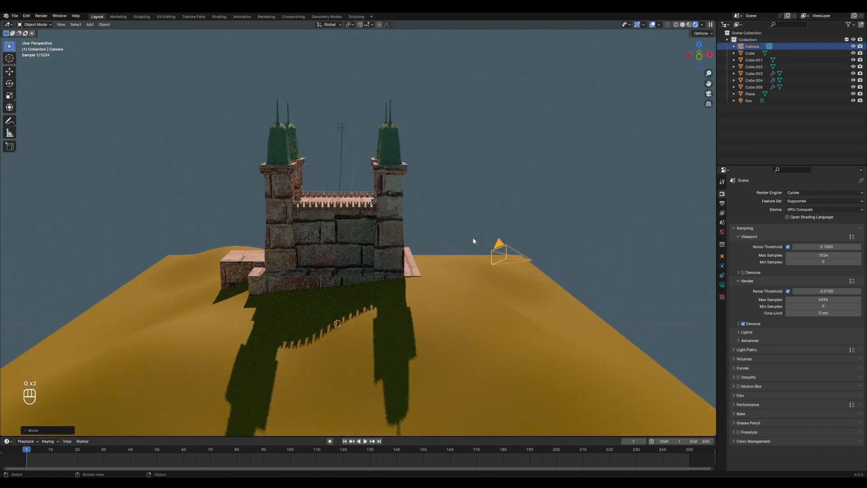
Render a still image from the camera and inspect the result up close in the render window
middle_drag(530, 243, 533, 240)
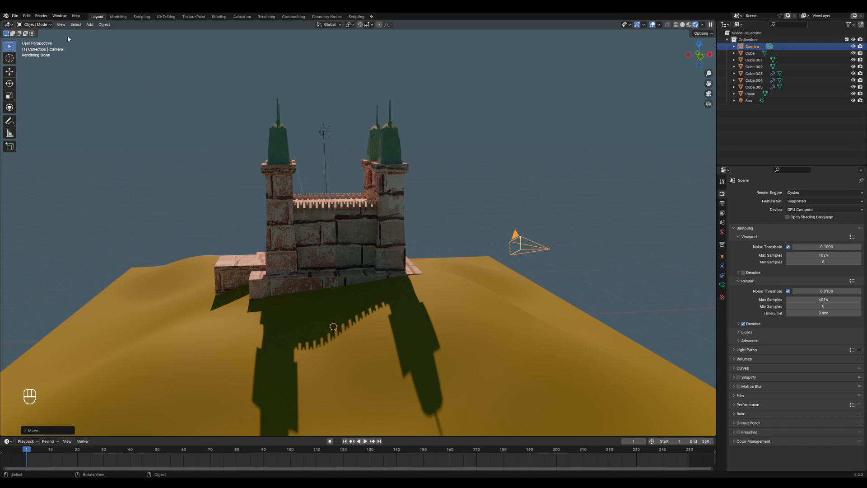
click(42, 17)
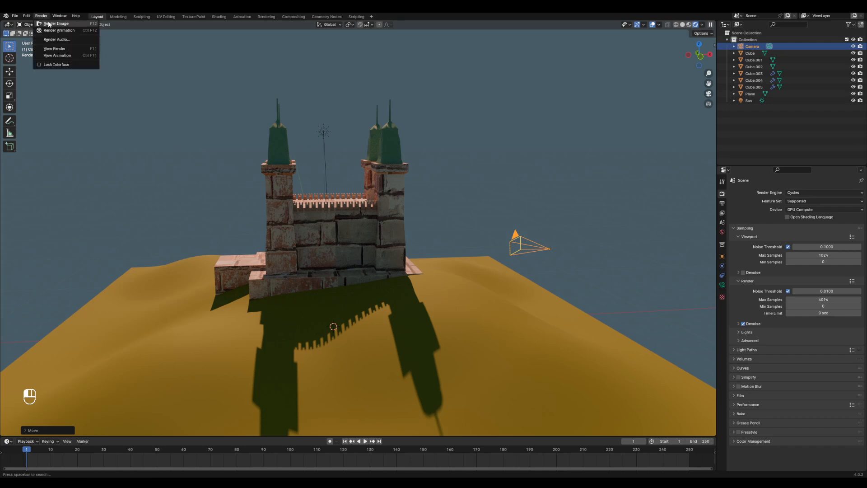
click(83, 23)
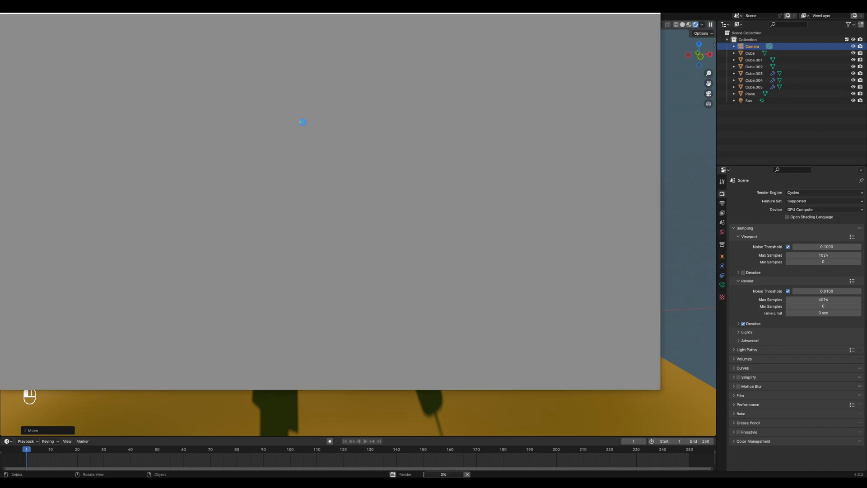
scroll(329, 138, down, 2)
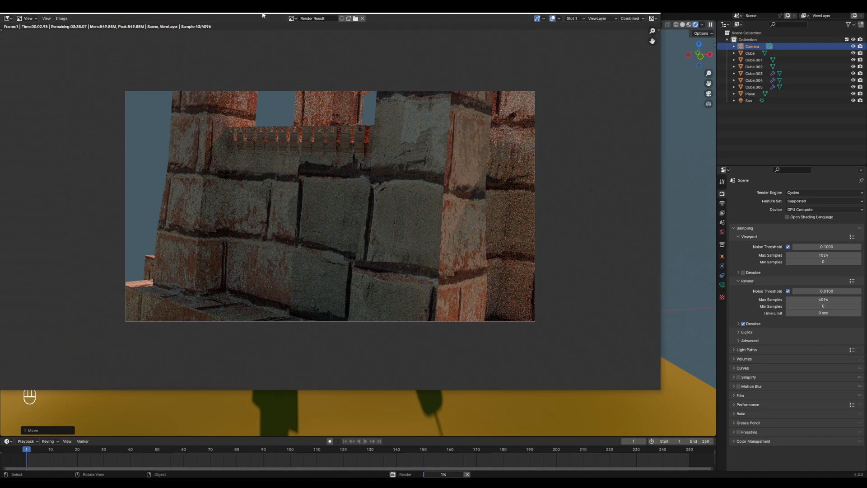
drag(263, 15, 303, 35)
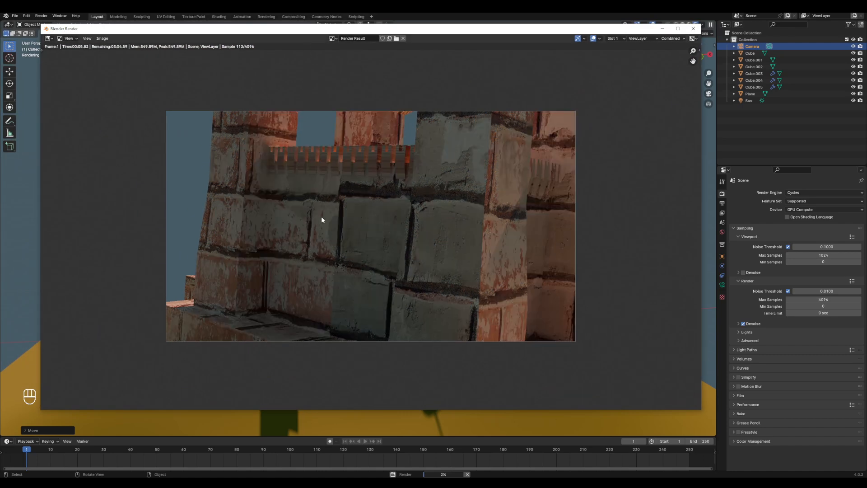
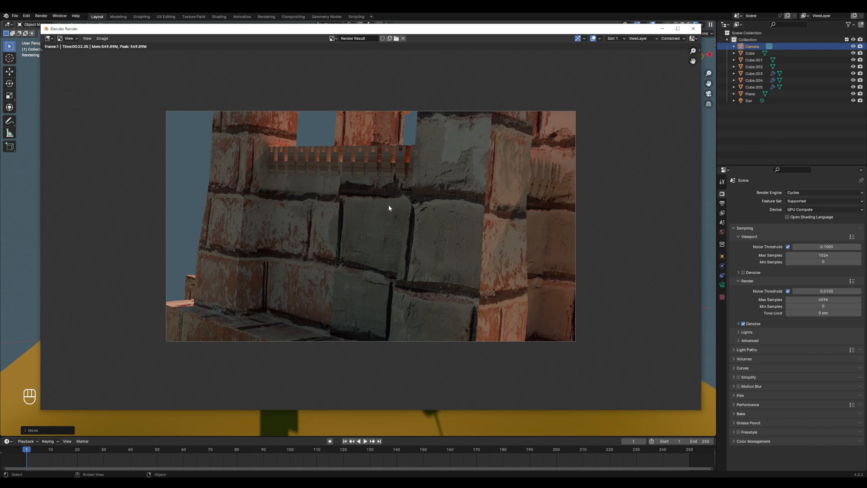
scroll(386, 183, down, 2)
scroll(386, 177, up, 3)
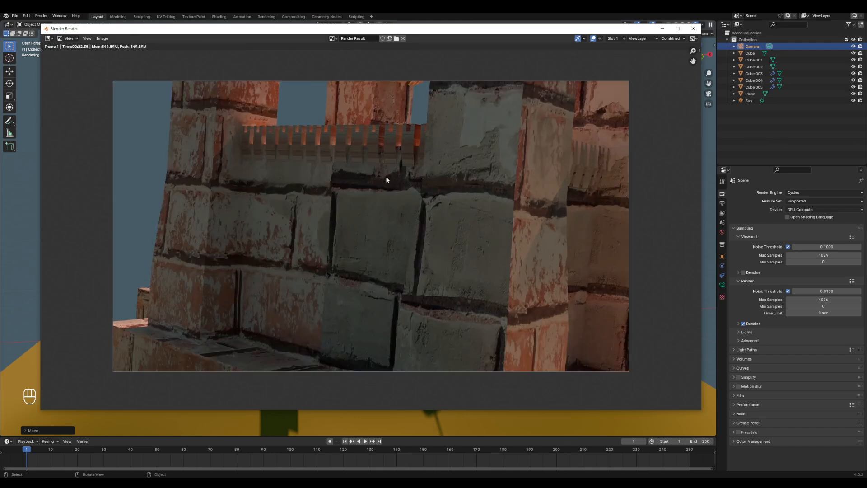
click(102, 39)
Close the render window and set the viewport shading to Material Preview
click(692, 28)
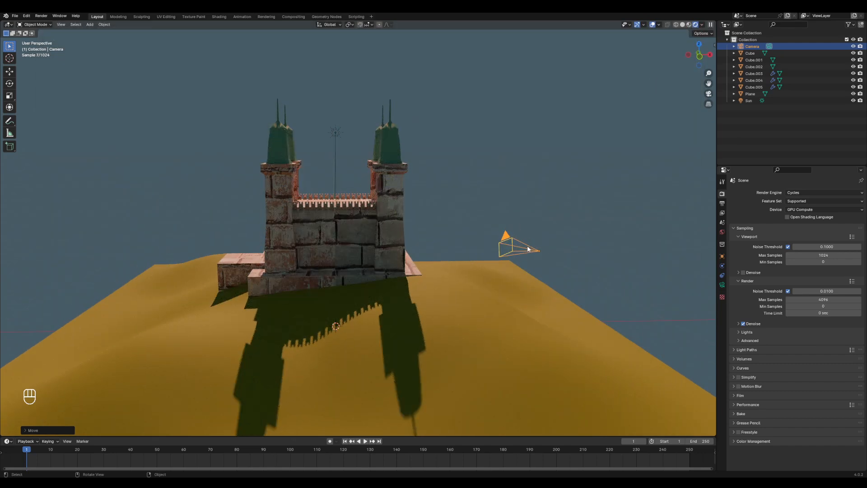
click(689, 25)
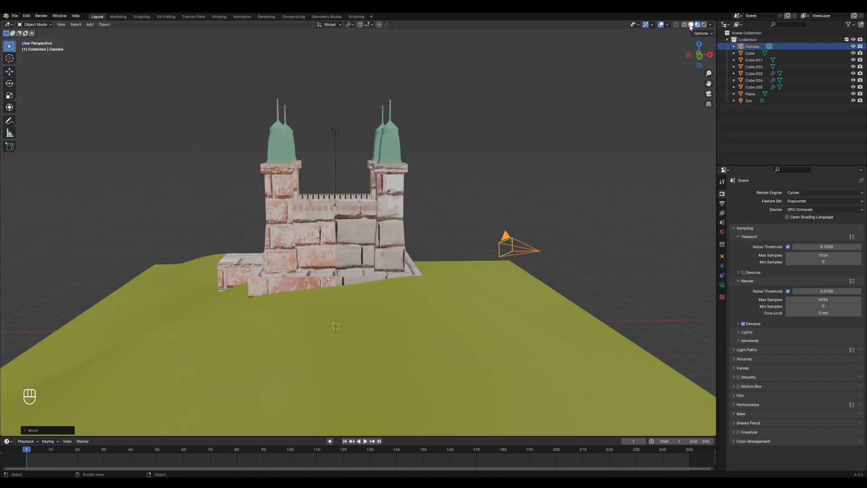
Switch the viewport to the camera view to check its framing of the castle
mouse_move(552, 185)
middle_down()
mouse_move(477, 228)
mouse_move(478, 242)
mouse_move(467, 226)
mouse_move(510, 225)
mouse_move(452, 229)
mouse_move(482, 250)
middle_up()
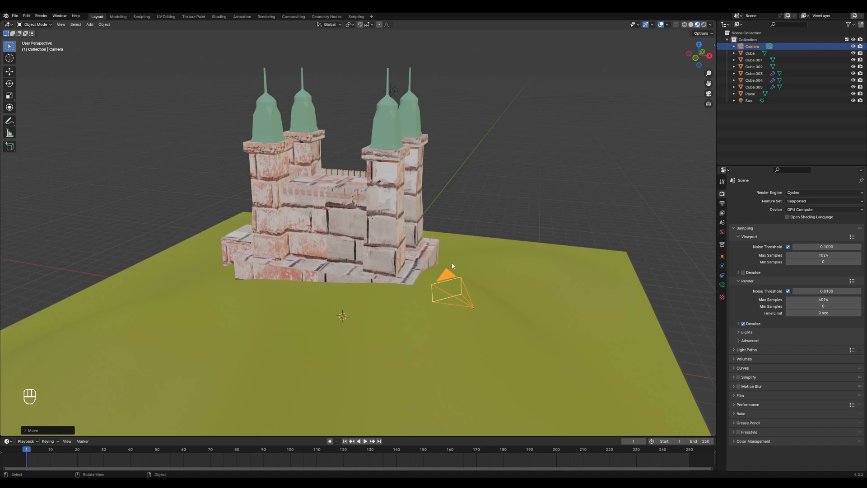
middle_drag(451, 261, 470, 239)
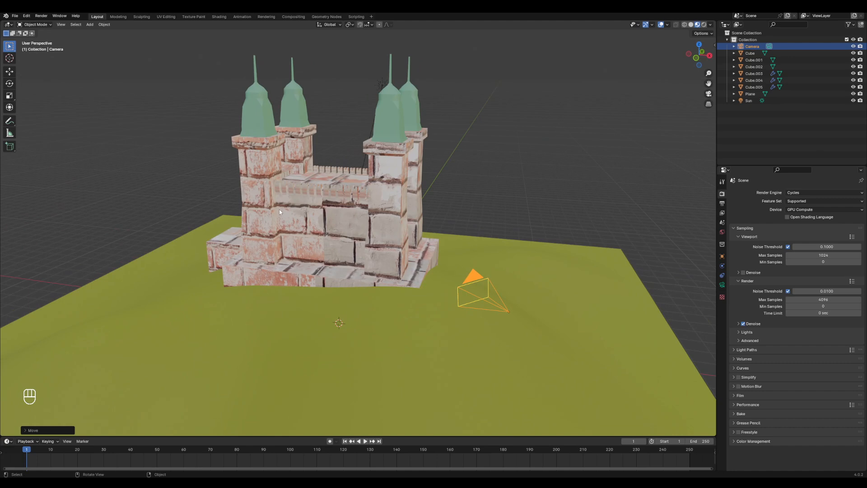
click(61, 24)
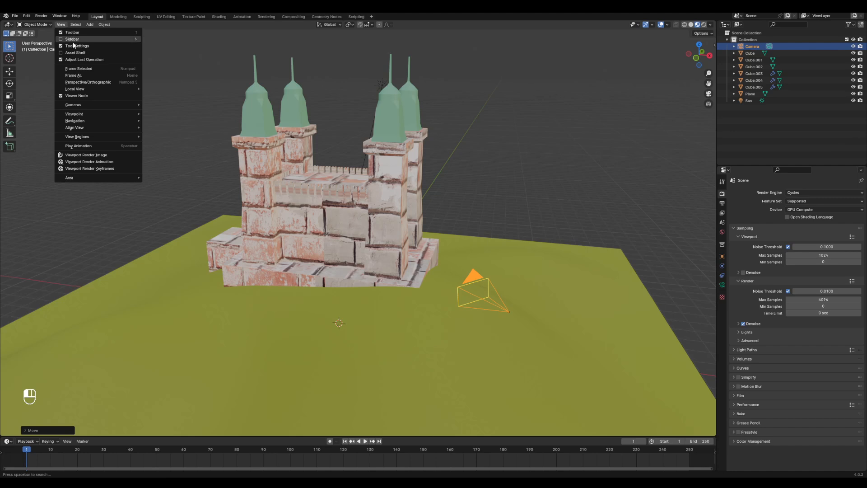
mouse_move(89, 107)
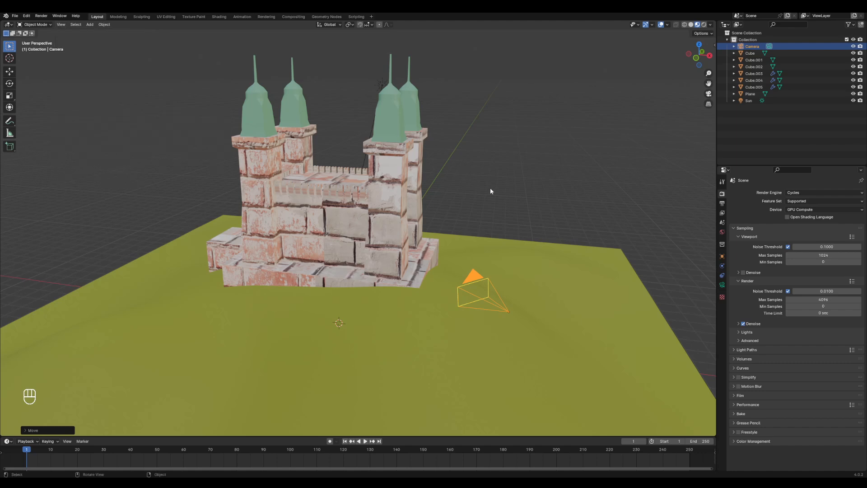
key(KP_0)
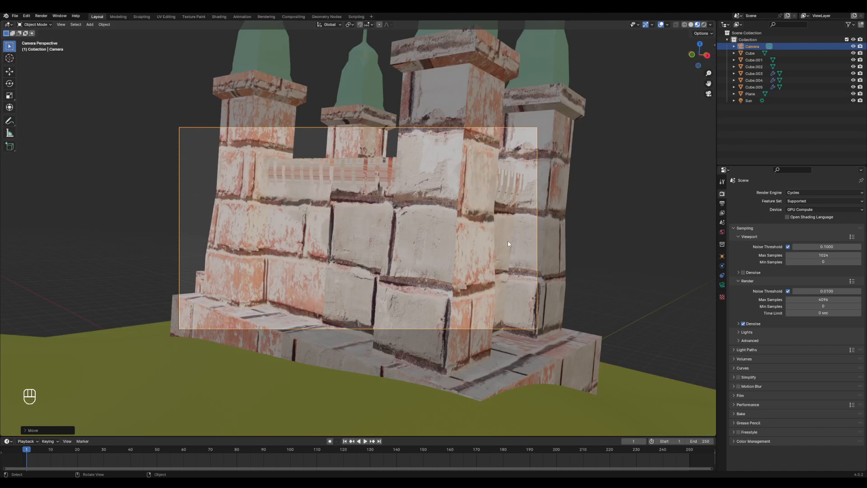
mouse_move(466, 240)
middle_down()
mouse_move(485, 243)
mouse_move(439, 237)
mouse_move(467, 237)
middle_up()
key(KP_0)
key(g)
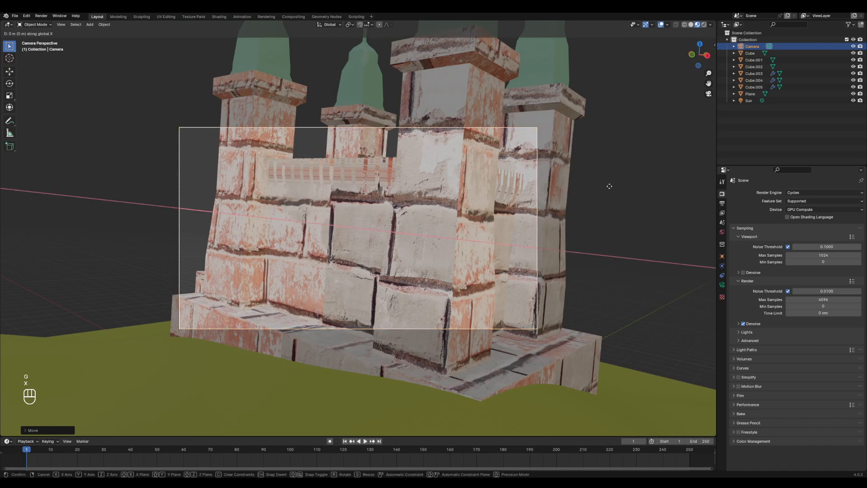
key(Escape)
key(g)
key(x)
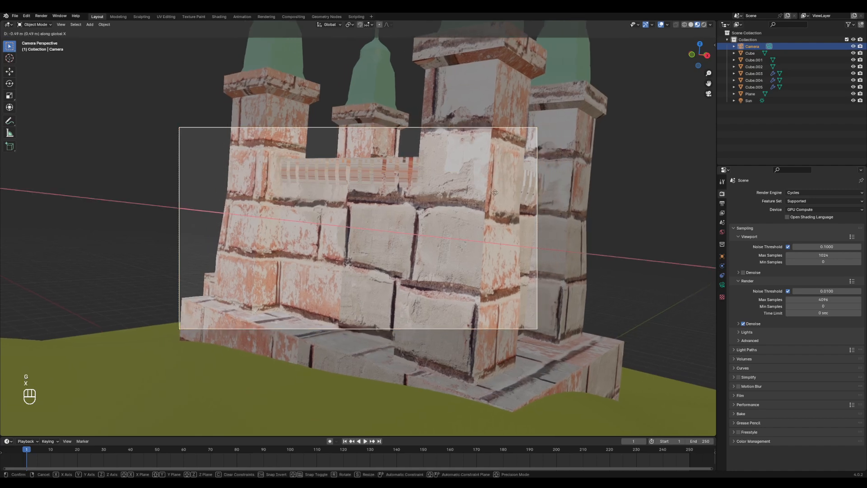
key(Escape)
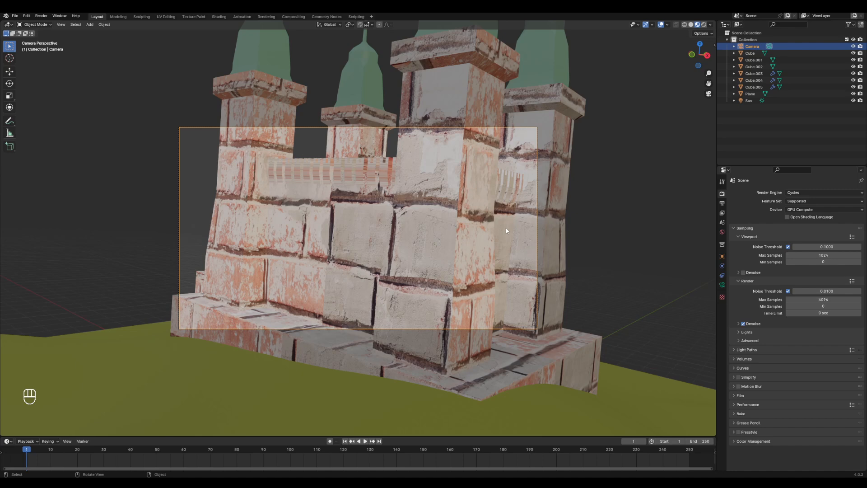
Lock the camera to the view and pull it back until the whole castle and its hill fit in the frame
key(n)
key(n)
key(n)
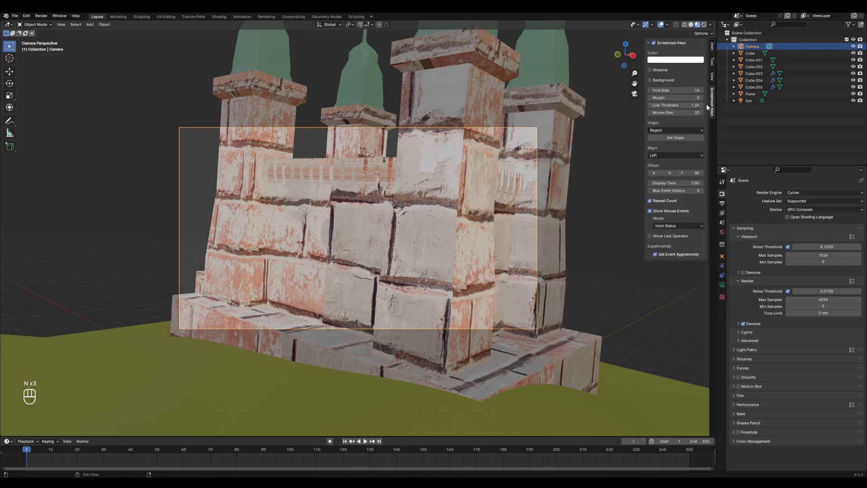
key(n)
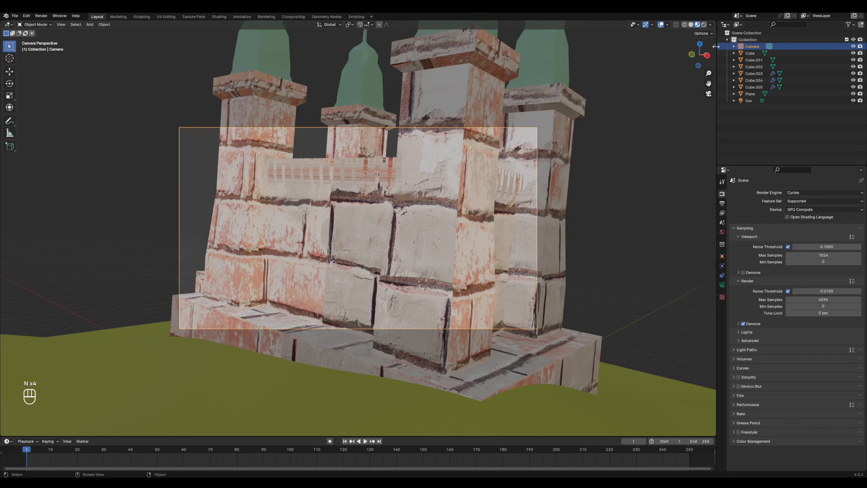
drag(714, 45, 646, 49)
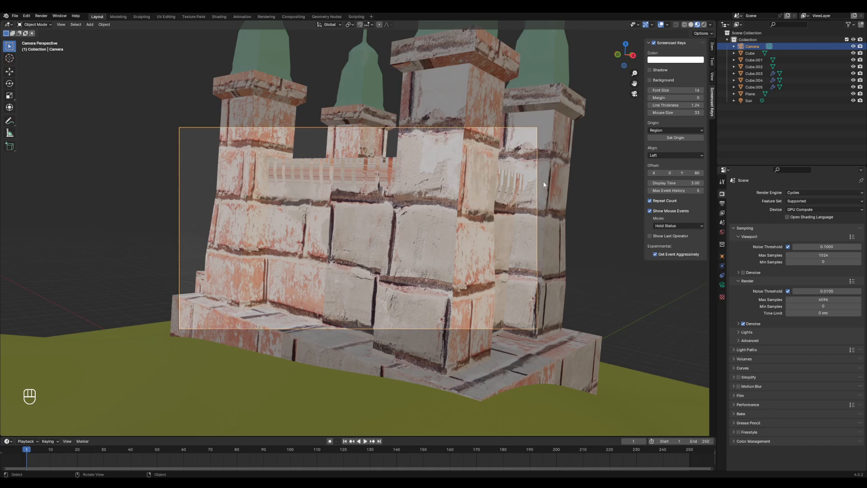
click(752, 47)
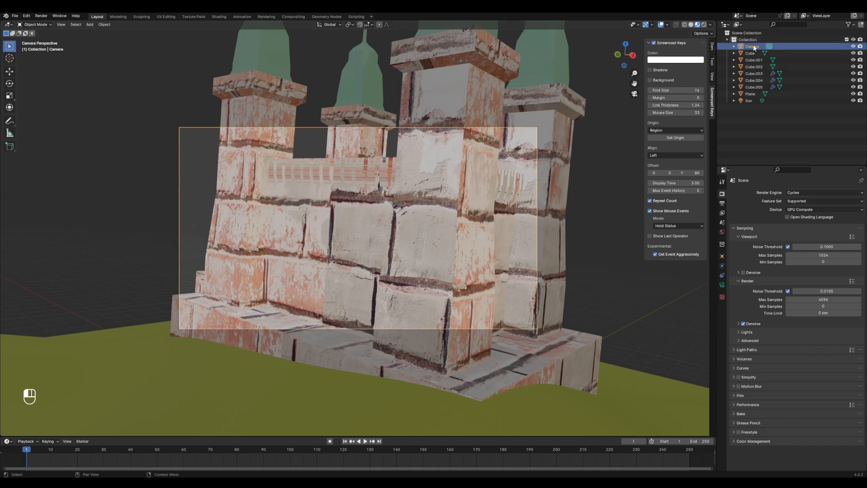
click(713, 79)
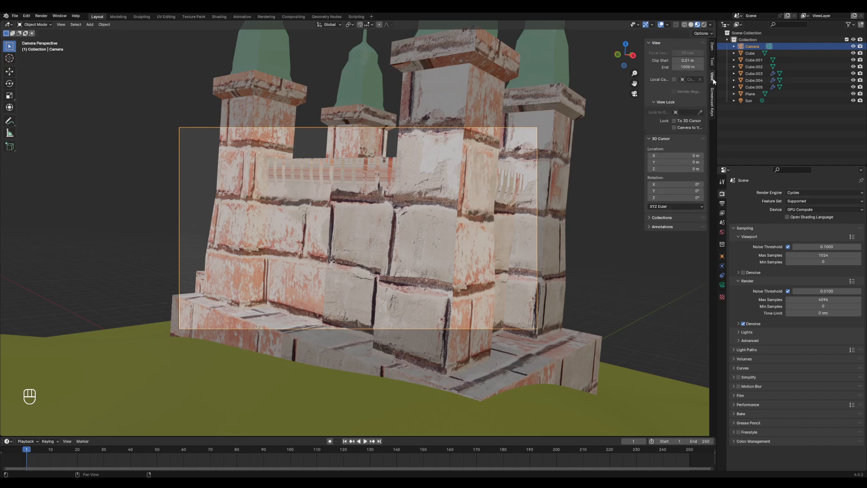
drag(644, 128, 625, 128)
click(675, 127)
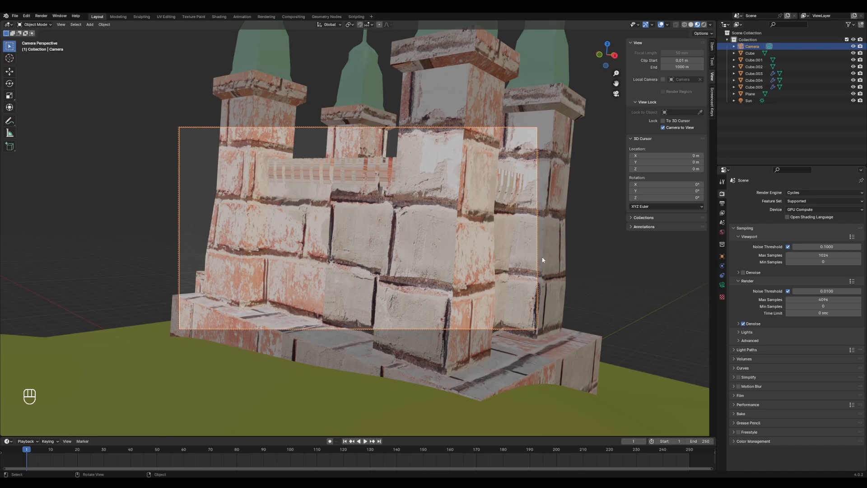
key(n)
middle_drag(348, 193, 431, 293)
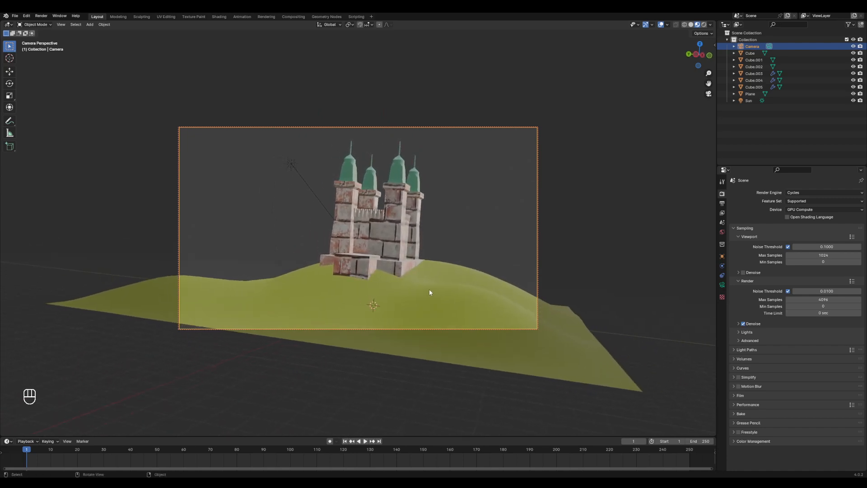
Set the camera's X, Y and Z rotation to 0° in its object properties
click(722, 257)
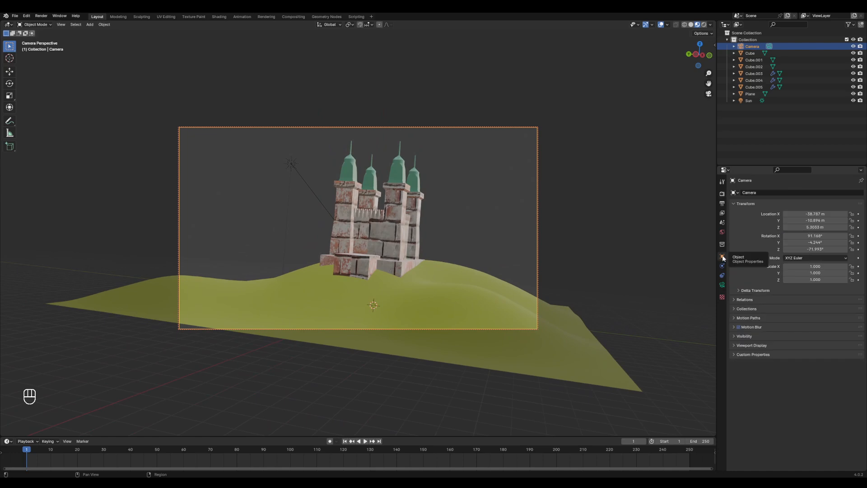
mouse_move(814, 236)
mouse_down()
mouse_move(814, 248)
mouse_move(822, 236)
mouse_up()
text(0)
key(Return)
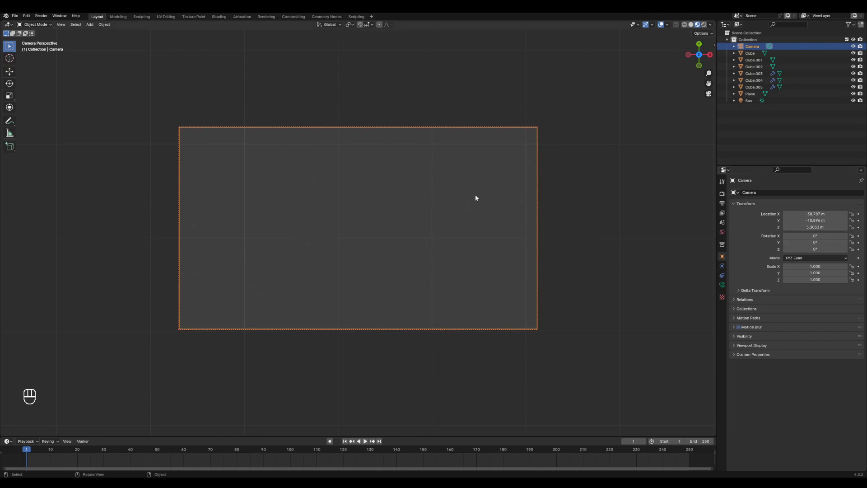
Orbit, zoom and pan the locked camera to frame the castle on its hill, at about X -33.6, Y -21.1, Z 8.1 m
middle_drag(415, 263, 470, 187)
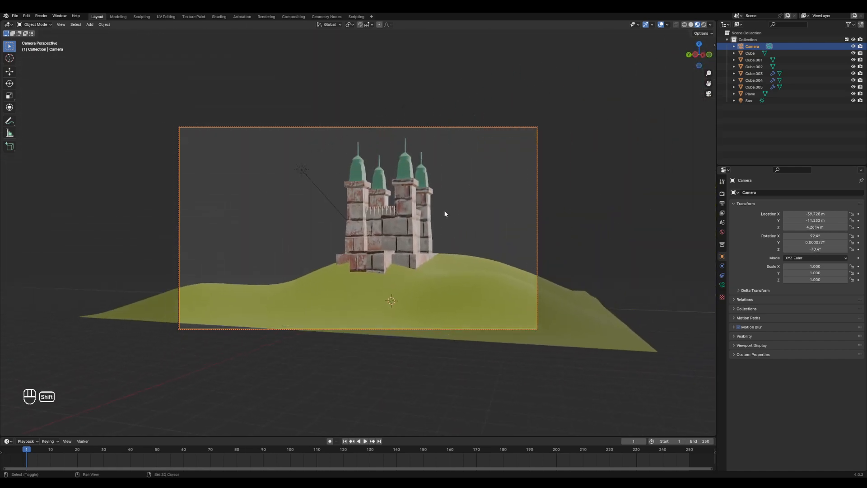
middle_drag(354, 262, 312, 266)
scroll(391, 229, up, 3)
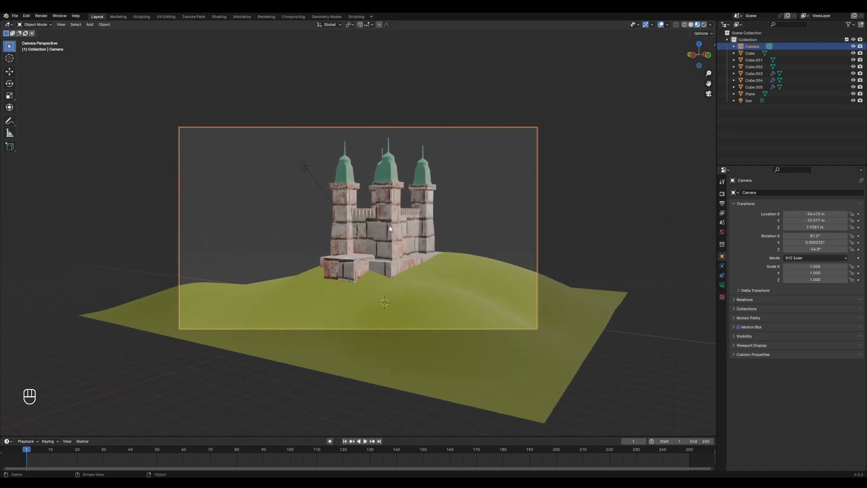
scroll(401, 229, up, 3)
scroll(400, 230, down, 10)
scroll(408, 231, up, 8)
scroll(407, 231, down, 6)
scroll(419, 241, up, 5)
shift+middle_drag(239, 271, 431, 241)
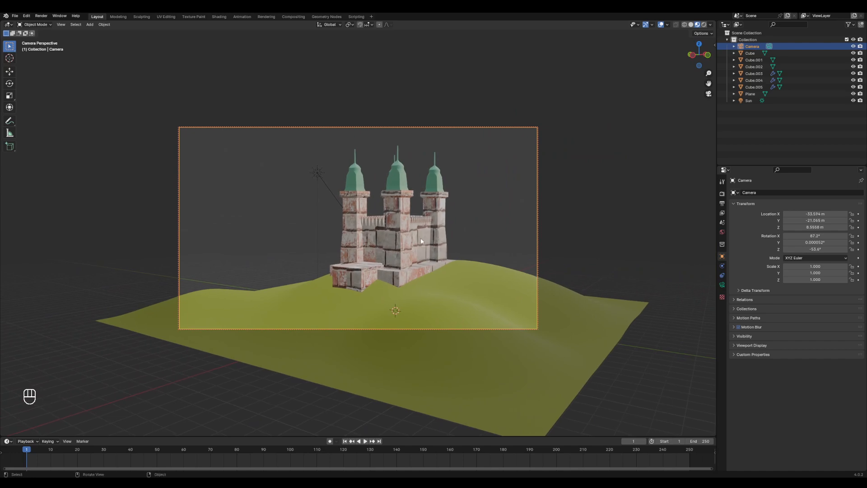
Centre the camera on the castle's main body, and orbit and pull it back until all four towers and the hill are framed
click(422, 240)
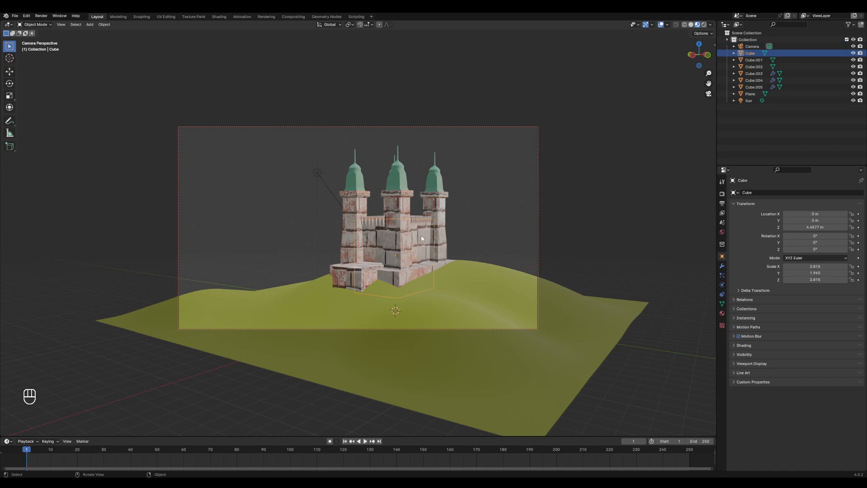
key(KP_Decimal)
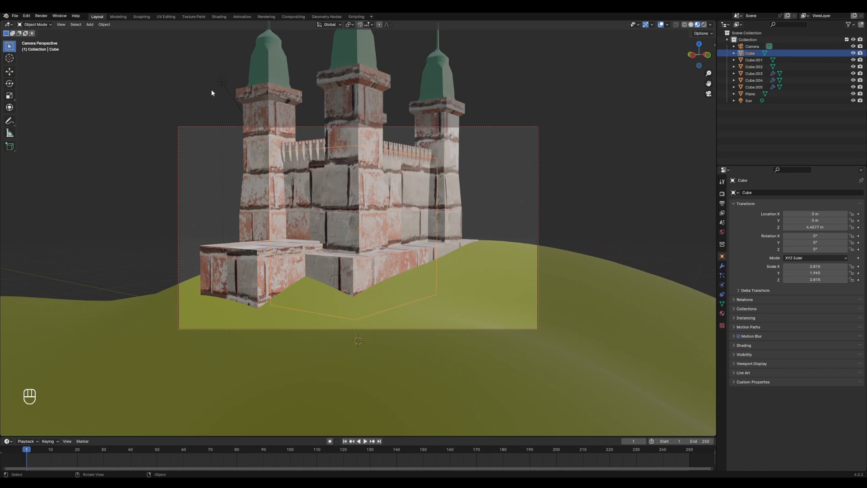
click(61, 25)
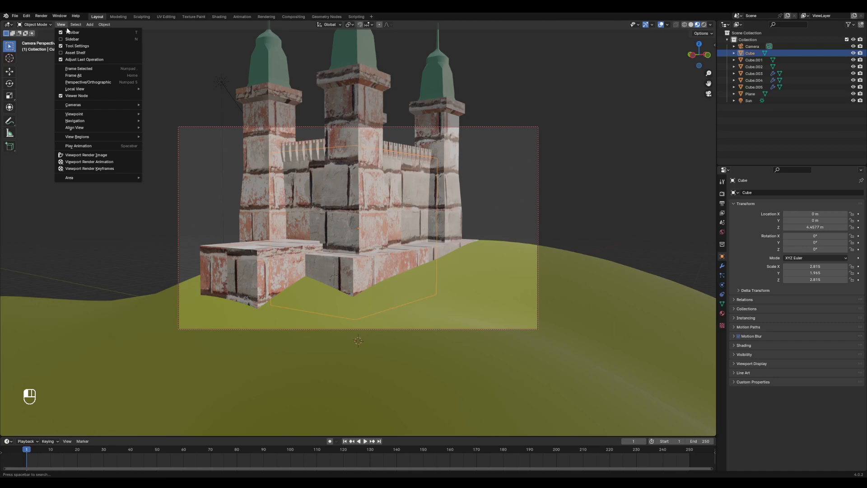
mouse_move(97, 126)
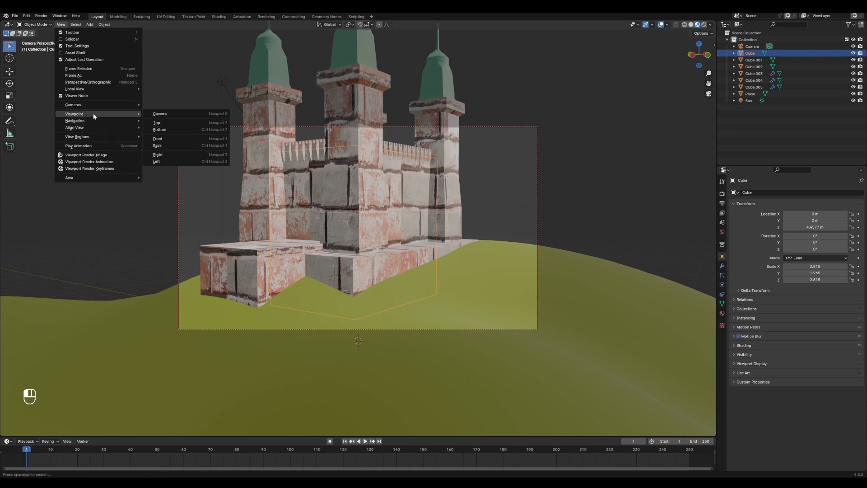
mouse_move(93, 88)
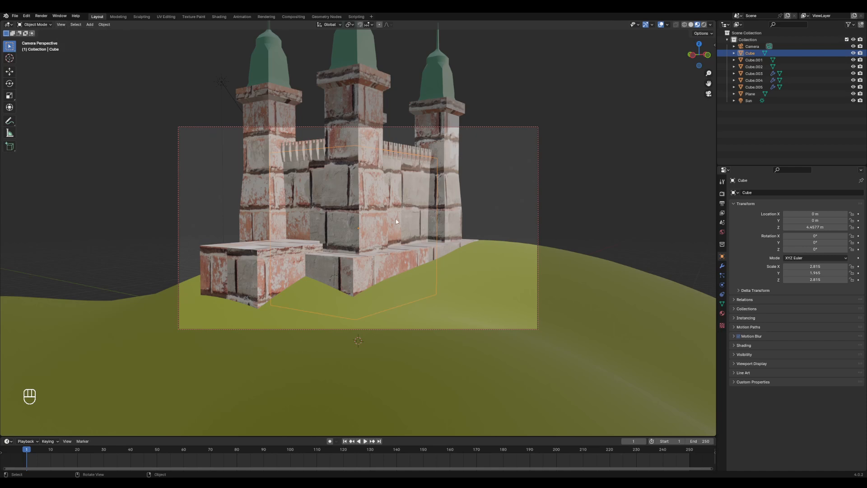
ctrl+middle_drag(391, 217, 387, 255)
middle_drag(380, 255, 412, 251)
mouse_move(412, 251)
ctrl+middle_down()
mouse_move(412, 270)
mouse_move(397, 263)
mouse_move(430, 271)
mouse_move(435, 283)
mouse_move(454, 275)
ctrl+middle_up()
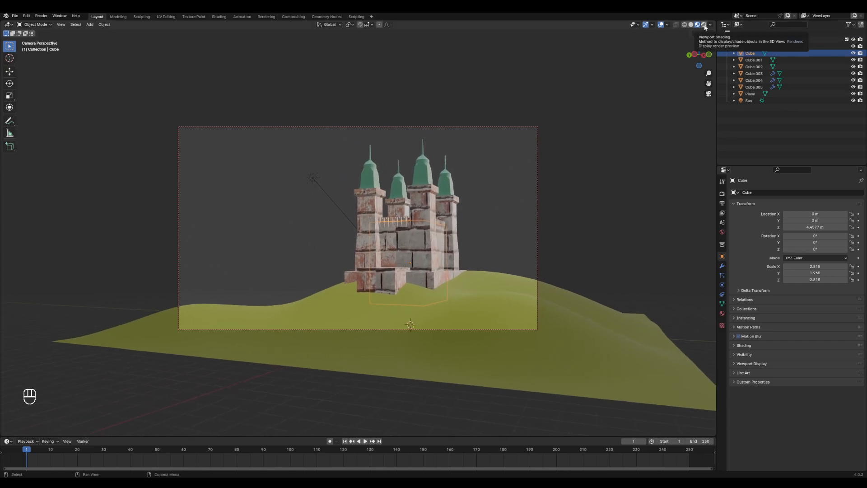
Set the viewport shading to Rendered and preview the scene briefly without overlays and gizmos
click(702, 26)
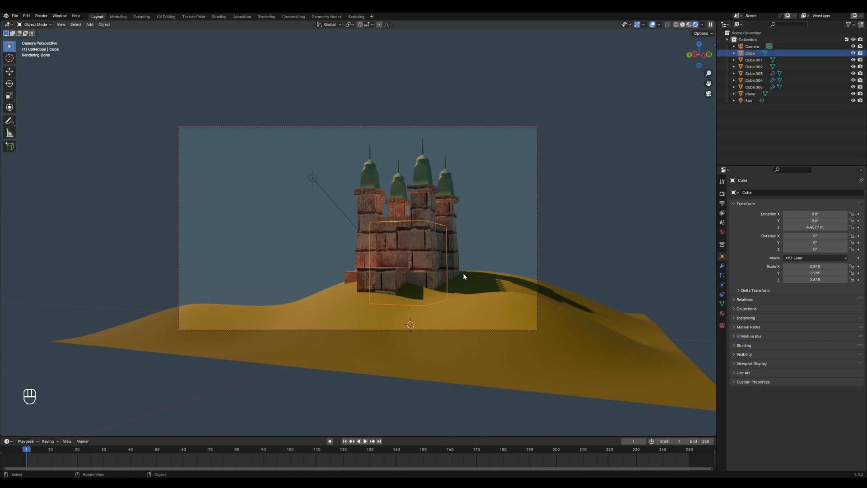
click(653, 25)
click(637, 25)
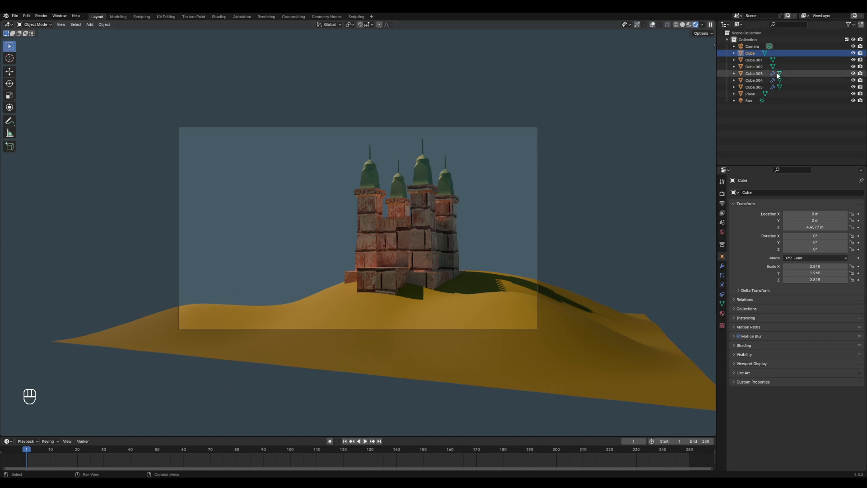
click(653, 25)
click(637, 25)
Rotate the Sun freehand and around global Z, to a Z rotation of about 50.7°, so the castle's shadows fall towards the camera's left
click(748, 101)
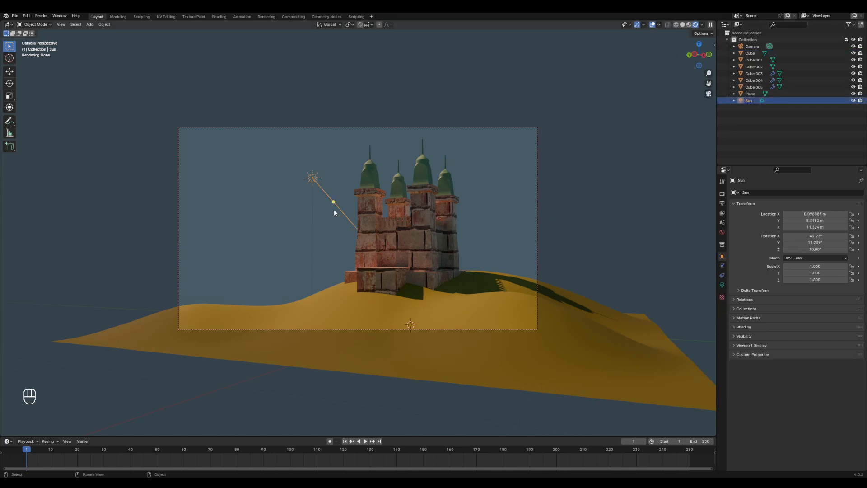
key(r)
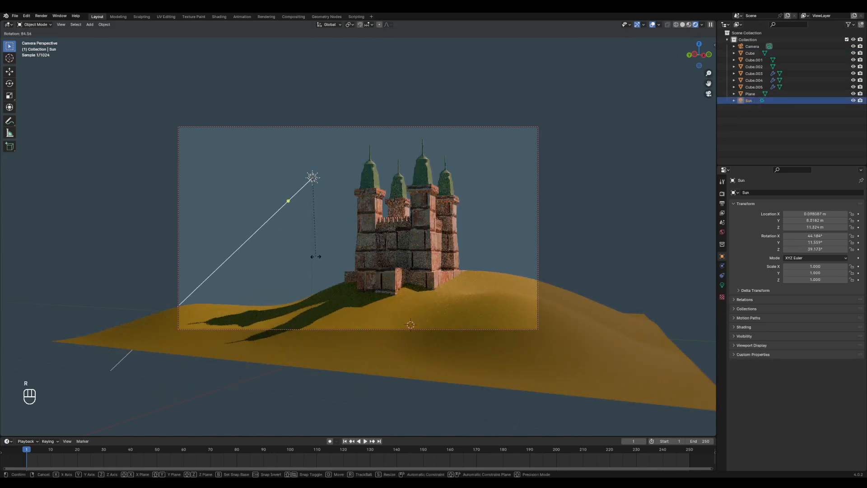
key(r)
key(z)
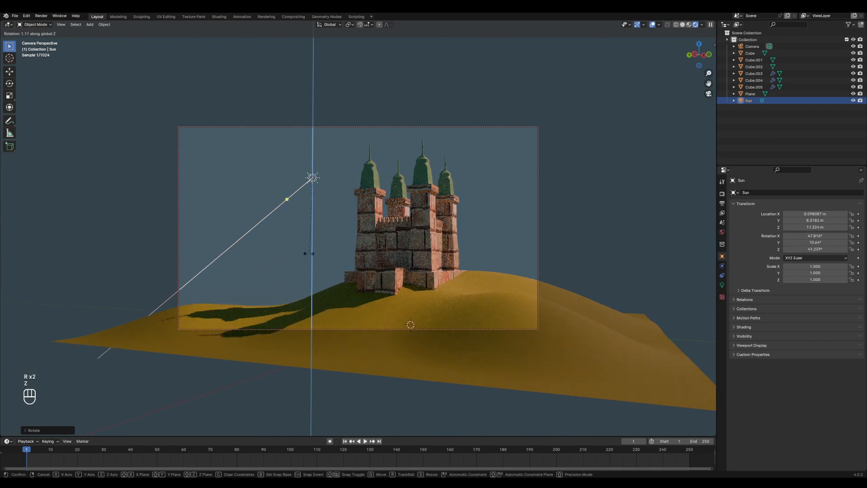
click(289, 289)
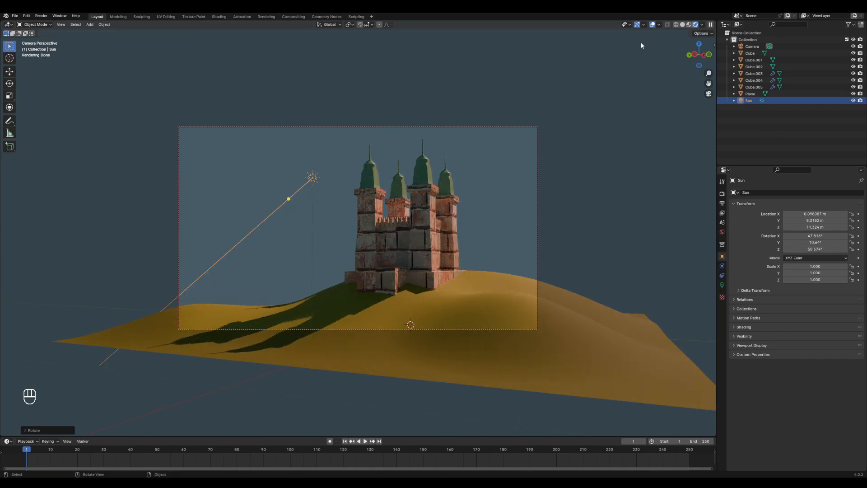
Check the new sunlight with overlays and gizmos hidden, and show them again
click(652, 24)
click(637, 25)
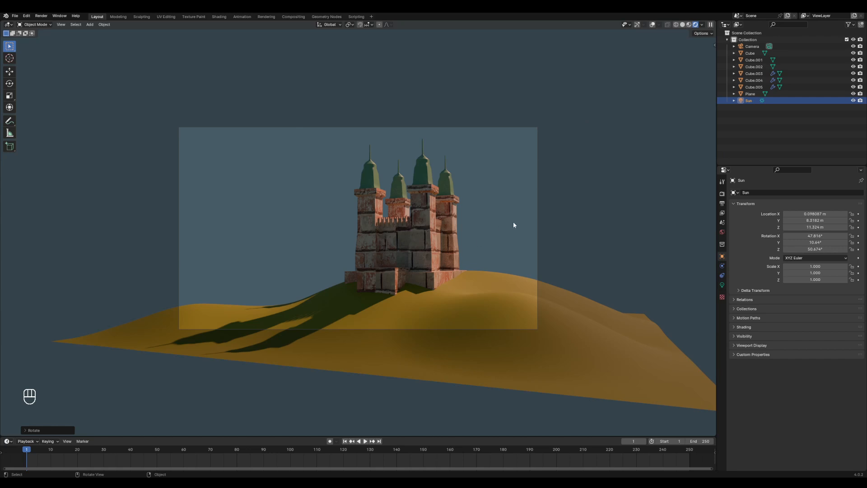
click(652, 25)
click(637, 25)
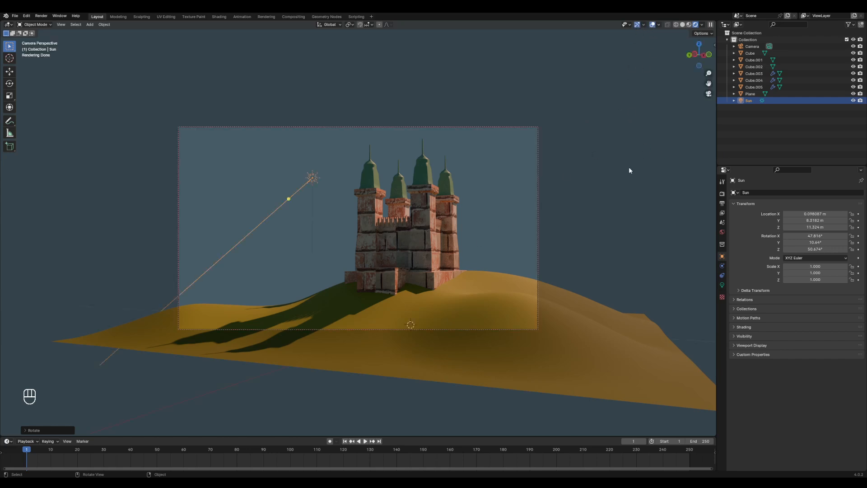
Render a still image from the camera and view the whole frame in the render window
key(F12)
drag(449, 16, 321, 31)
scroll(400, 196, down, 1)
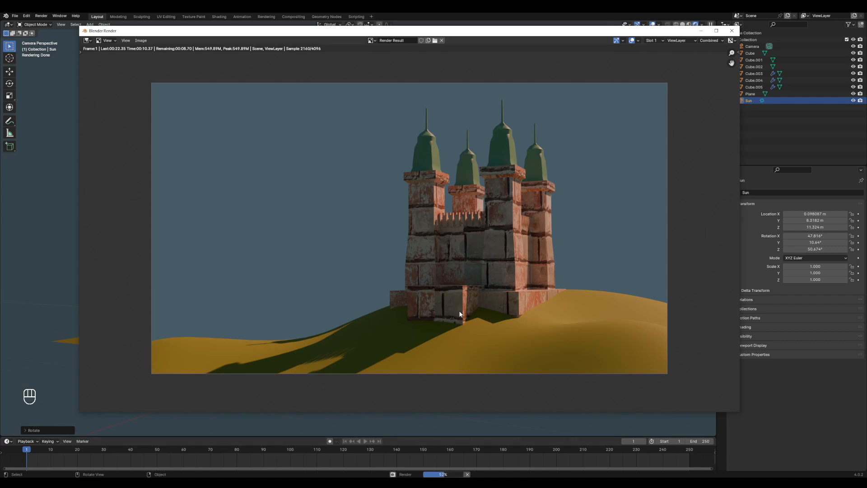
Stop the running render, check its partial result and close the render window
click(467, 474)
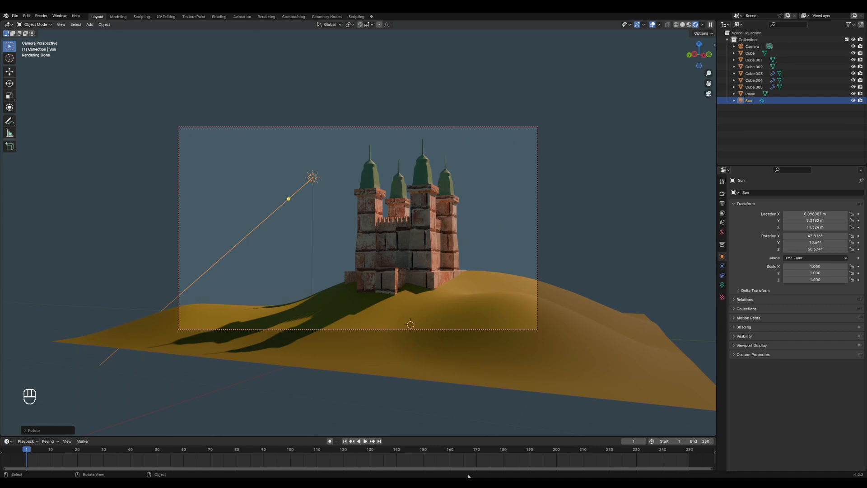
click(242, 462)
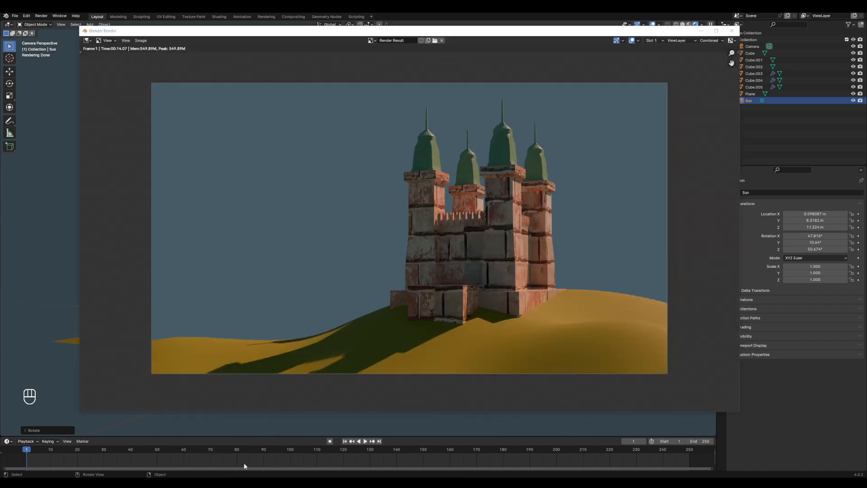
click(732, 30)
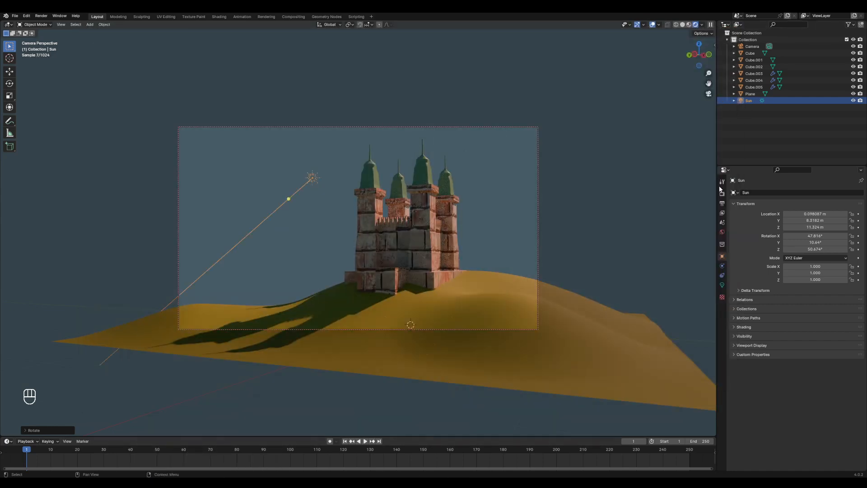
Set the maximum samples to 128 for both the viewport and the final render
click(721, 195)
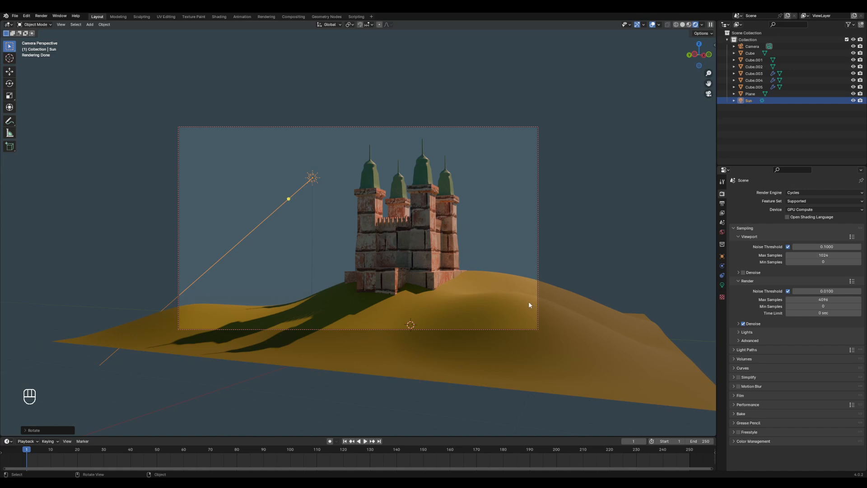
click(818, 300)
text(128)
key(Return)
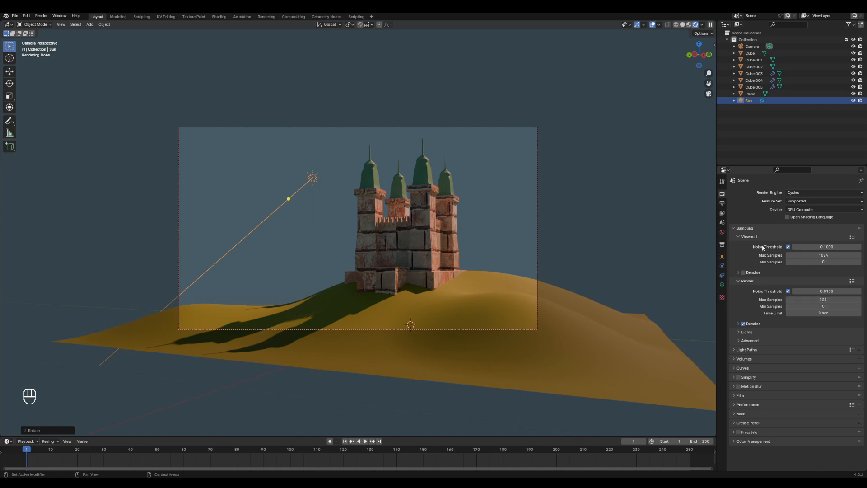
text(128)
Render the still image again from the camera and view the whole frame in the render window
key(F12)
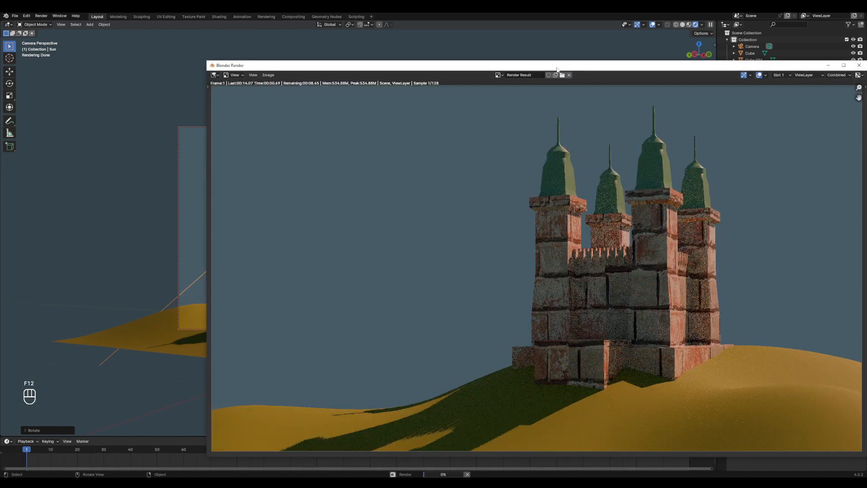
drag(556, 69, 432, 44)
scroll(457, 244, down, 1)
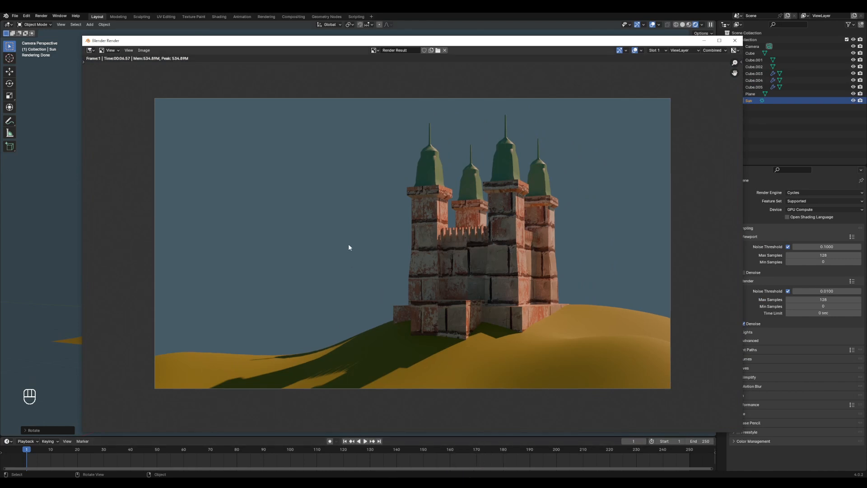
scroll(491, 279, down, 1)
scroll(490, 275, up, 1)
middle_drag(495, 271, 489, 273)
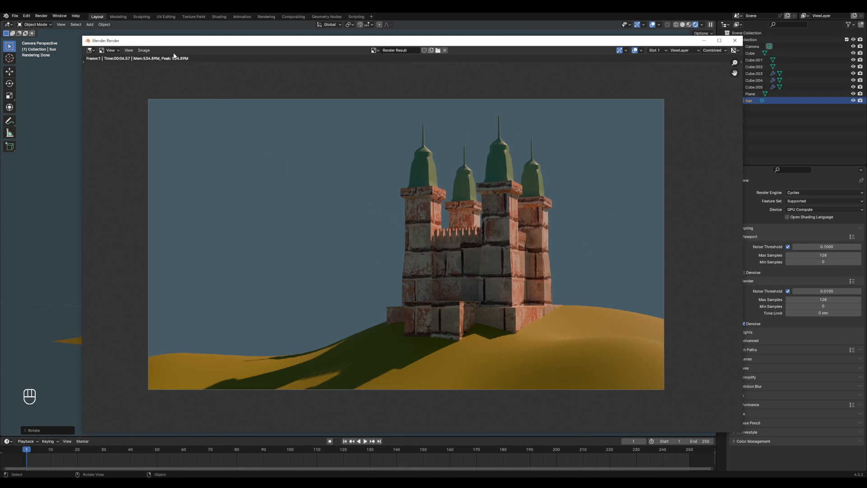
Save the rendered image as Castle.png in the Documents folder and close the render window
click(143, 50)
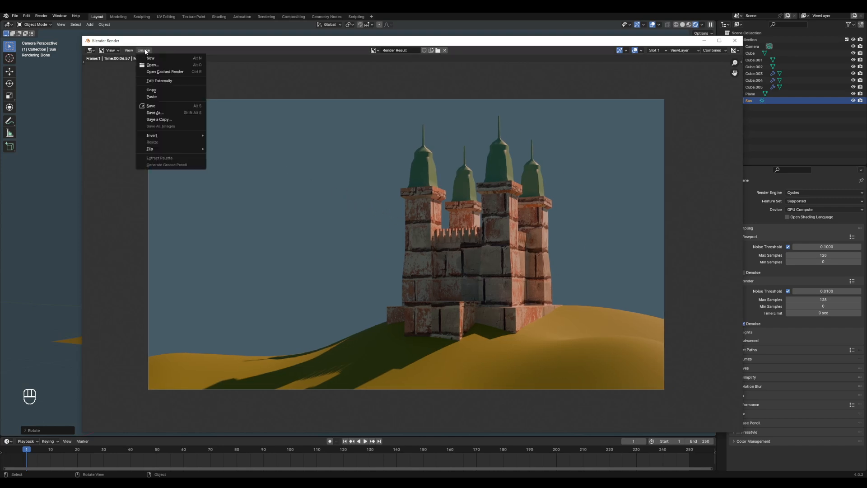
click(165, 113)
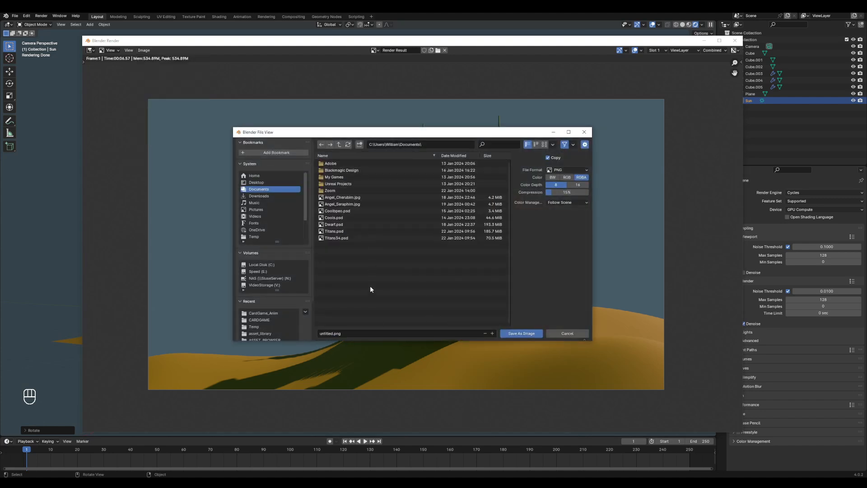
click(361, 331)
text(castle)
key(Return)
key(Return)
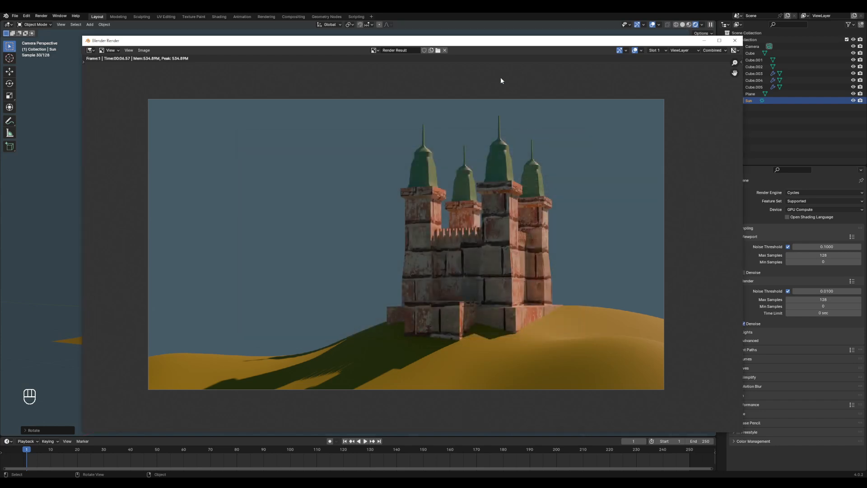
drag(495, 45, 466, 37)
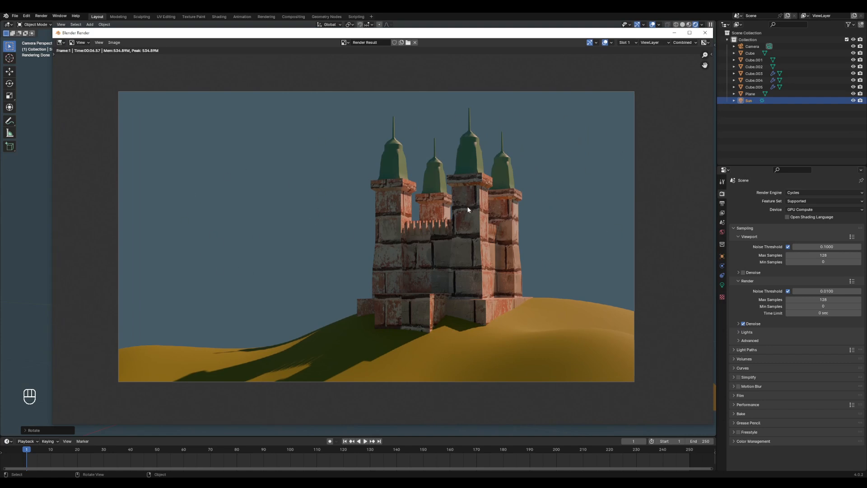
click(705, 33)
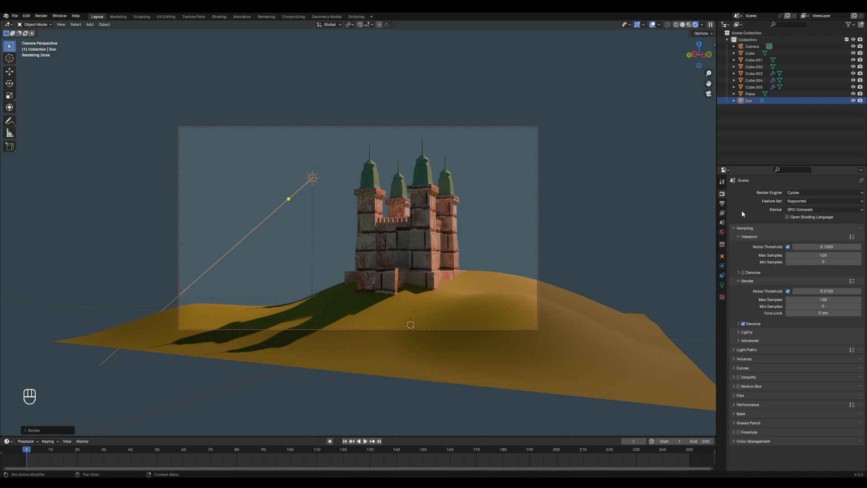
Enable the transparent film background and render the camera view again, showing the whole frame
click(743, 396)
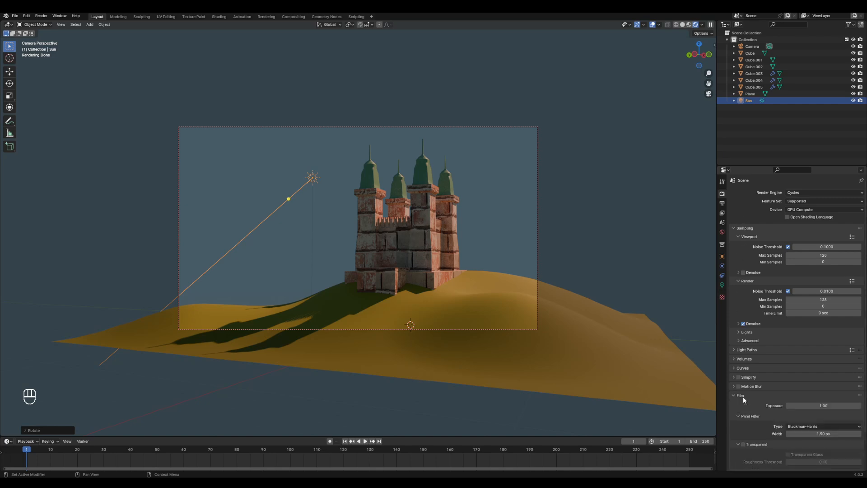
scroll(743, 397, down, 3)
click(743, 400)
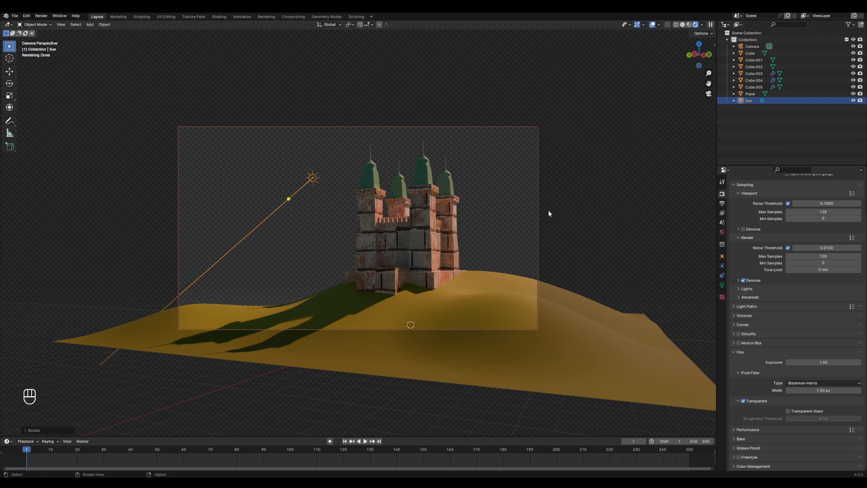
key(F12)
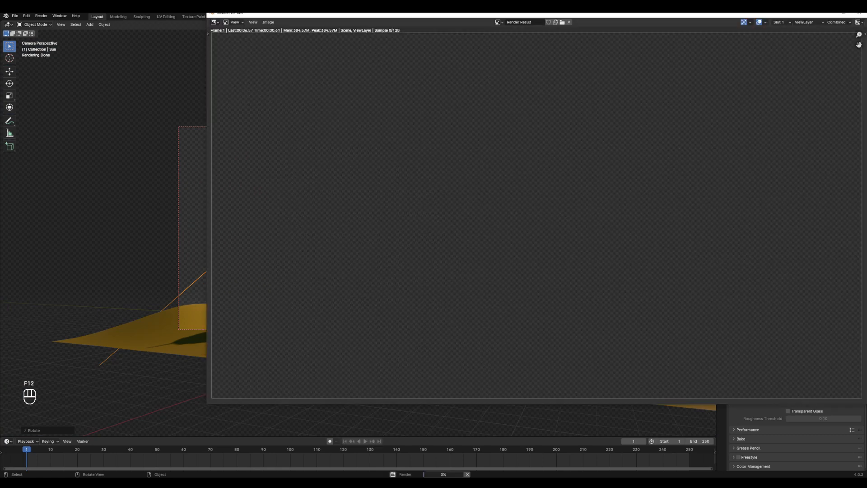
drag(523, 13, 383, 28)
scroll(289, 165, down, 1)
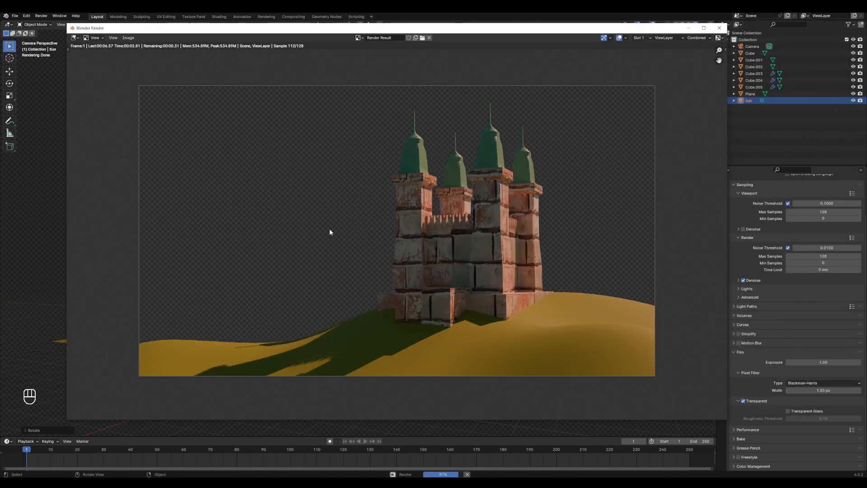
Save the transparent render as Castle_NoBG.png beside the first image in the Documents folder
click(129, 38)
click(177, 108)
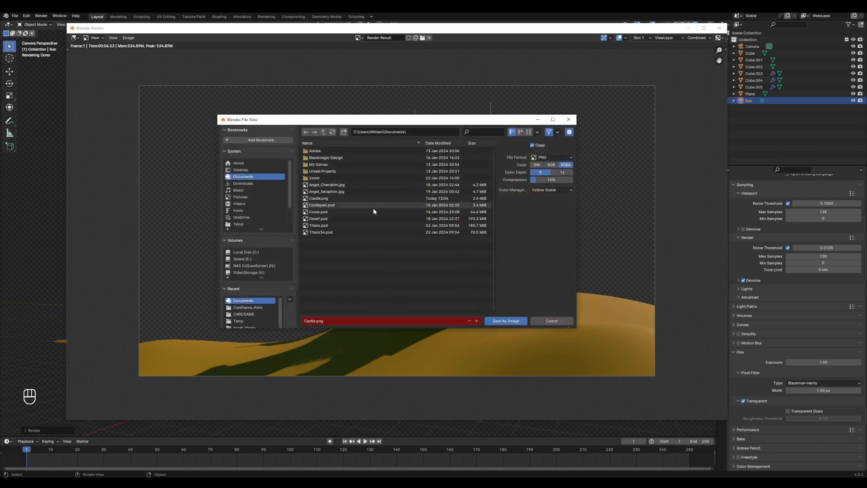
click(327, 320)
click(316, 320)
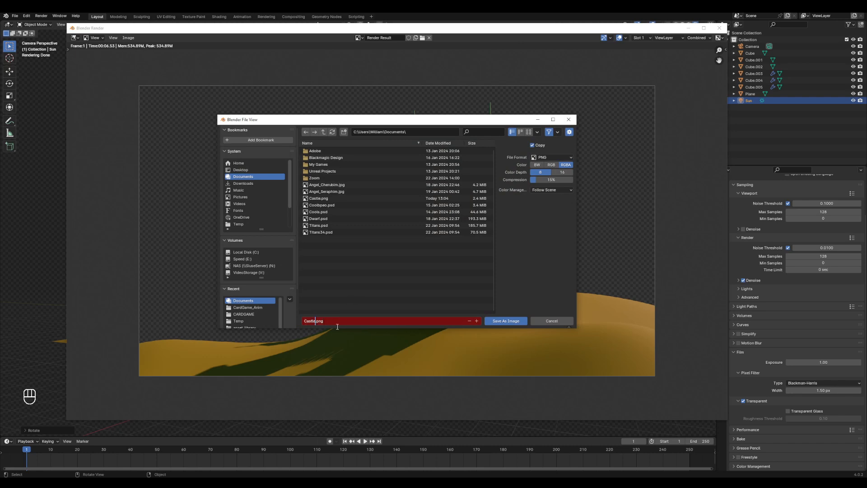
text(_NoBG)
click(505, 321)
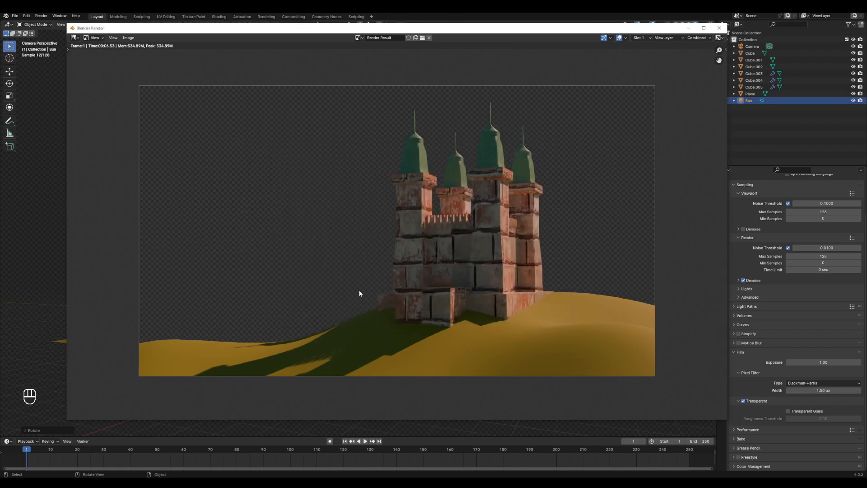
Switch to Photoshop and place Castle_NoBG.png into the castle sketch document as a new layer
click(216, 482)
mouse_move(156, 482)
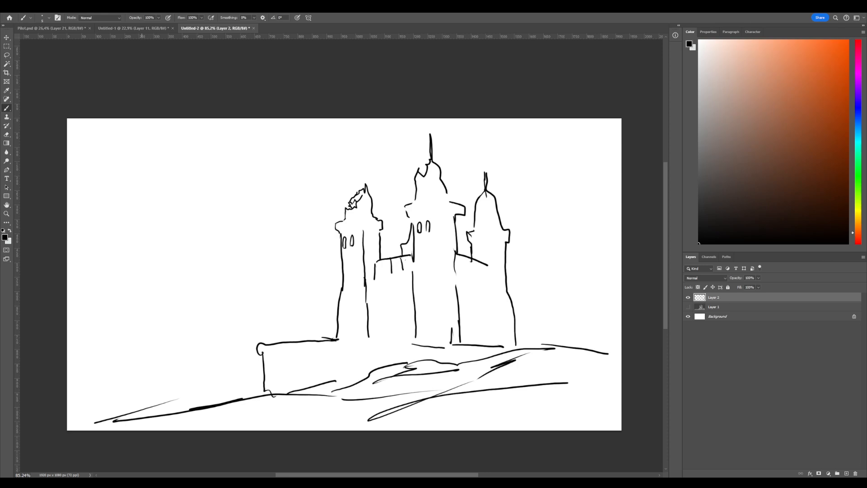
drag(298, 298, 353, 292)
key(Return)
key(b)
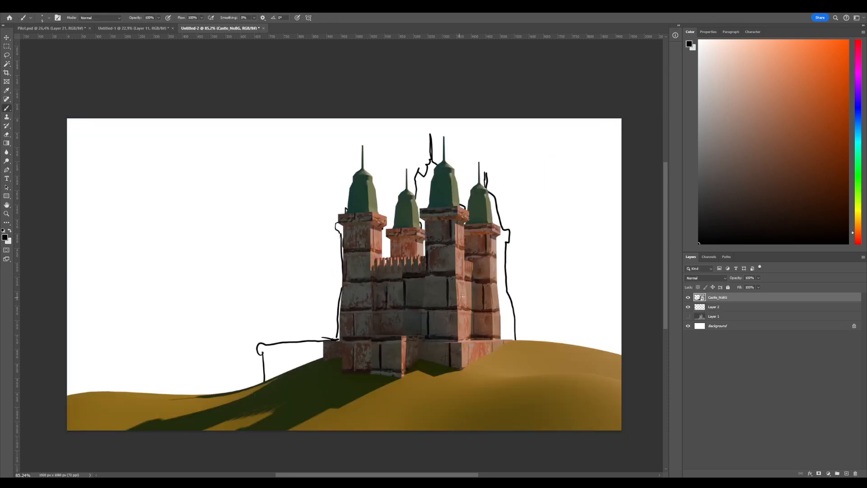
Hide the line sketch on Layer 2, briefly toggling Layer 1 and the Background to compare them with the placed render
click(687, 316)
click(687, 307)
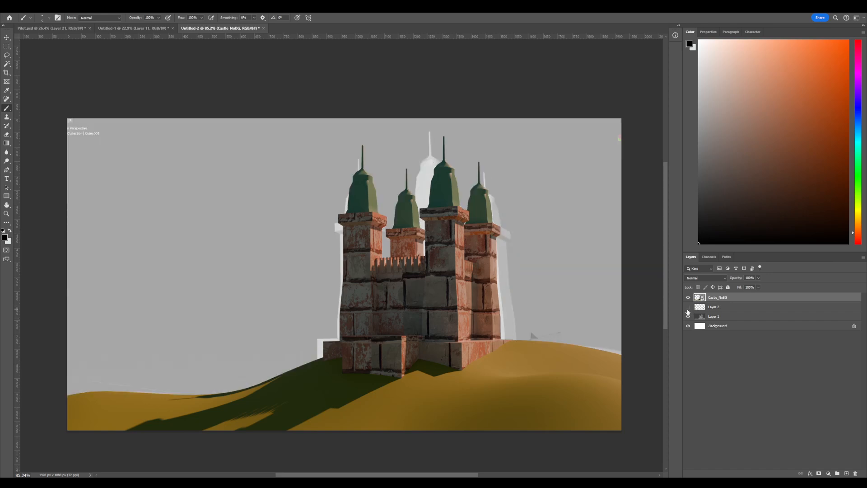
click(687, 325)
click(688, 316)
click(687, 326)
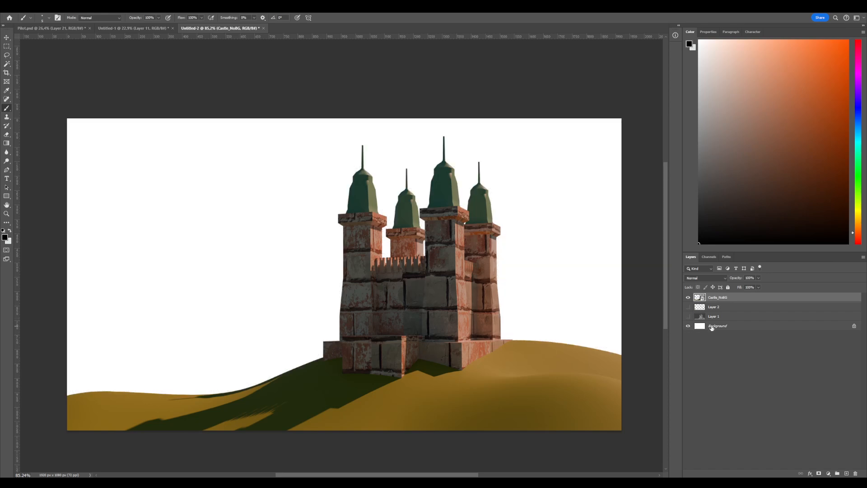
Add a new layer directly above the Background and paint broad salmon-coloured areas across the sky with a large round brush
click(711, 326)
click(846, 473)
click(752, 90)
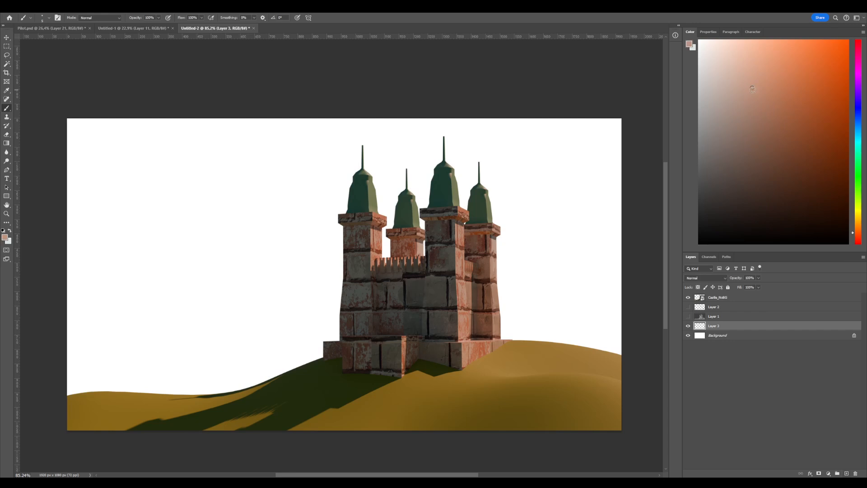
alt+right_drag(338, 309, 356, 309)
mouse_move(334, 312)
mouse_down()
mouse_move(299, 294)
mouse_move(251, 149)
mouse_move(406, 367)
mouse_move(209, 339)
mouse_move(159, 145)
mouse_move(418, 206)
mouse_move(586, 333)
mouse_up()
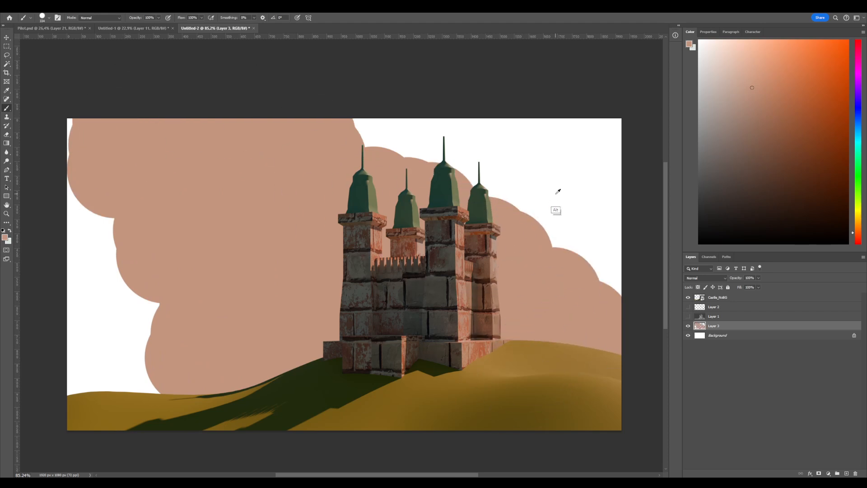
Sample white from the sky and paint rounded cloud shapes over the salmon area on both sides of the castle
alt+click(556, 211)
alt+right_drag(526, 211, 521, 211)
mouse_move(519, 212)
mouse_down()
mouse_move(519, 219)
mouse_move(445, 199)
mouse_move(428, 150)
mouse_up()
mouse_move(167, 289)
mouse_down()
mouse_move(155, 284)
mouse_move(162, 310)
mouse_move(205, 286)
mouse_move(218, 315)
mouse_move(152, 366)
mouse_up()
key(z)
mouse_move(472, 339)
mouse_down()
mouse_move(444, 335)
mouse_move(469, 335)
mouse_up()
key(b)
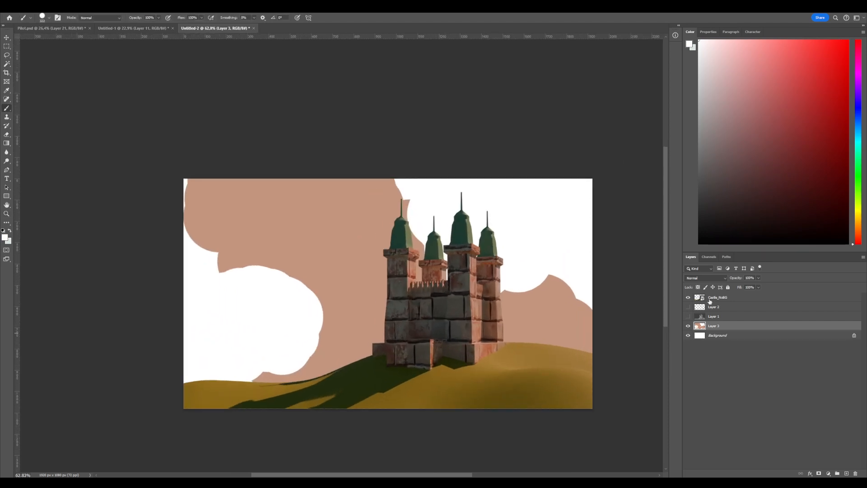
Select the Castle_NoBG layer, look at the composited castle up close and switch back to the Blender scene
click(708, 299)
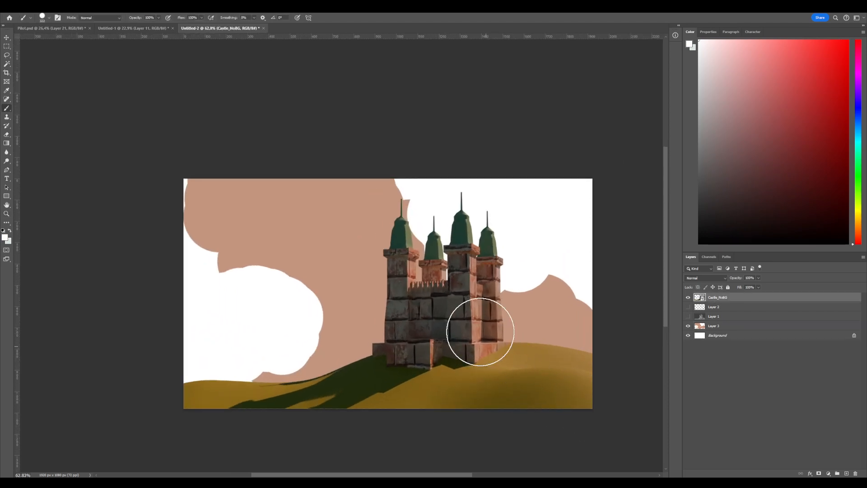
alt+scroll(474, 325, up, 2)
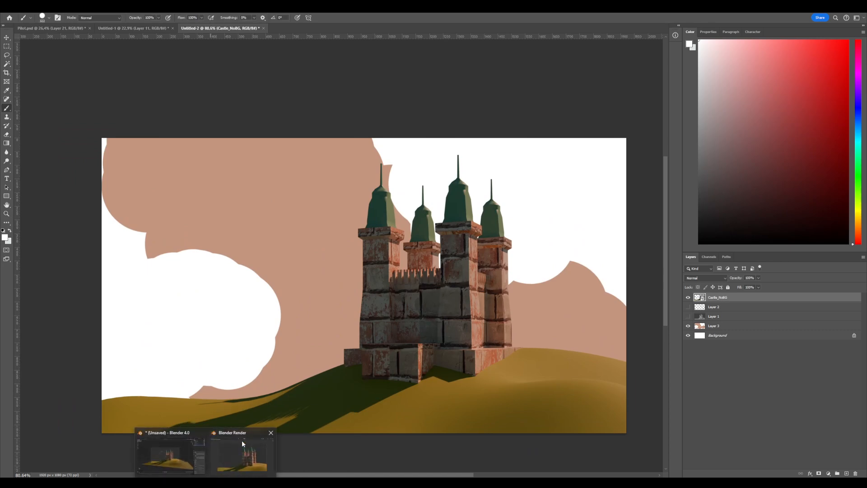
click(186, 458)
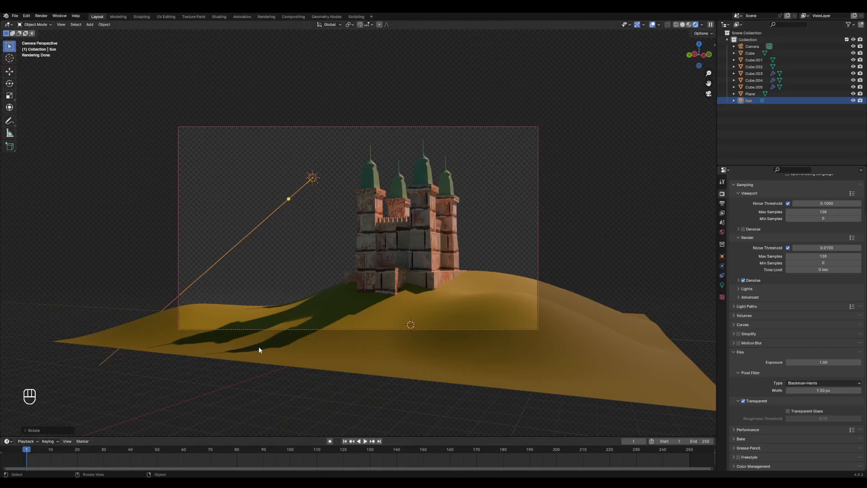